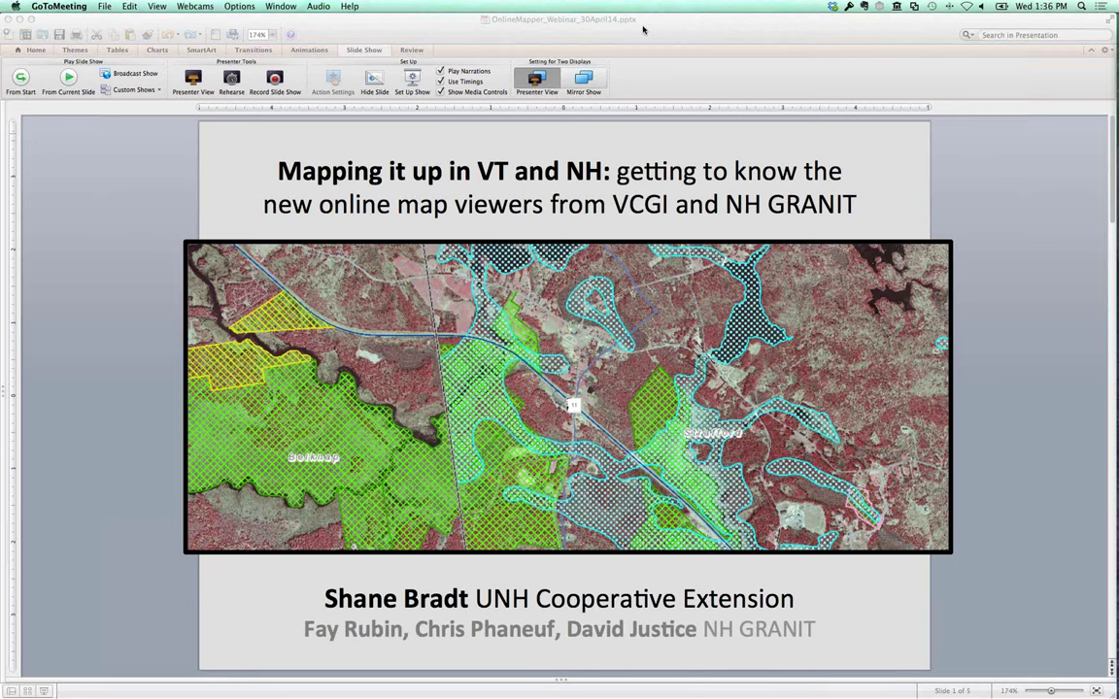
Start the slide show from the current slide and swap the displays so the full slide shows
click(67, 77)
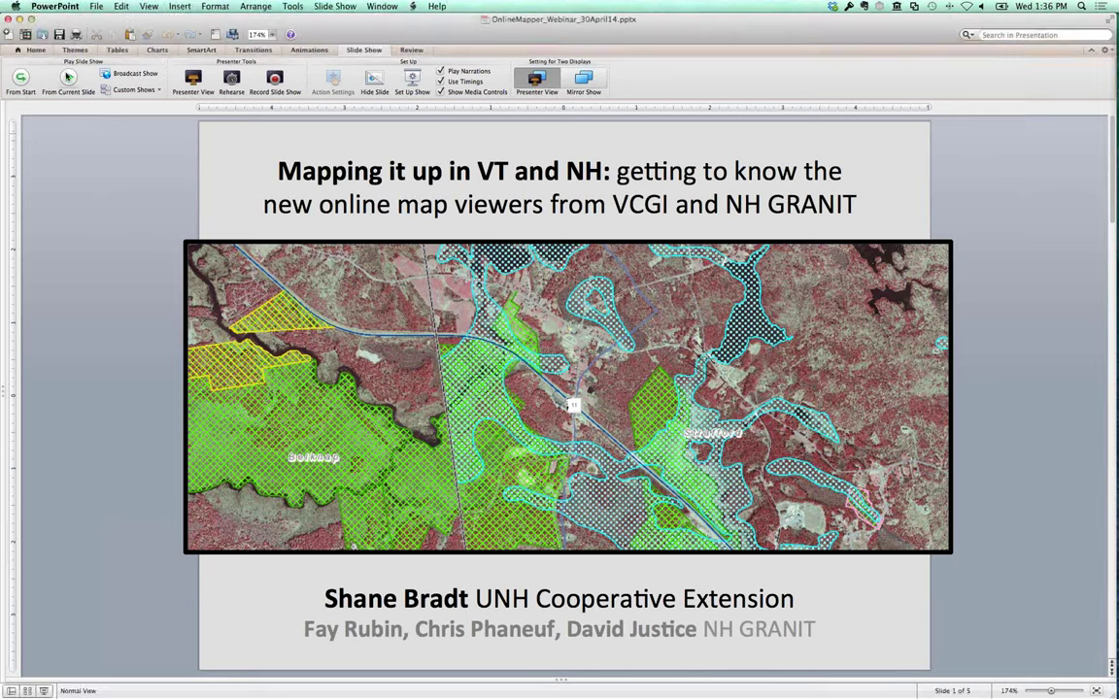
click(69, 79)
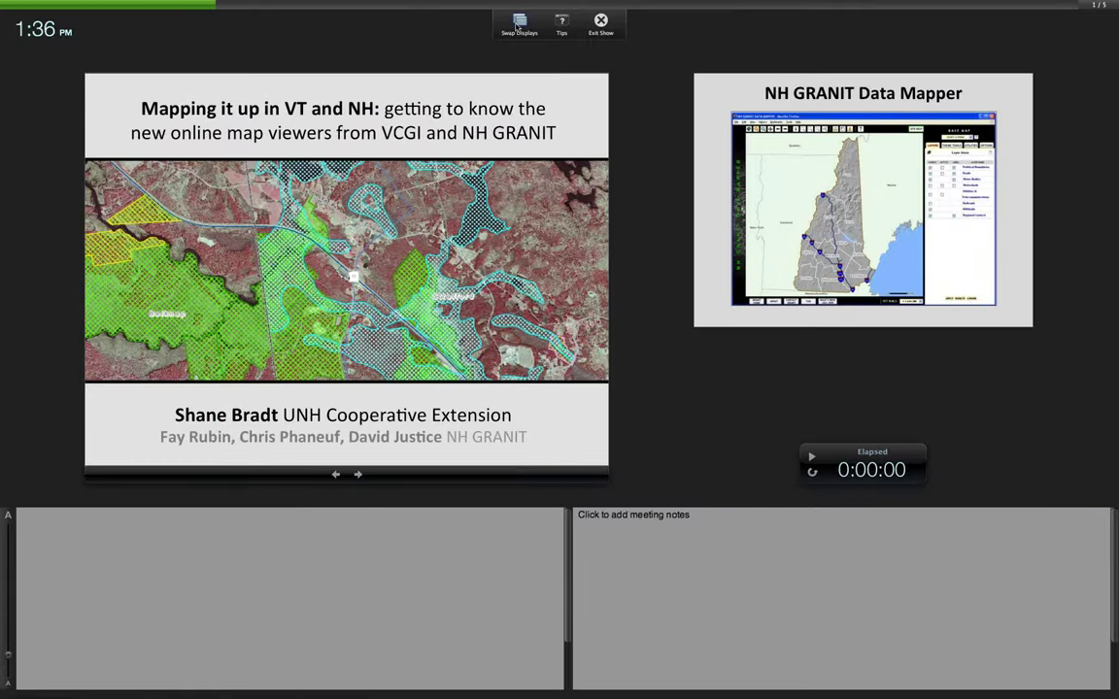
click(518, 25)
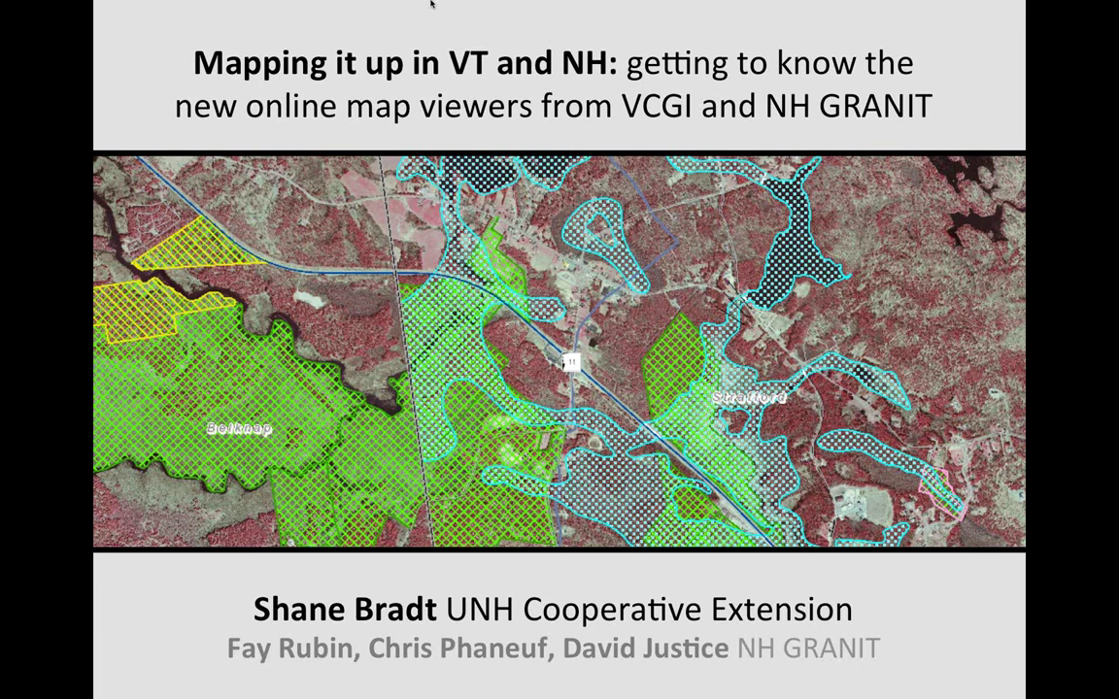
Advance through the NH GRANIT Data Mapper, GRANITView and GRANITView II slides to the Data and Technology slide
key(Right)
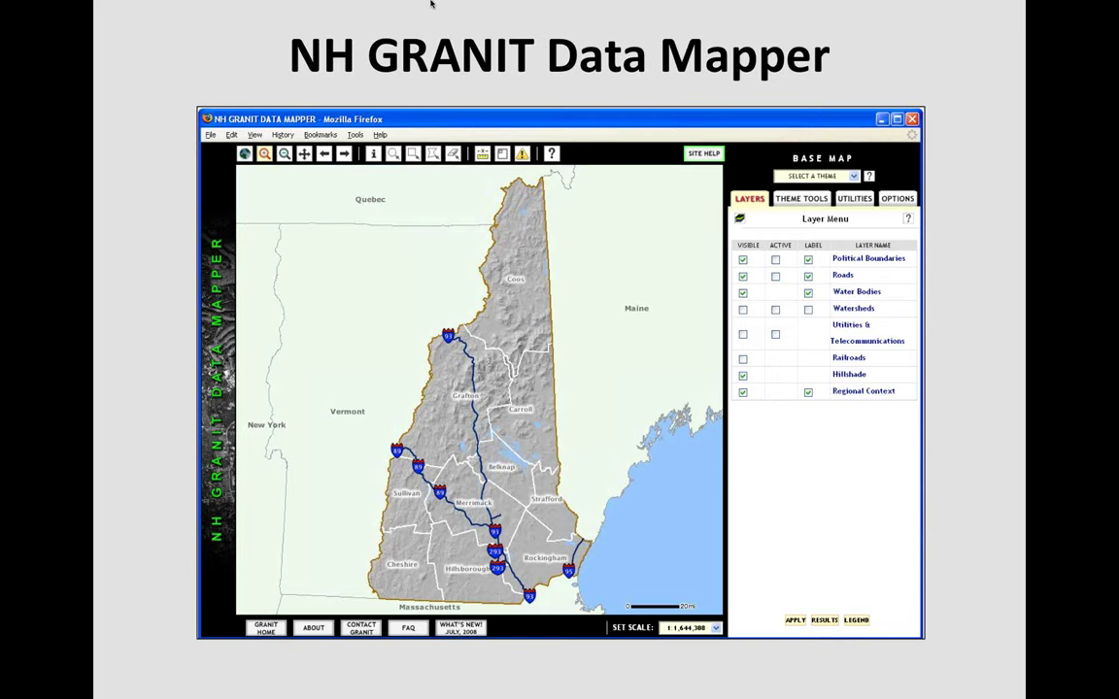
key(Right)
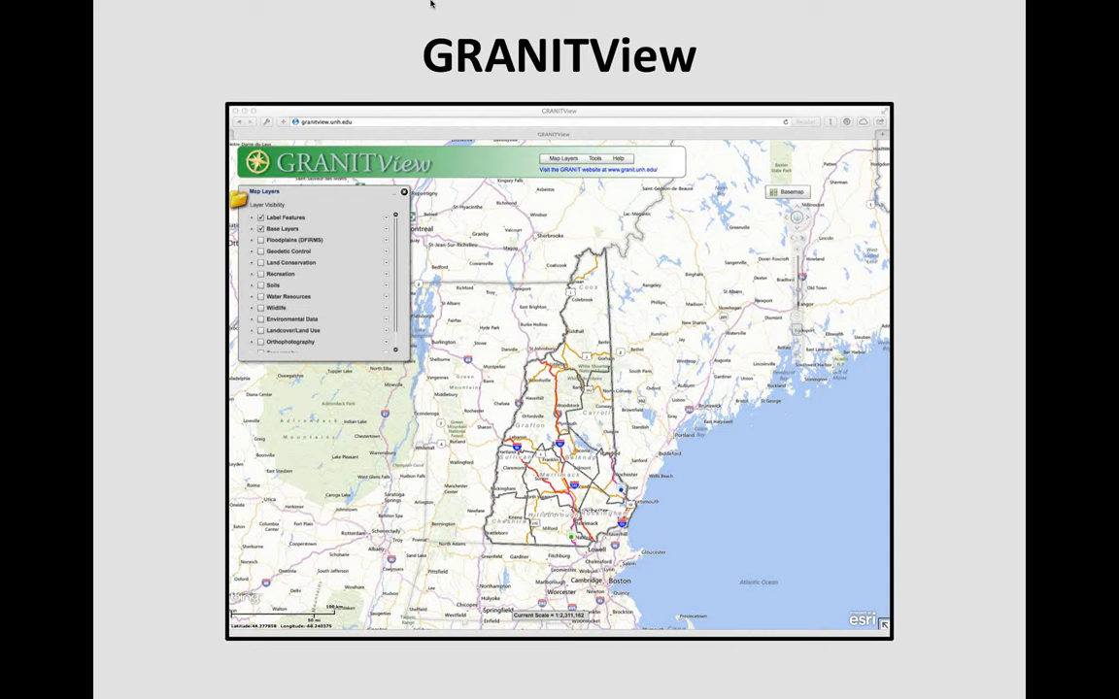
key(Right)
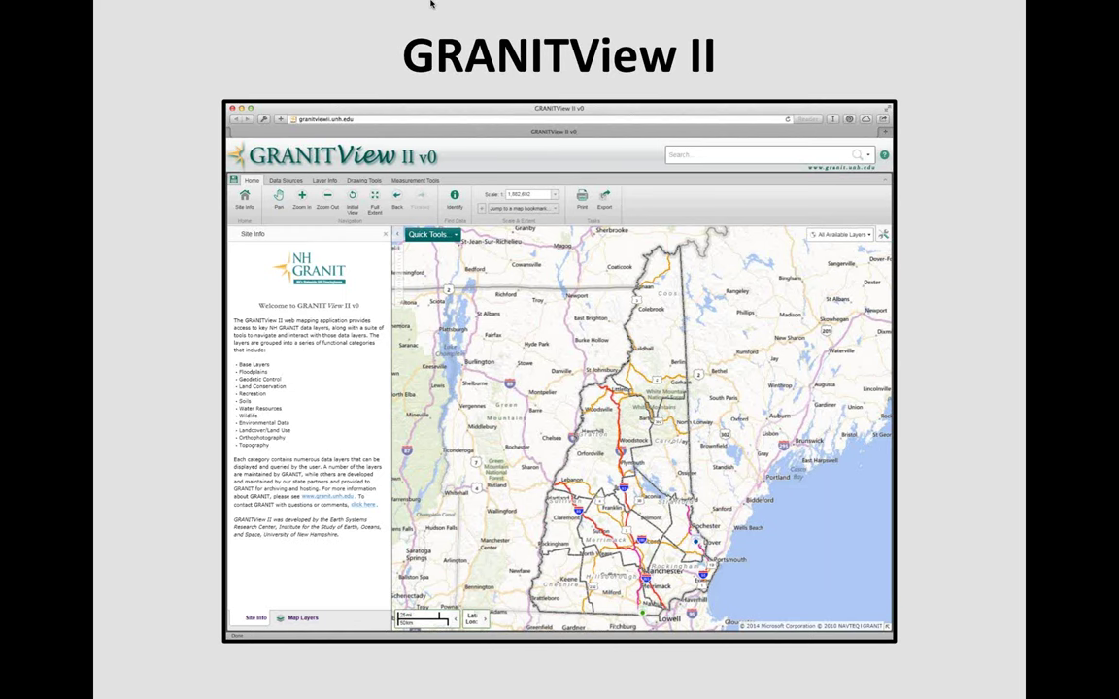
key(Right)
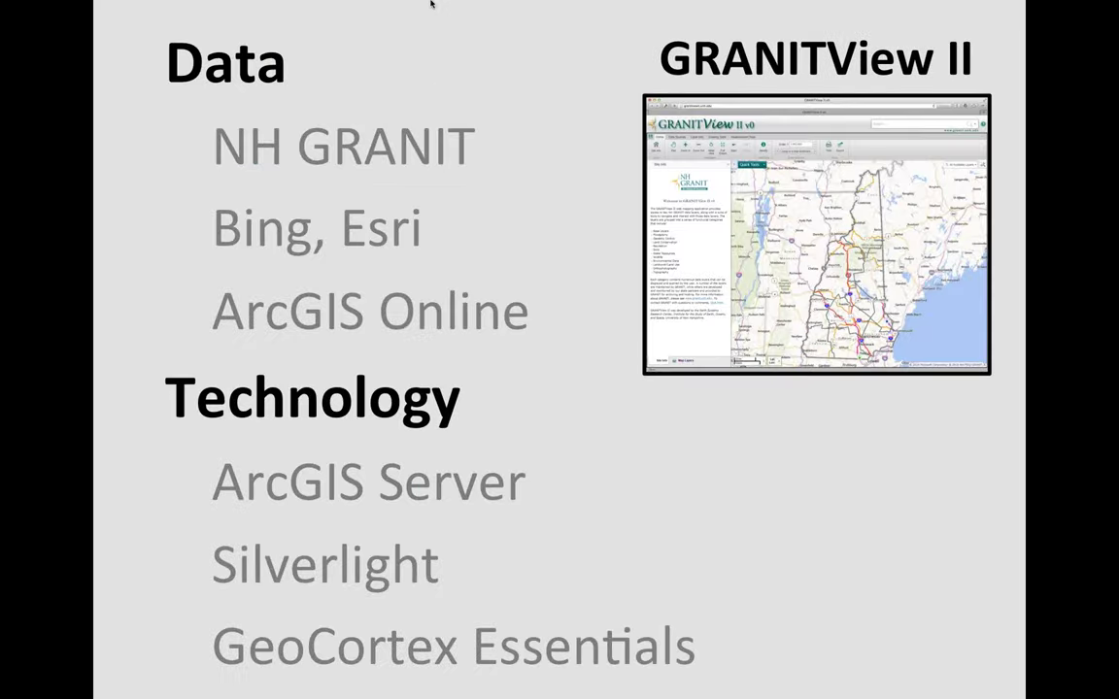
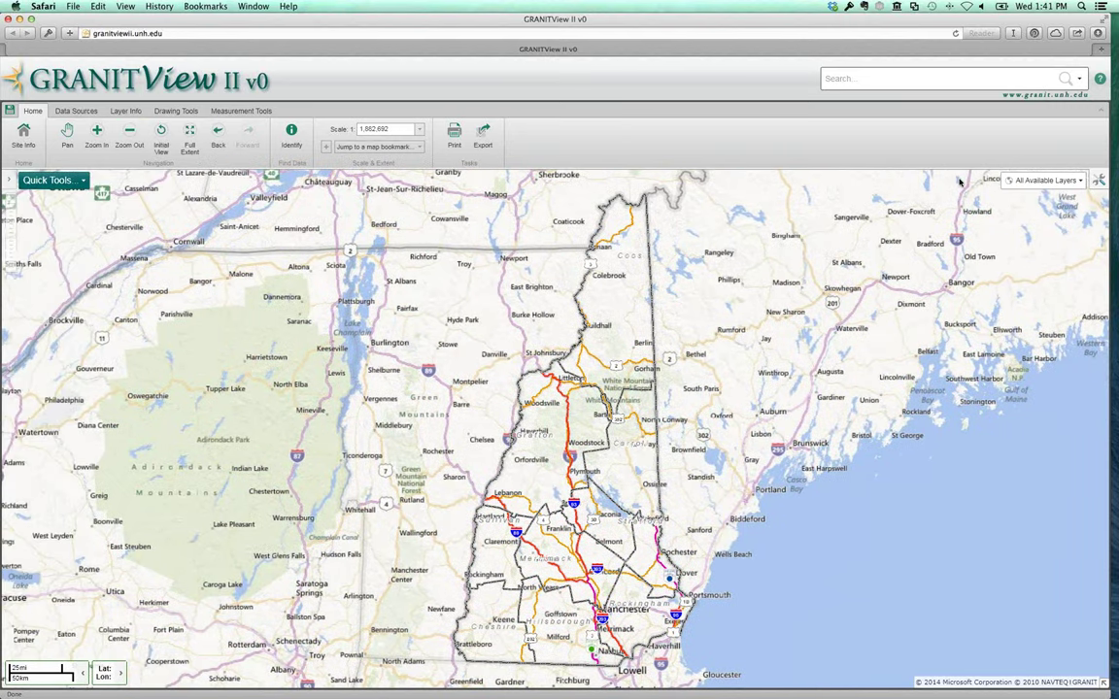
Collapse the GRANITView II toolbar ribbon and show the Map Layers list, looking inside the Base Layers group
click(1100, 109)
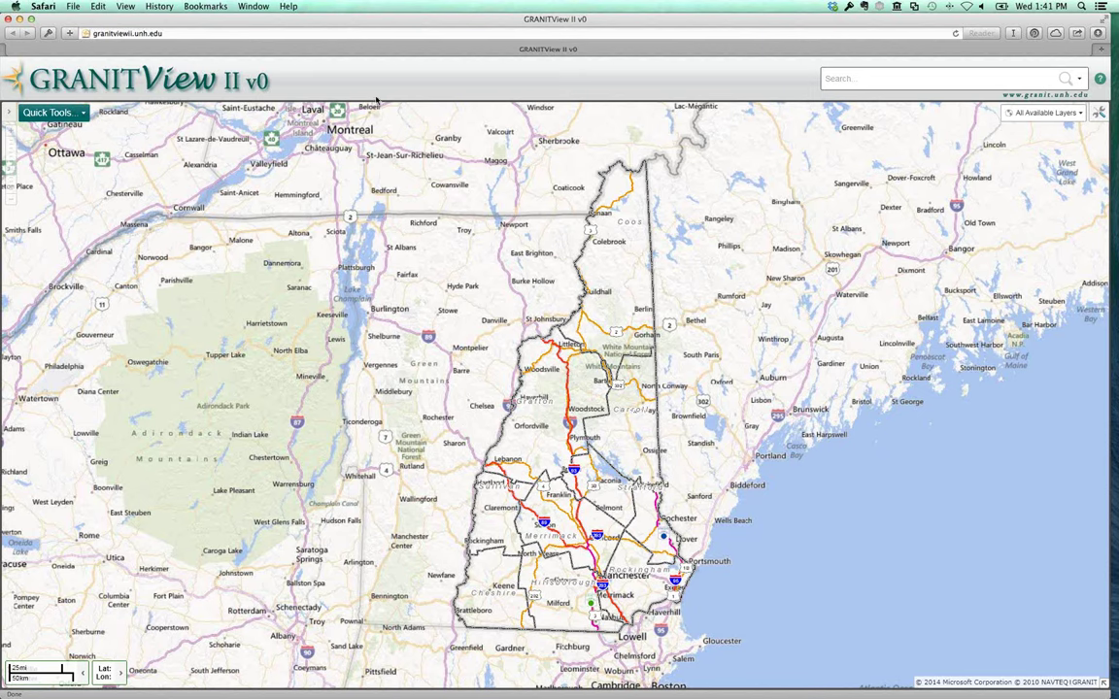
click(9, 113)
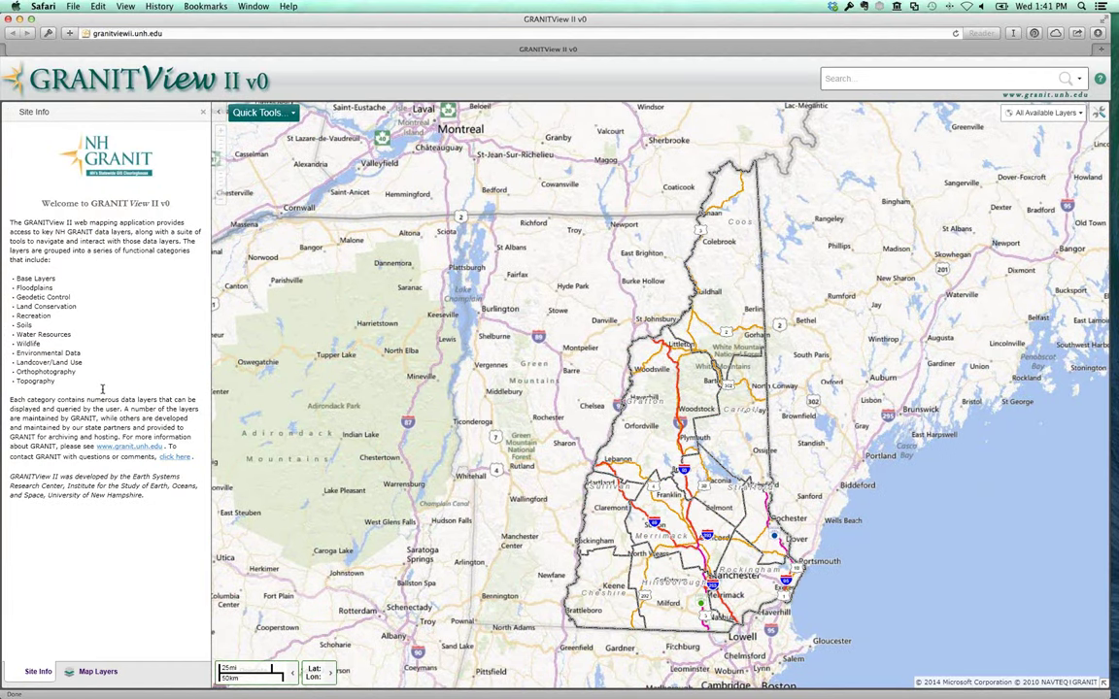
click(94, 678)
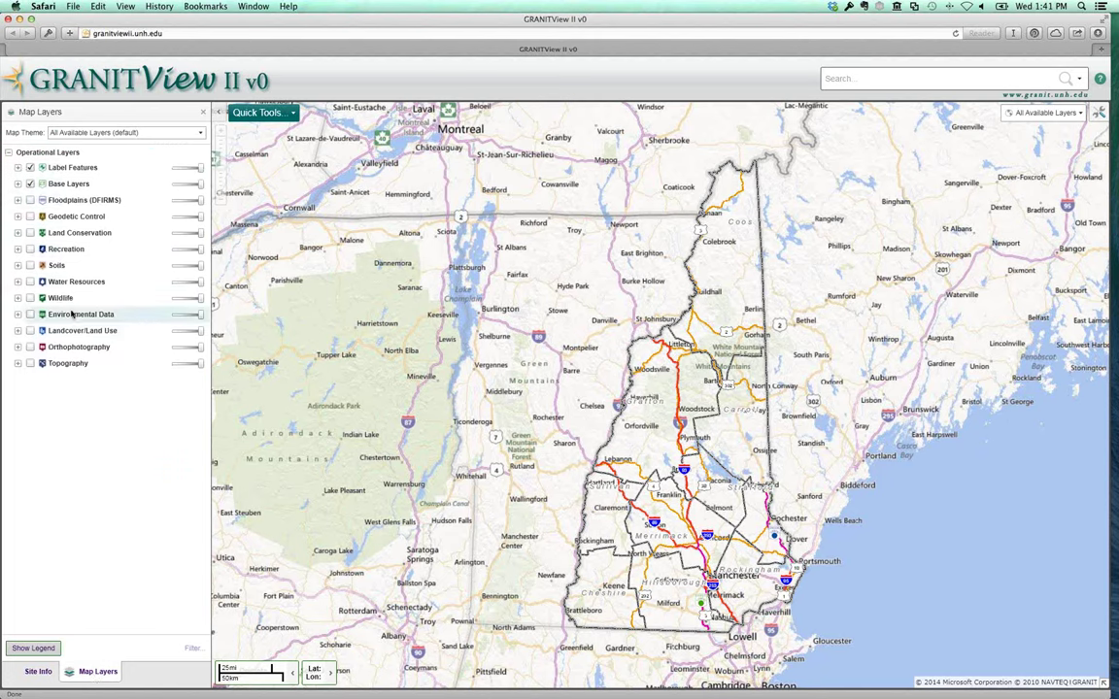
click(18, 184)
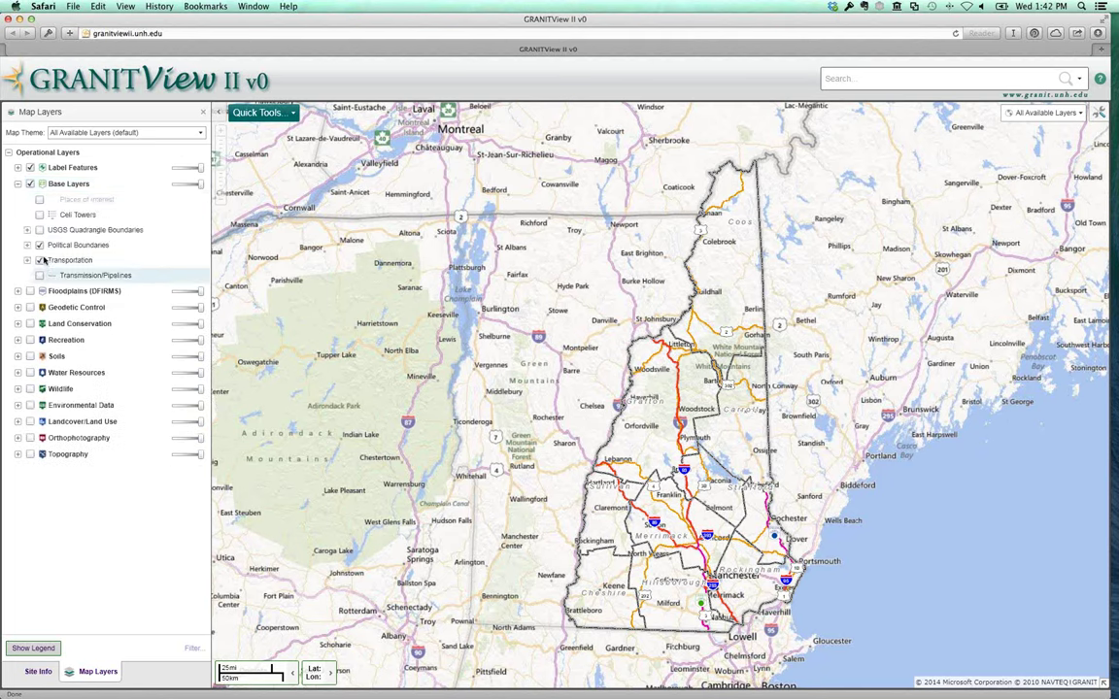
click(18, 184)
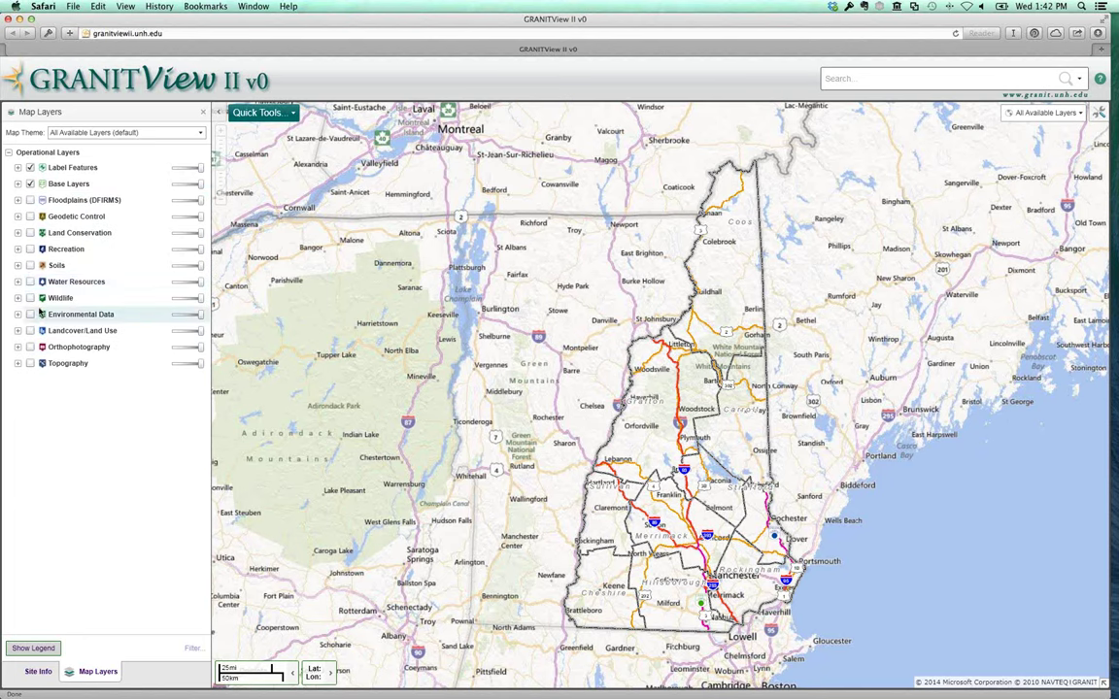
Turn on the Orthophotography layer and expand its Statewide group
click(30, 348)
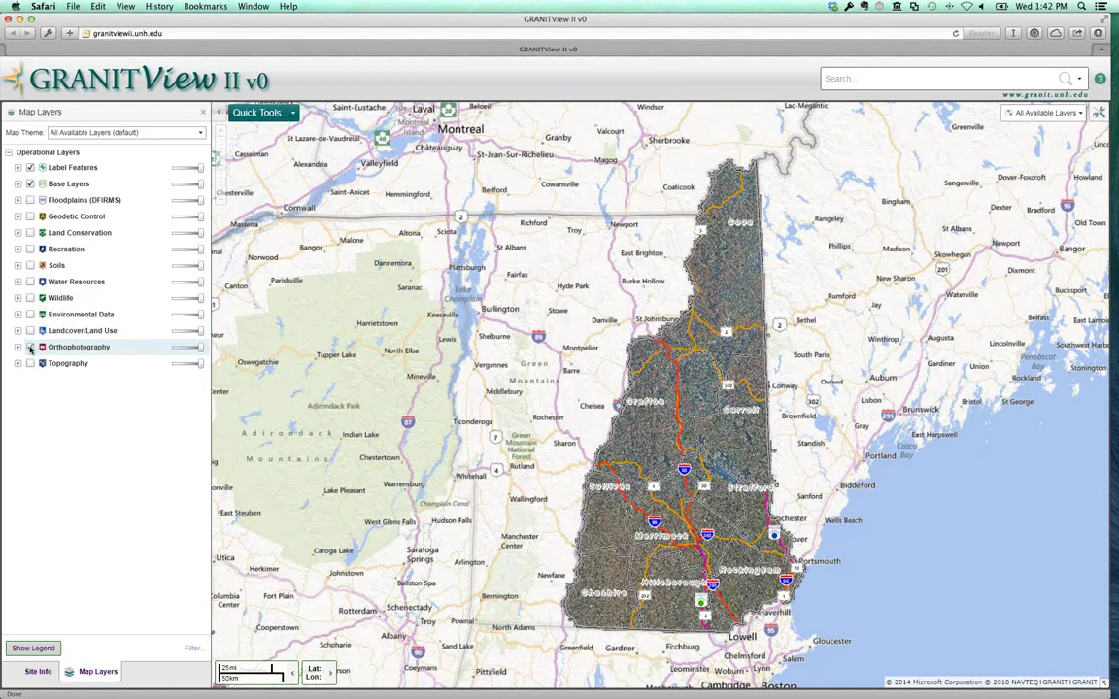
click(18, 348)
click(28, 378)
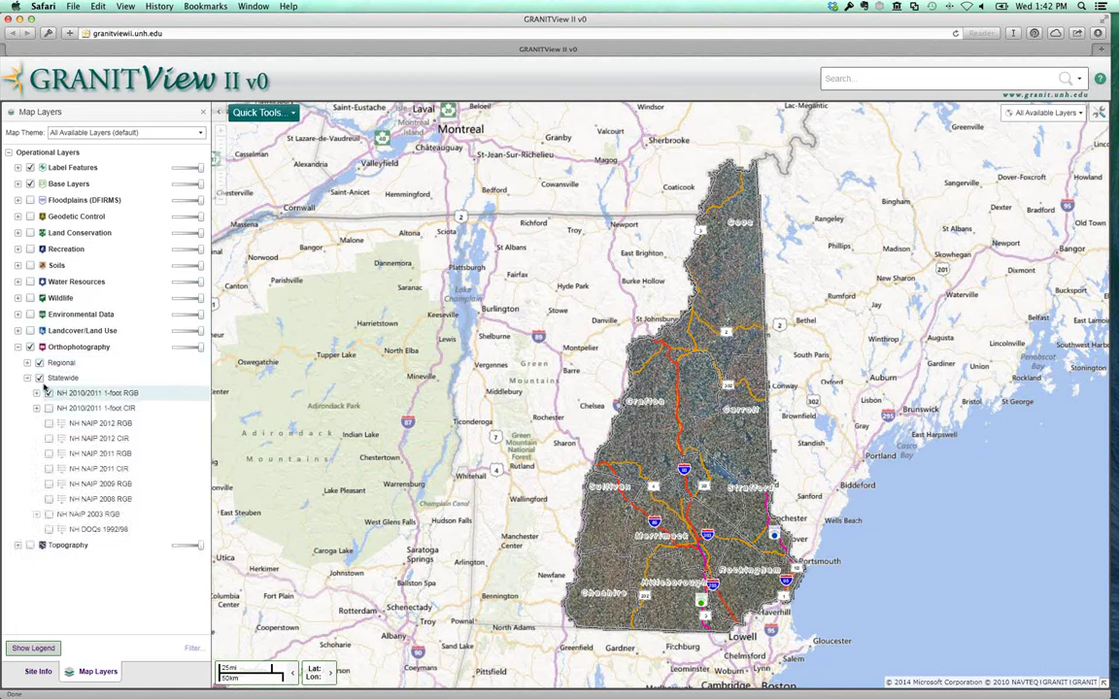
Switch the Statewide orthophotography off and back on, and collapse the Orthophotography group
click(39, 379)
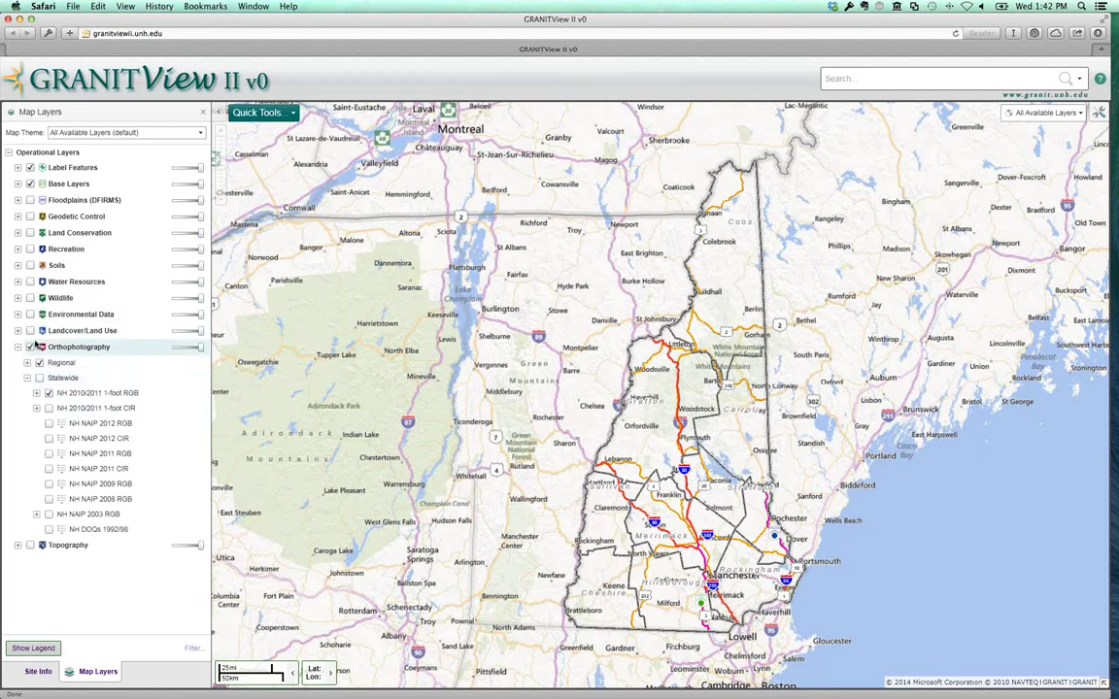
click(48, 393)
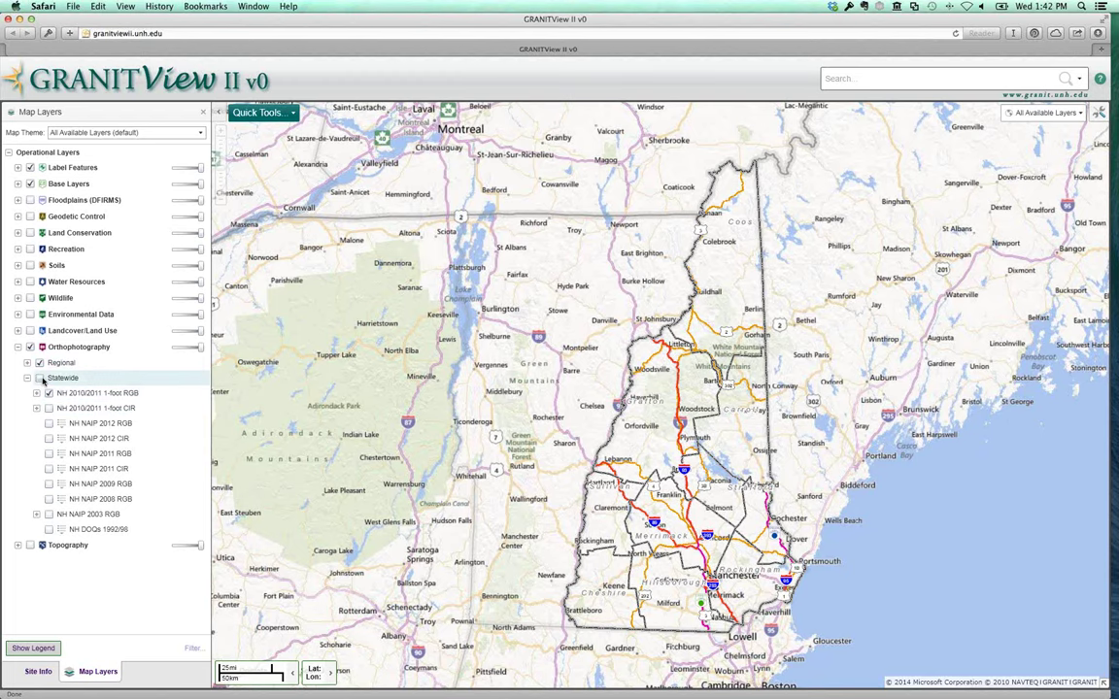
click(30, 346)
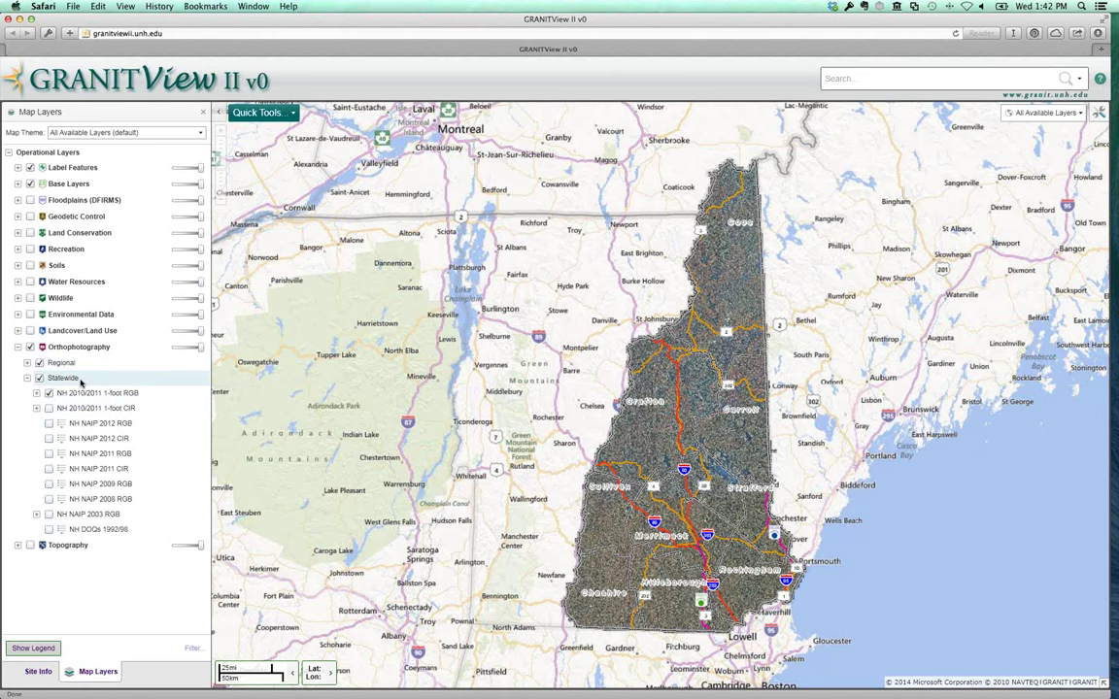
click(18, 347)
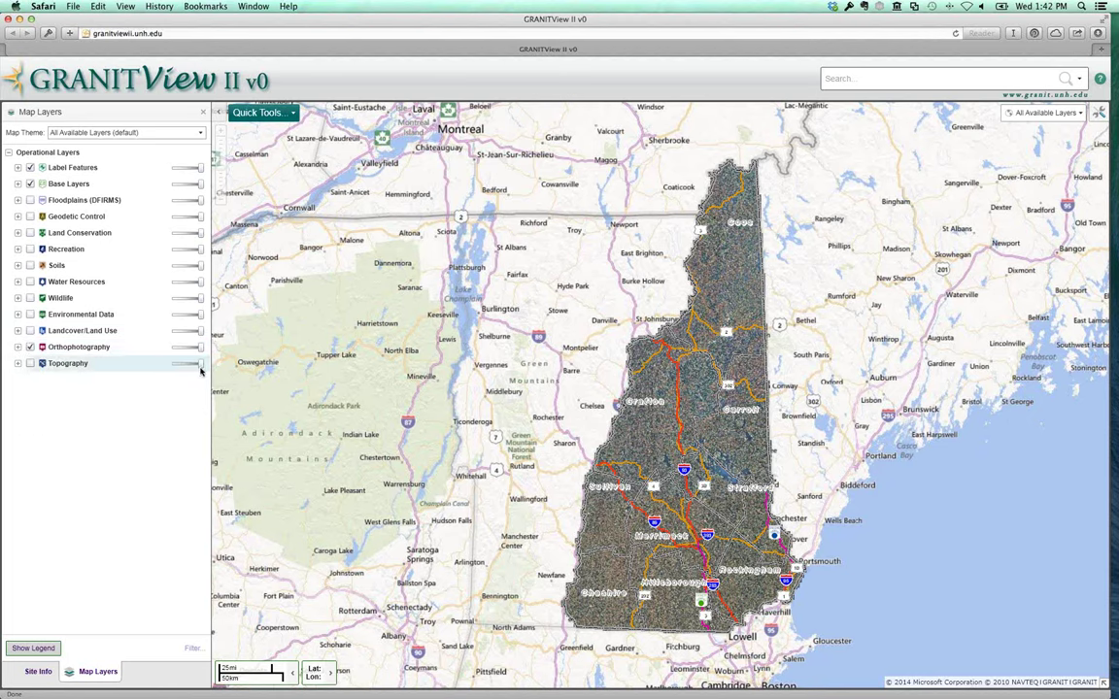
Make the Orthophotography layer partly transparent and turn on the Land Conservation layer with its sublayers expanded
drag(190, 348, 188, 347)
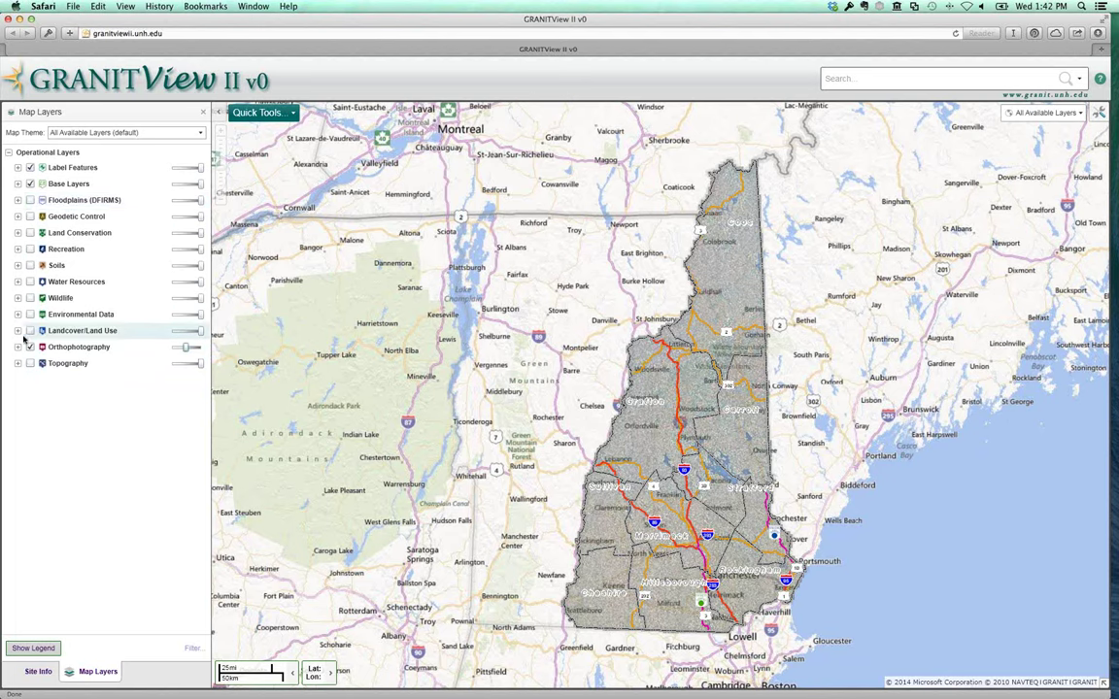
click(26, 234)
click(30, 233)
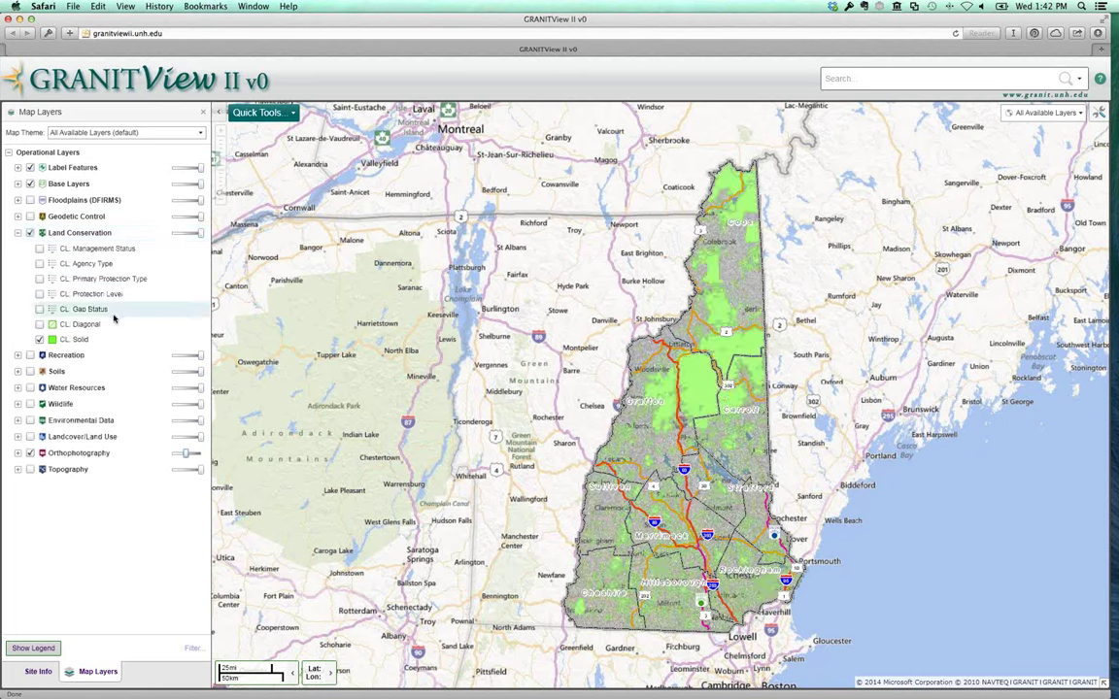
Switch the conservation lands display from CL: Solid to CL: Diagonal, and finally to CL: Agency Type
click(39, 339)
click(38, 325)
click(39, 339)
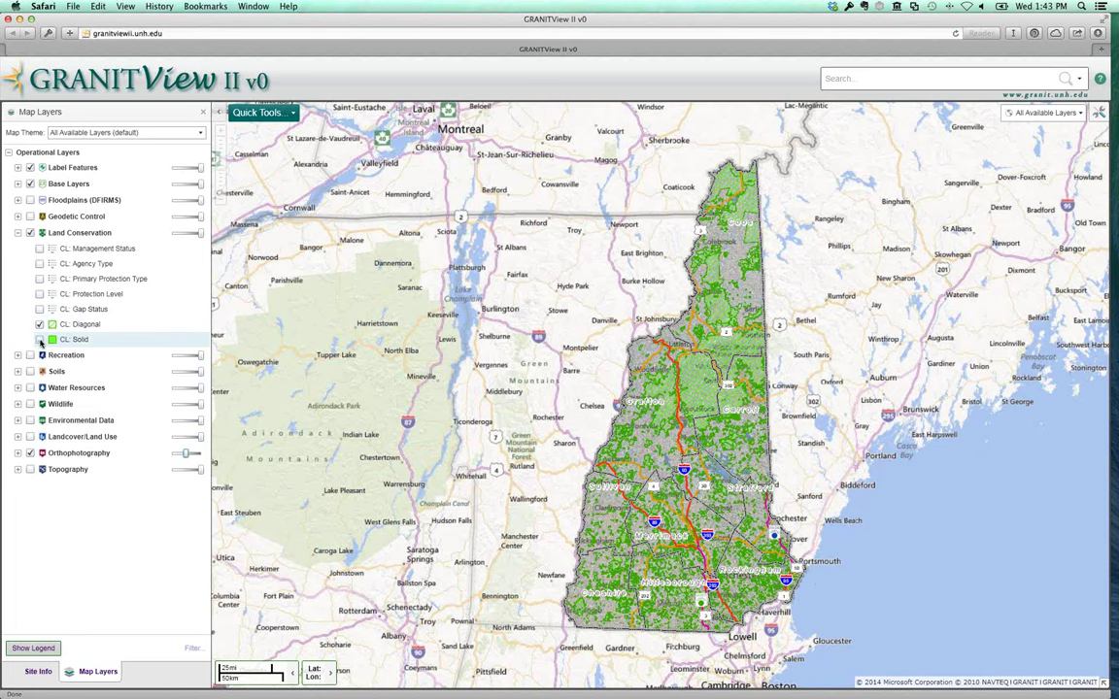
click(39, 325)
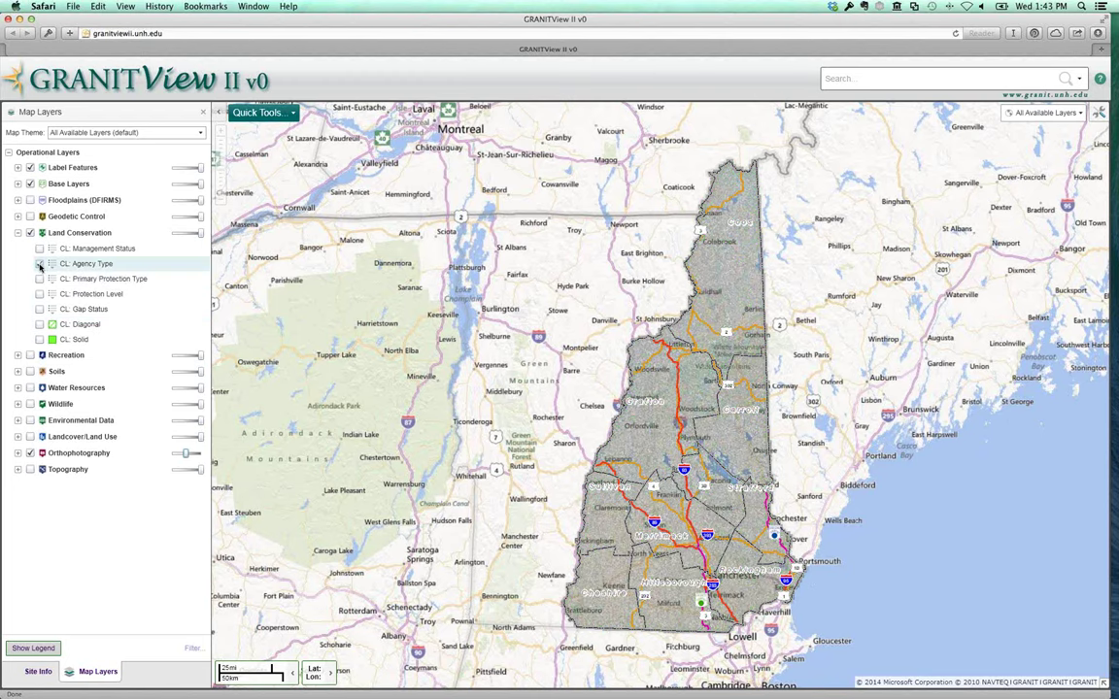
click(39, 265)
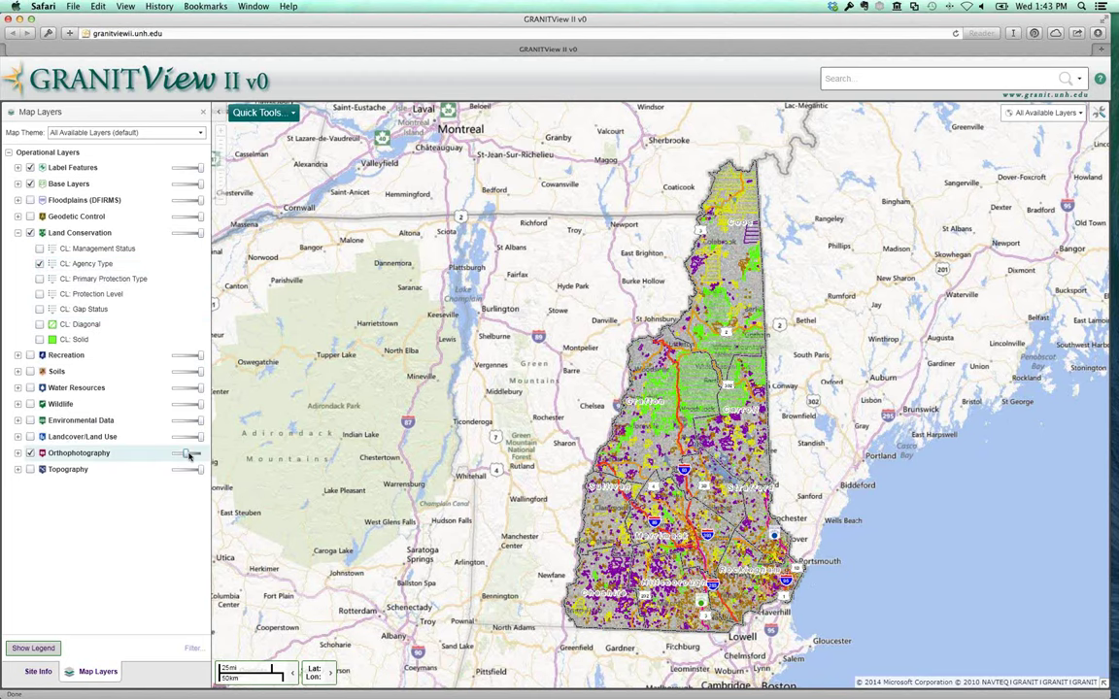
Restore the Orthophotography layer to full opacity and expand the legend of CL: Agency Type
drag(190, 456, 199, 455)
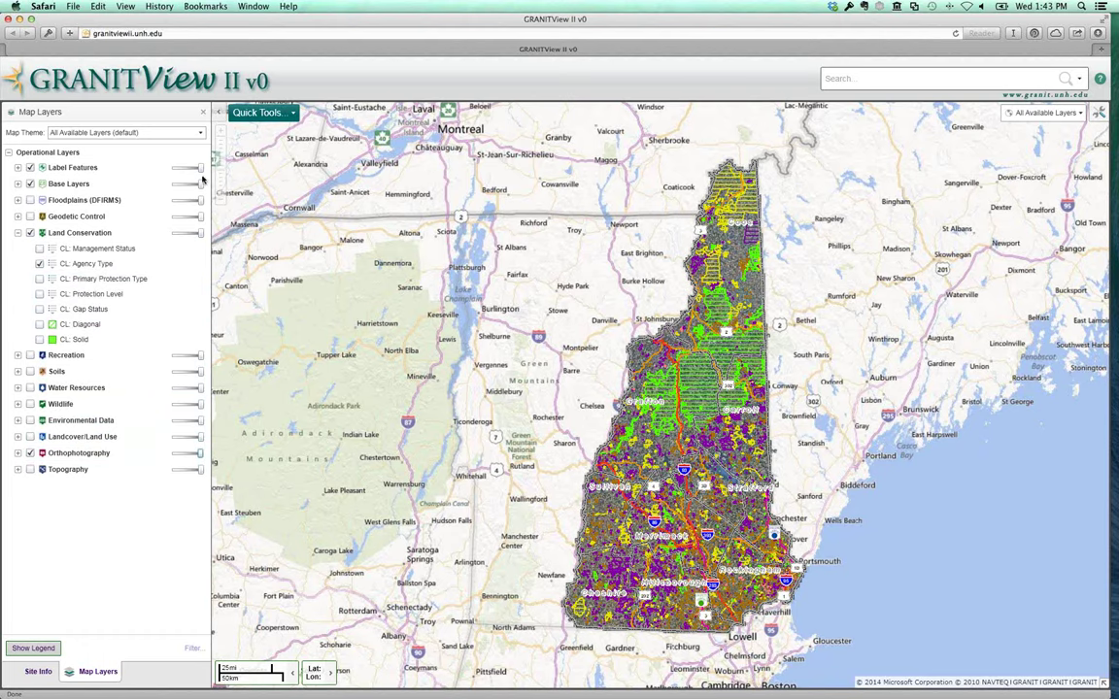
click(51, 267)
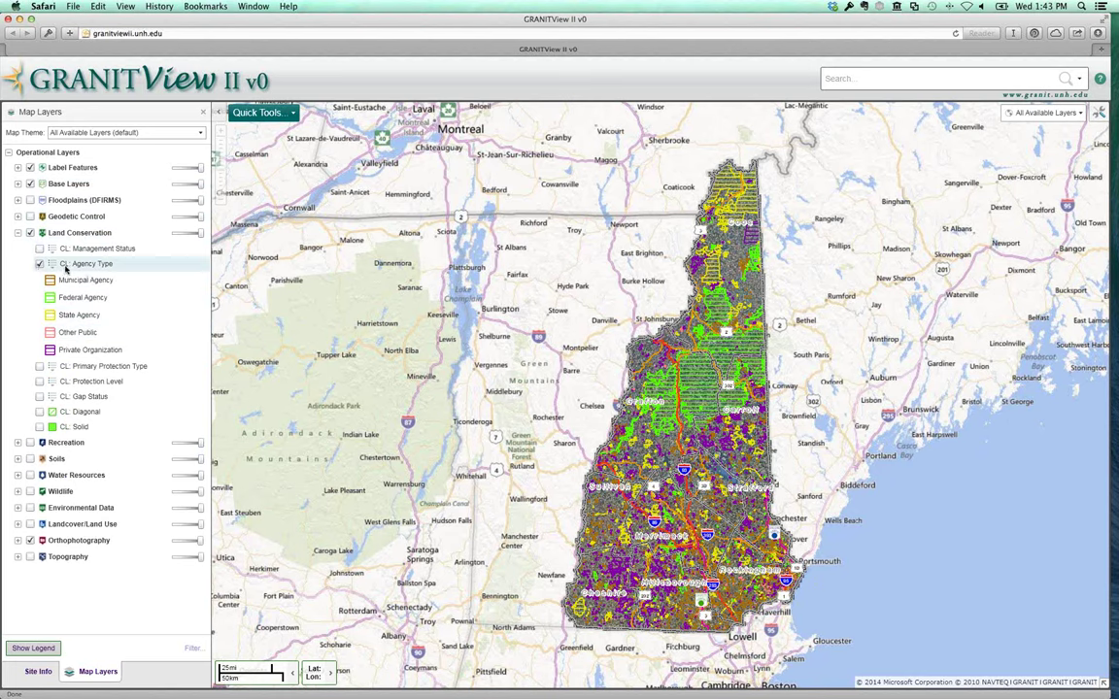
Turn off CL: Agency Type and the Land Conservation layer, and expand the Orthophotography group
click(39, 265)
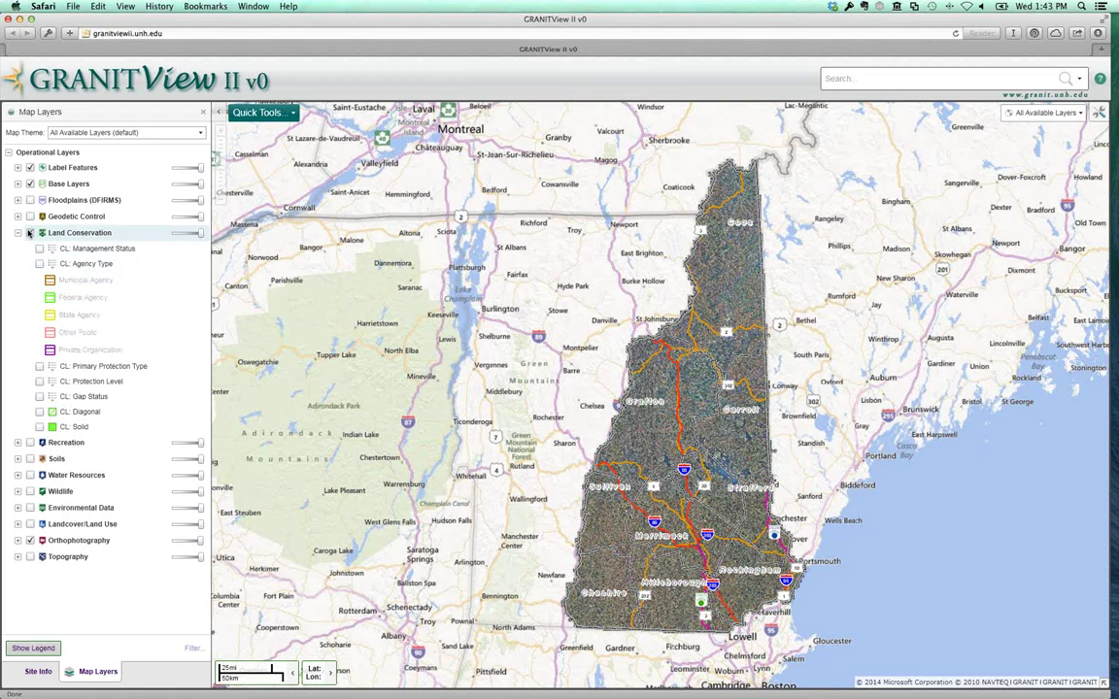
click(19, 233)
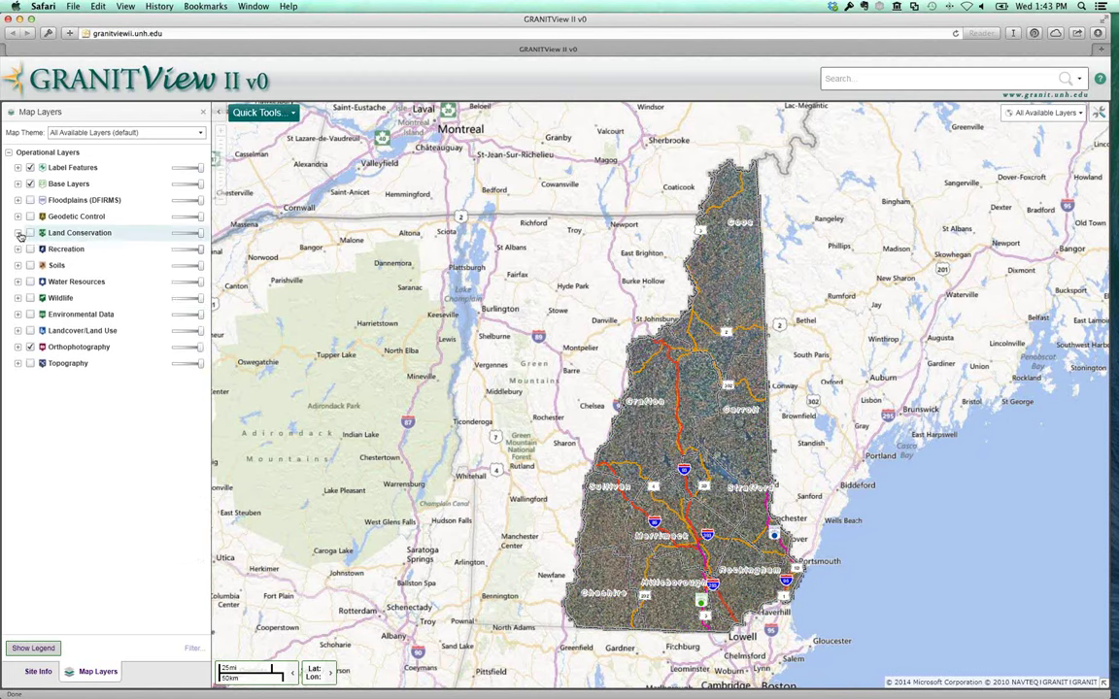
click(18, 347)
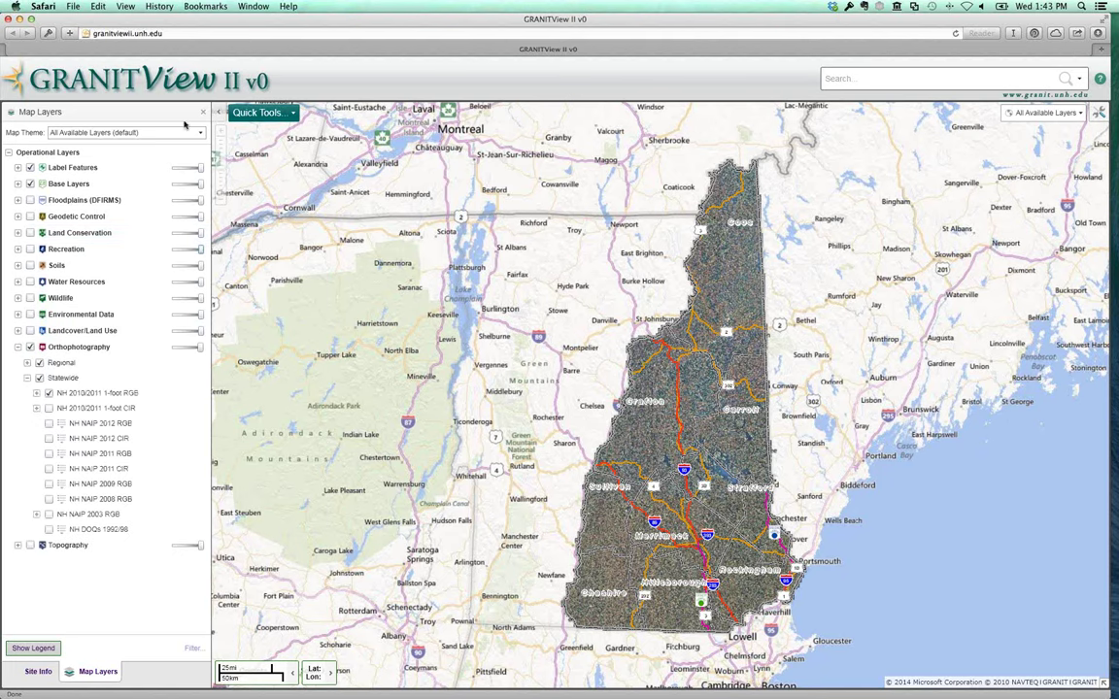
Examine the Zoom to geography quick tool's form and close it
click(233, 114)
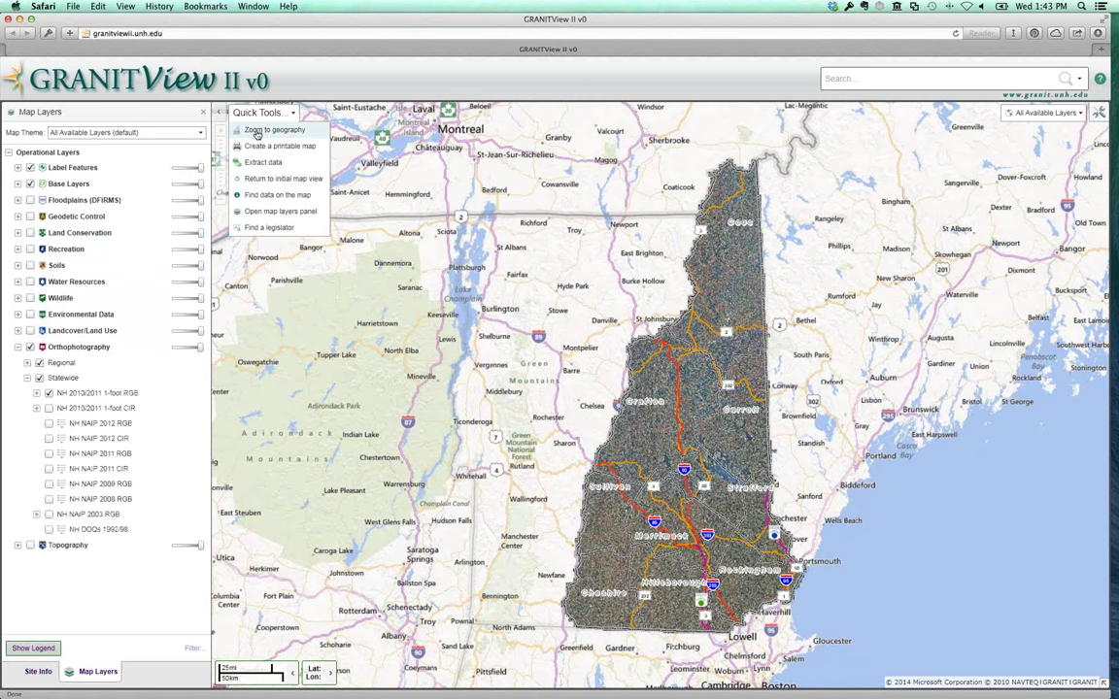
click(257, 131)
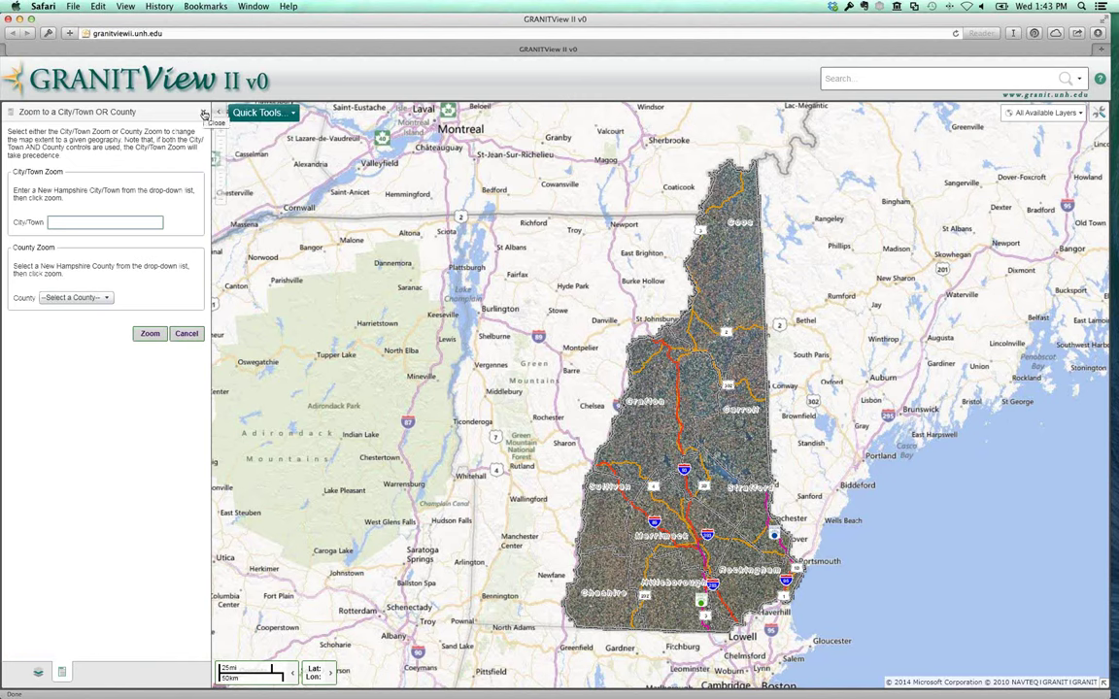
click(204, 114)
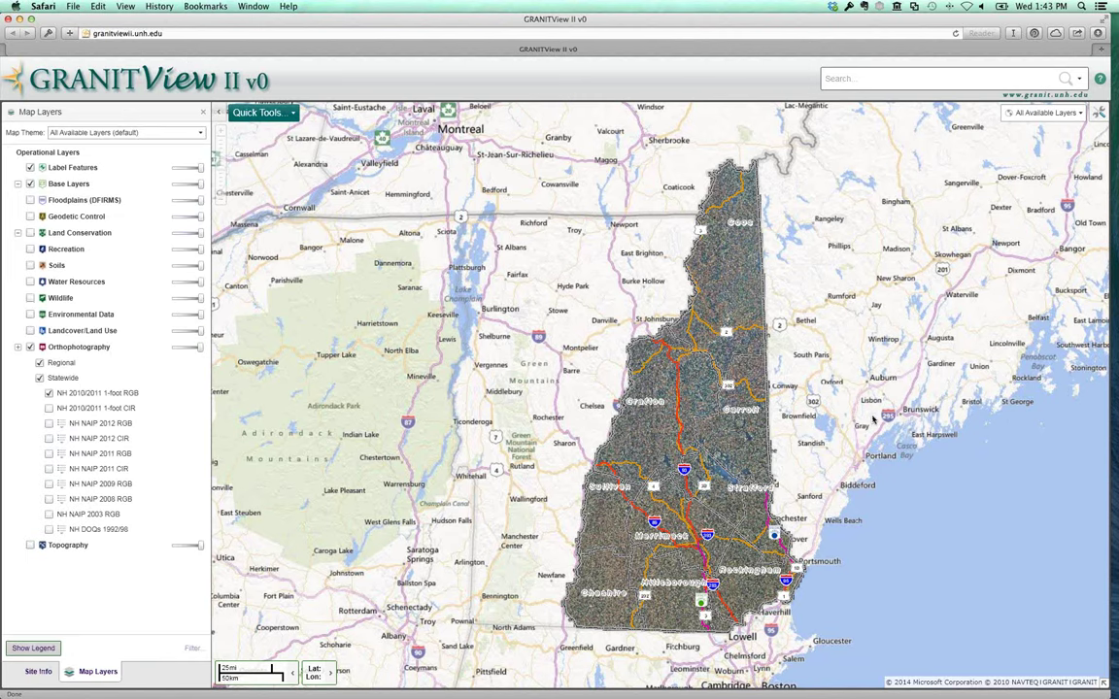
Switch the statewide imagery from NH 2010/2011 1-foot RGB to NH 2010/2011 1-foot CIR, and expand the toolbar ribbon
click(48, 394)
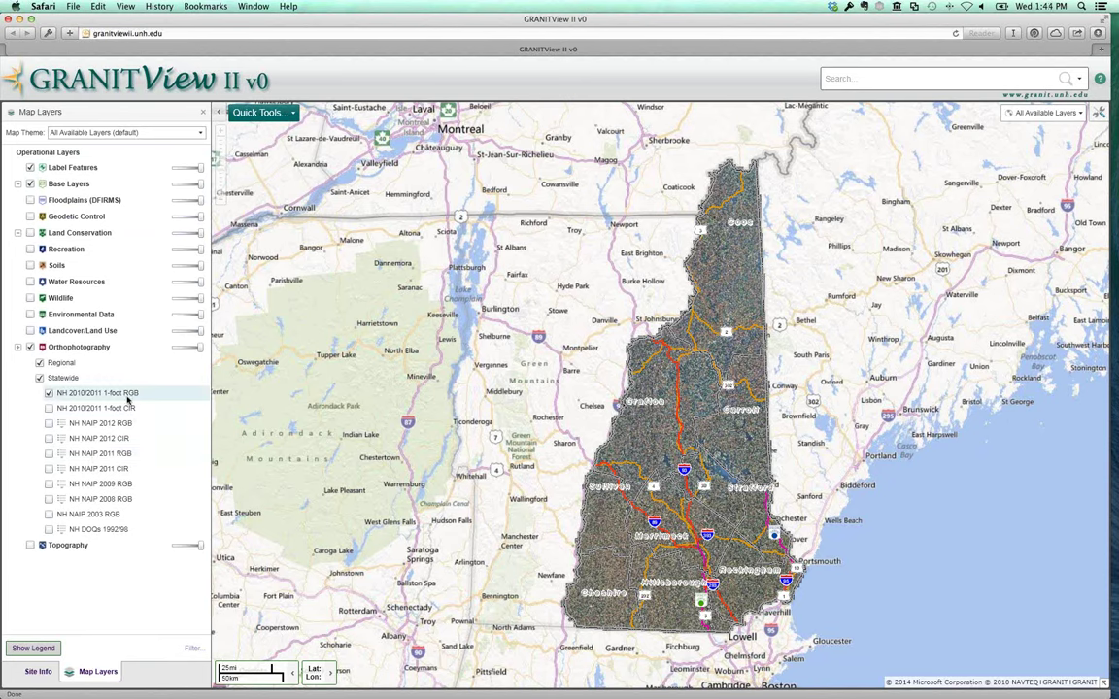
click(49, 393)
click(48, 409)
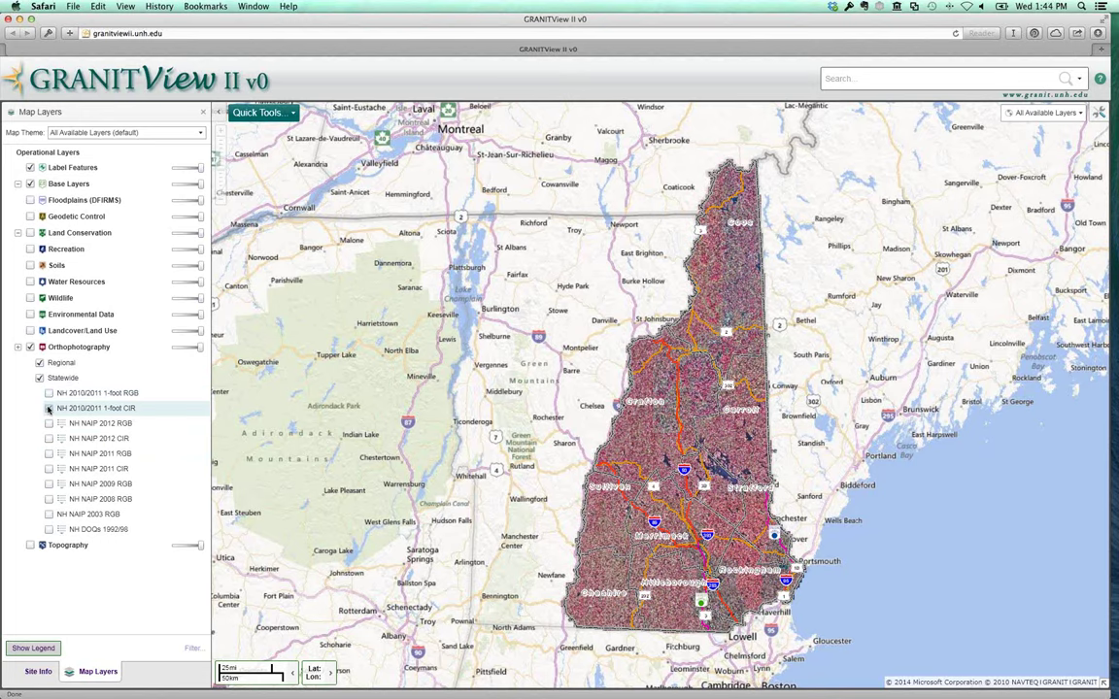
click(1102, 112)
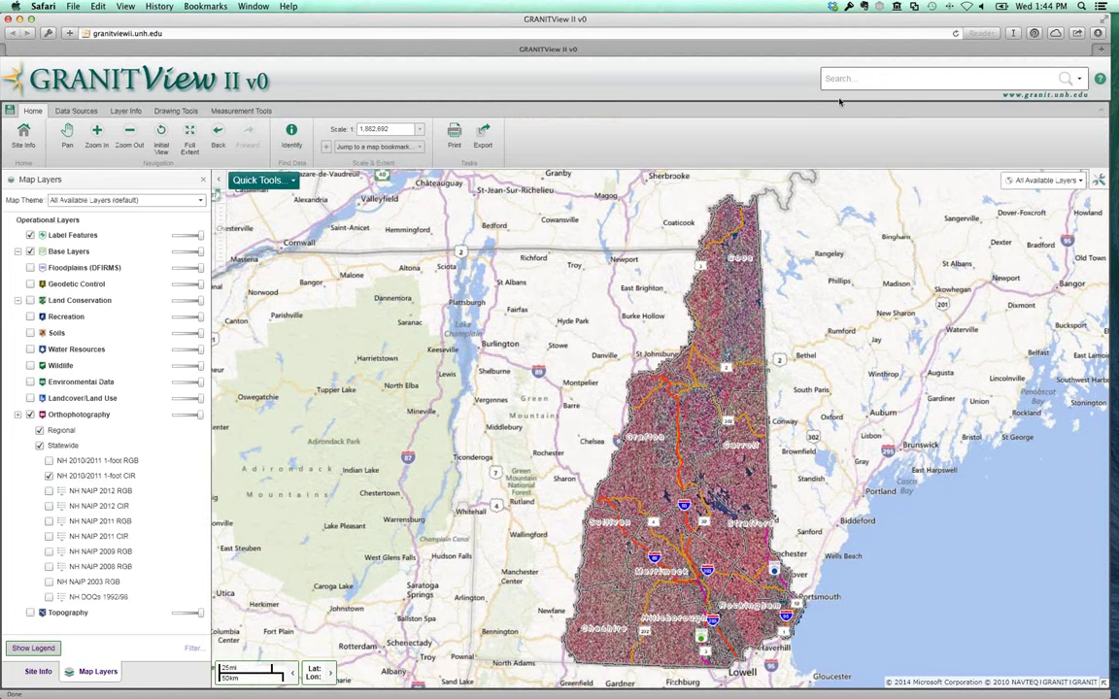
Zoom in on the lakes region and the hills to its northwest to inspect the color-infrared imagery
click(96, 133)
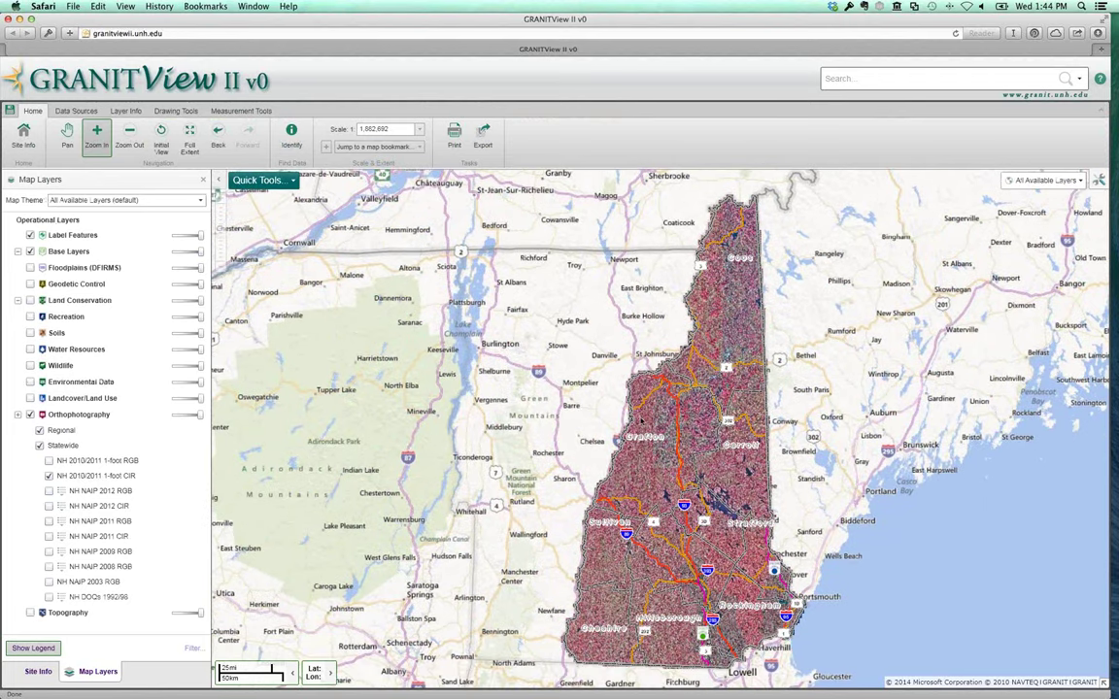
drag(616, 417, 649, 452)
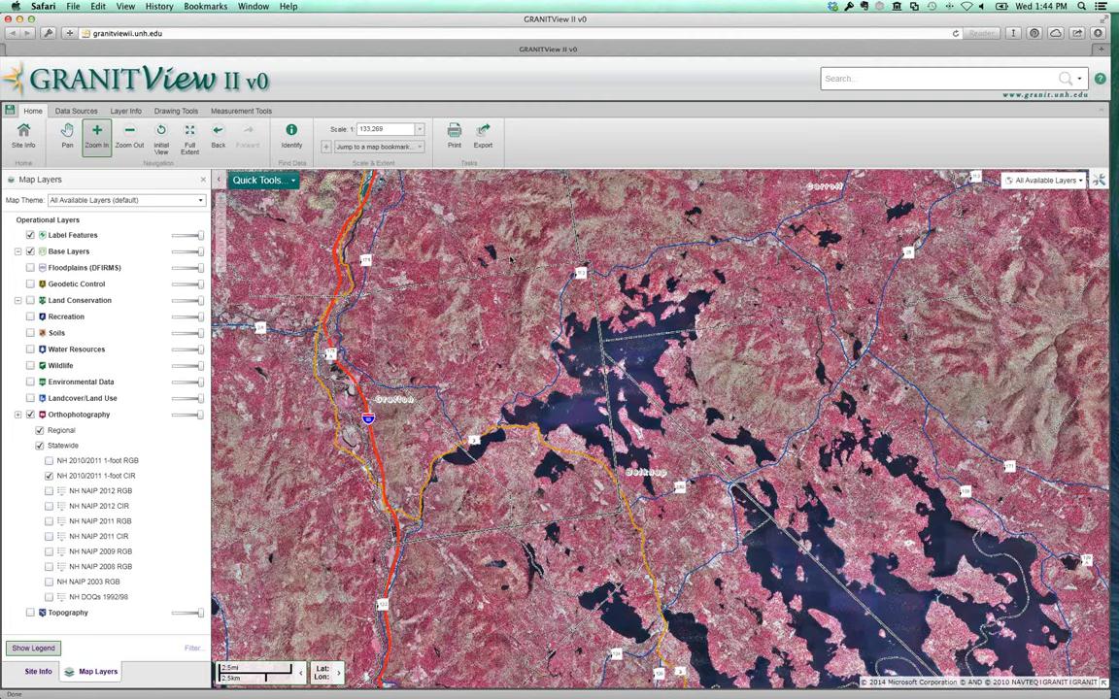
drag(456, 238, 582, 353)
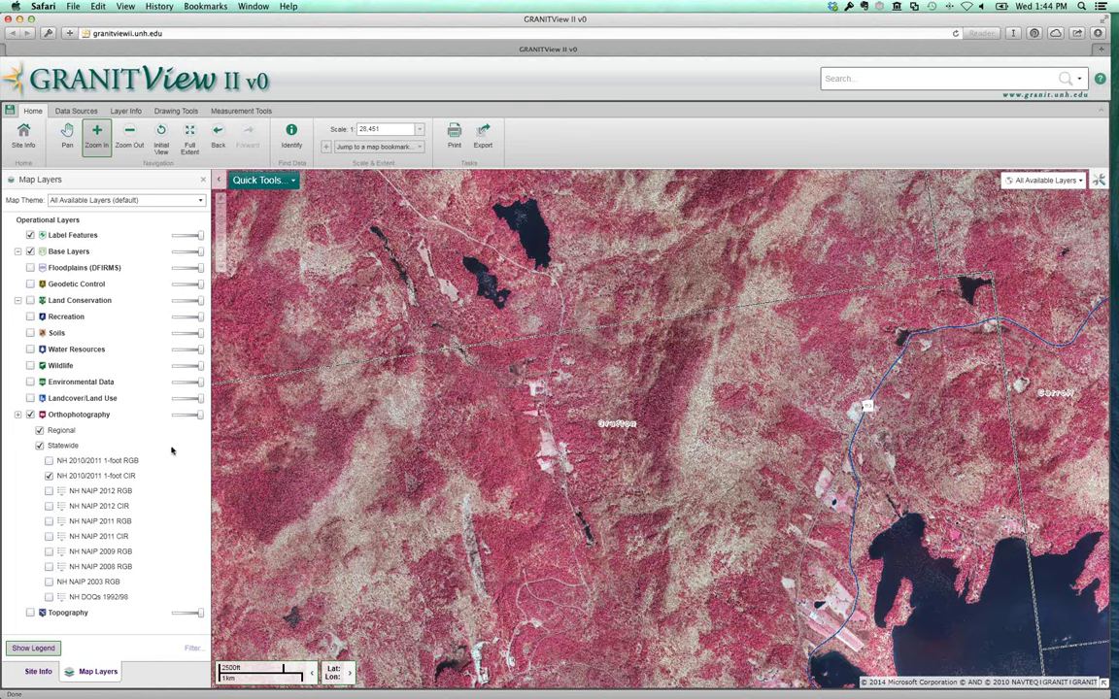
Replace the NH 2010/2011 1-foot CIR imagery with the Topography layer and collapse the Orthophotography group
click(49, 477)
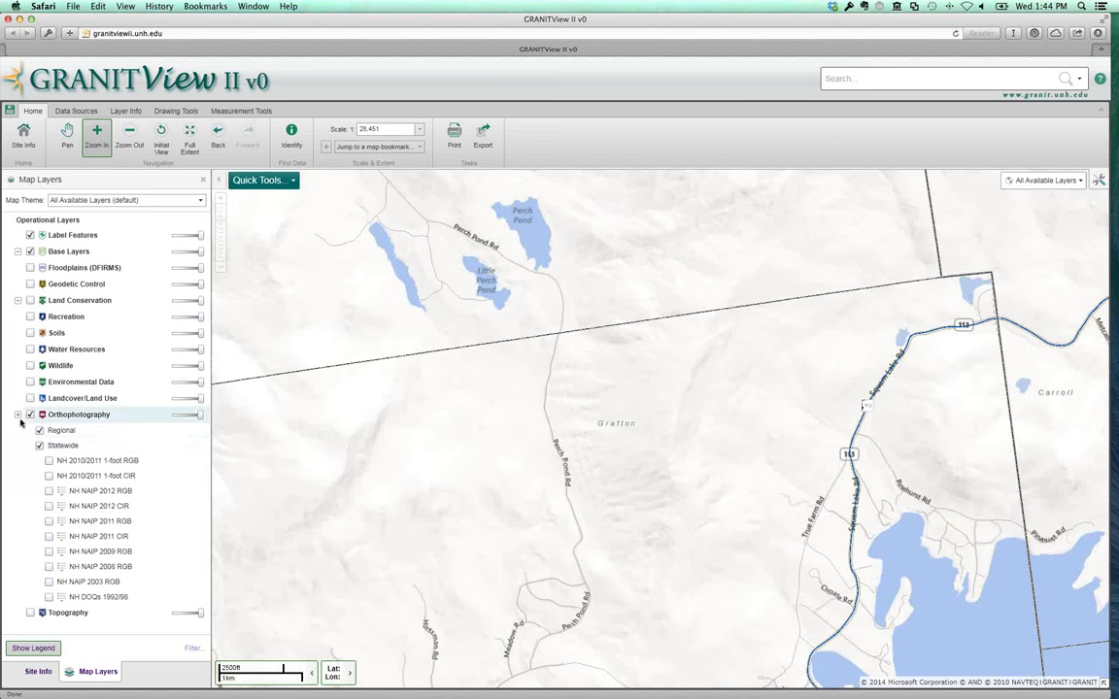
click(19, 414)
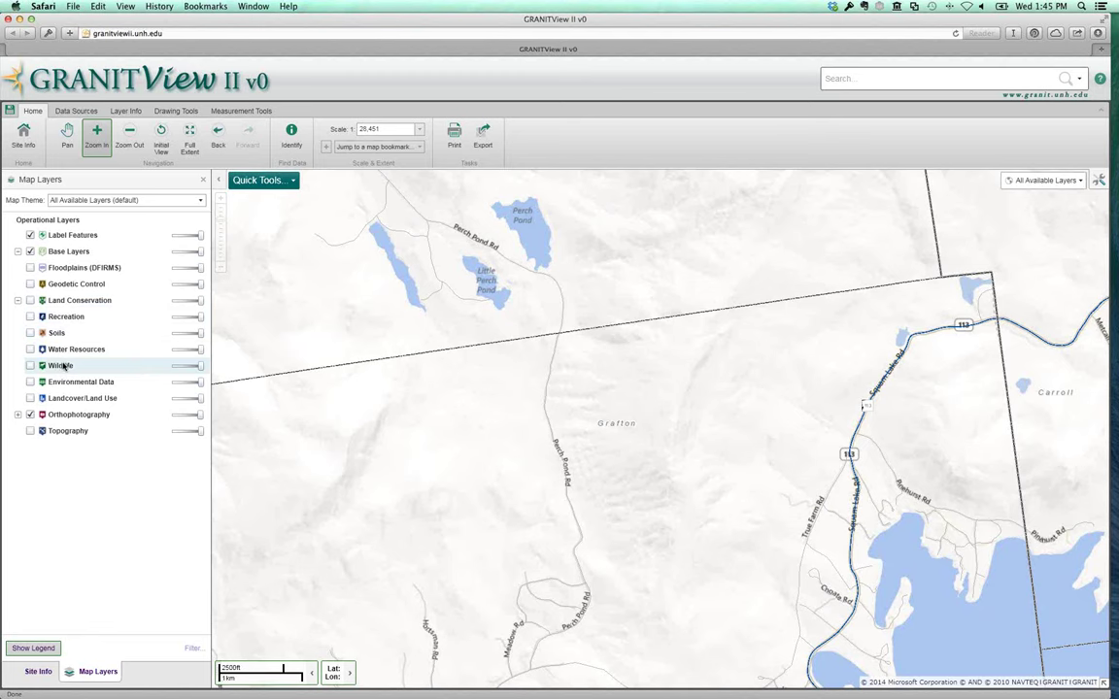
click(30, 431)
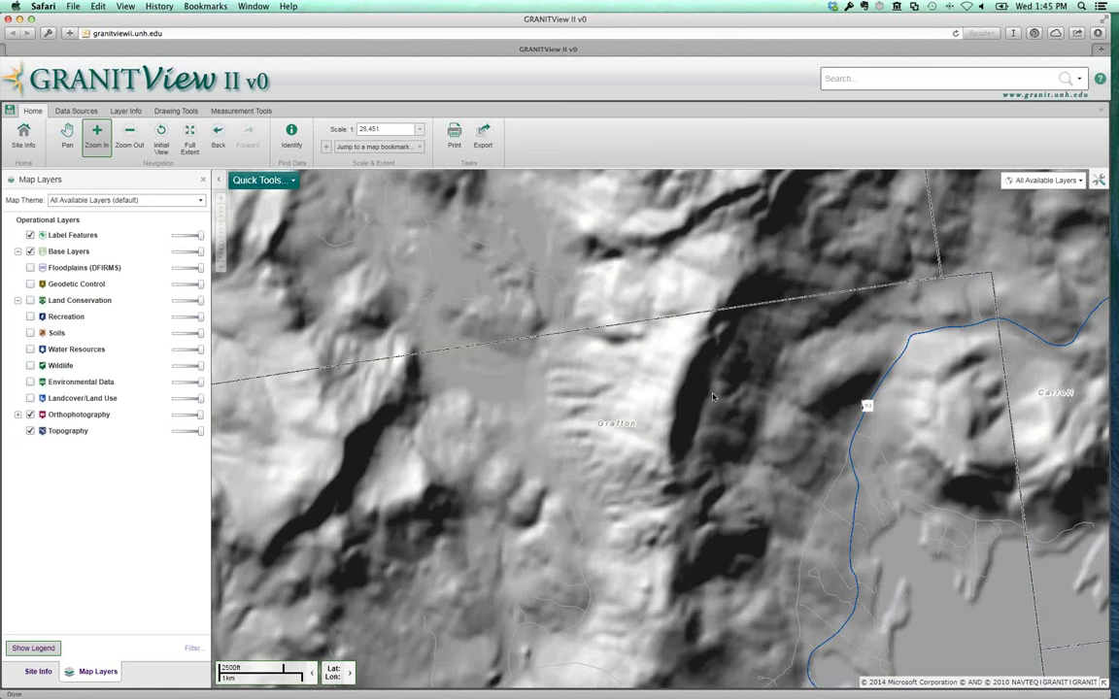
Zoom out from the hillshade, show the map's full extent, and return it to the initial view
click(130, 136)
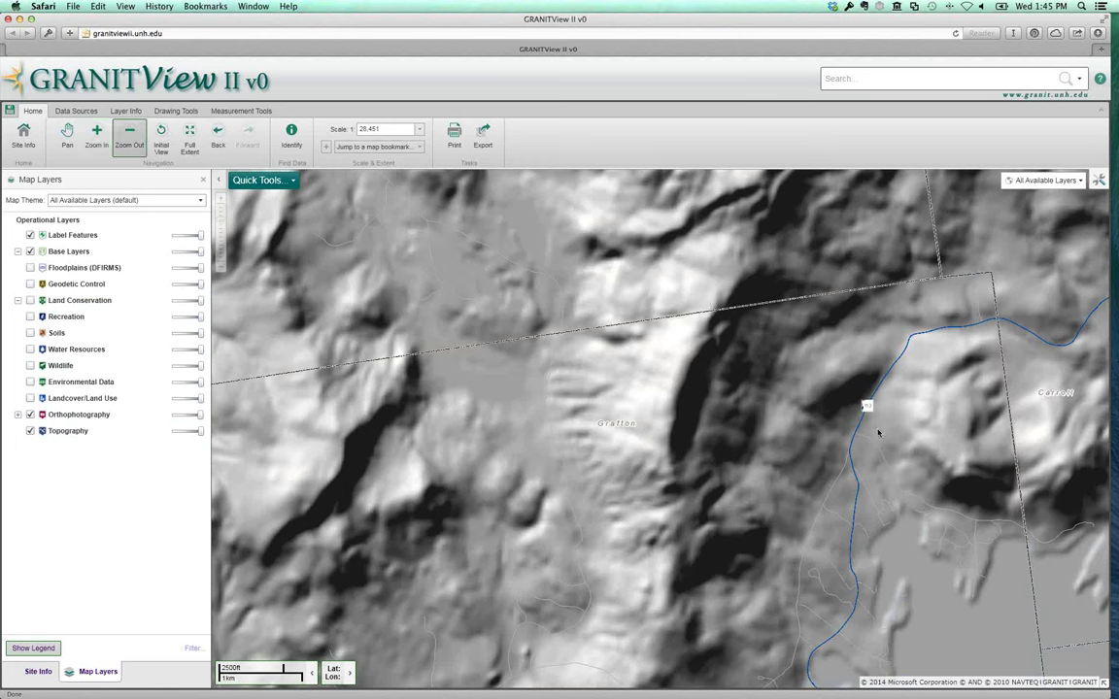
drag(739, 351, 799, 414)
click(887, 459)
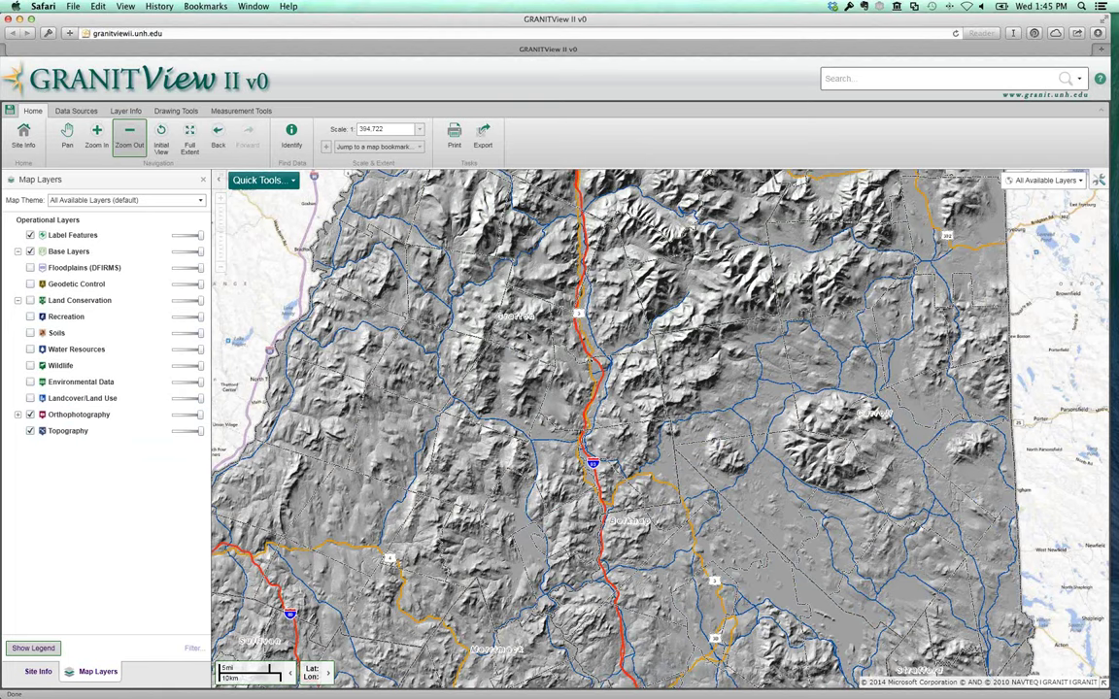
click(189, 139)
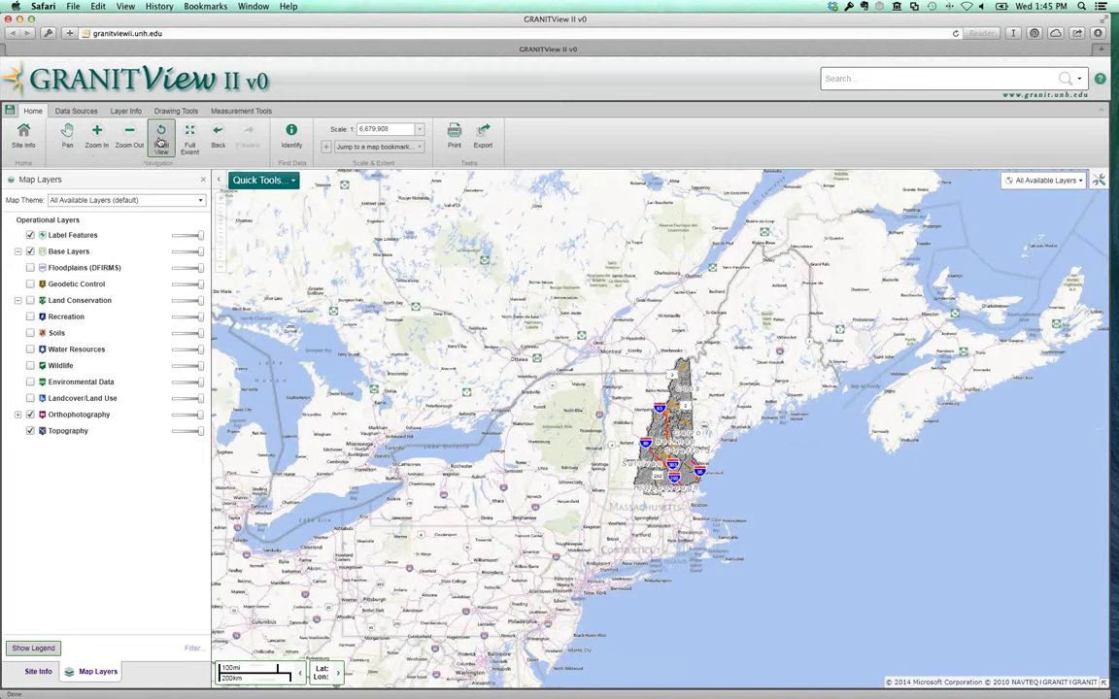
click(161, 141)
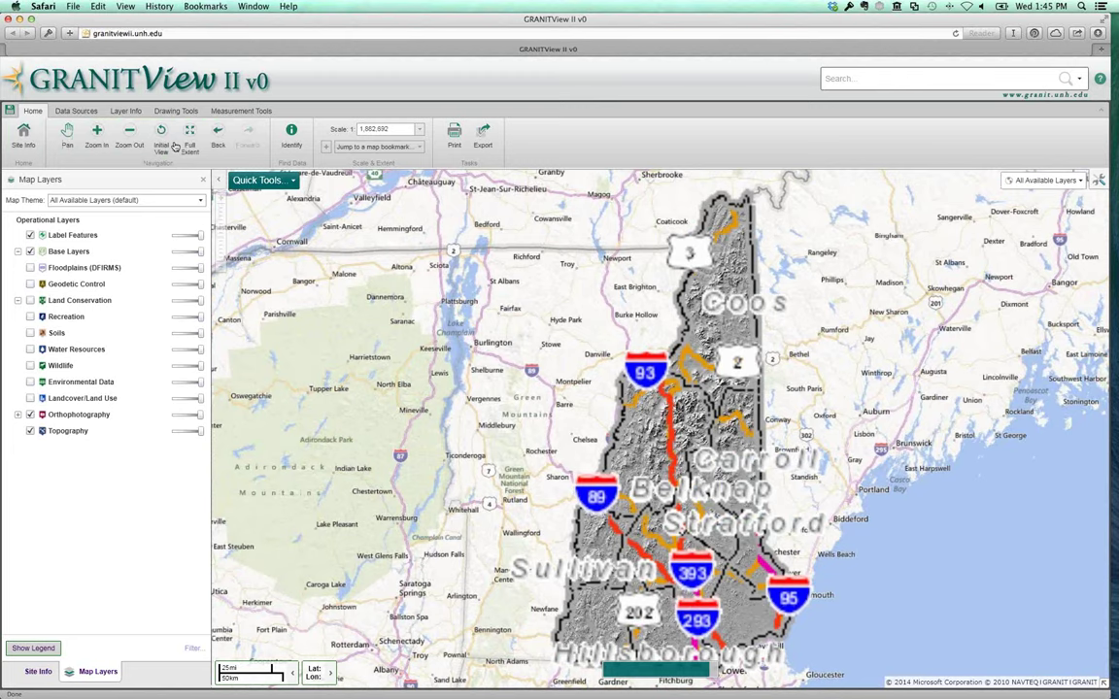
View the Site Info welcome text, activate the Pan tool, and return to the map layer list
click(28, 139)
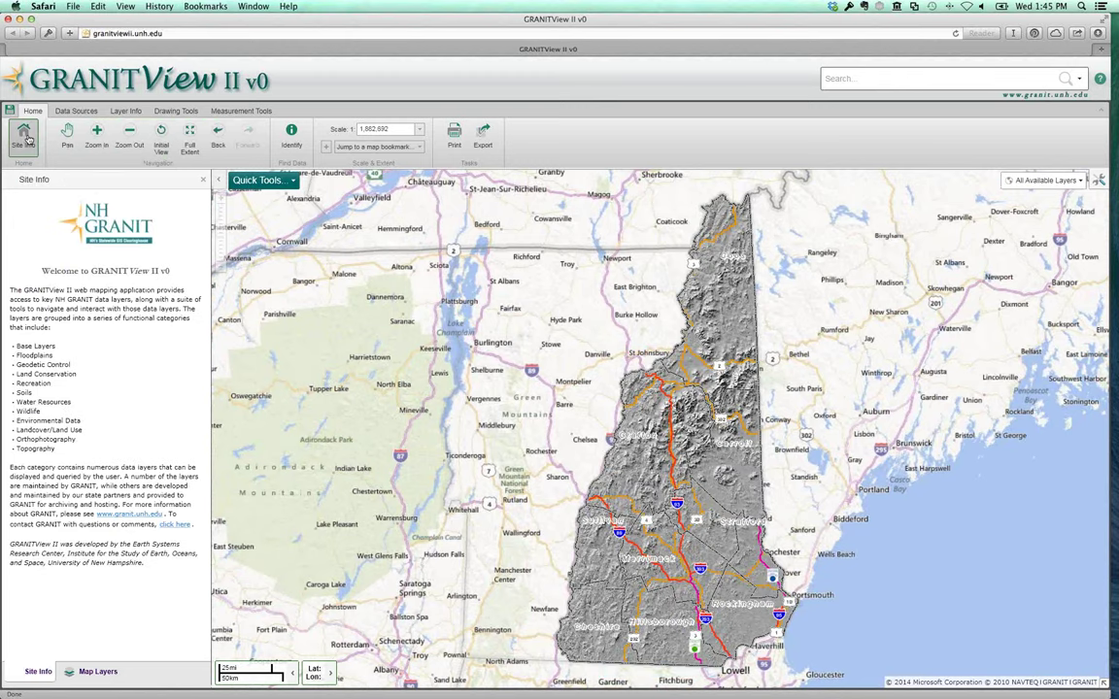
click(67, 136)
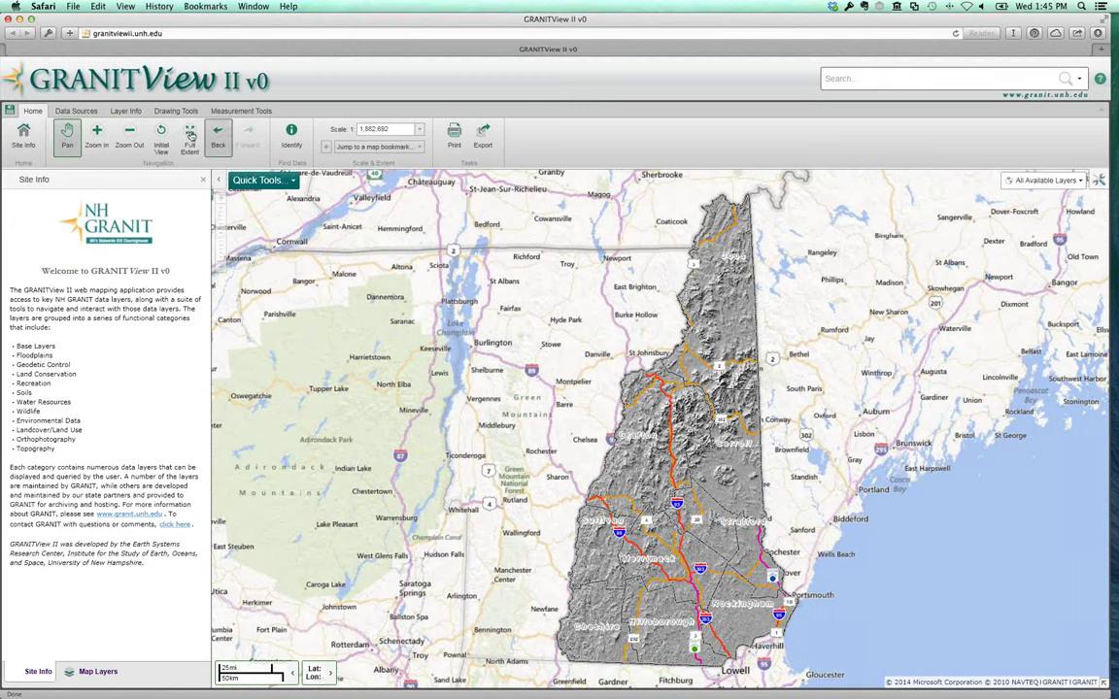
click(94, 671)
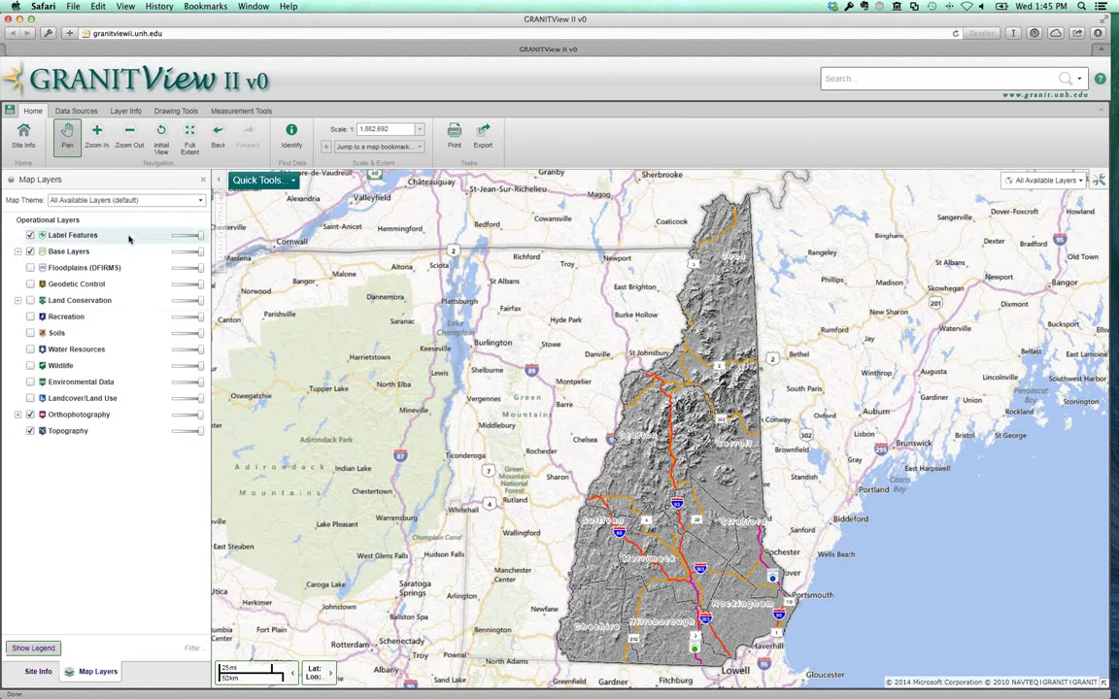
Zoom in on the northern mountains, pan toward Lincoln, and turn off the Topography layer
click(94, 143)
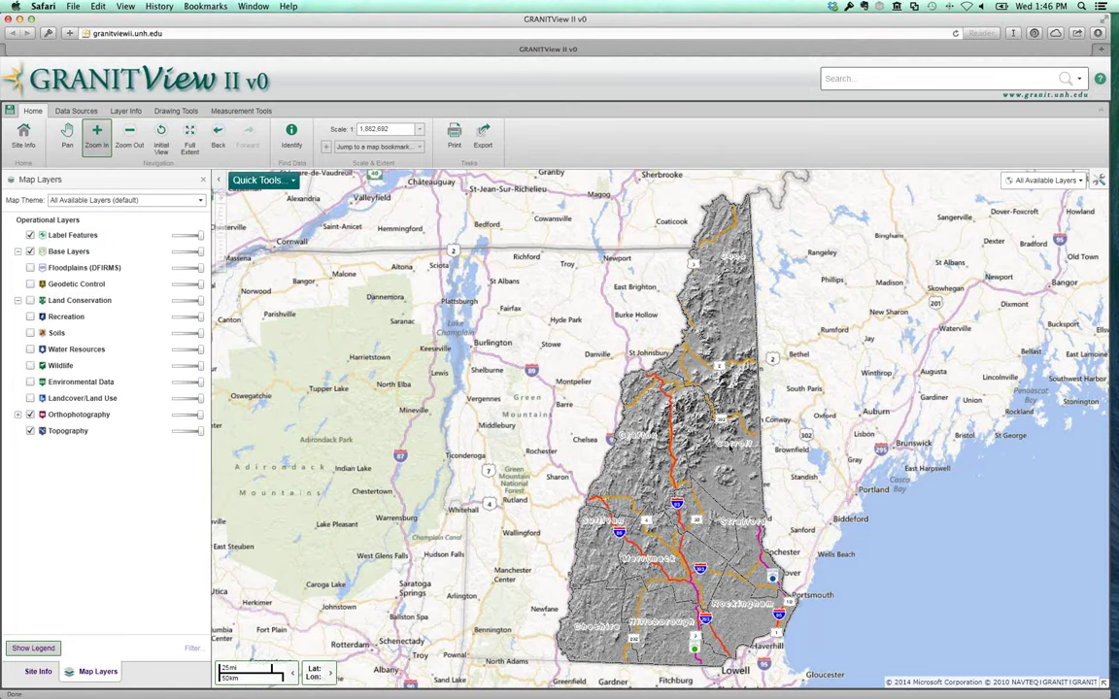
click(731, 445)
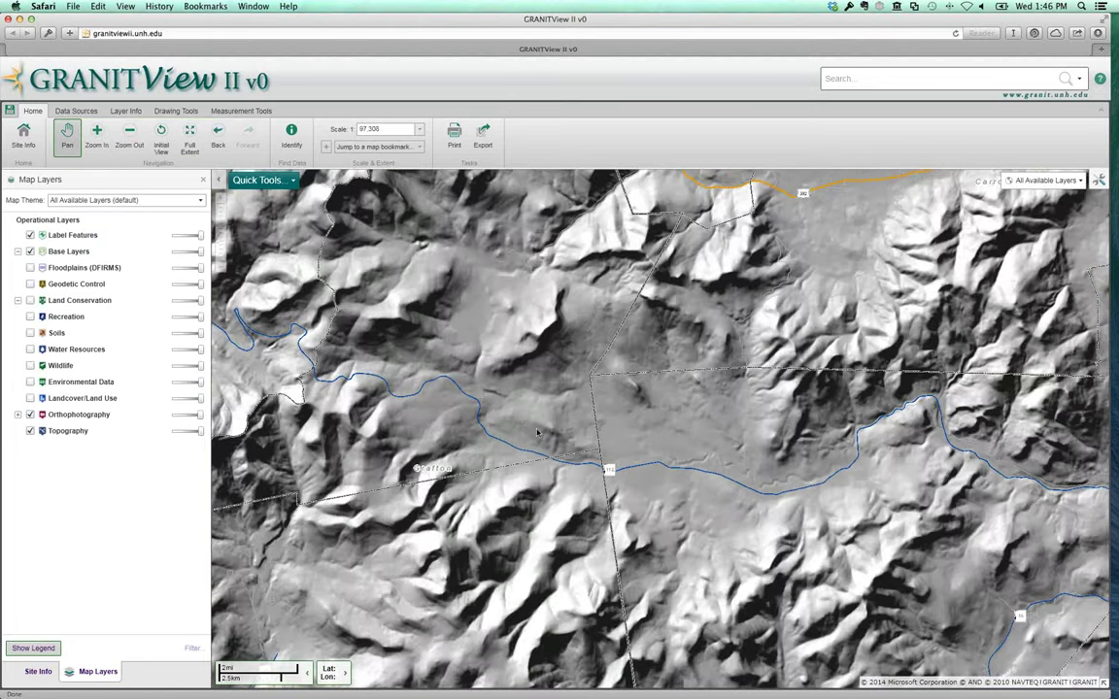
drag(543, 376, 808, 549)
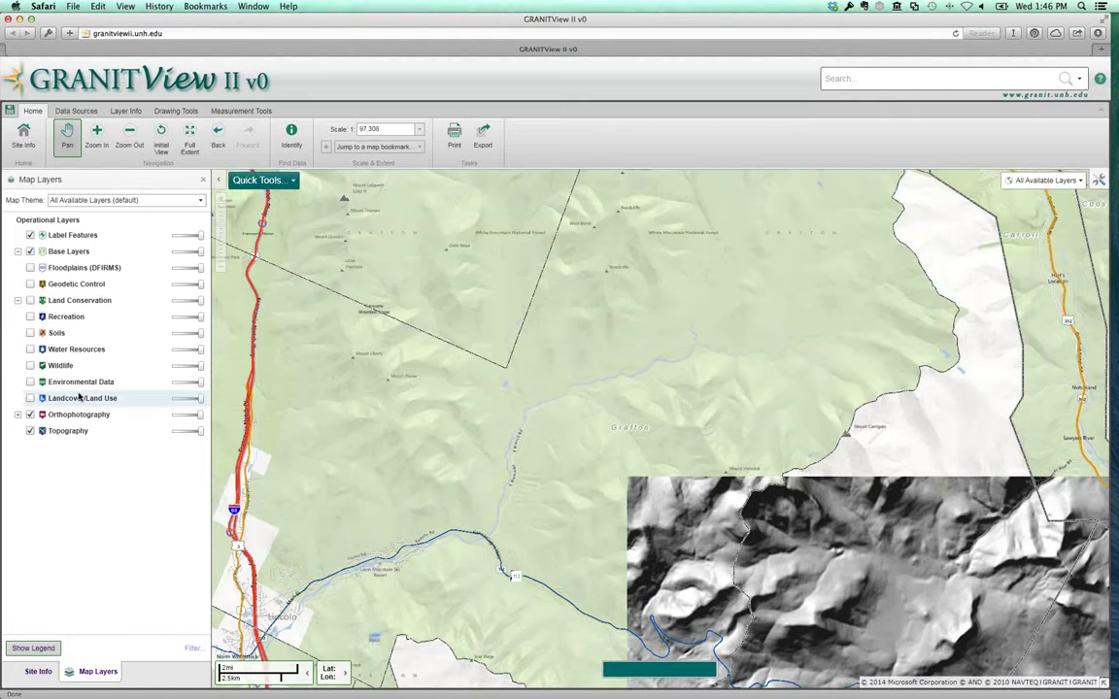
click(30, 430)
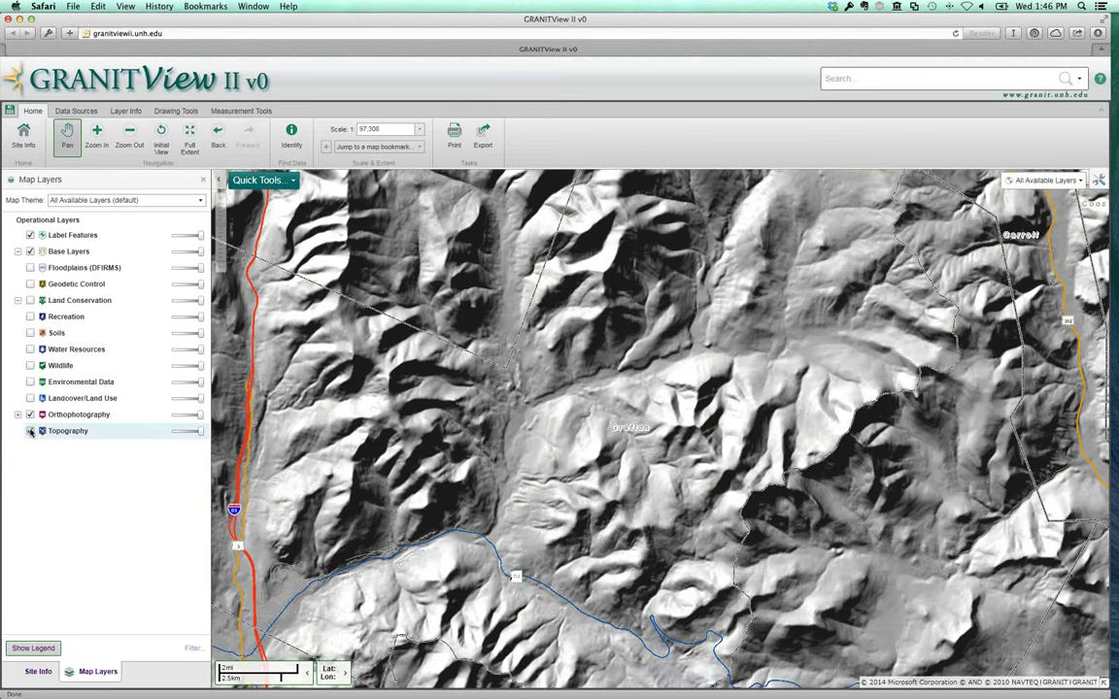
click(30, 431)
Return the map to its initial view, step back to the previous extent, and step forward again
click(161, 145)
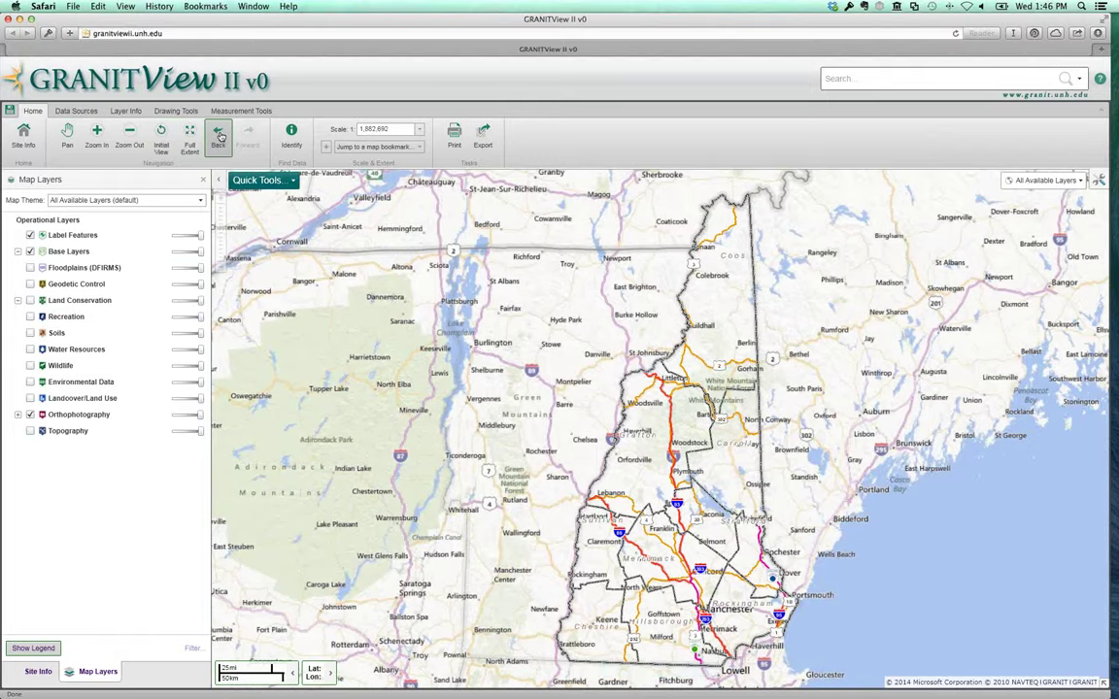
click(220, 137)
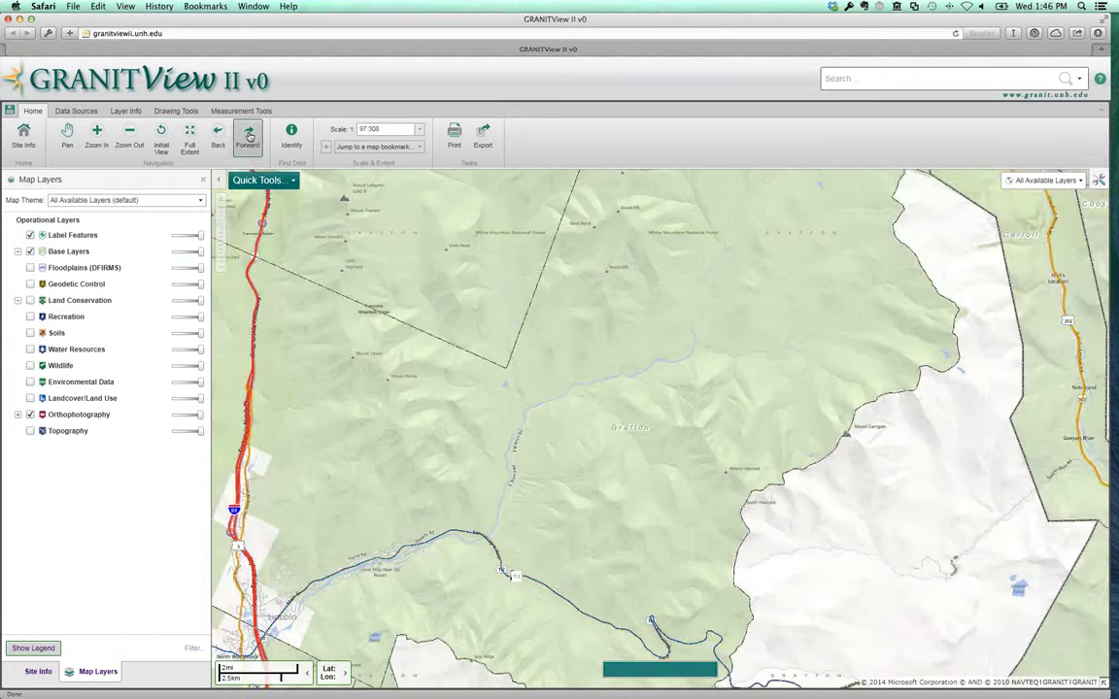
click(249, 137)
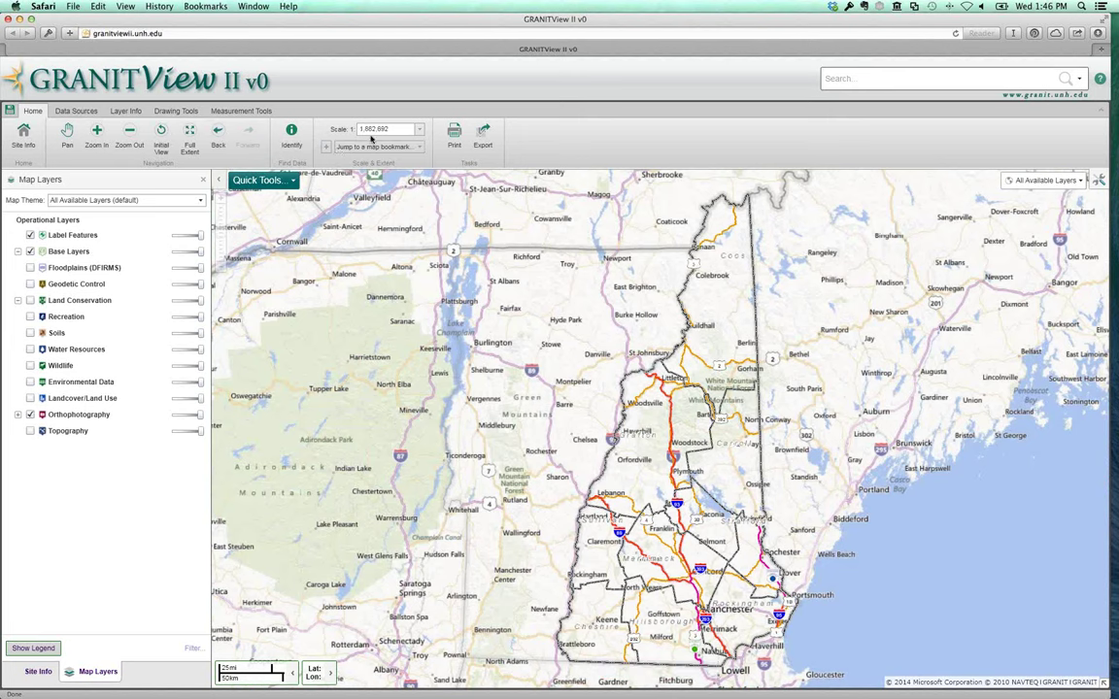
Examine the preset map scales without choosing one, and check the option for adding the current extent to bookmarks
click(419, 135)
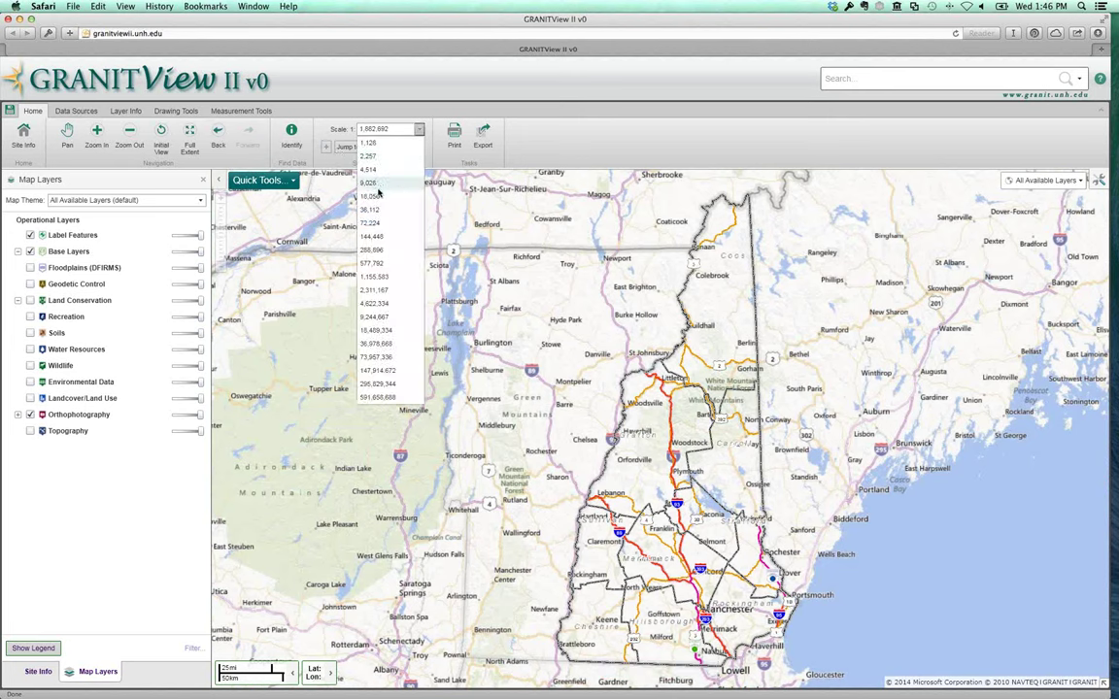
click(526, 154)
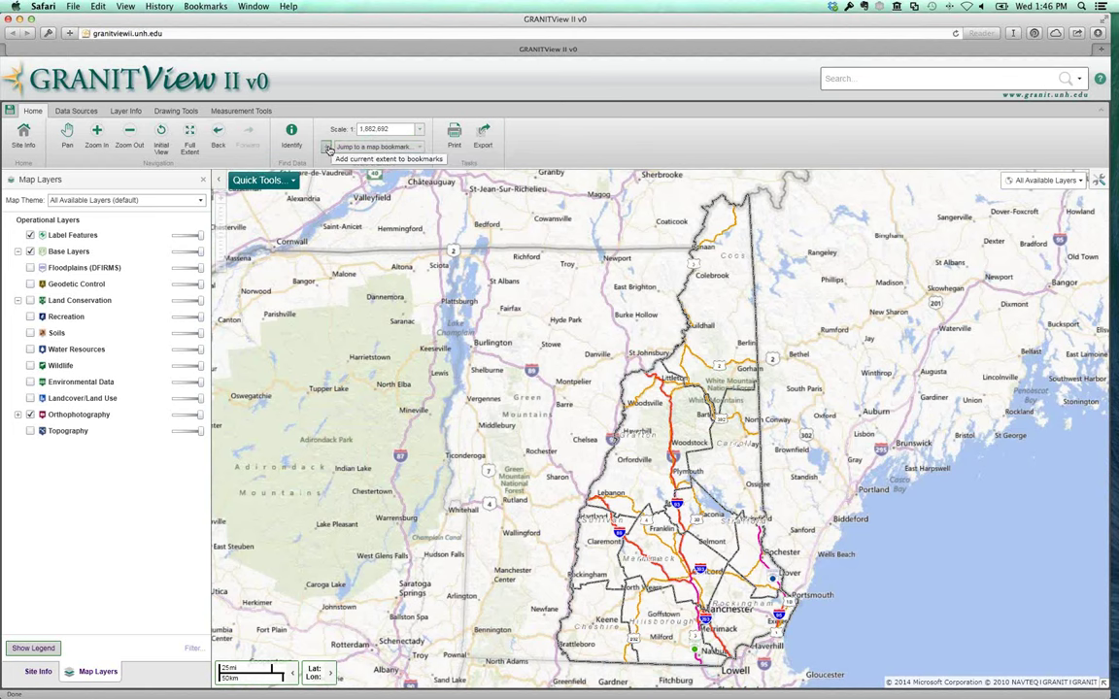
click(329, 147)
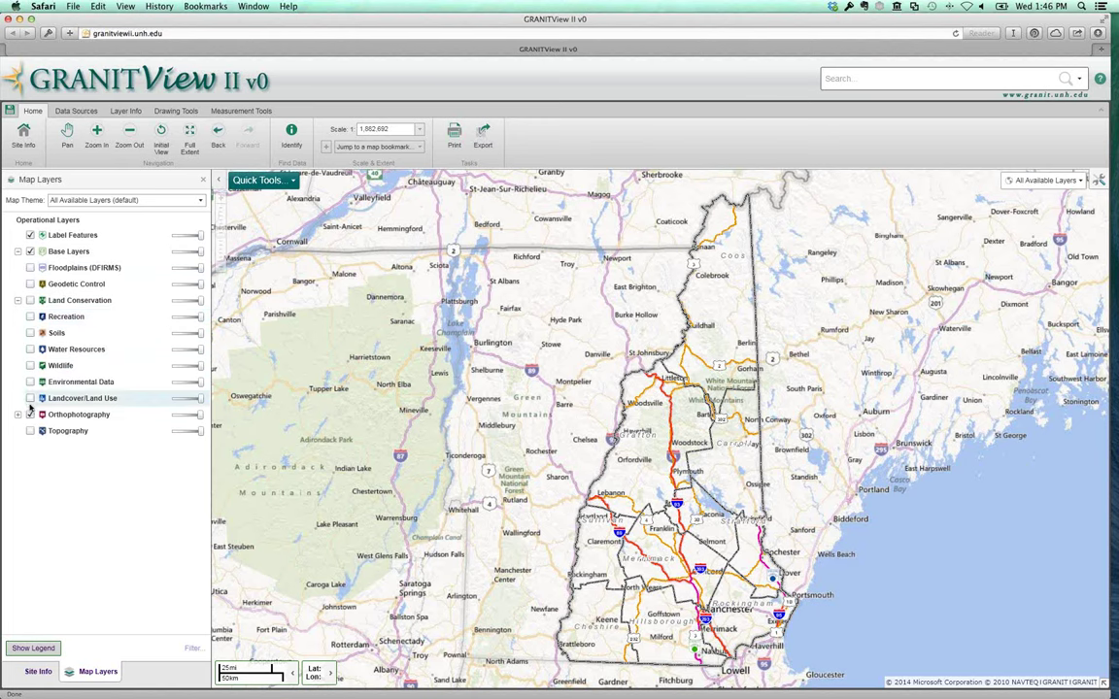
Turn on the Water Resources layer, zoom in around Plymouth, and turn on the Topography layer
click(29, 350)
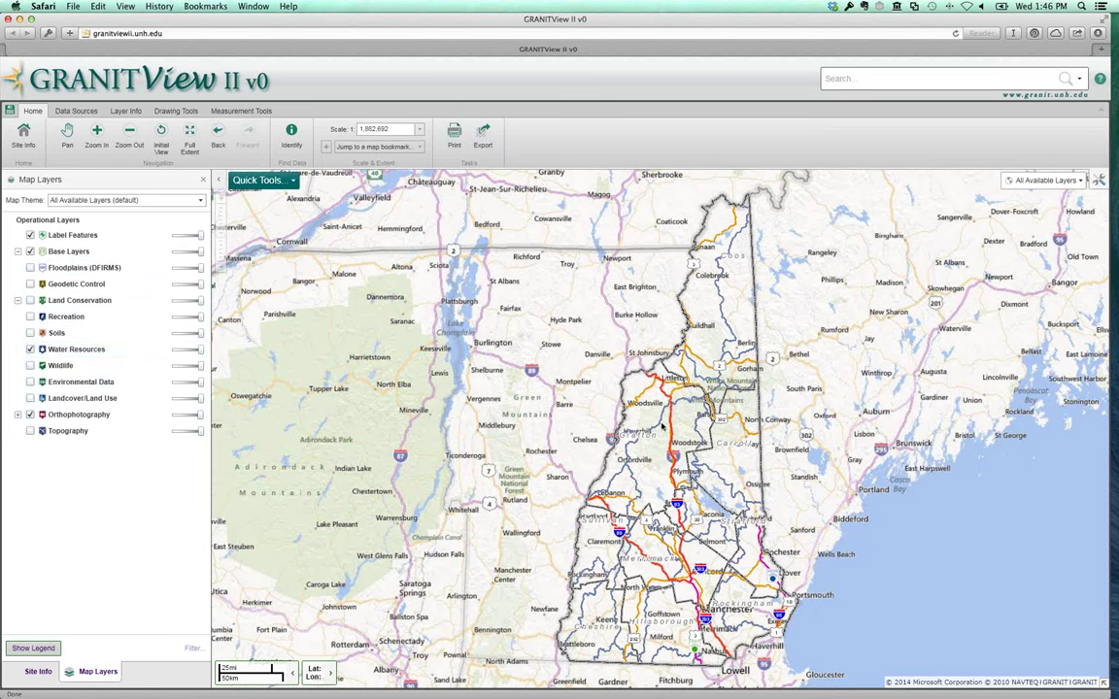
click(97, 132)
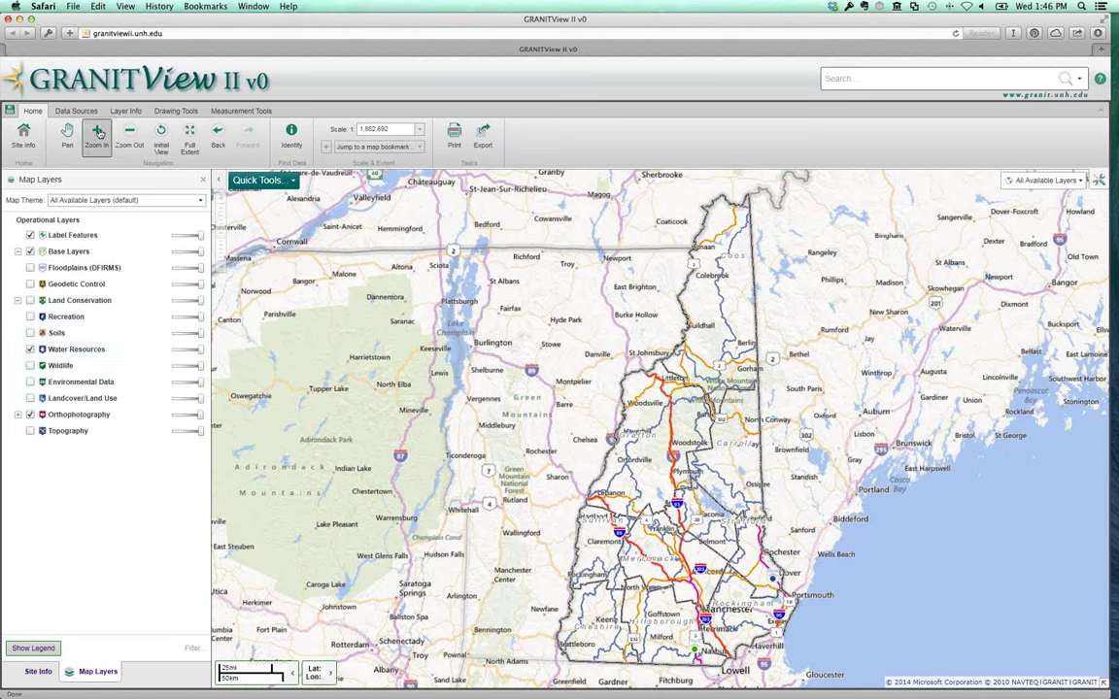
drag(671, 439, 722, 498)
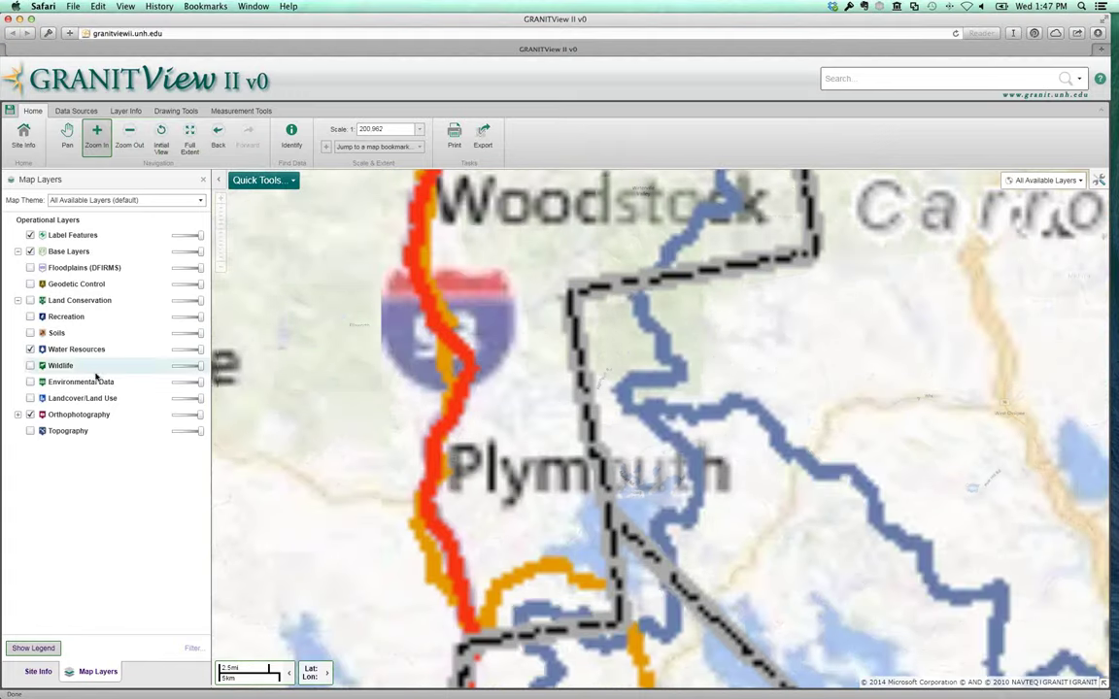
click(30, 433)
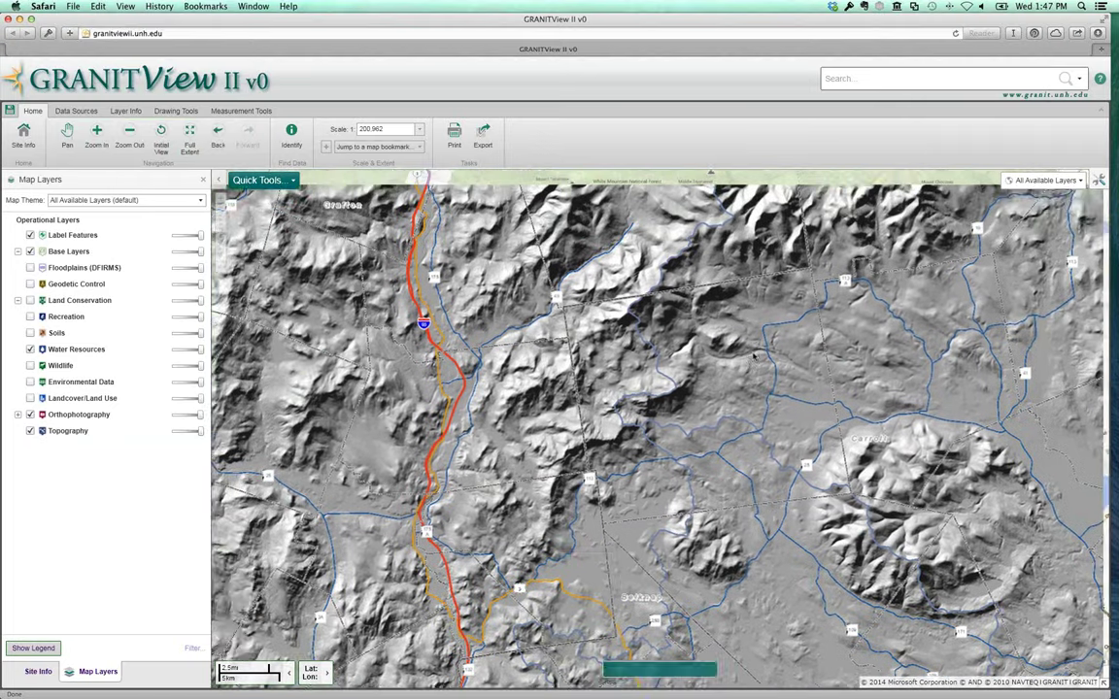
Frame the ring-shaped mountains in Carroll County and preview the print extent for an 8.5 x 11 Portrait PDF
drag(801, 393, 726, 348)
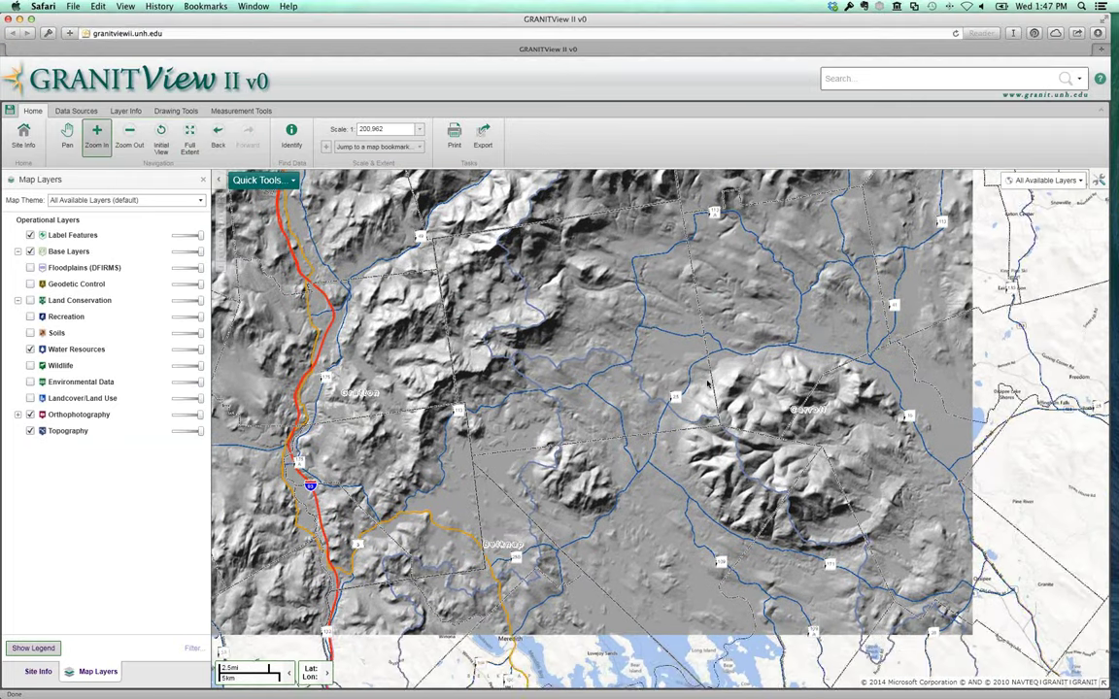
drag(584, 293, 855, 530)
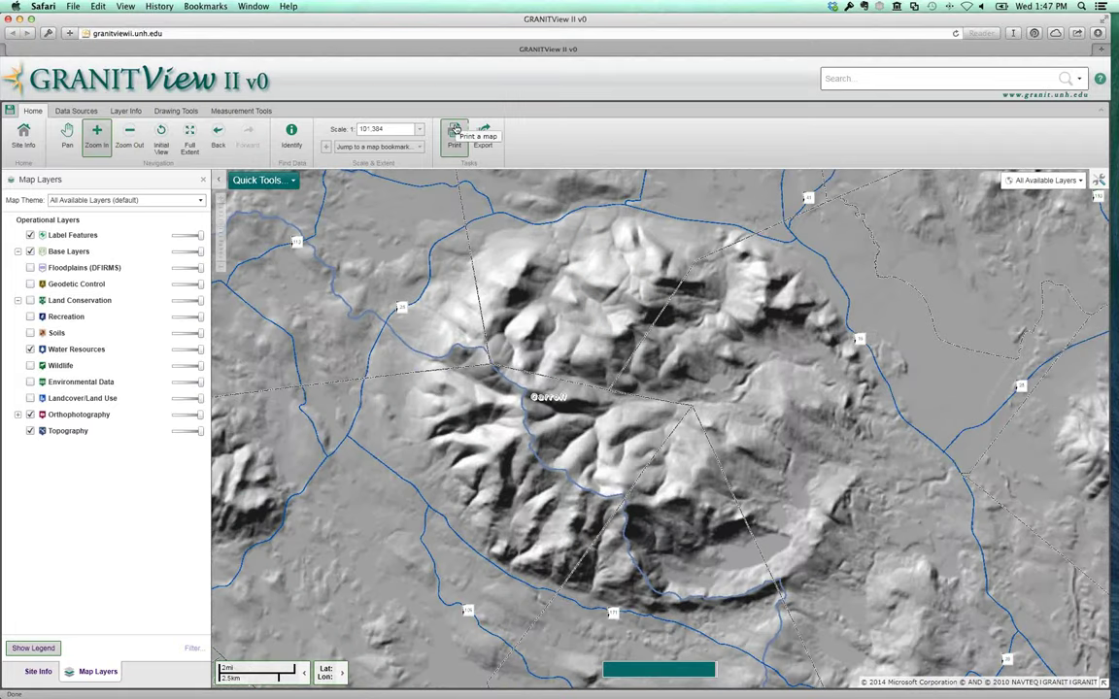
click(455, 131)
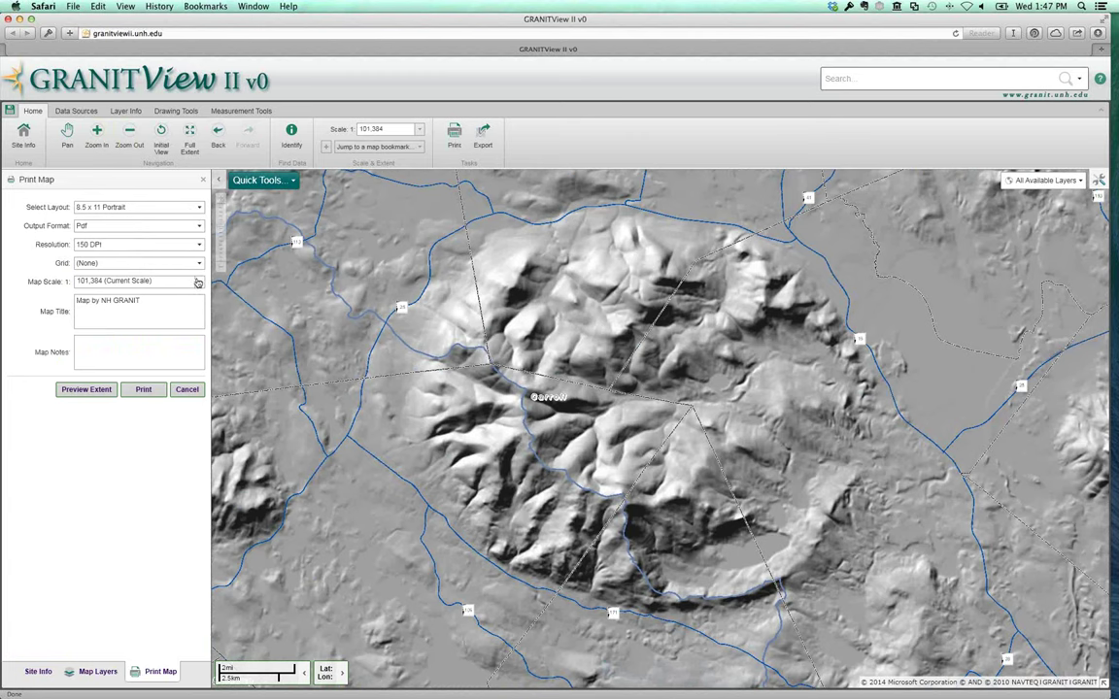
click(86, 389)
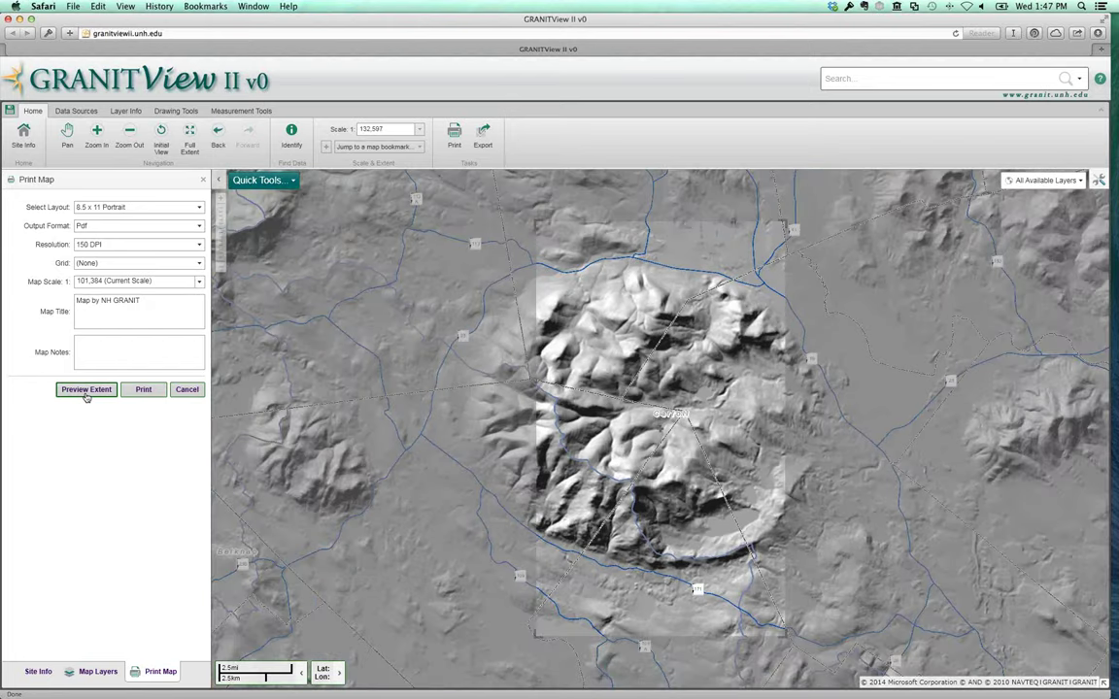
Try a print map scale of 1:5,000, and change it to 1:62,500
click(197, 281)
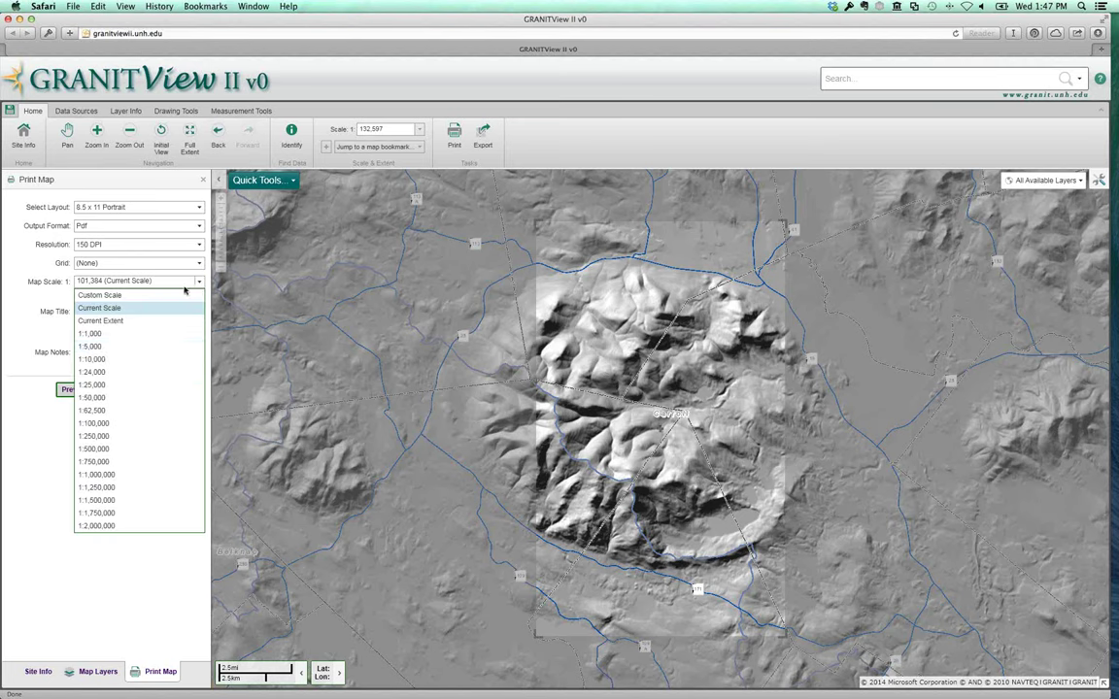
click(99, 348)
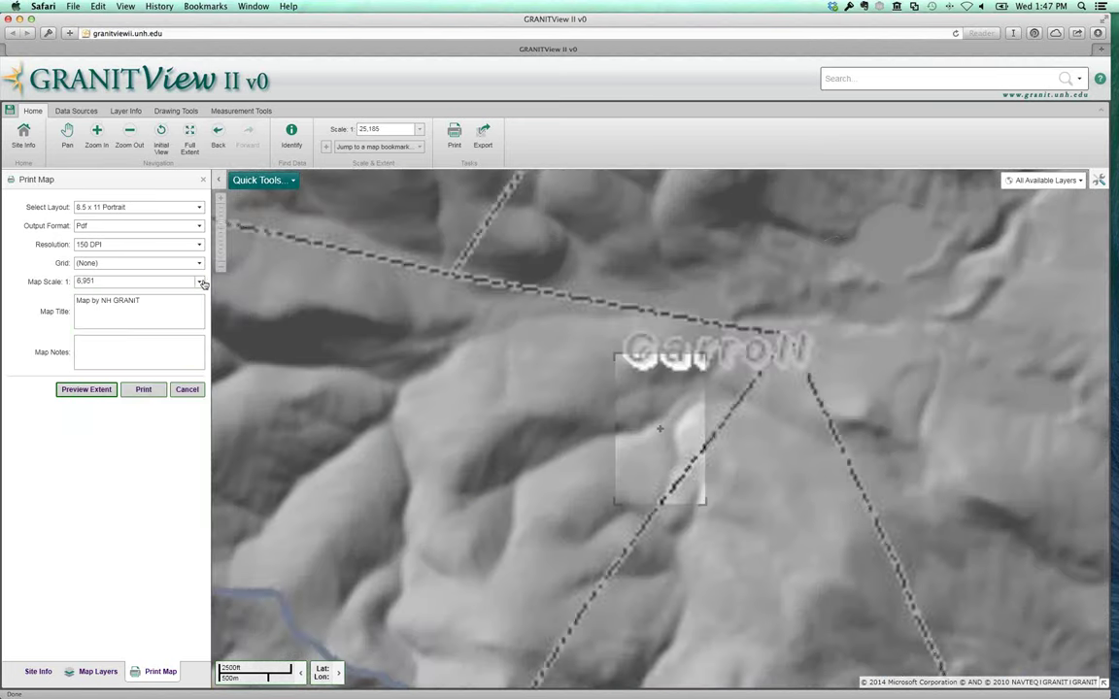
click(200, 281)
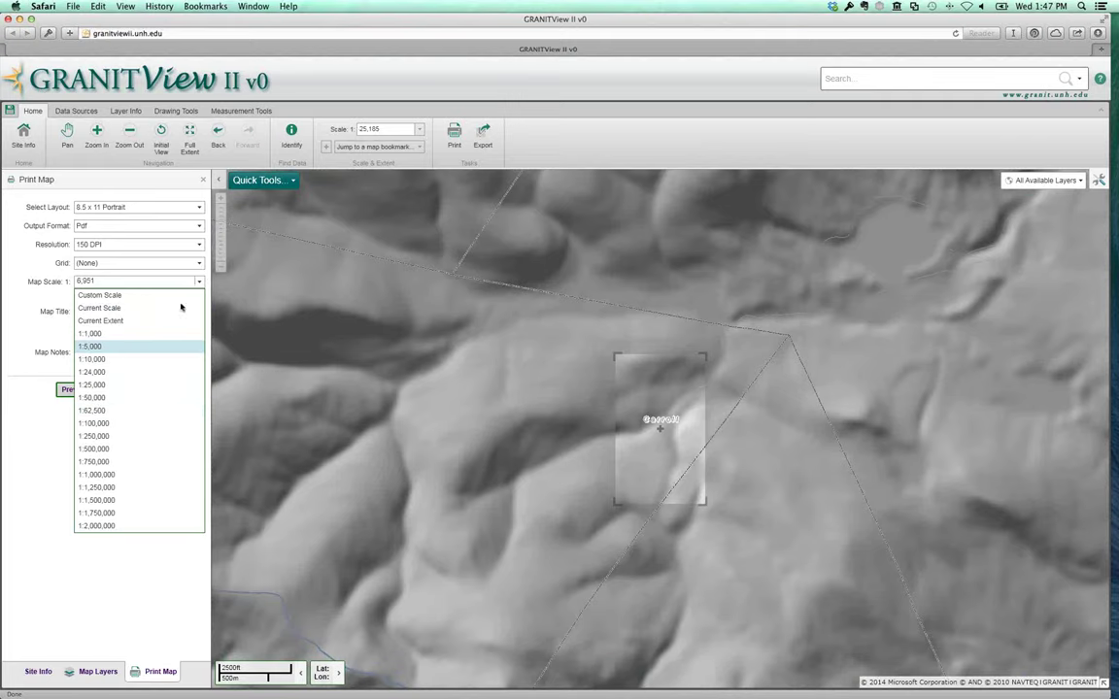
click(104, 412)
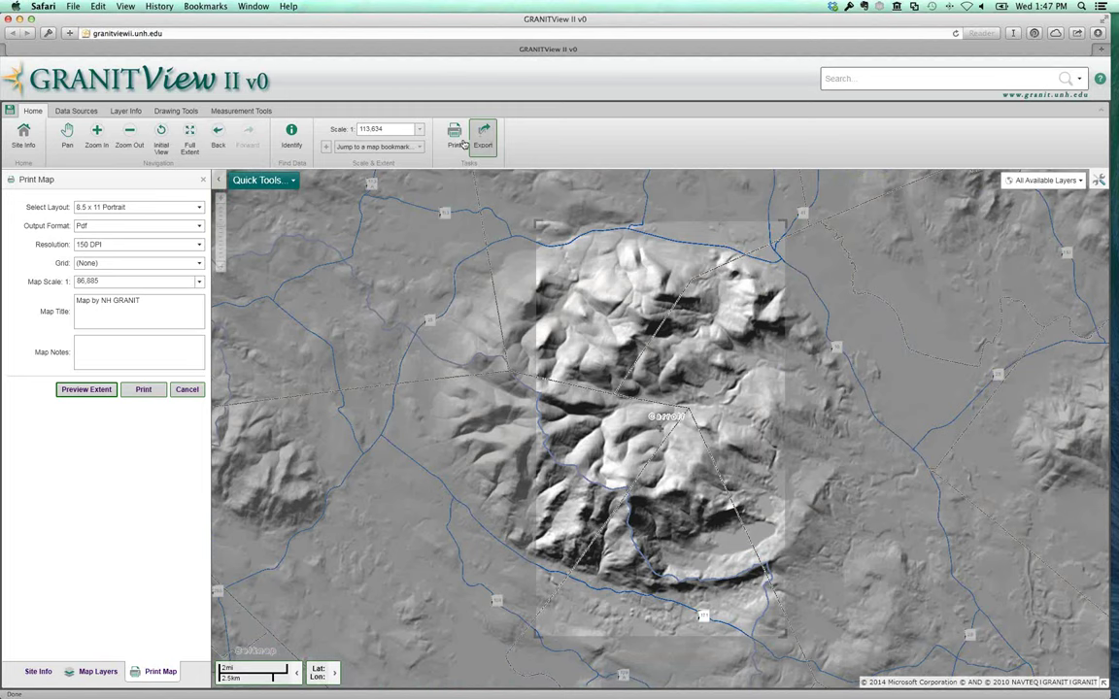
Close the print settings, and view the layer drawing order before returning to the map layer list
click(202, 182)
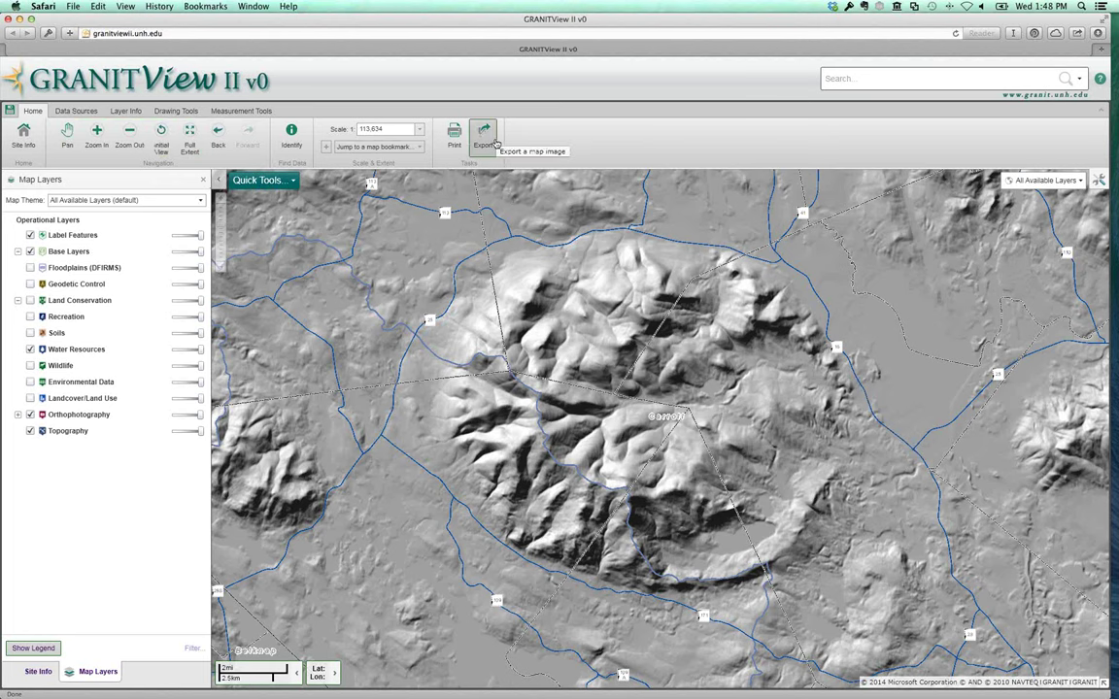
click(75, 112)
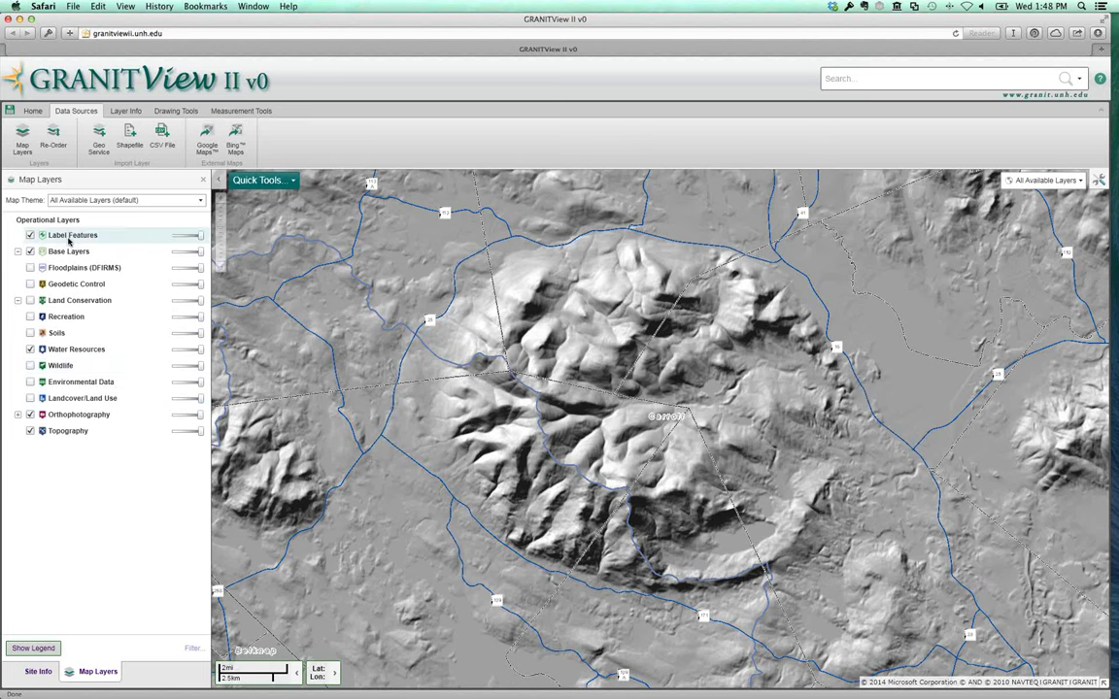
click(50, 143)
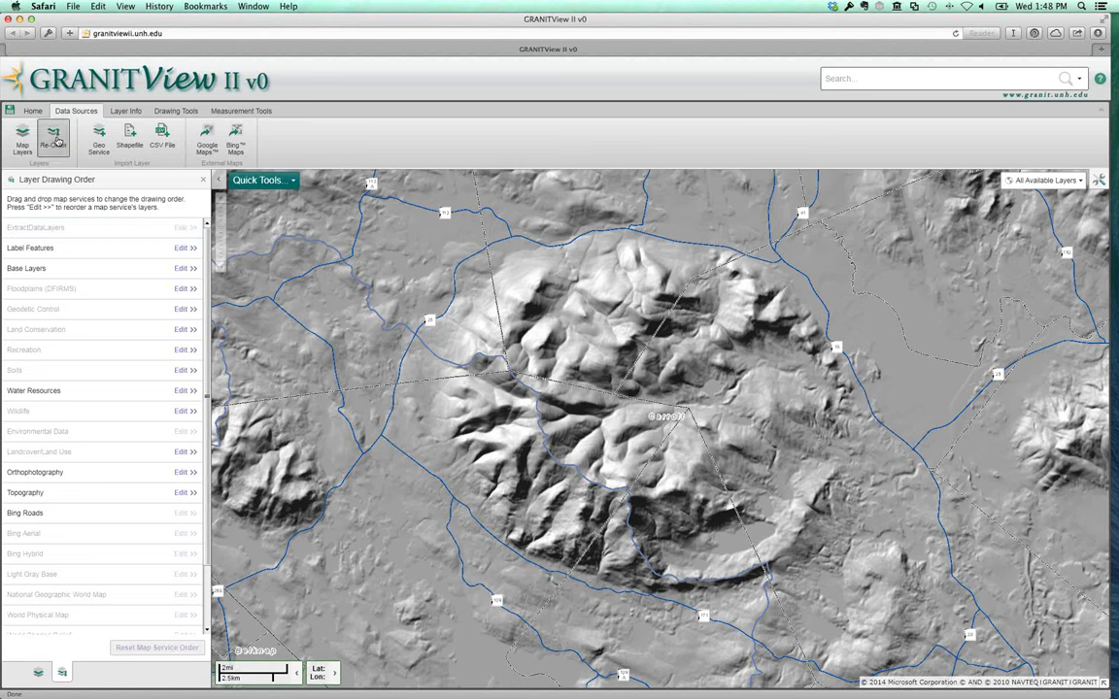
click(27, 142)
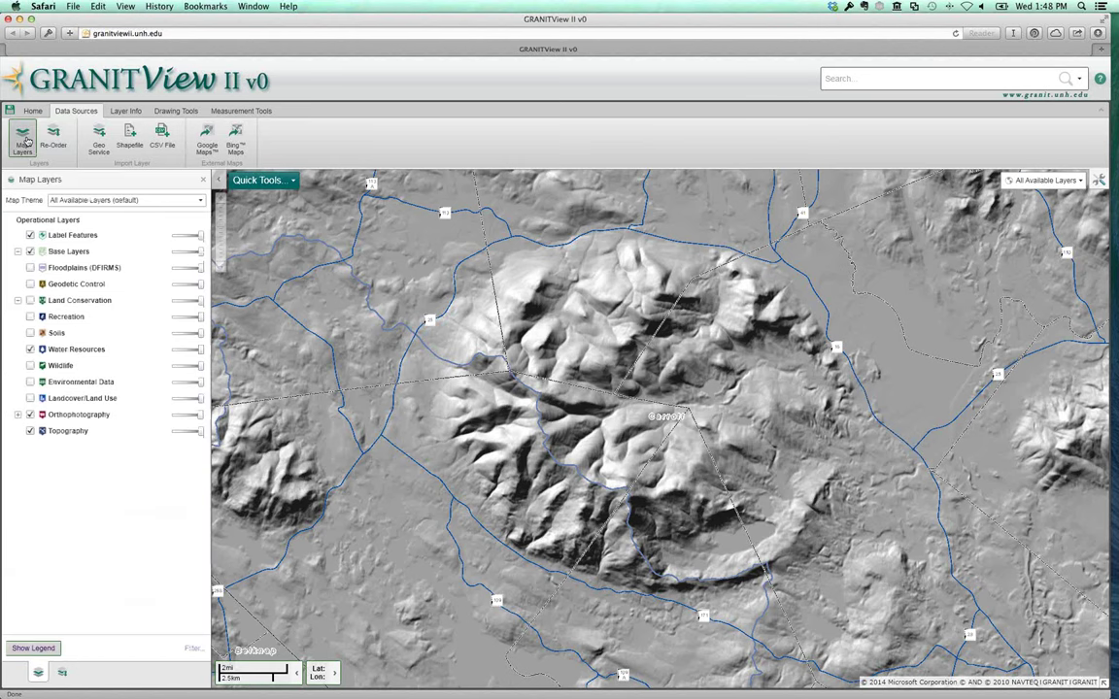
Search for map services to import with the keyword "rigis", and close the search without adding a layer
click(99, 143)
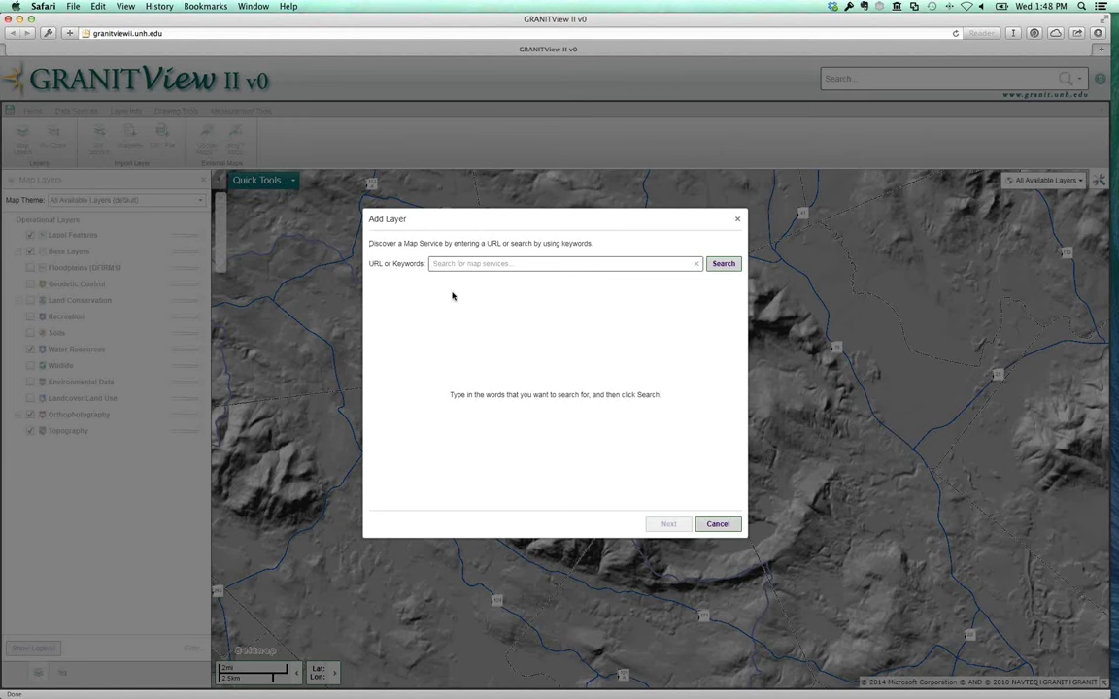
text(rgis)
key(Return)
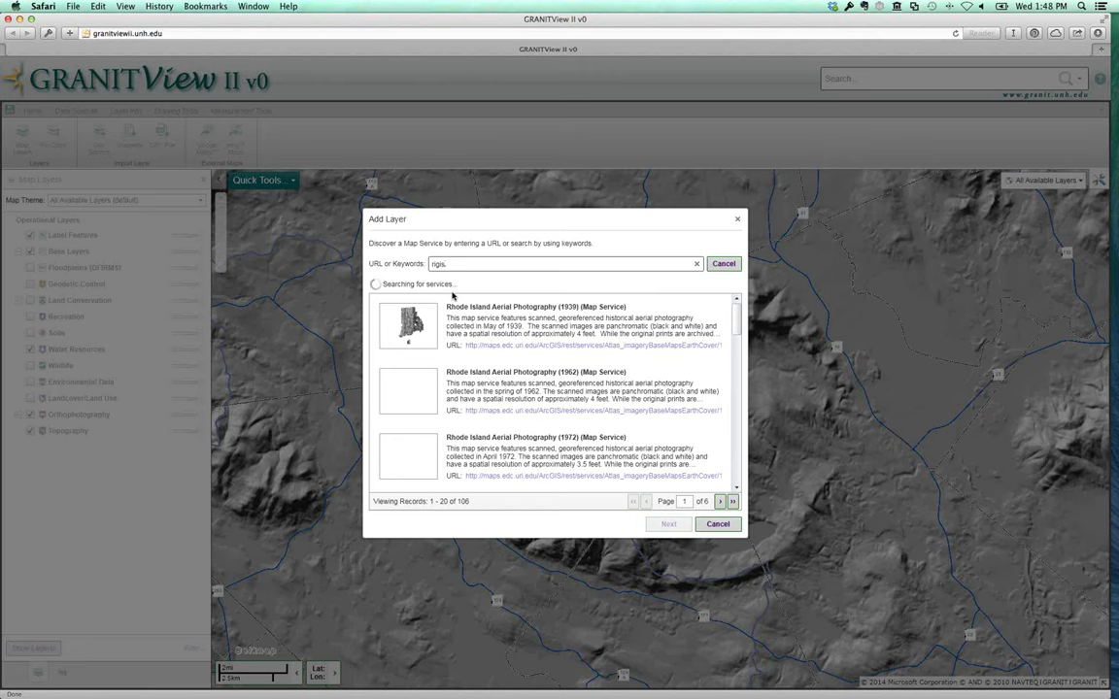
click(718, 525)
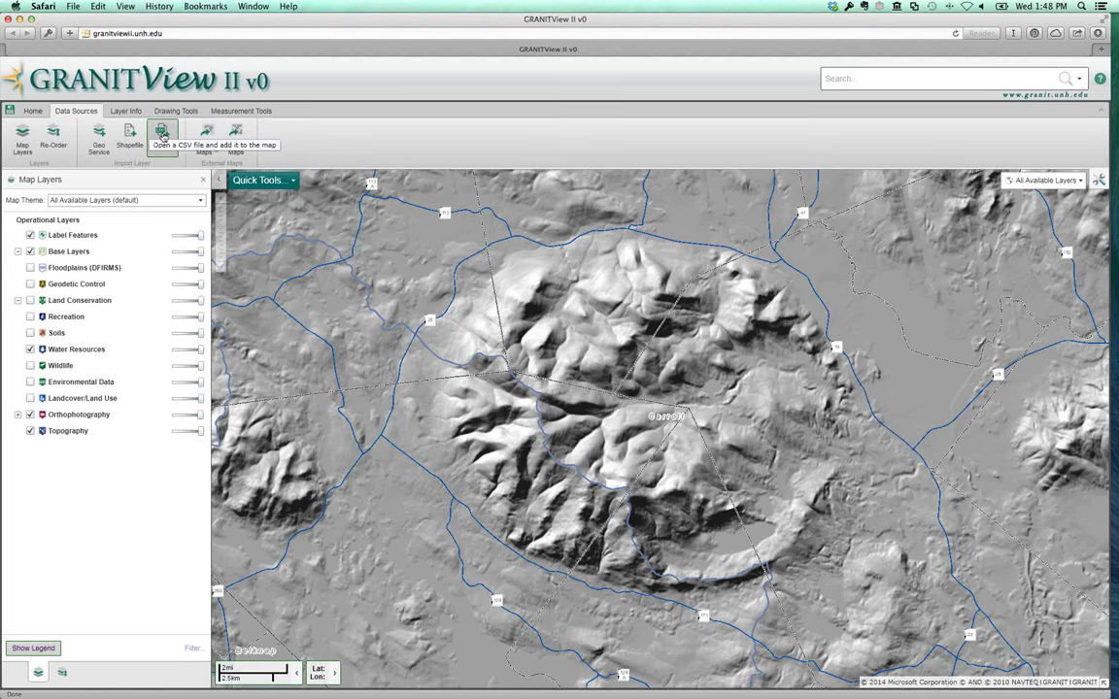
click(164, 137)
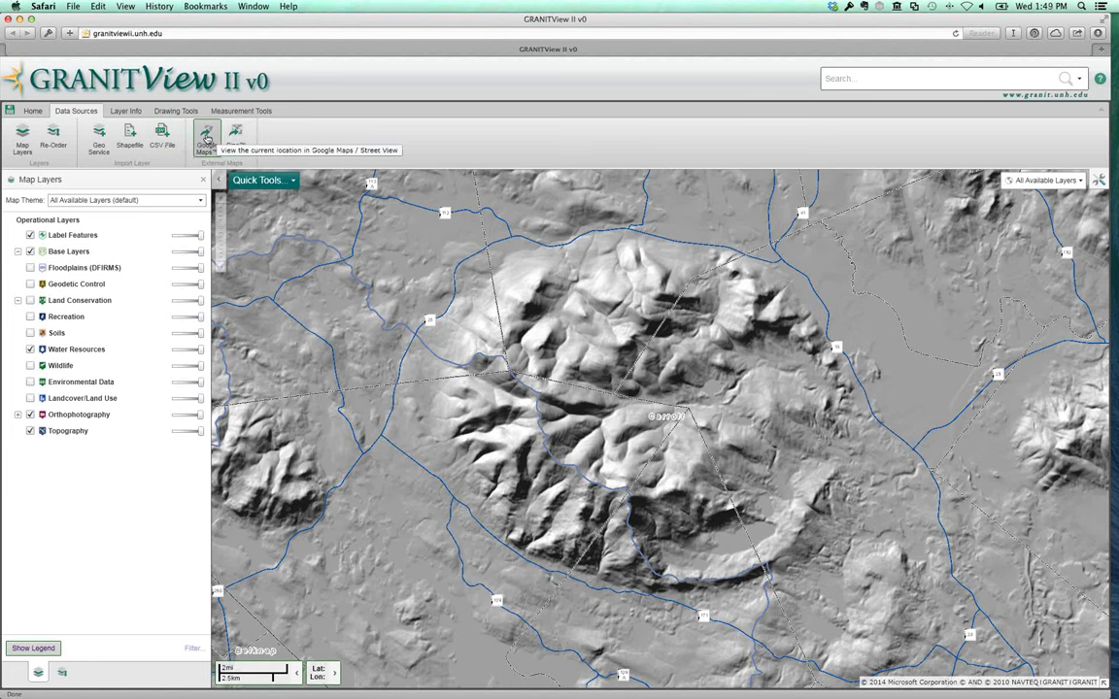
View the current map location in Google Maps and in Bing Maps, and move the Bing Maps page to its own window
click(206, 139)
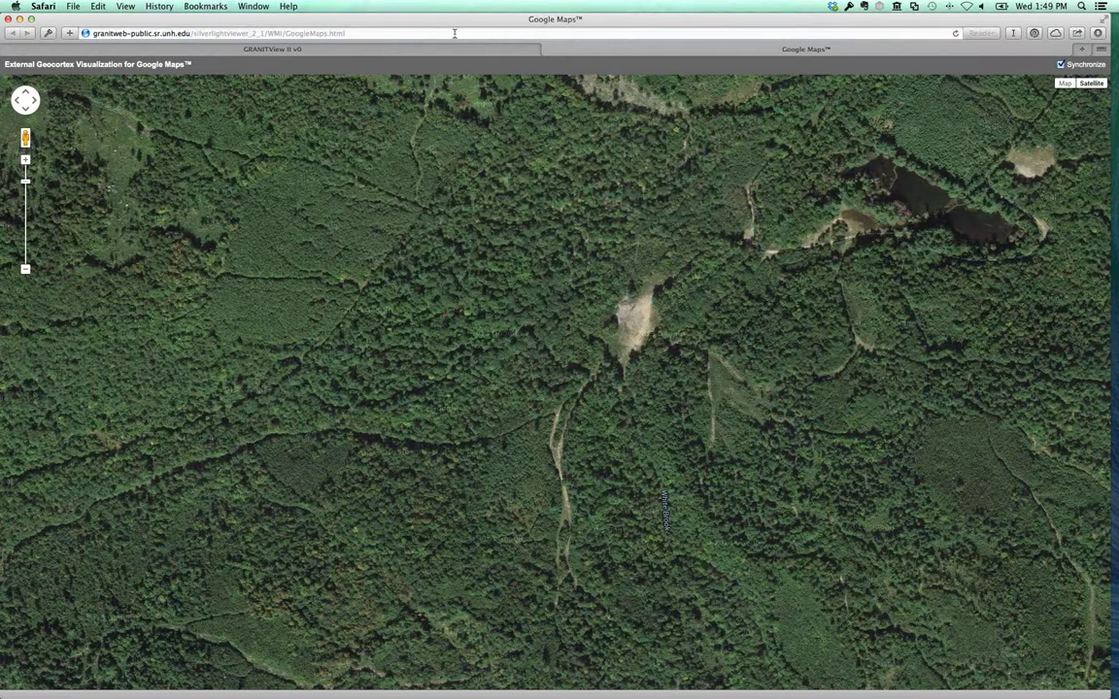
click(445, 50)
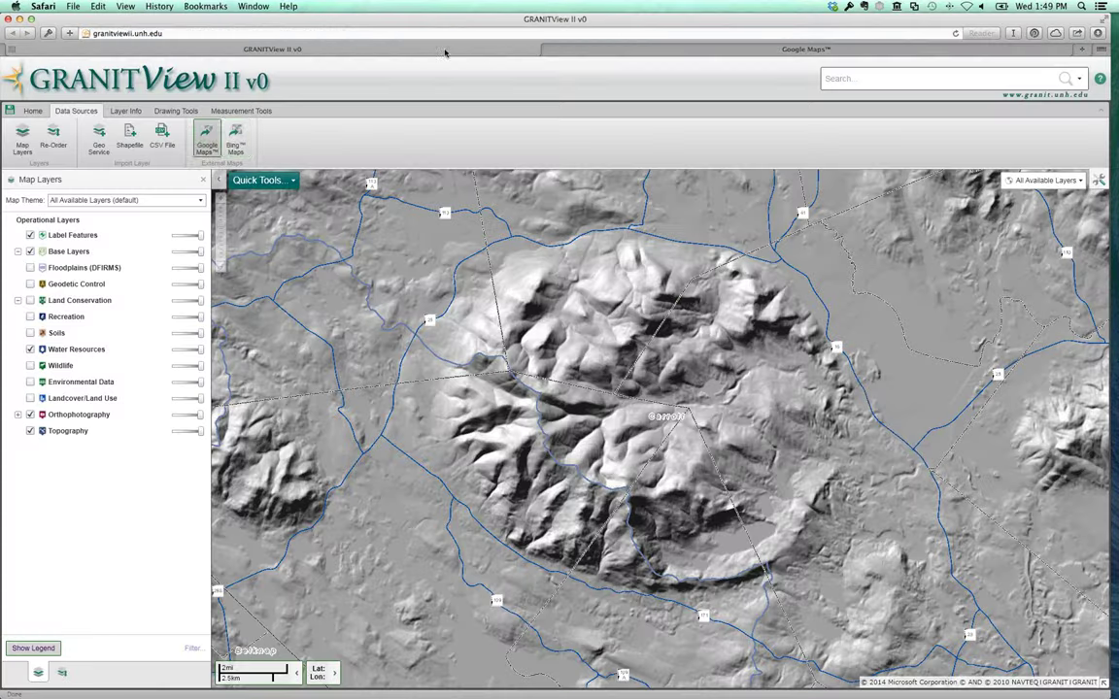
click(232, 145)
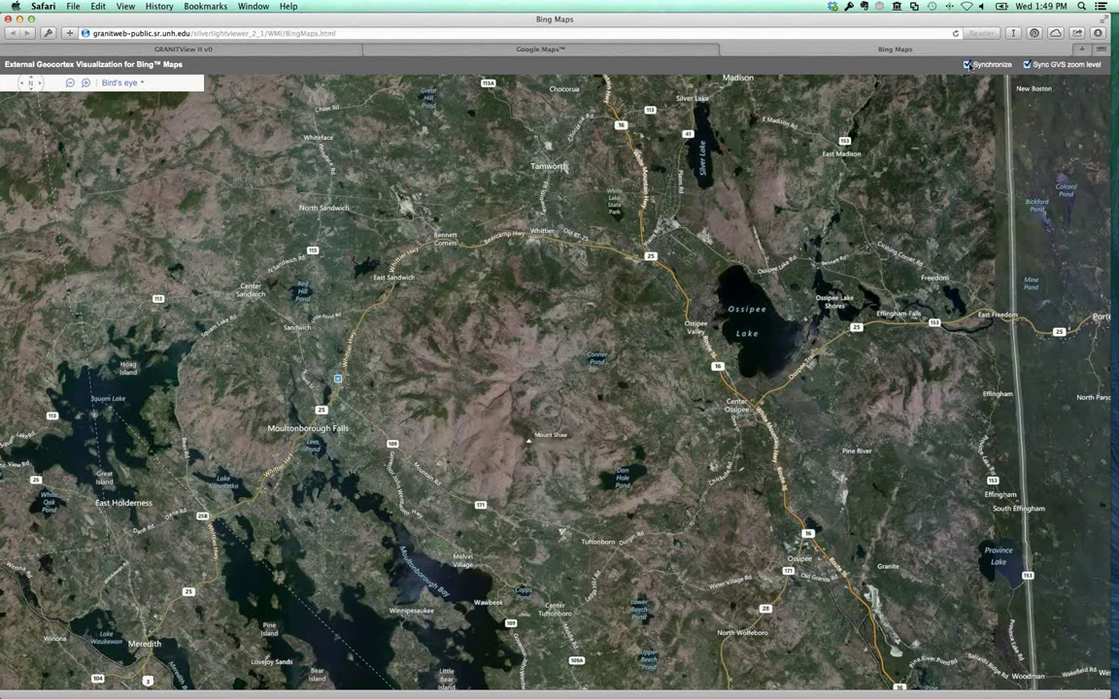
right_click(845, 51)
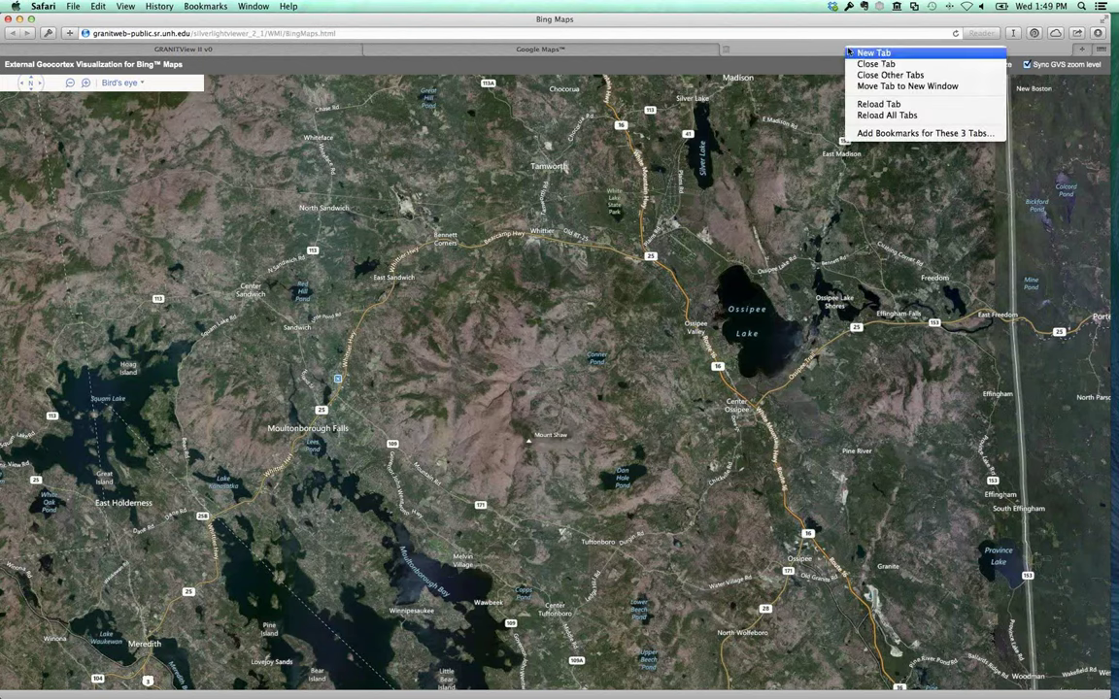
click(877, 90)
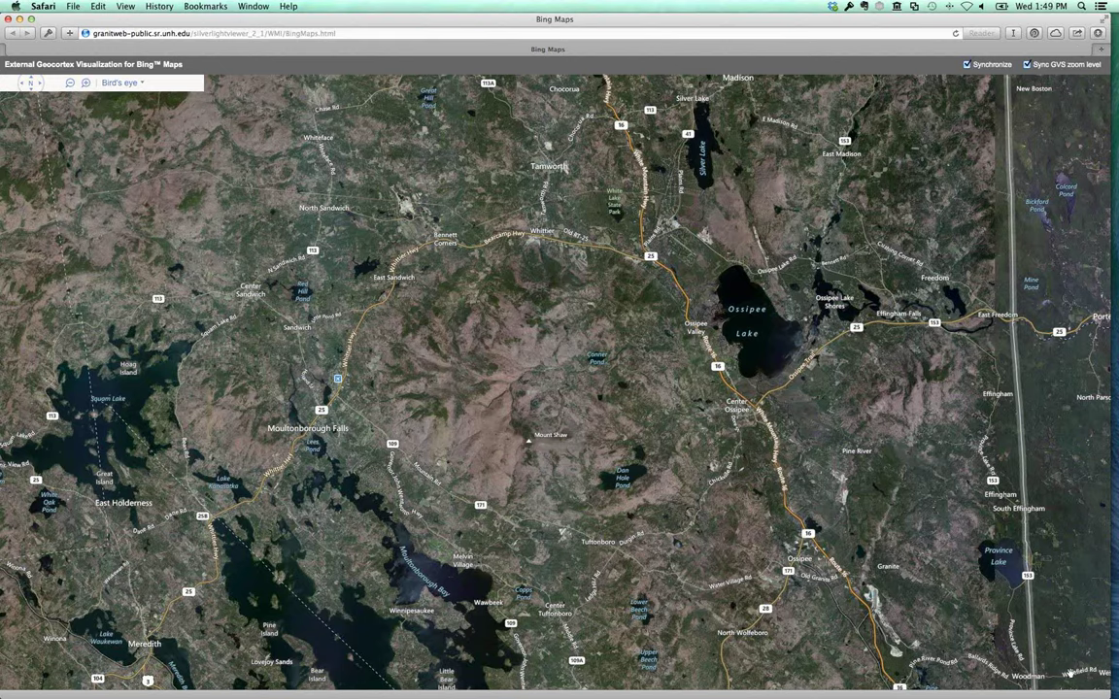
Arrange the Bing Maps and GRANITView windows side by side, and pan the viewer's map east to the state border
drag(1098, 694, 492, 692)
drag(233, 19, 855, 36)
click(547, 50)
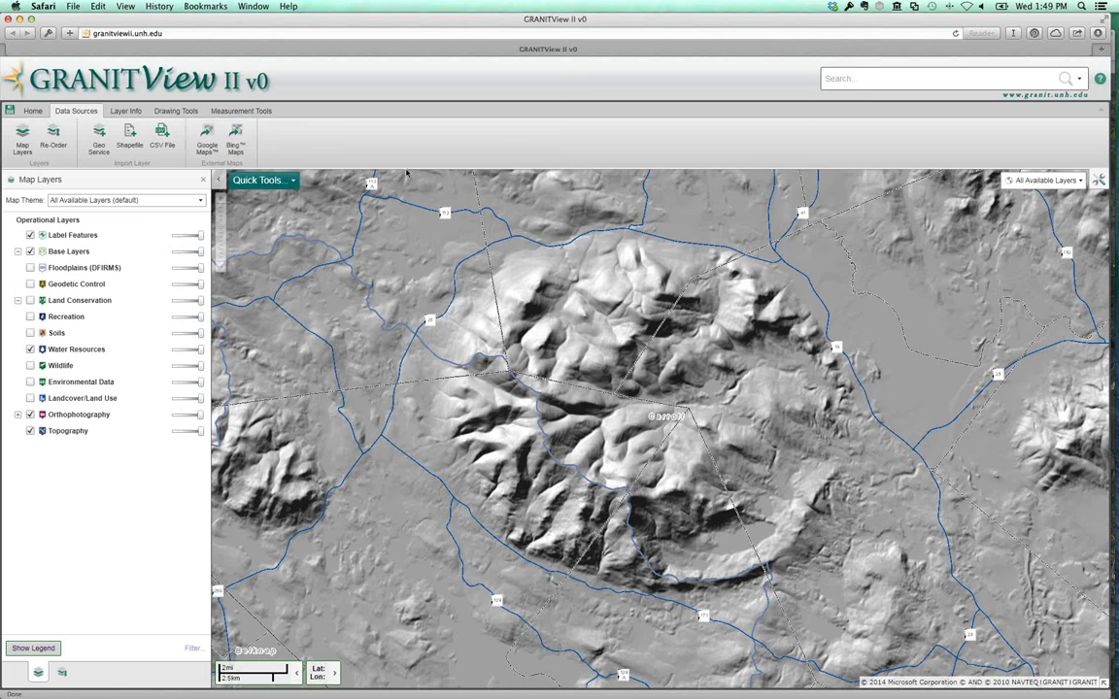
click(34, 111)
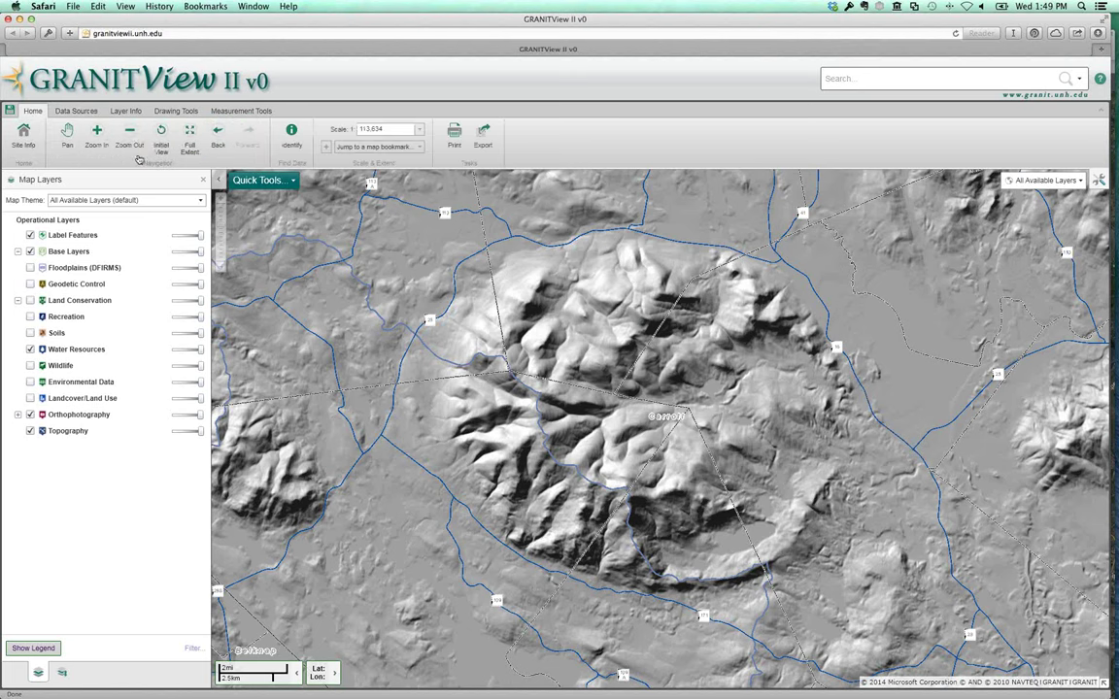
click(71, 138)
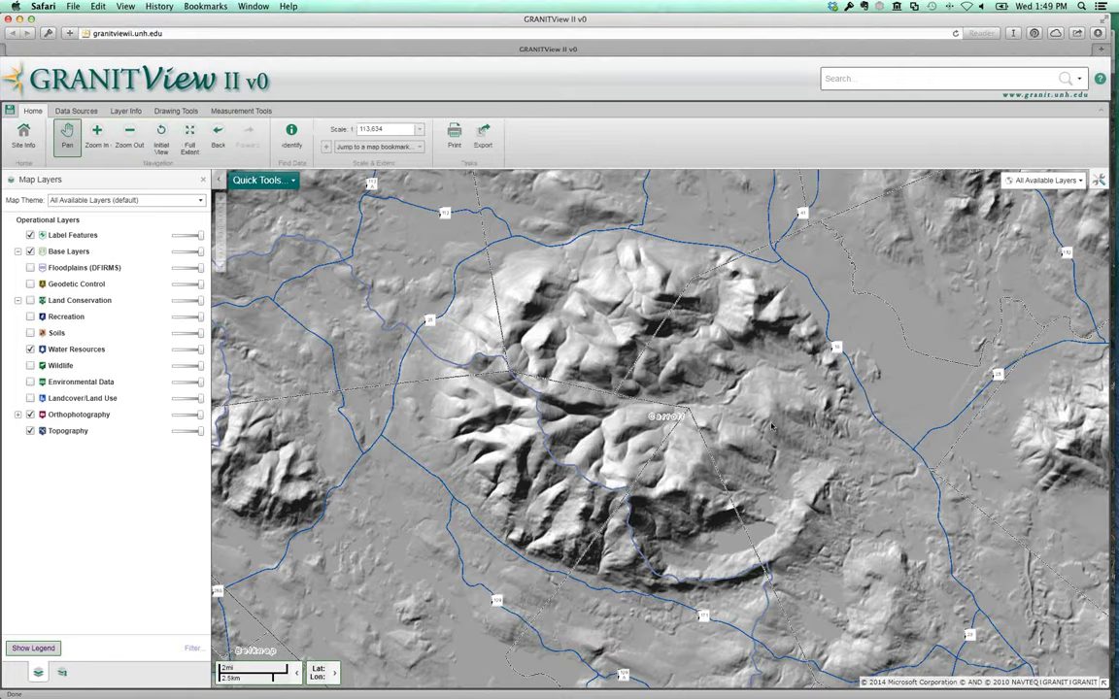
drag(816, 427, 427, 407)
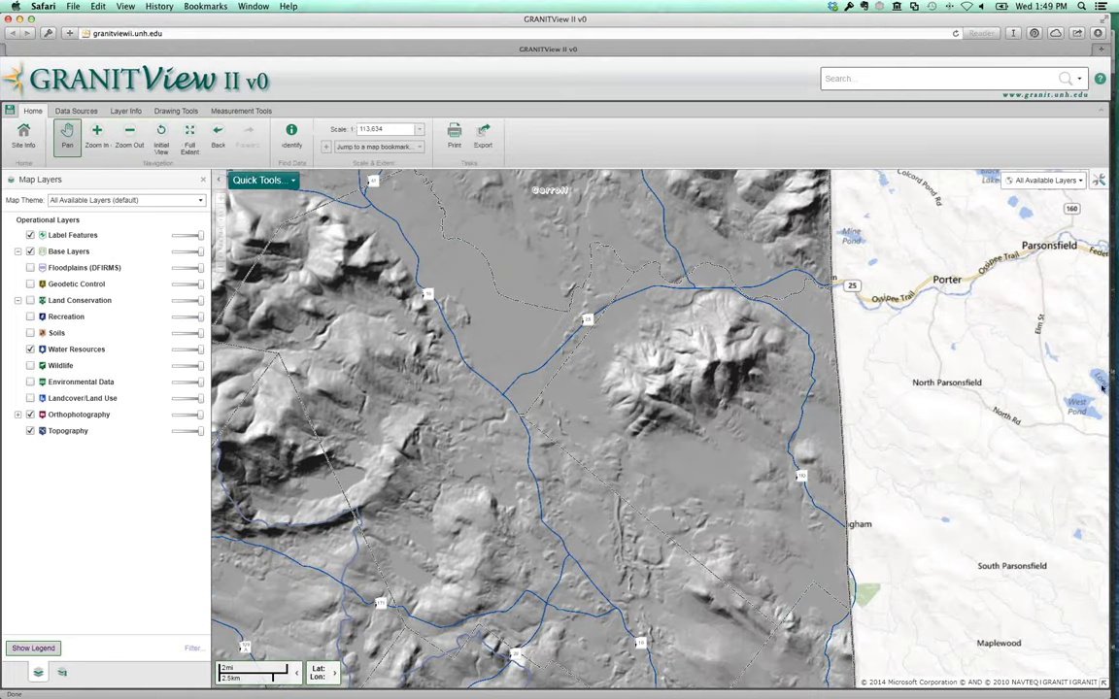
drag(1107, 692, 605, 693)
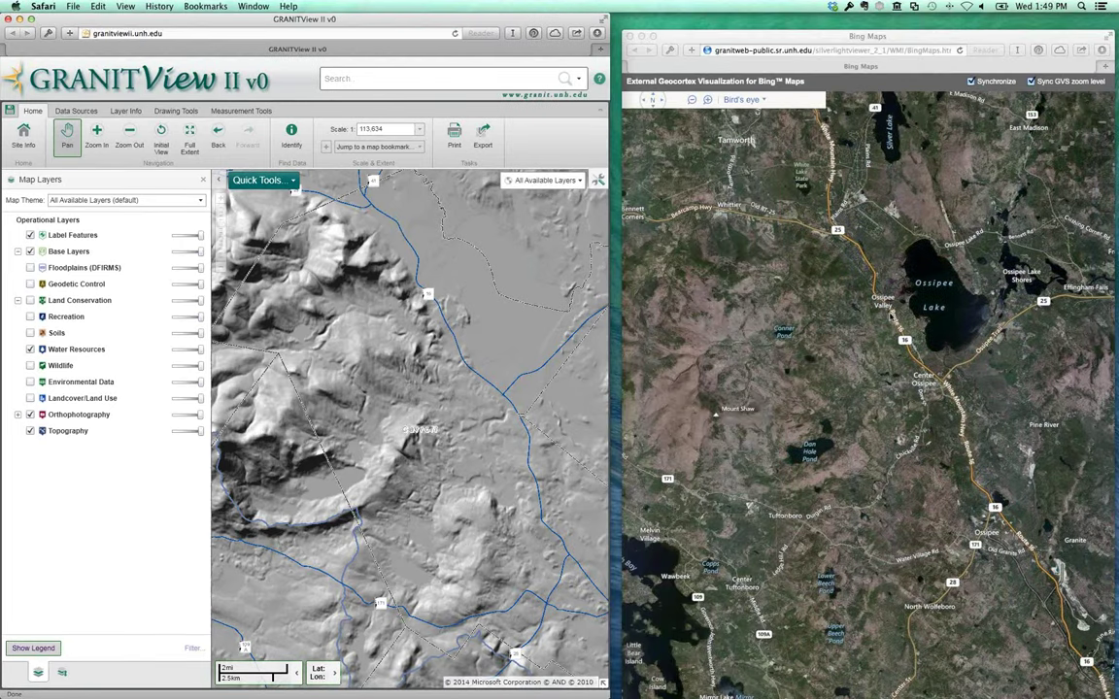
Zoom the viewer's map far out to compare it with the synchronized Bing Maps view, and return to the previous extent
click(129, 135)
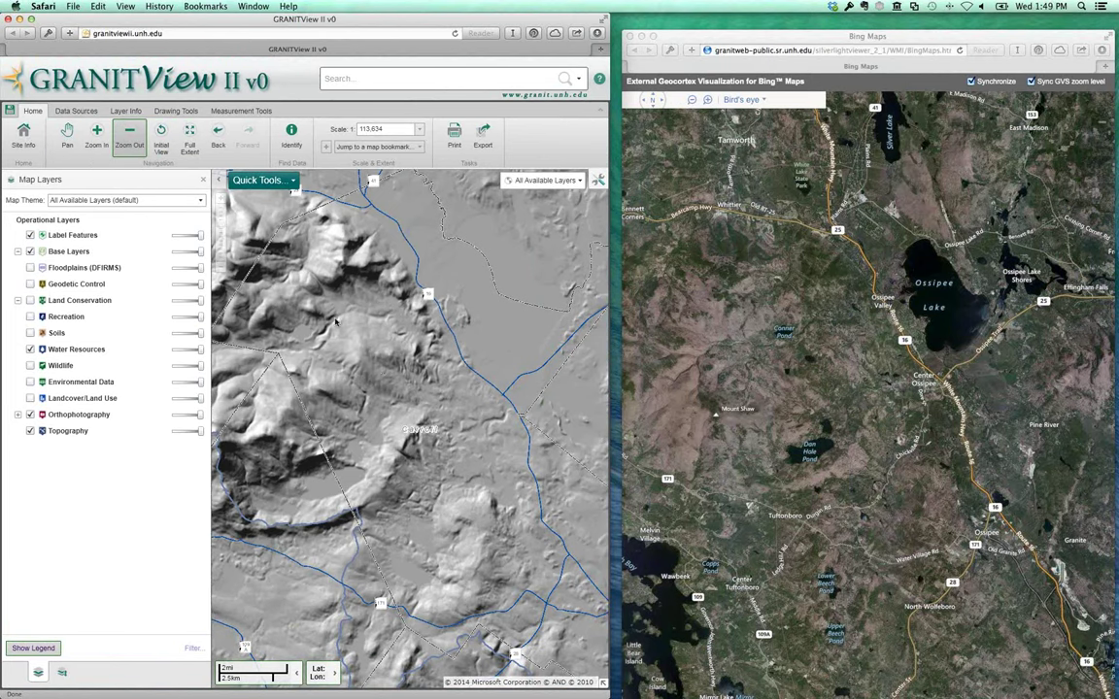
drag(288, 277, 350, 338)
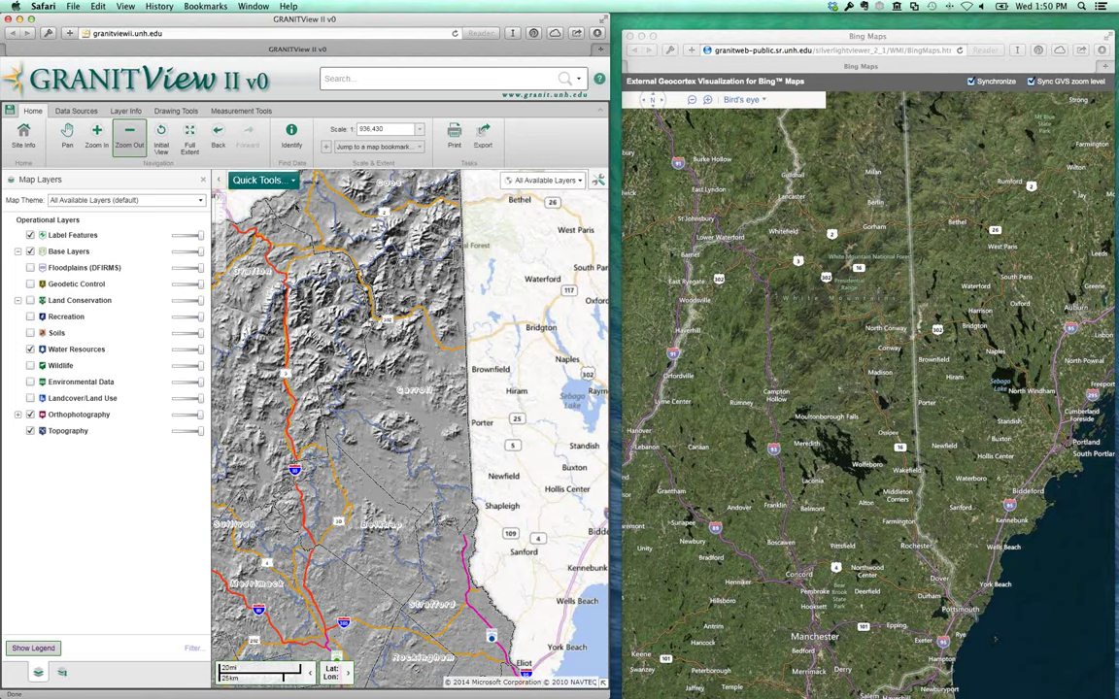
click(219, 136)
click(219, 136)
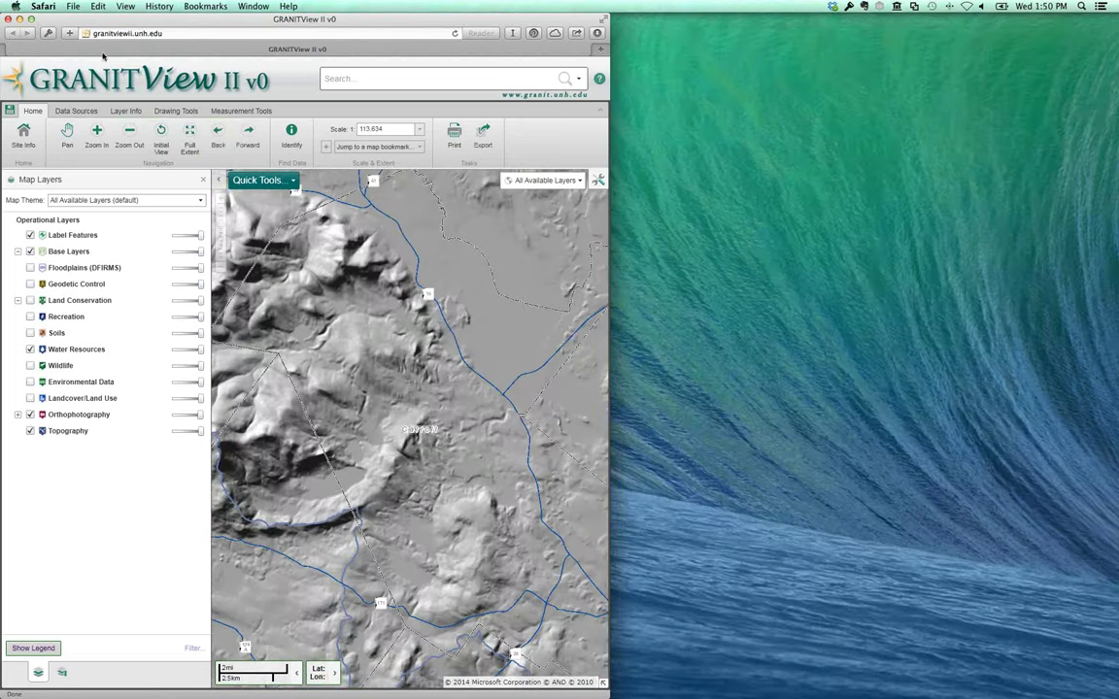
Widen the browser window, and check which layers can be included in the Find Data results
click(31, 18)
click(76, 111)
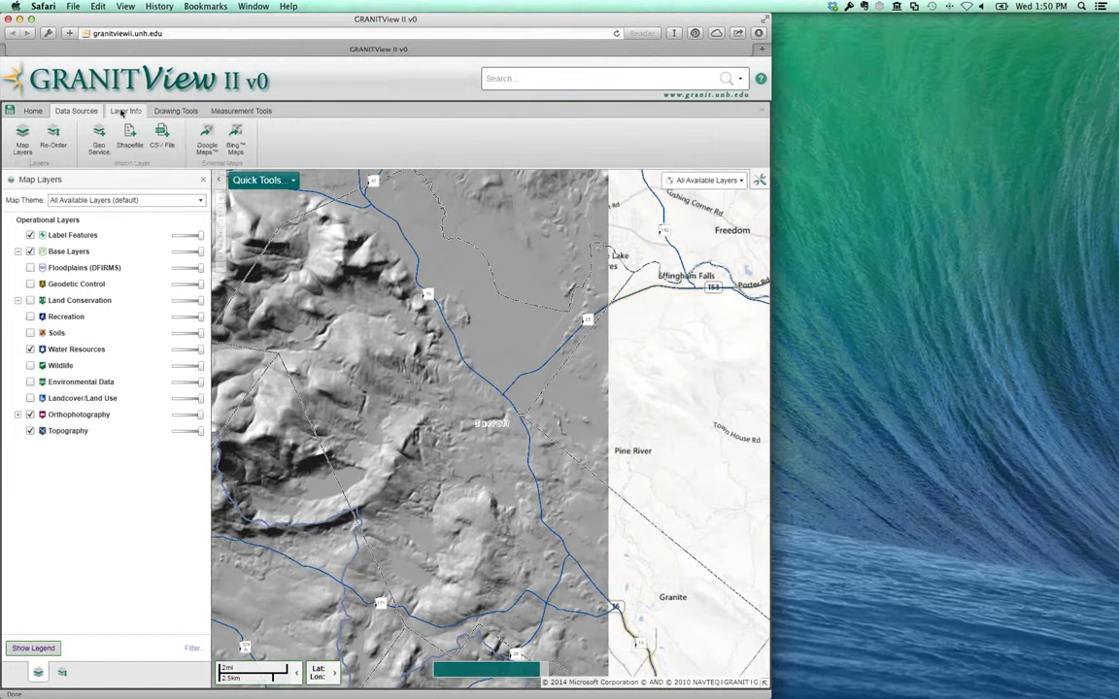
click(124, 112)
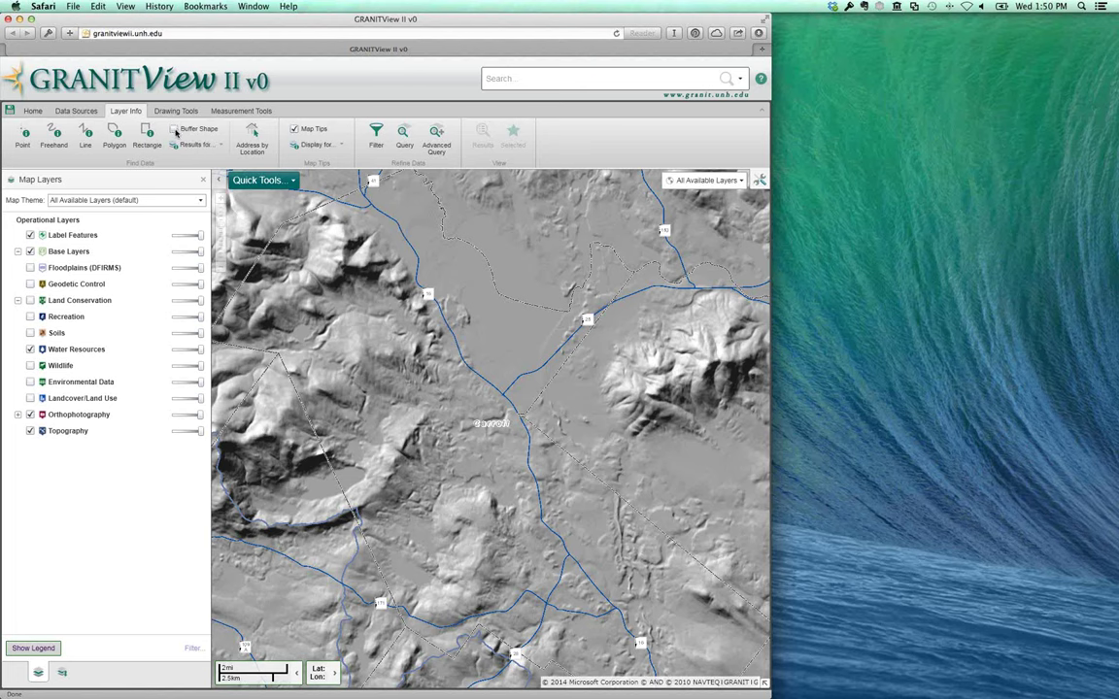
click(214, 145)
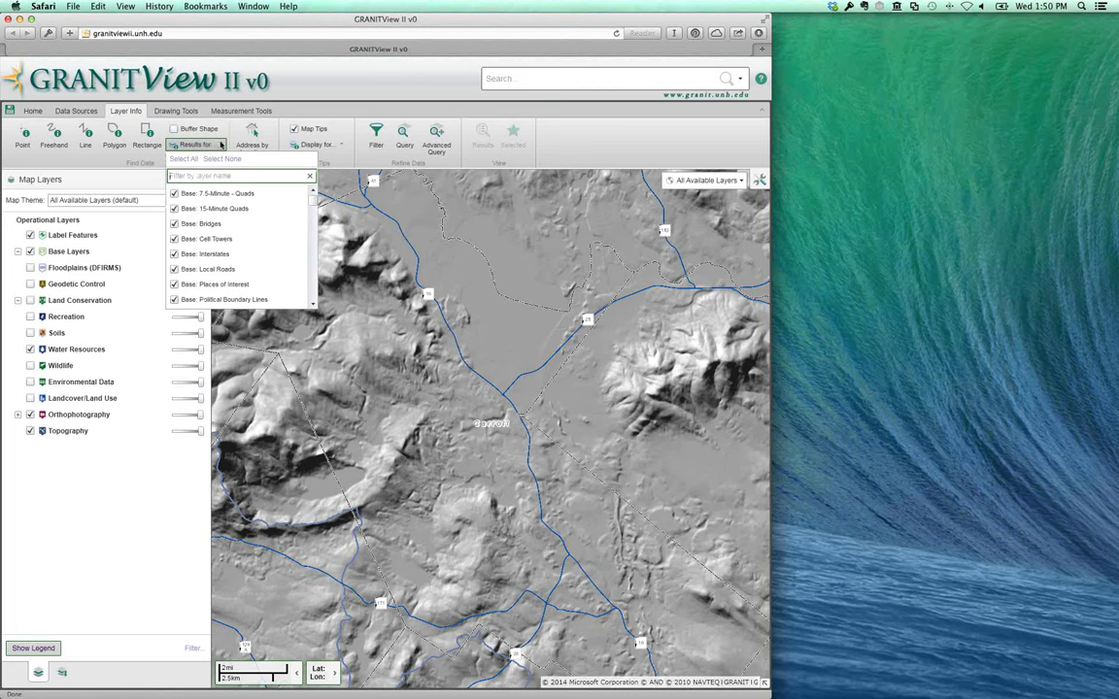
click(268, 104)
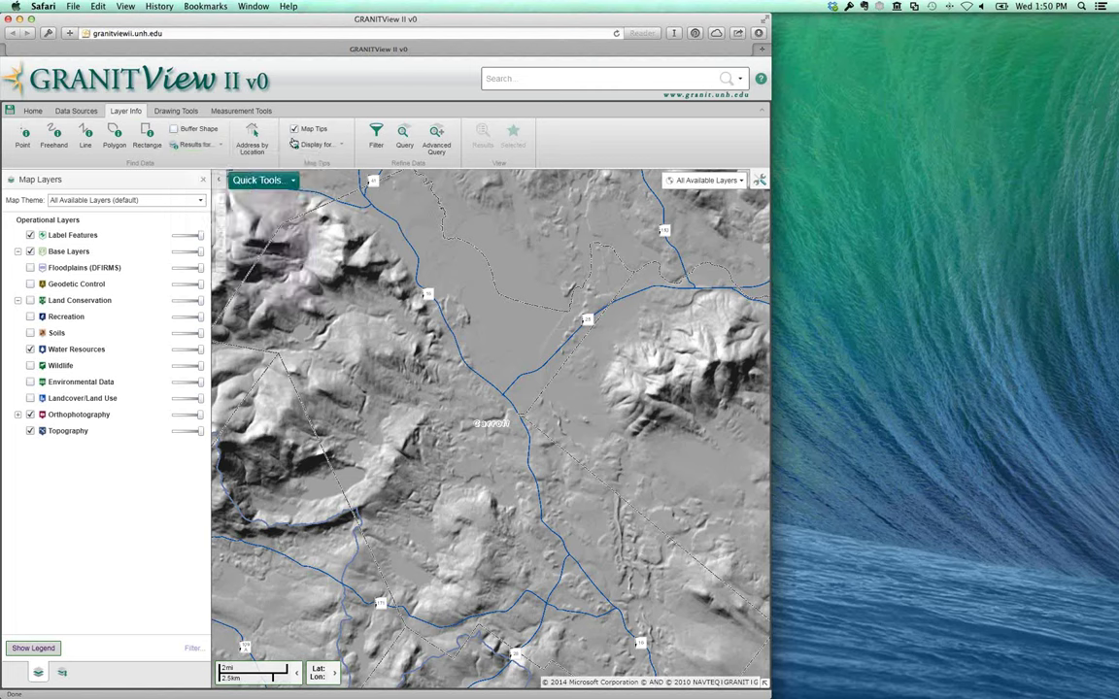
Look over the advanced filter builder and the advanced query builder, including the query's spatial filter options
click(375, 137)
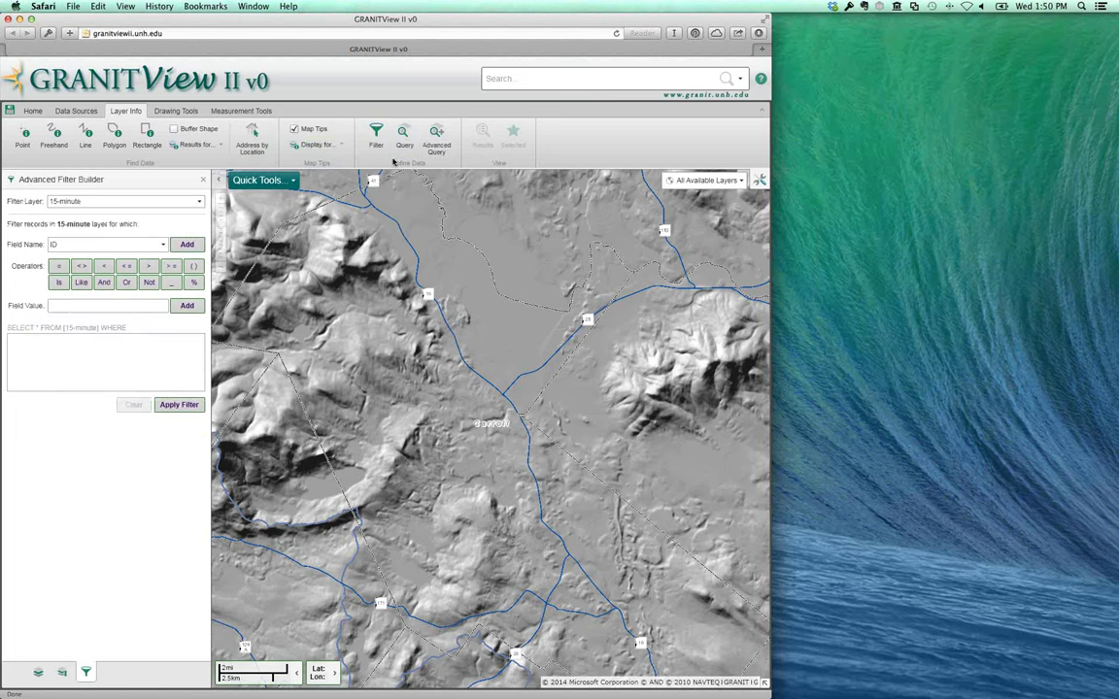
click(428, 147)
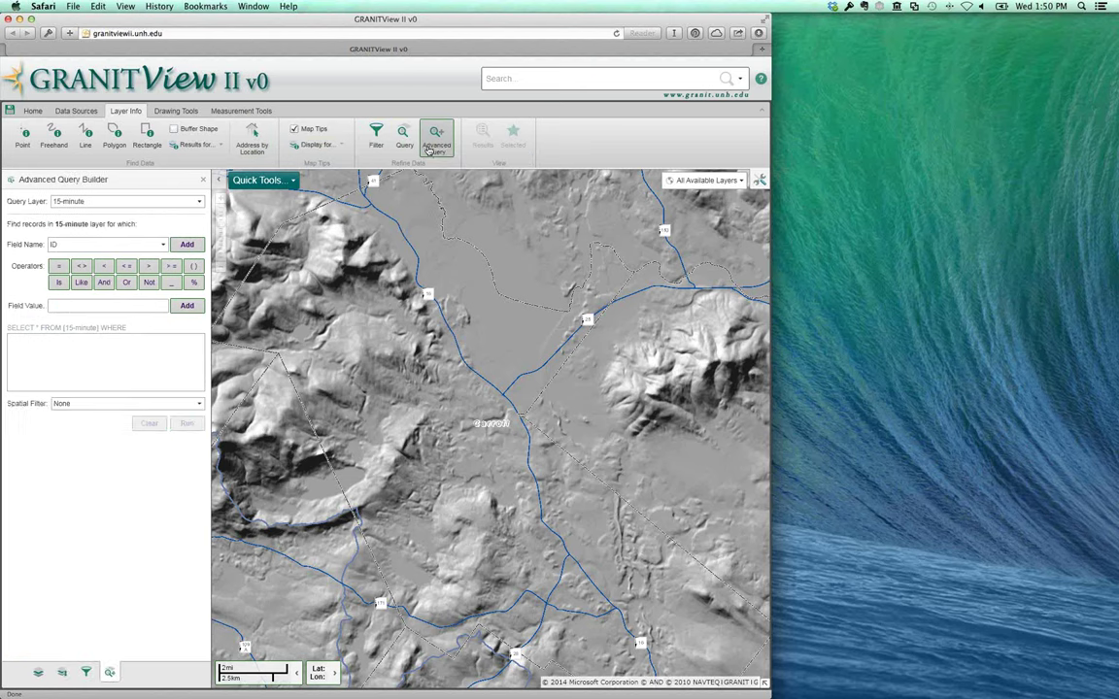
click(198, 403)
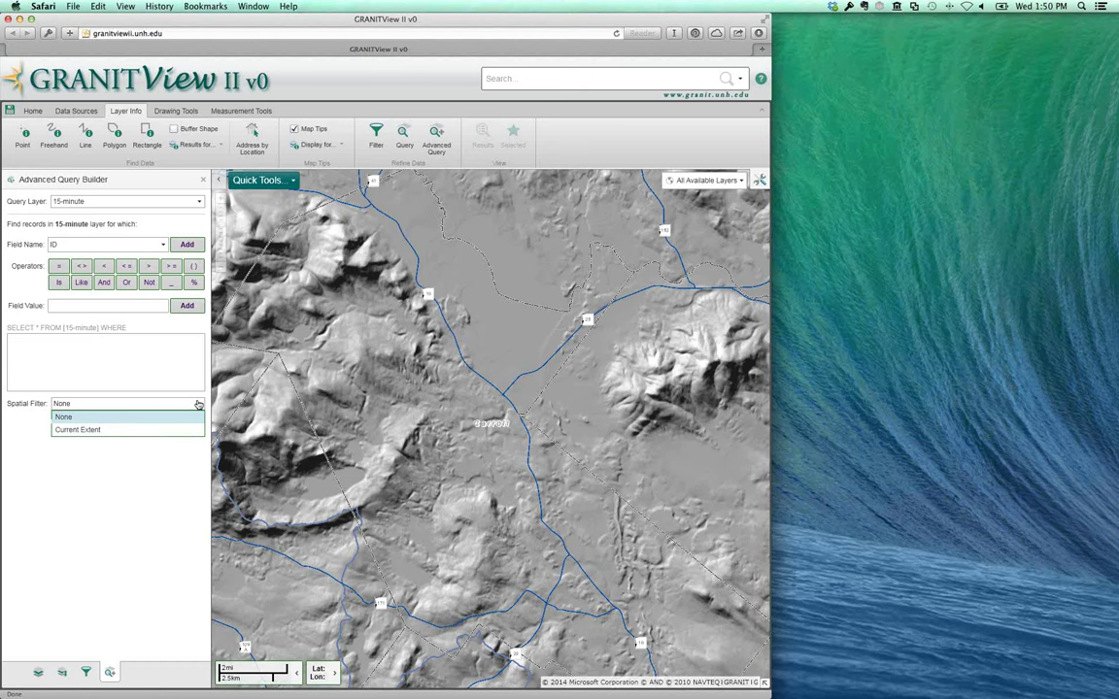
click(255, 136)
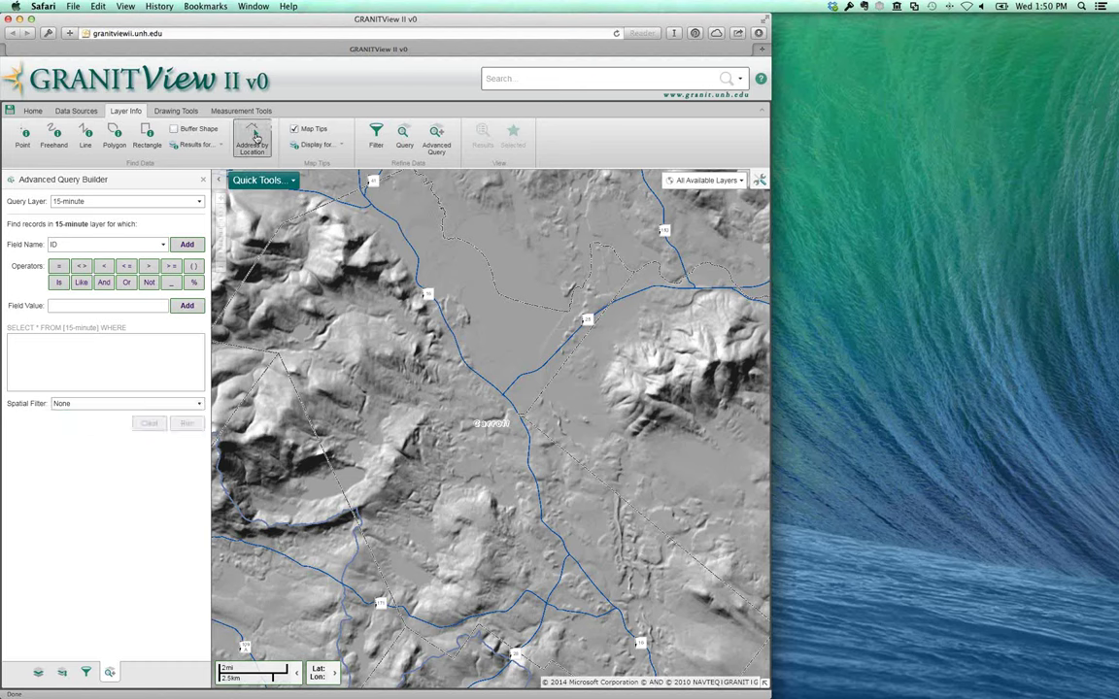
Filter the Find Data results list by "watersheds", deselect all layers, and select only Watersheds - HUC 8
click(204, 146)
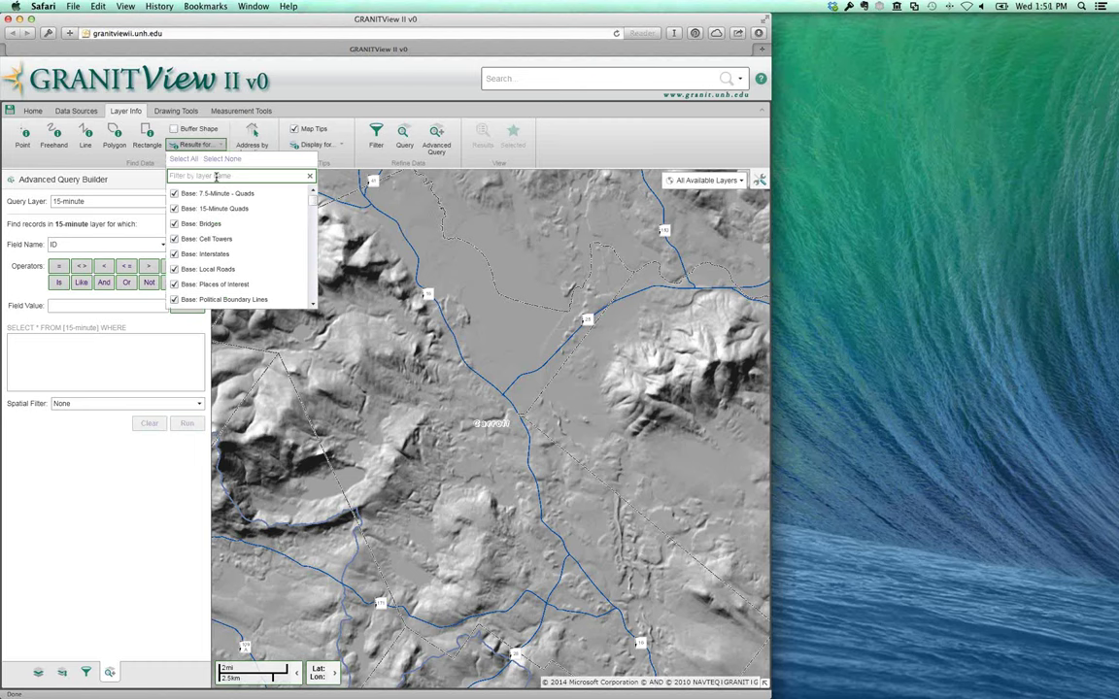
text(watersheds)
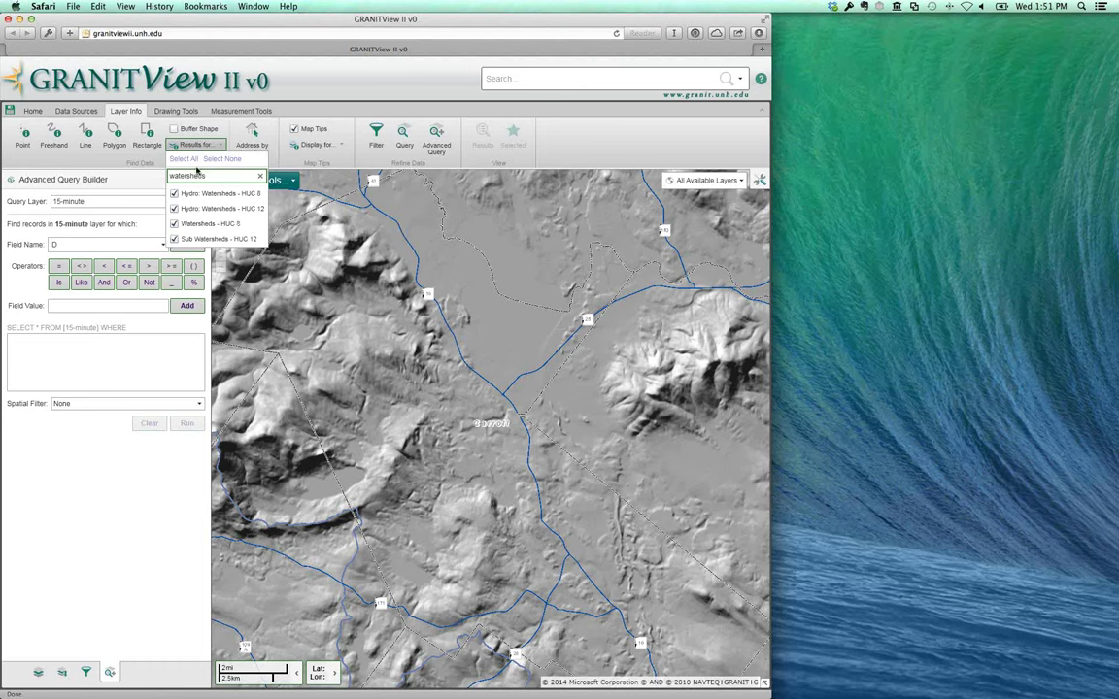
click(222, 159)
click(174, 224)
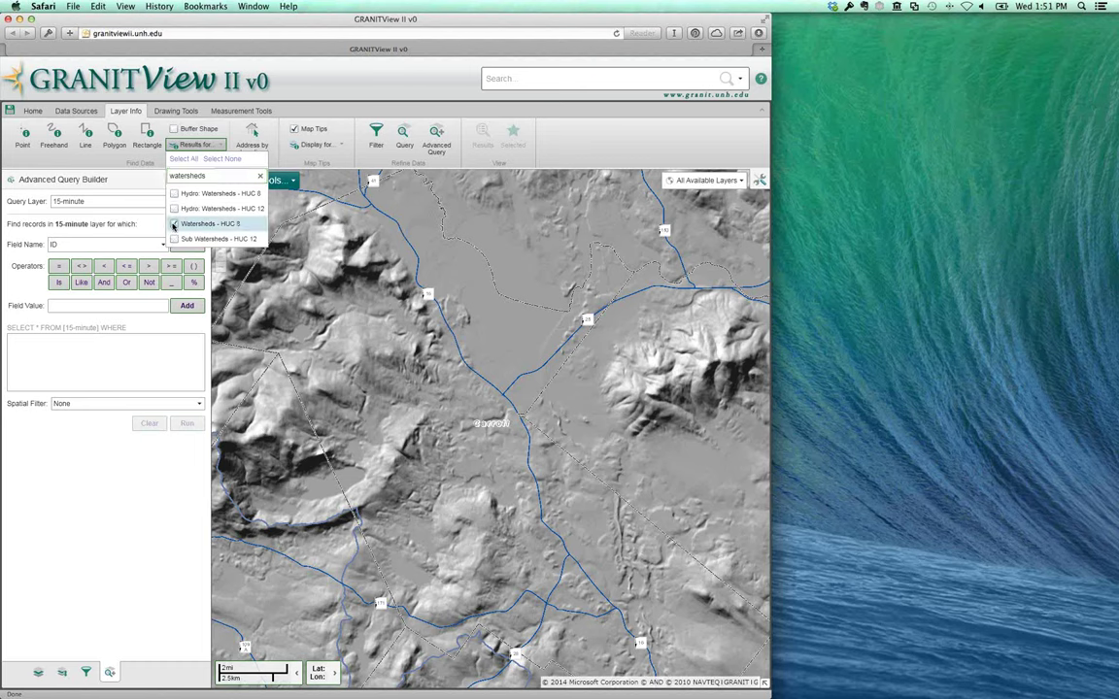
right_click(278, 149)
click(218, 143)
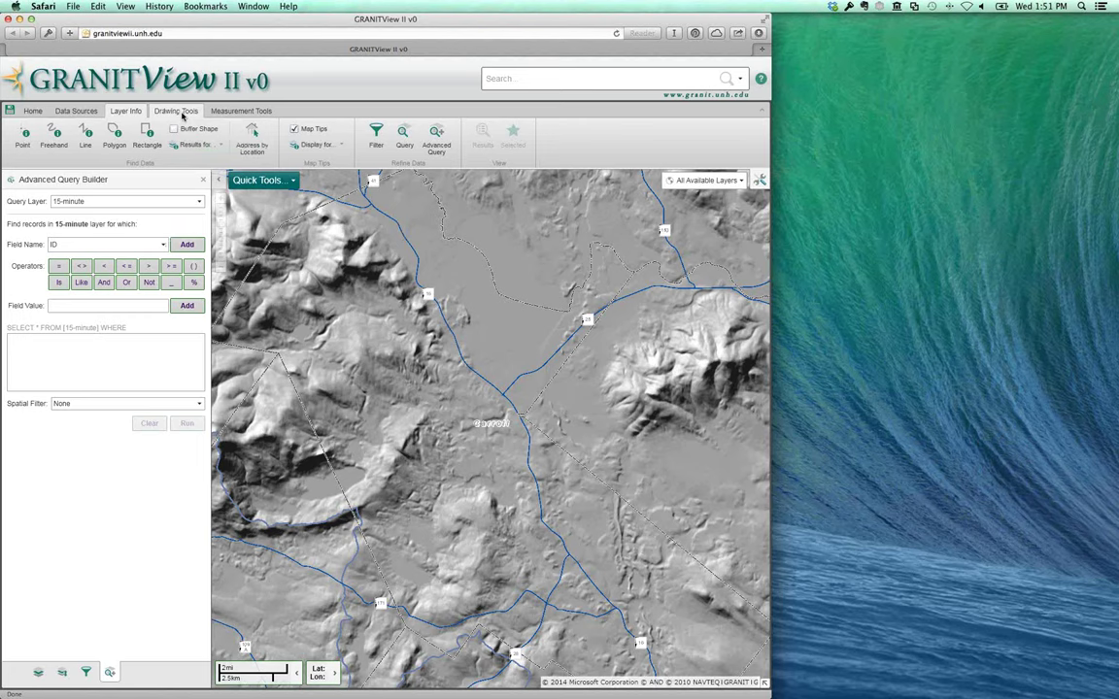
Show the drawing tools, and collapse the query builder's side panel to enlarge the map
click(179, 111)
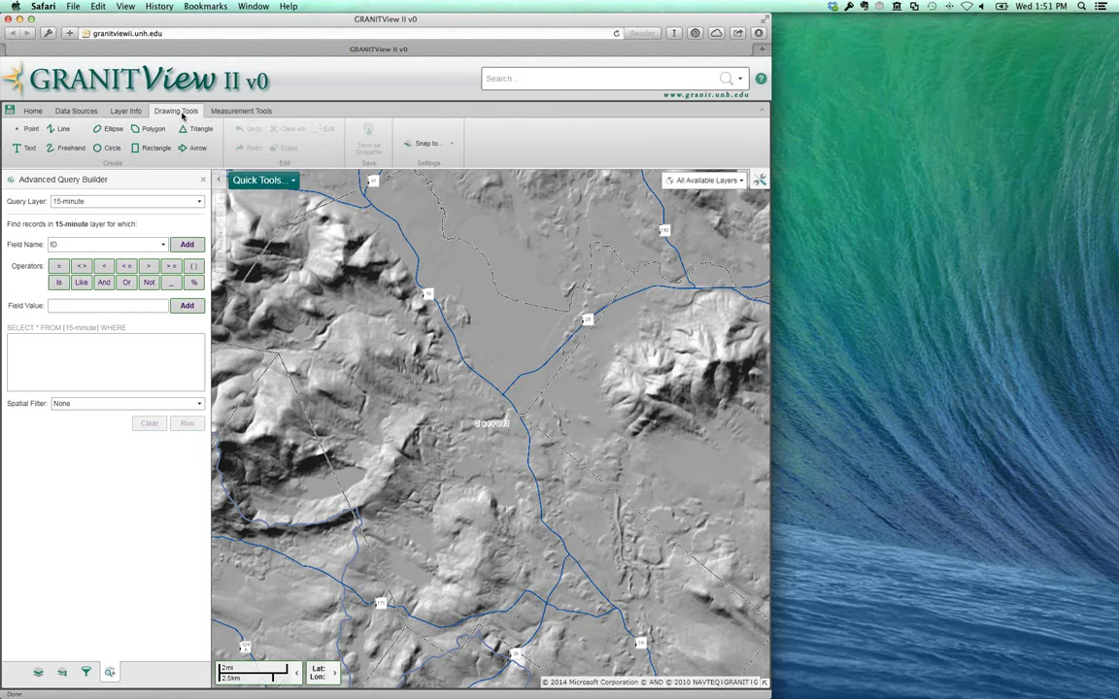
click(219, 183)
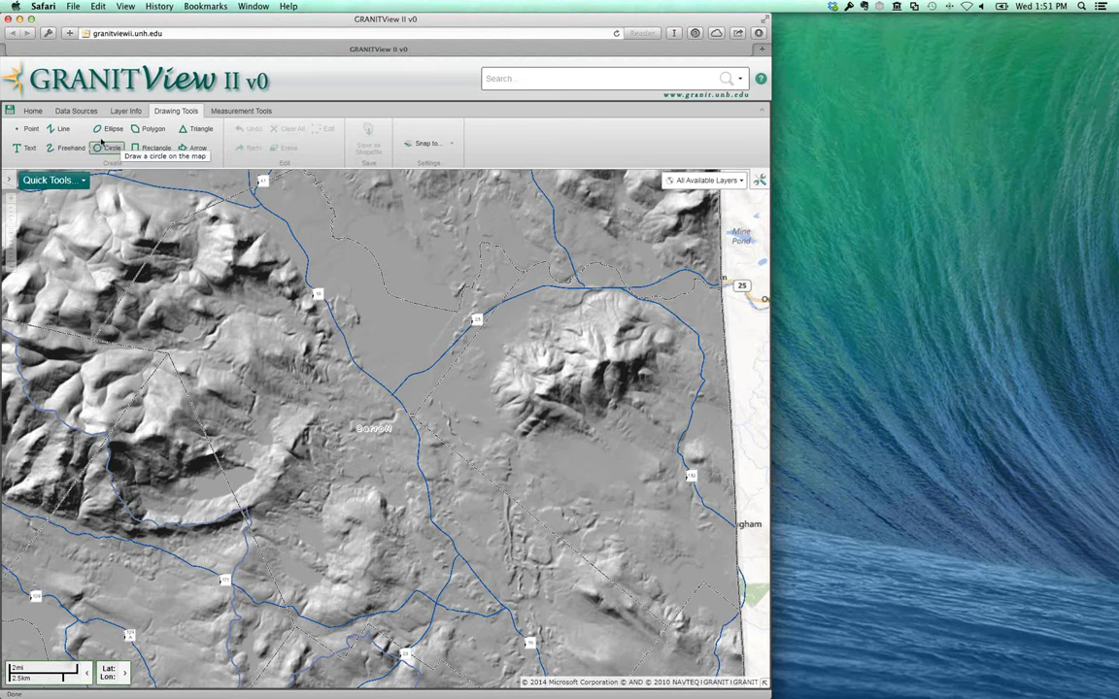
Draw a seven-sided polygon on the map around the road junction west of the small mountain cluster
click(151, 128)
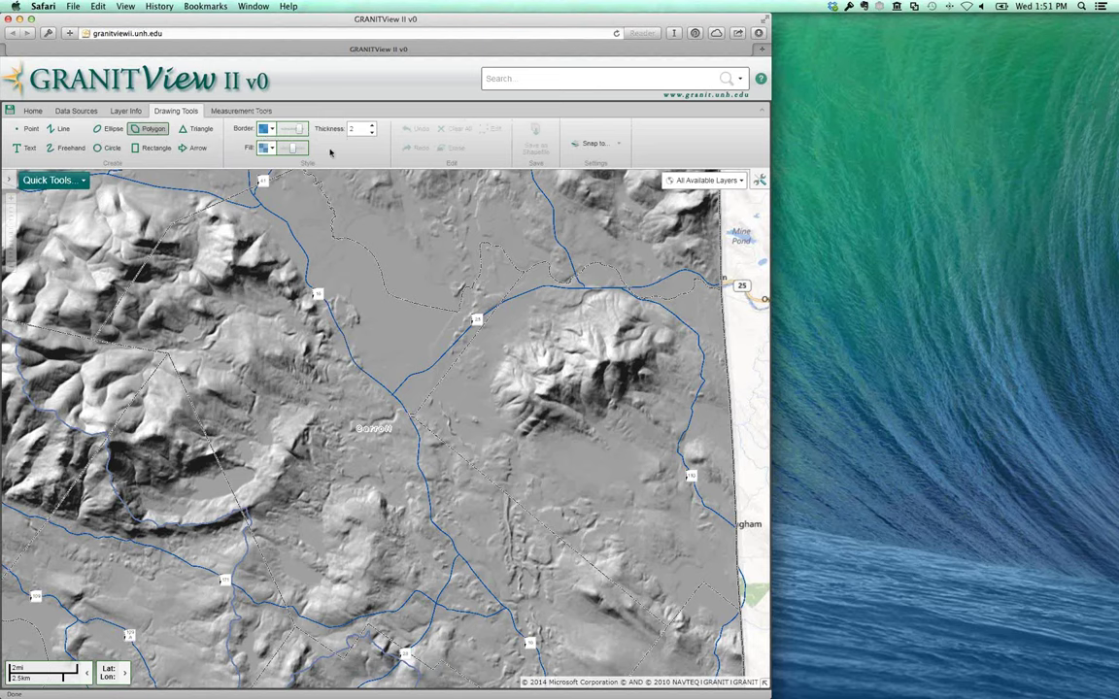
click(385, 257)
click(461, 284)
click(518, 395)
click(489, 471)
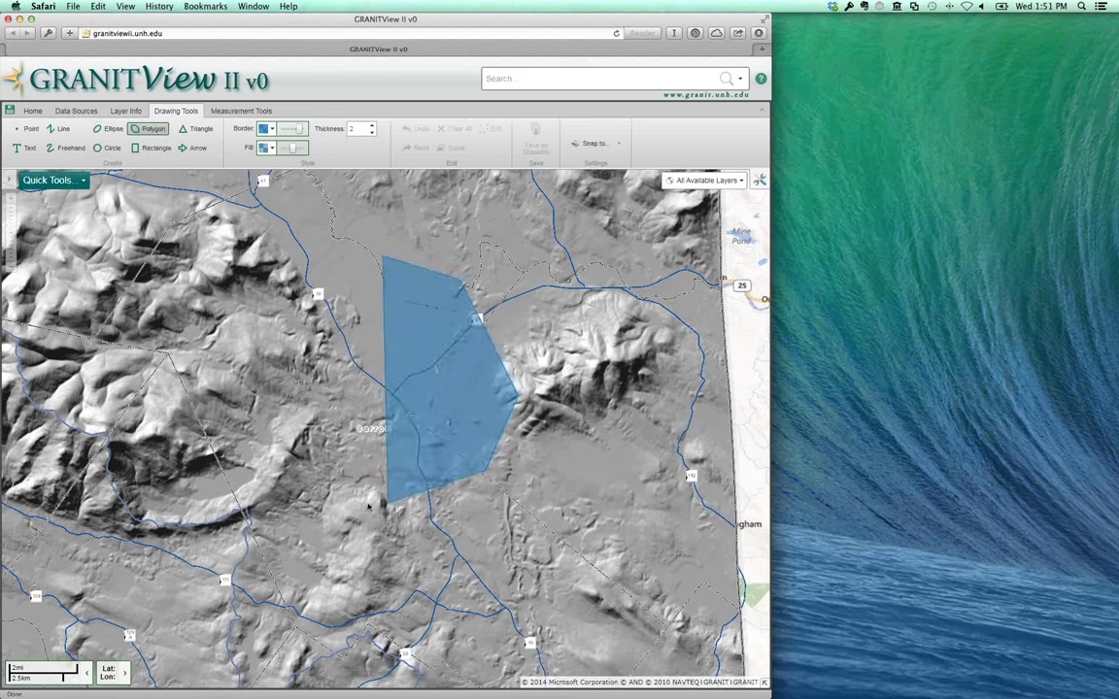
click(354, 503)
double_click(297, 361)
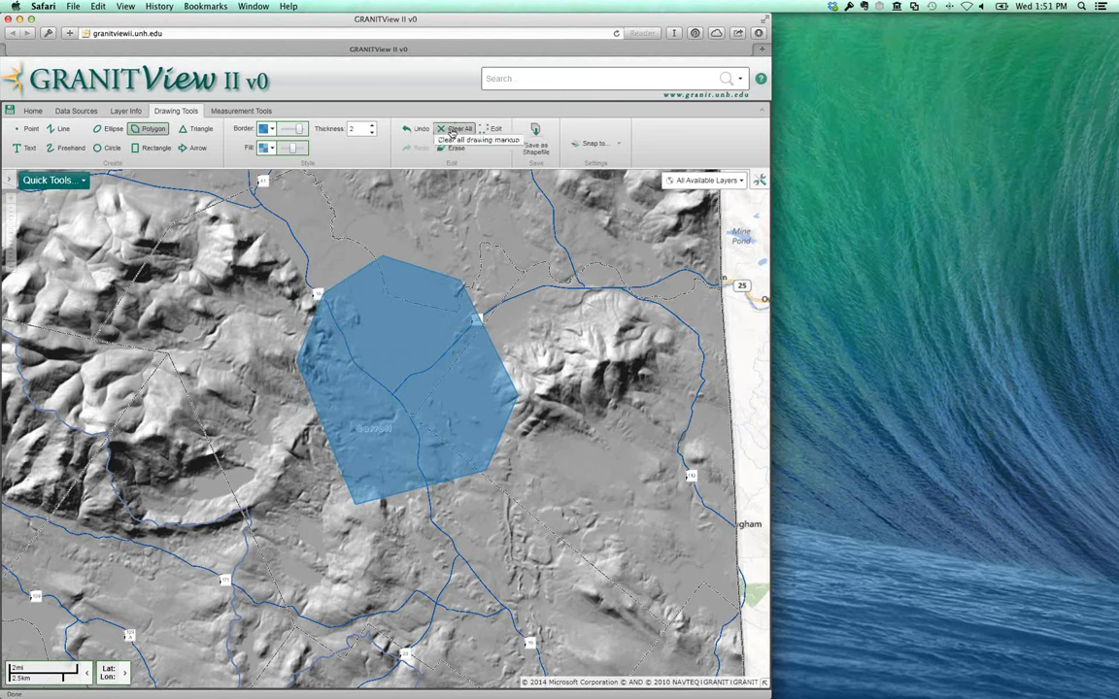
Reshape the drawn polygon by moving its two northernmost vertices southward, and finish editing it
click(494, 128)
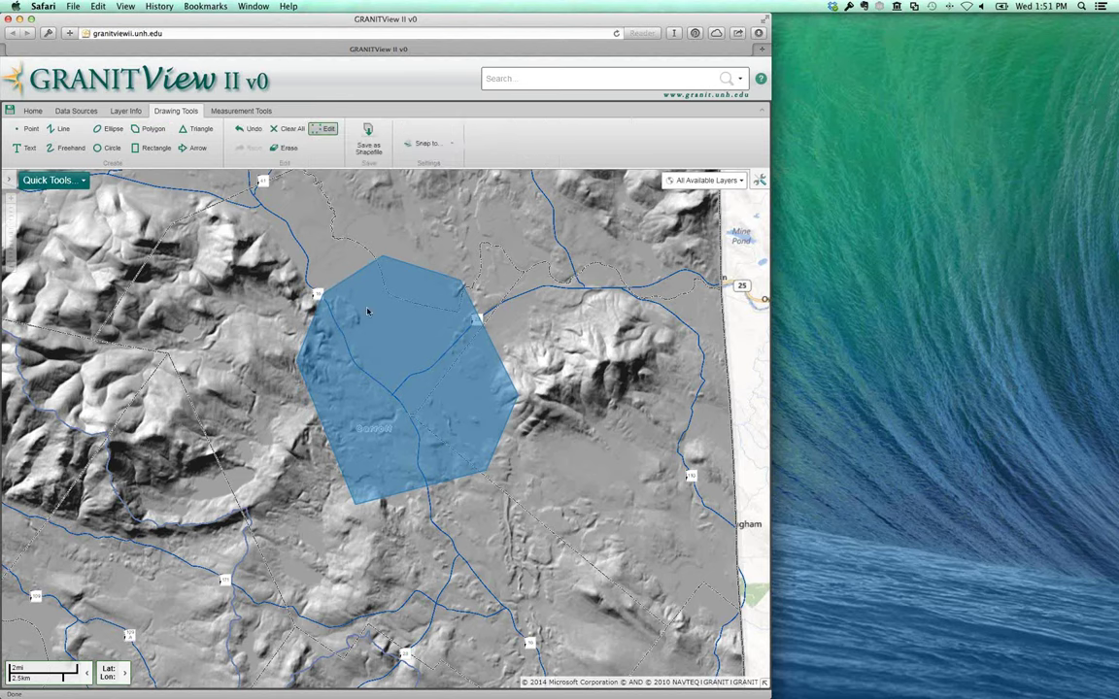
click(368, 311)
drag(384, 259, 464, 367)
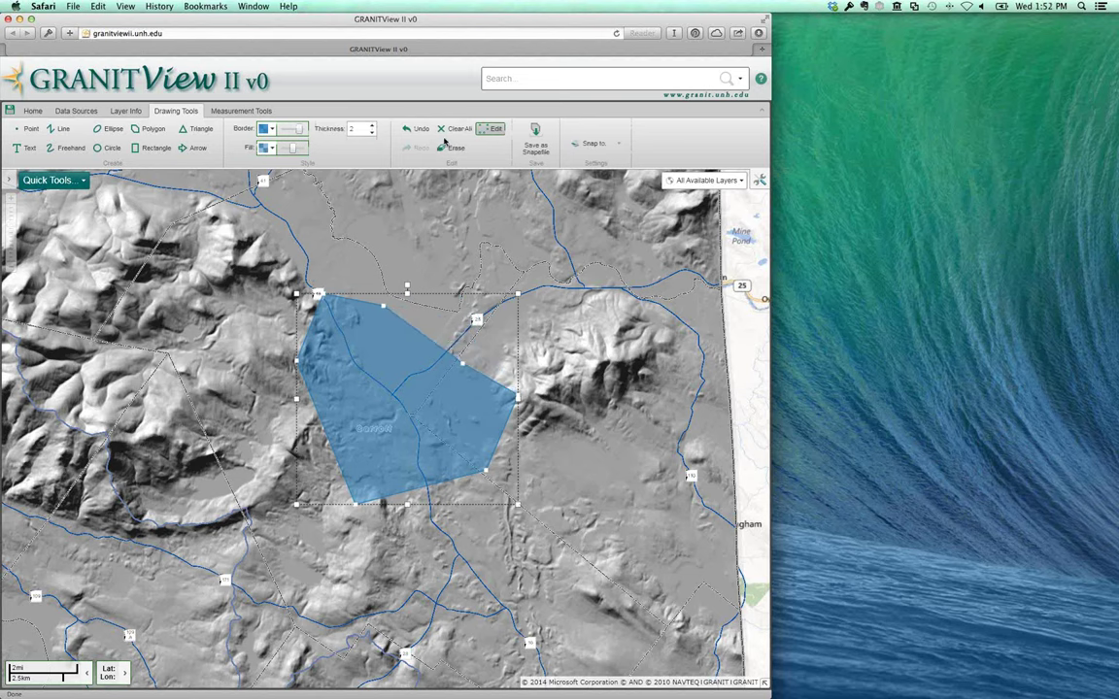
click(496, 130)
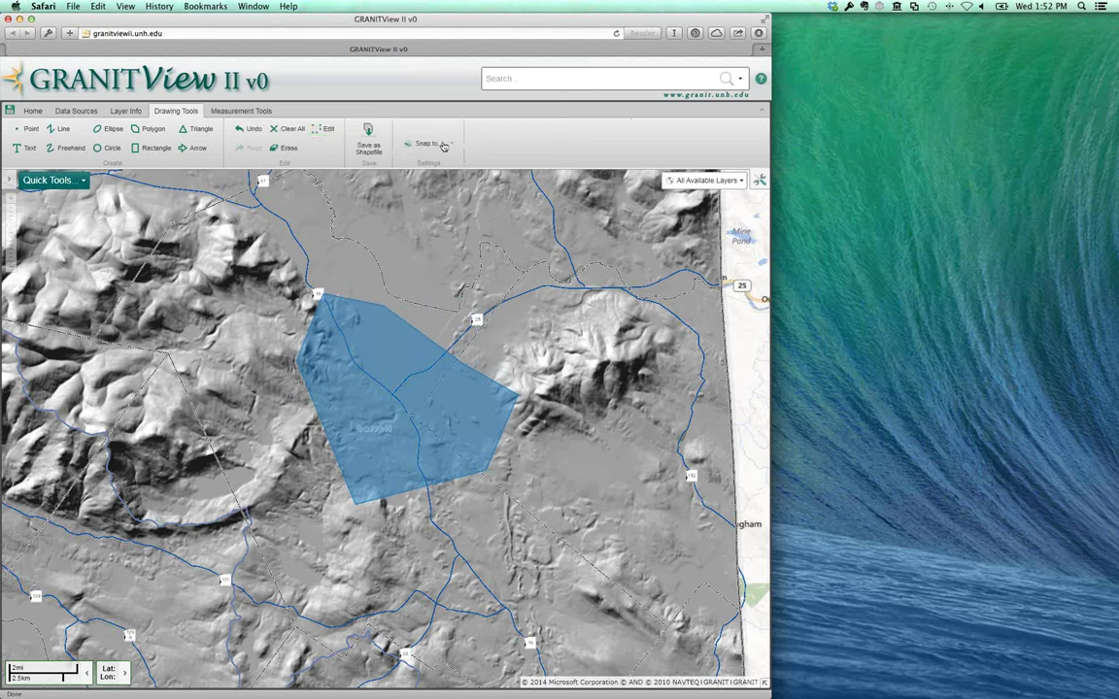
With the polygon in edit mode, look over the shapefile export option and the list of layers available for snapping
click(325, 132)
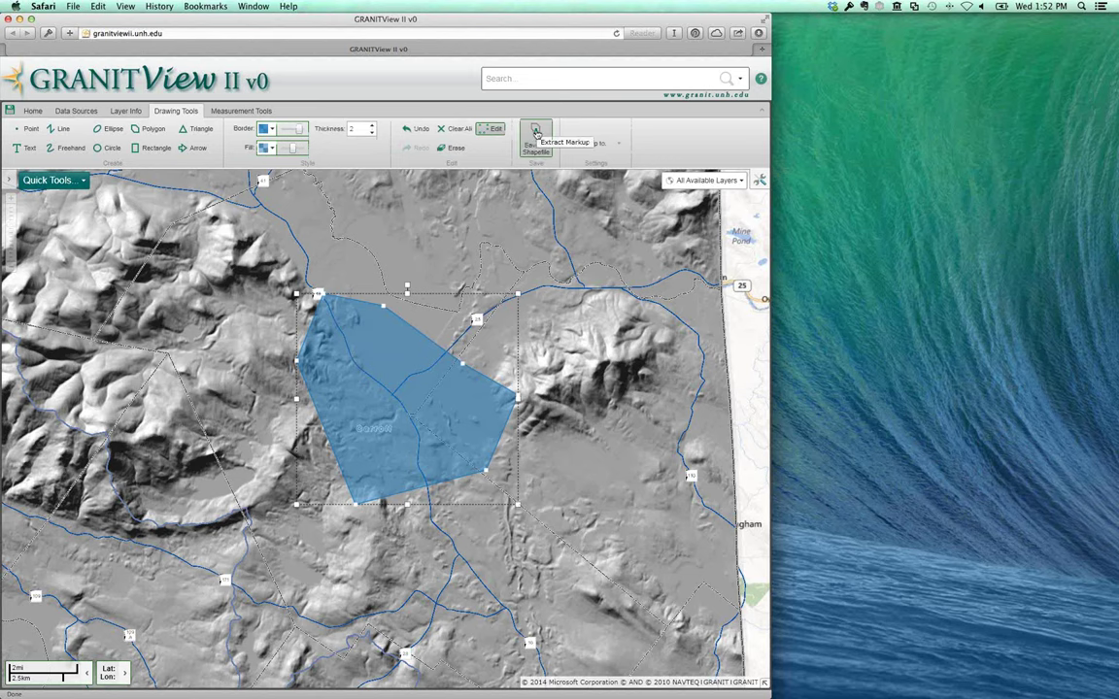
click(536, 133)
click(595, 146)
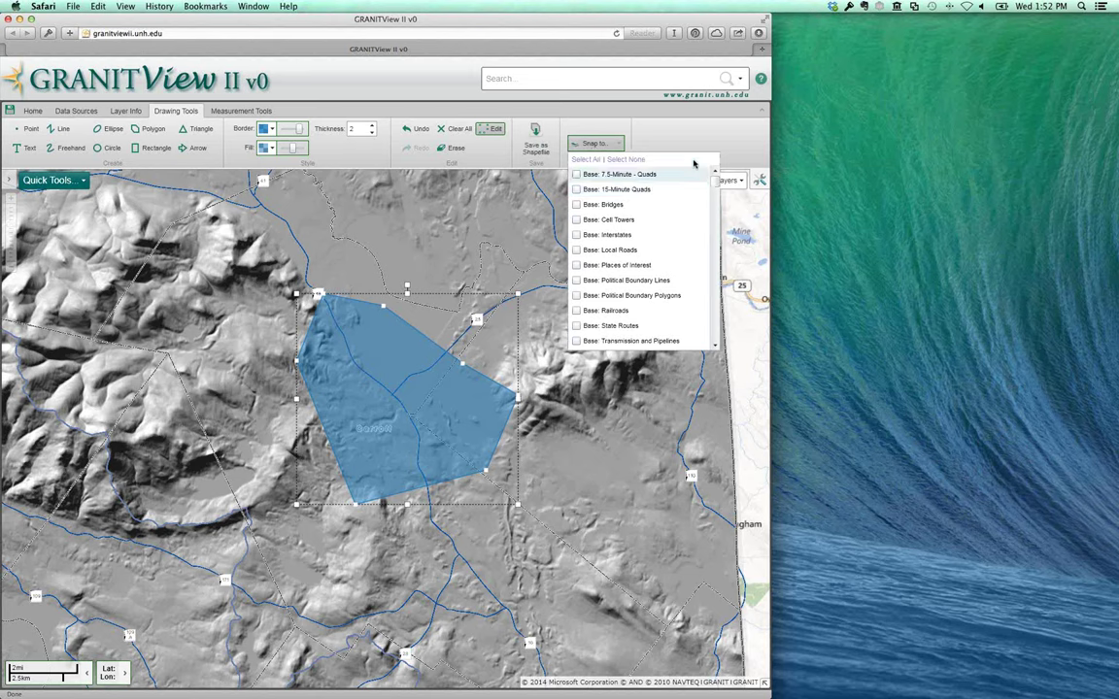
click(662, 134)
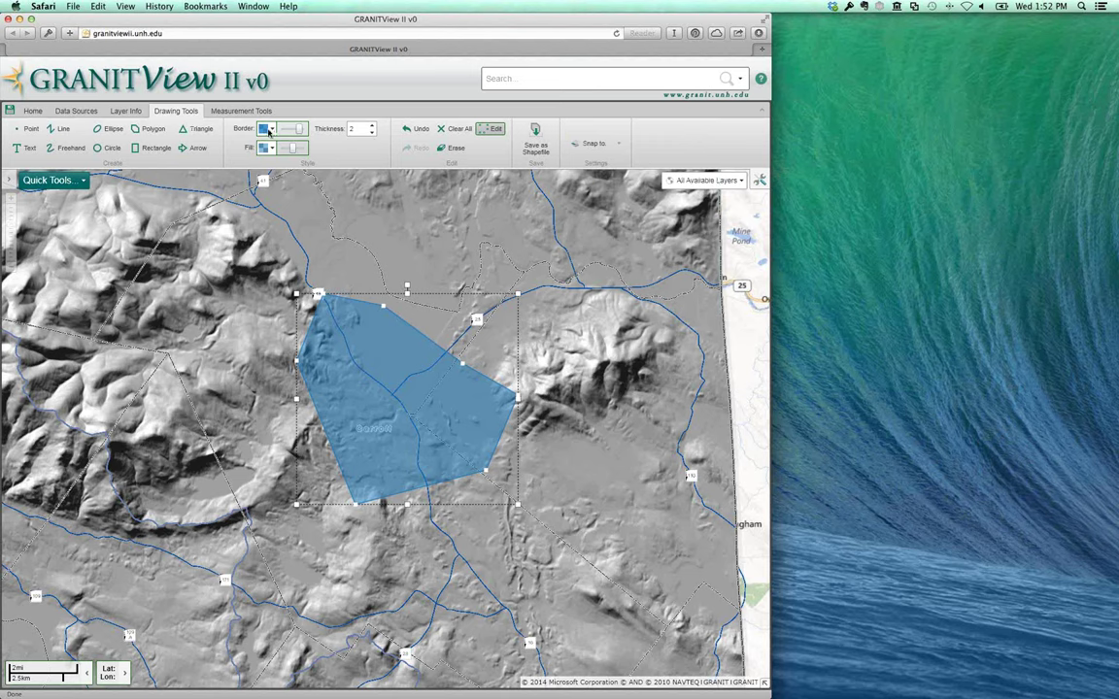
Set the polygon's border colour to red and its border thickness to 1
click(271, 130)
click(263, 155)
text(5)
key(Return)
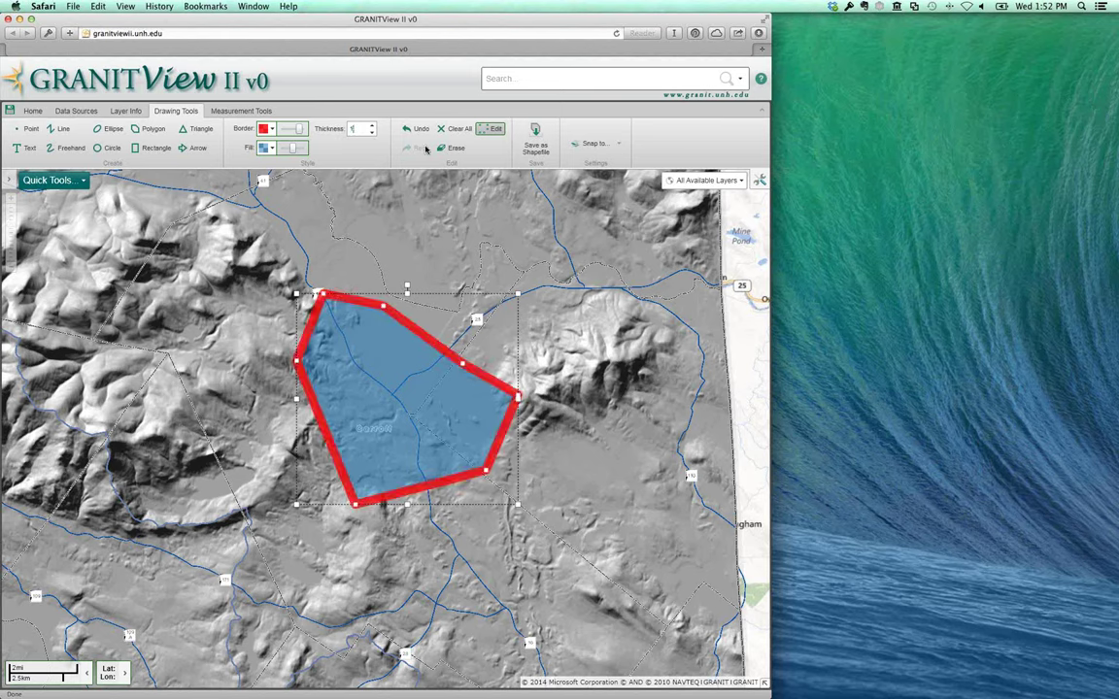
click(495, 130)
Set the polygon's fill colour to golden yellow, and make both the fill and the border more transparent
click(271, 149)
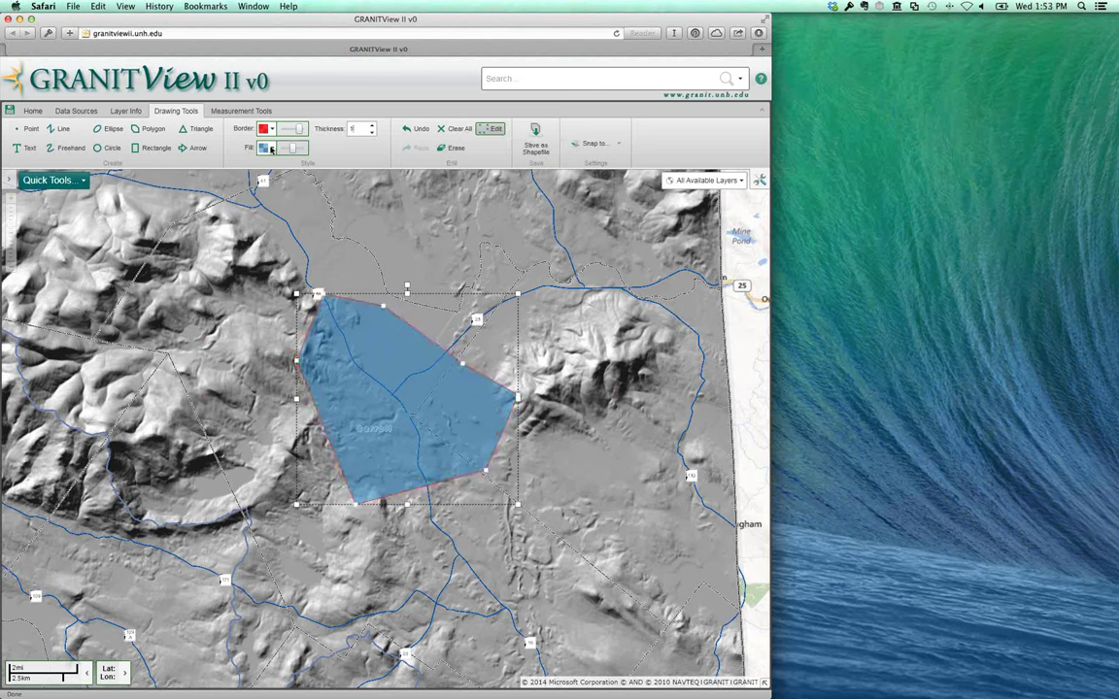
click(271, 149)
click(288, 178)
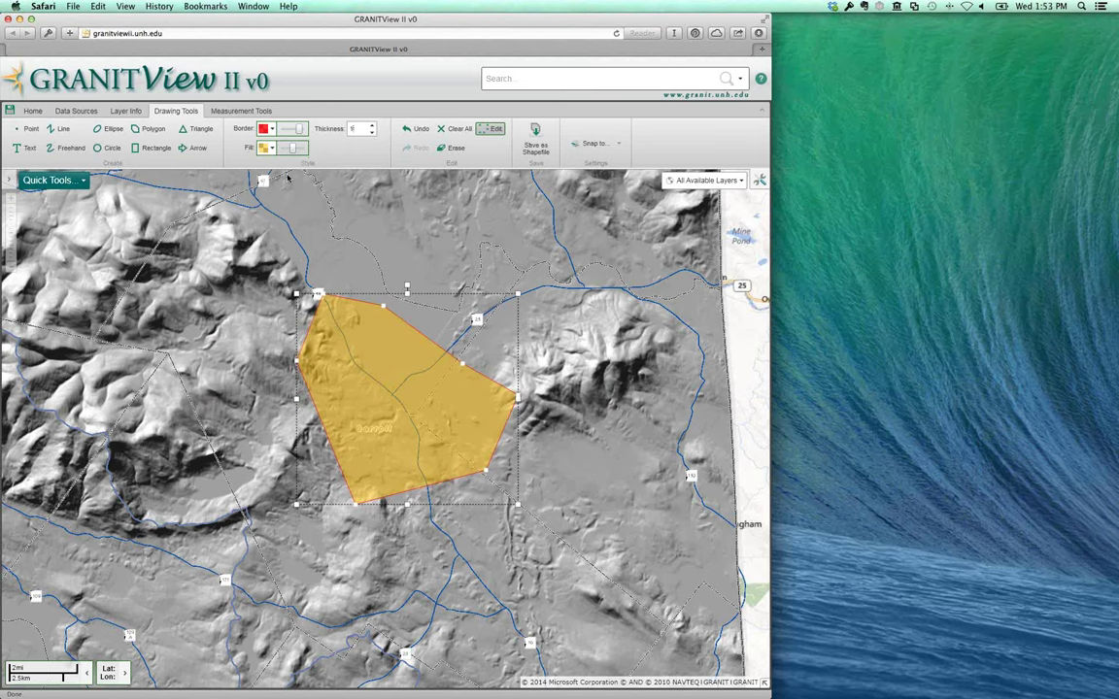
drag(292, 149, 292, 129)
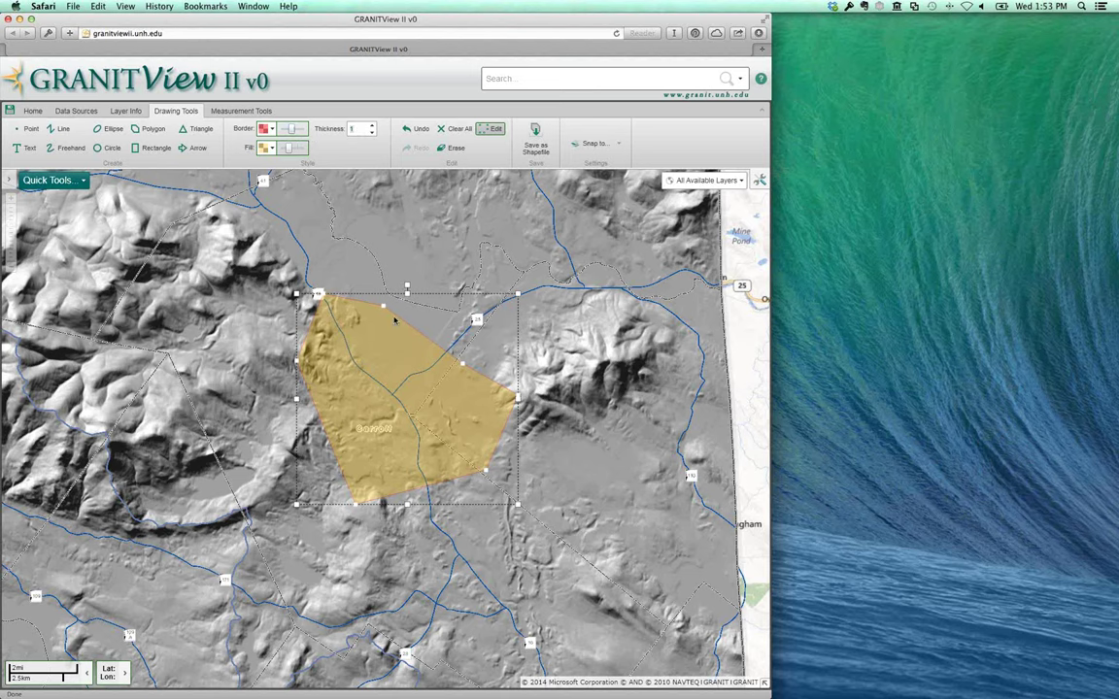
Deselect the polygon, save the drawn markup as a shapefile, and show the measurement tools
click(486, 129)
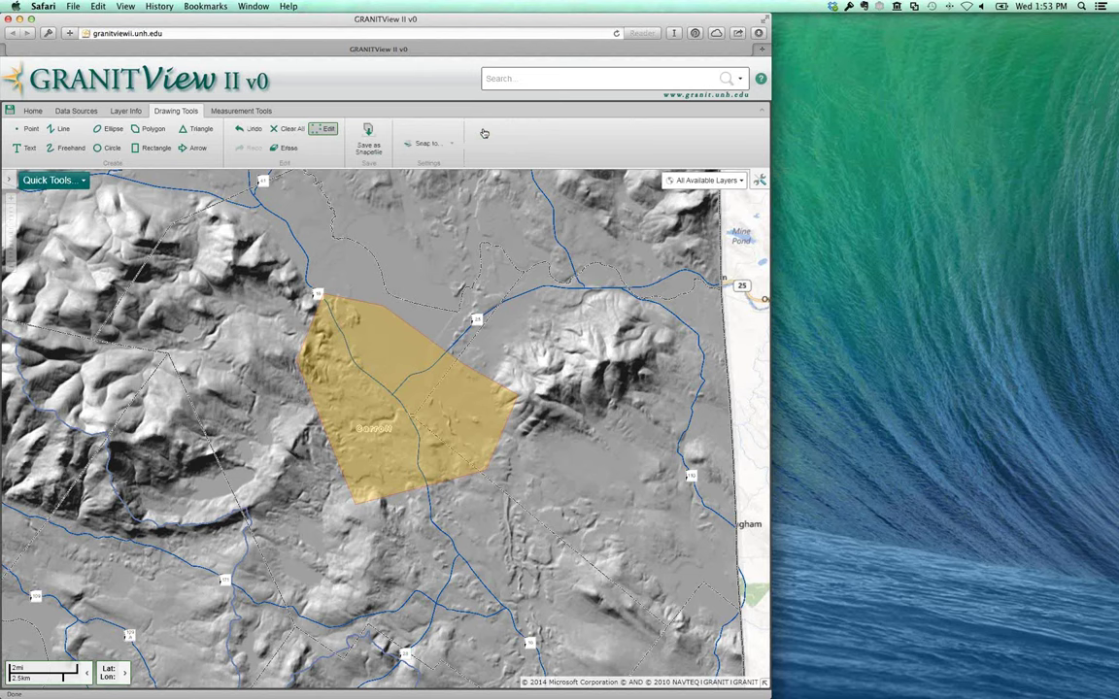
click(368, 141)
click(256, 113)
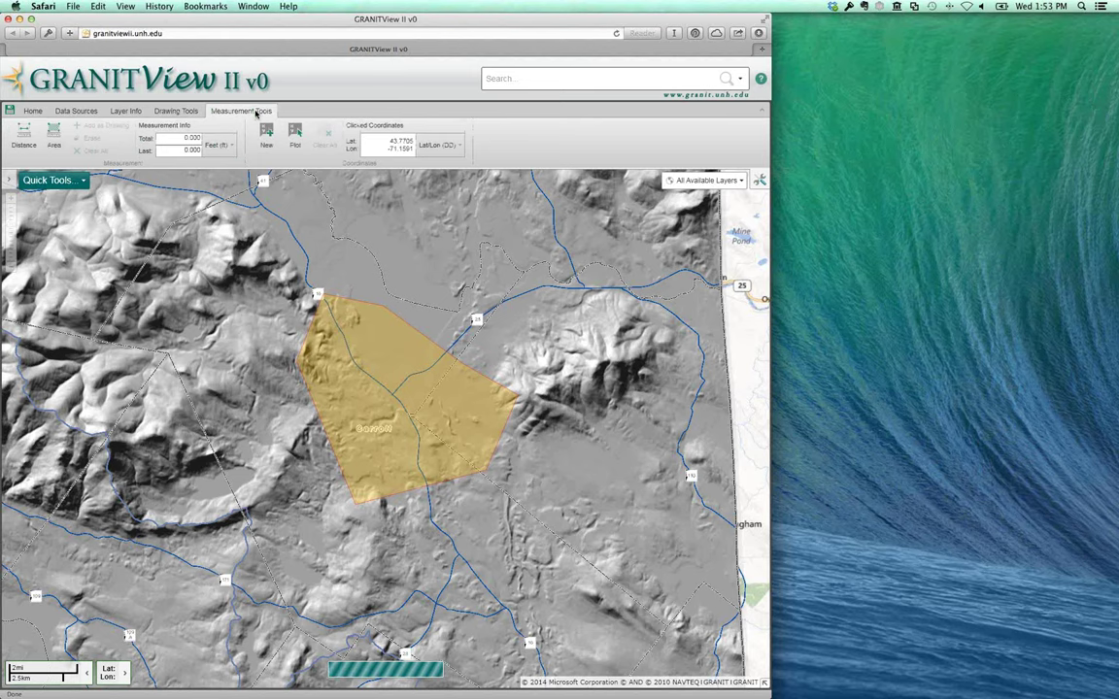
Measure the distance along a multi-segment path running around the east, south and west sides of the yellow polygon
click(56, 144)
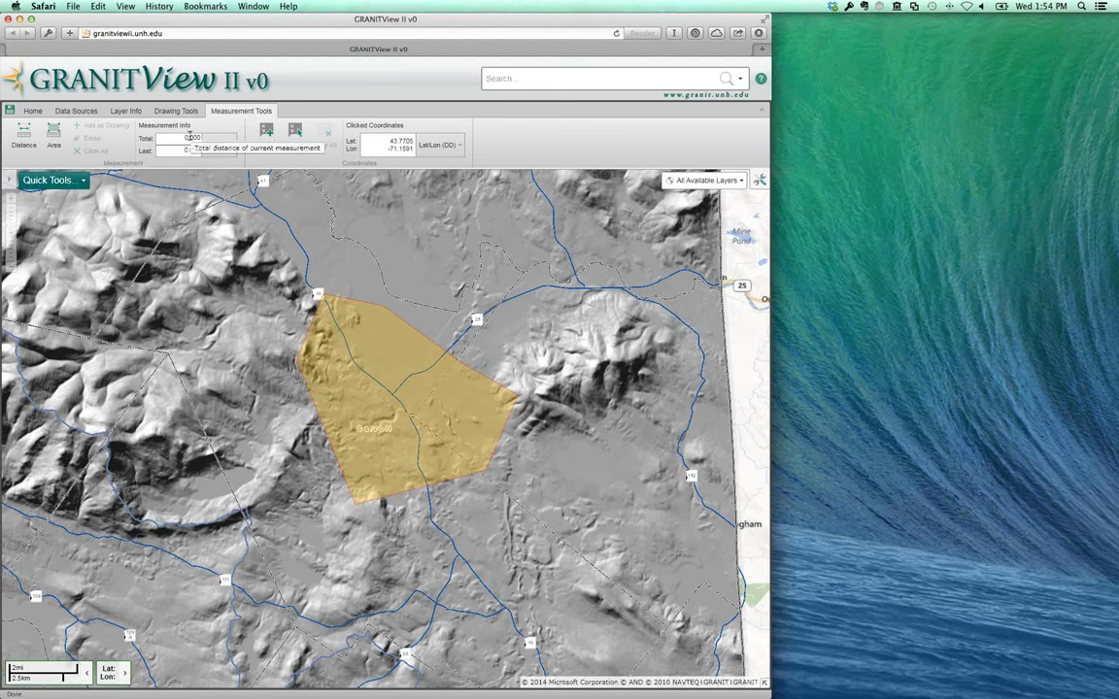
click(29, 141)
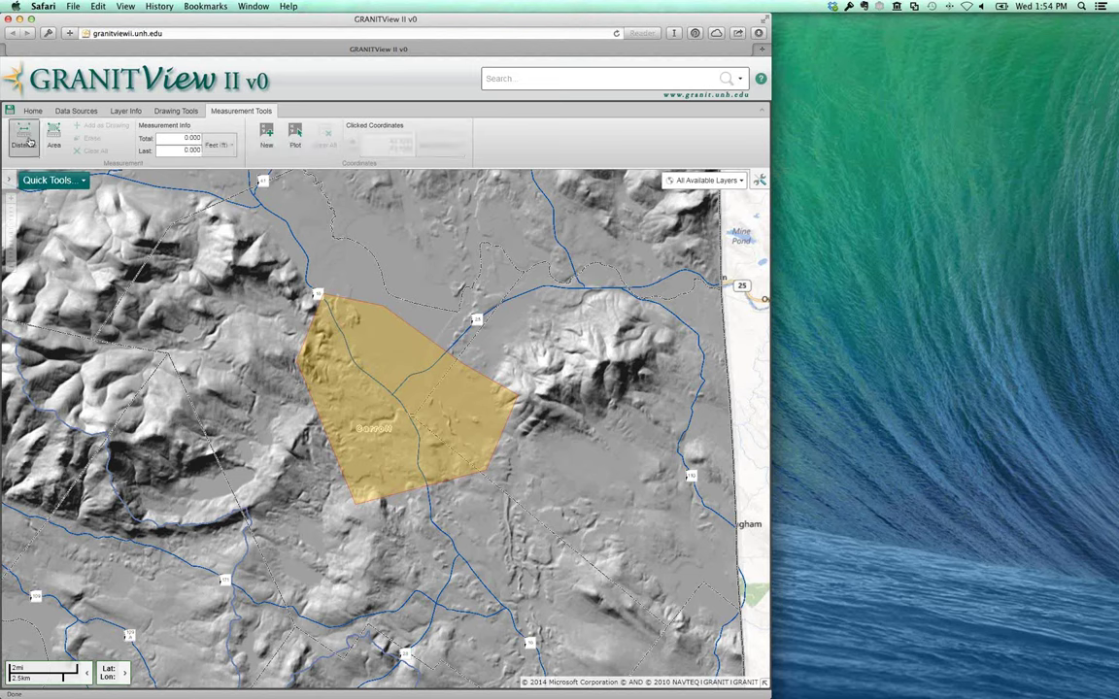
click(399, 212)
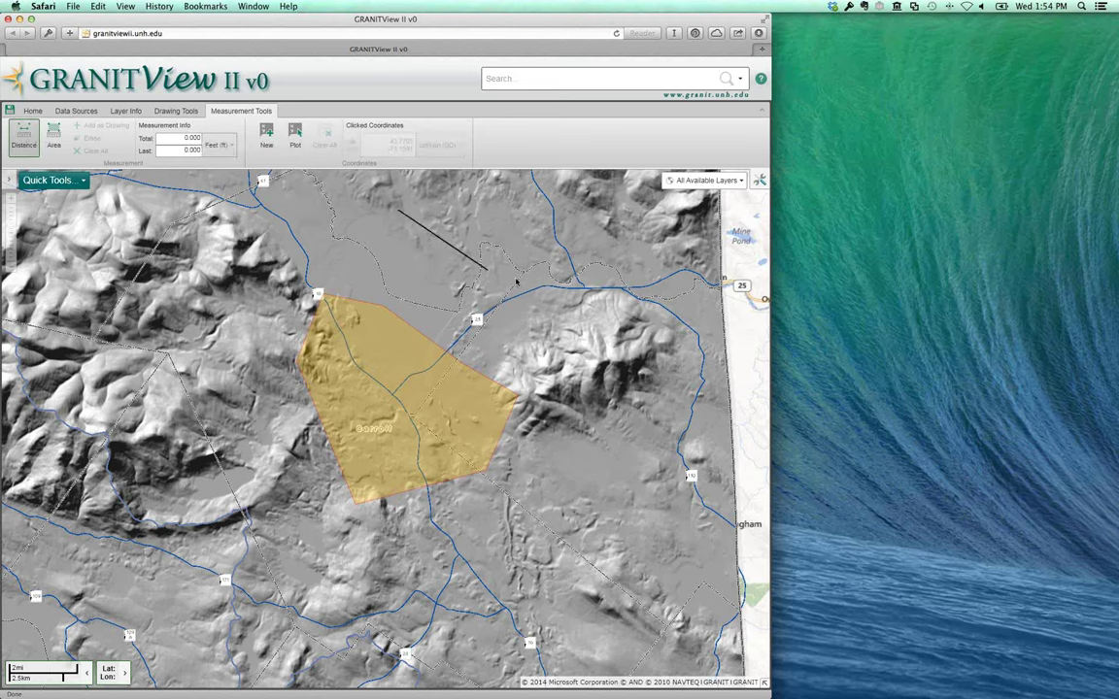
click(586, 246)
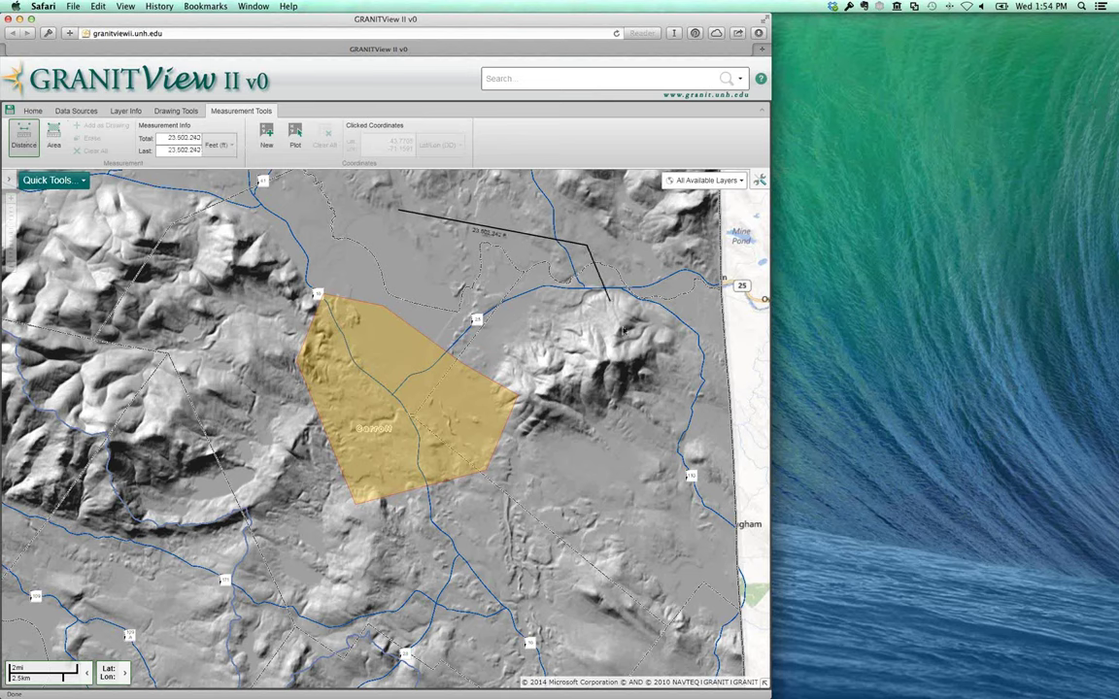
click(650, 437)
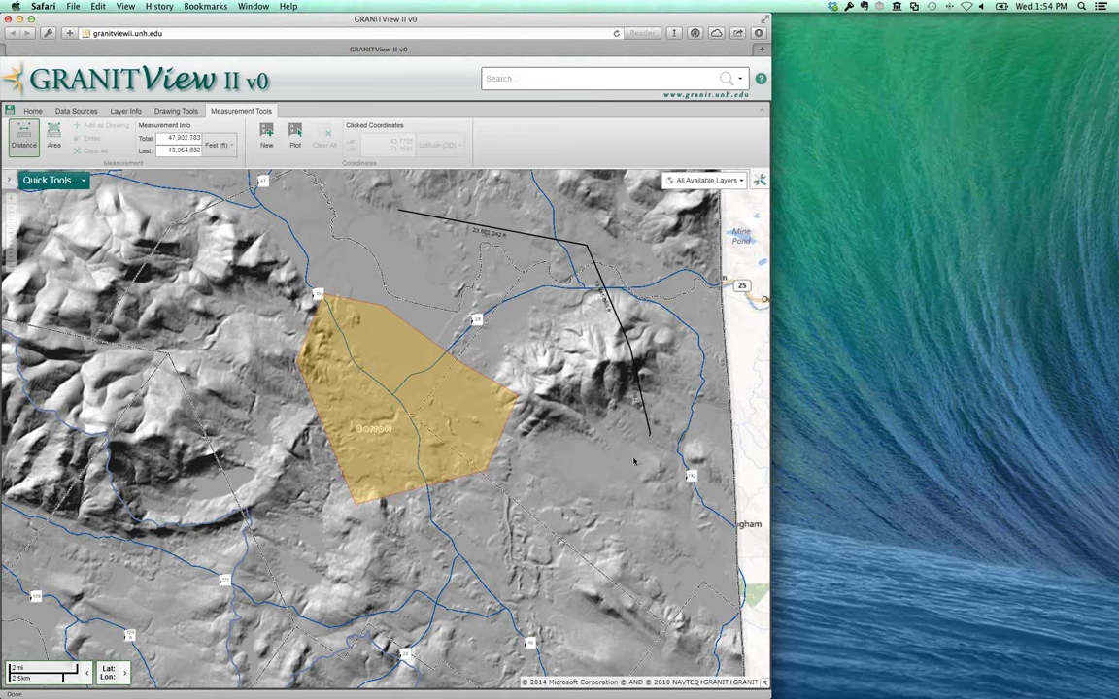
click(564, 522)
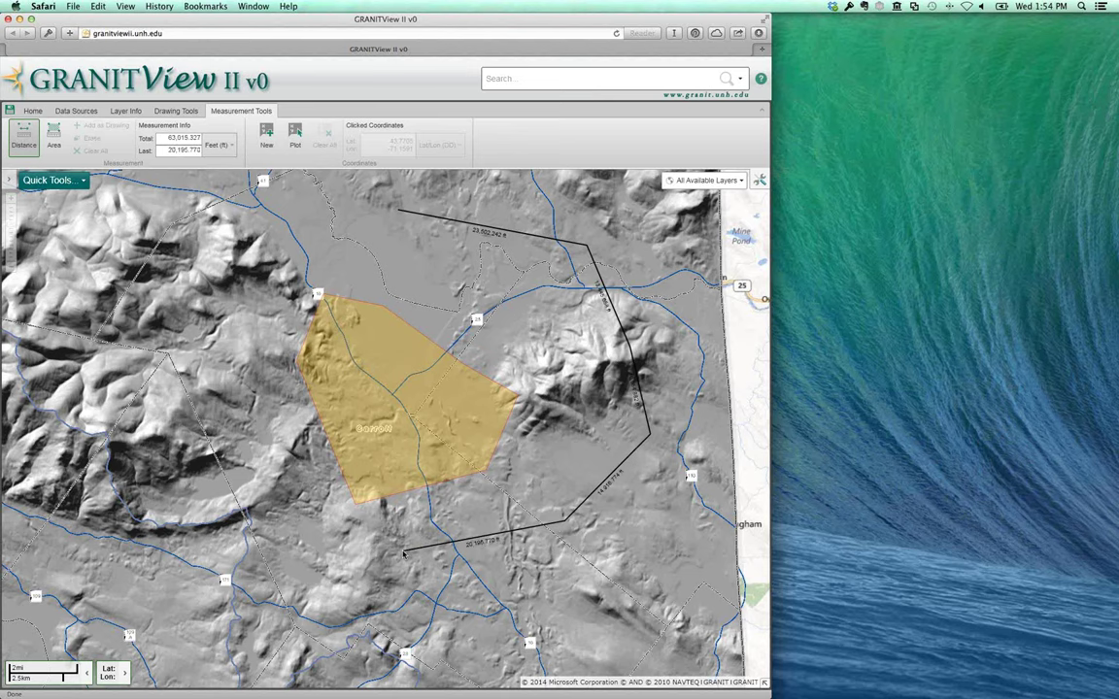
click(246, 550)
click(339, 481)
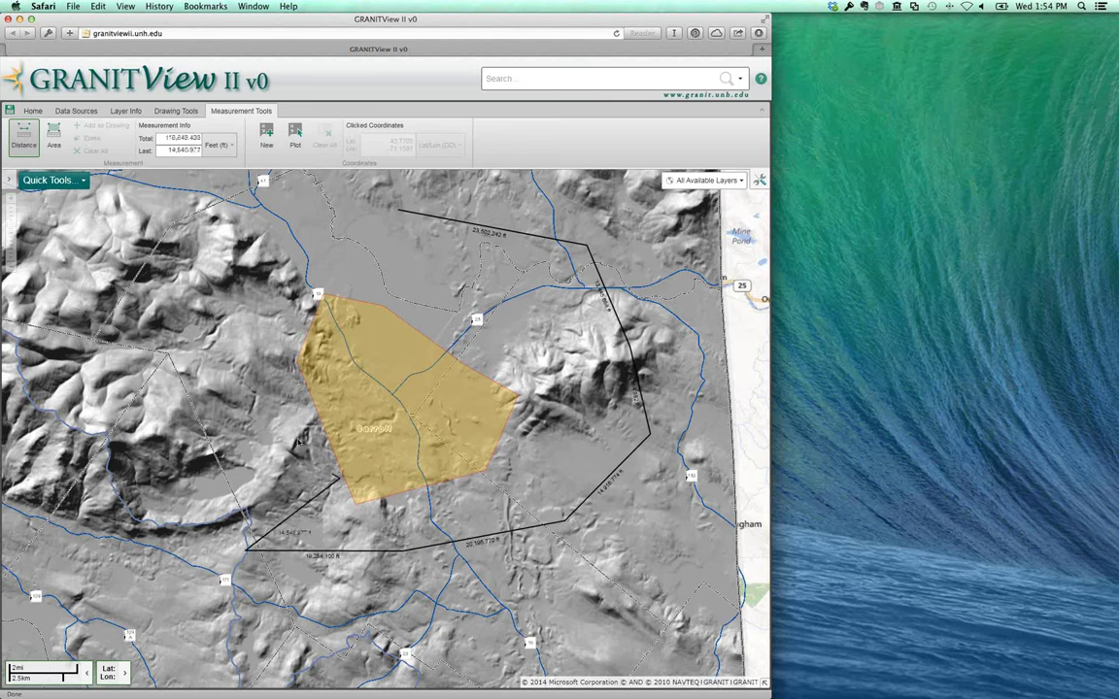
double_click(238, 364)
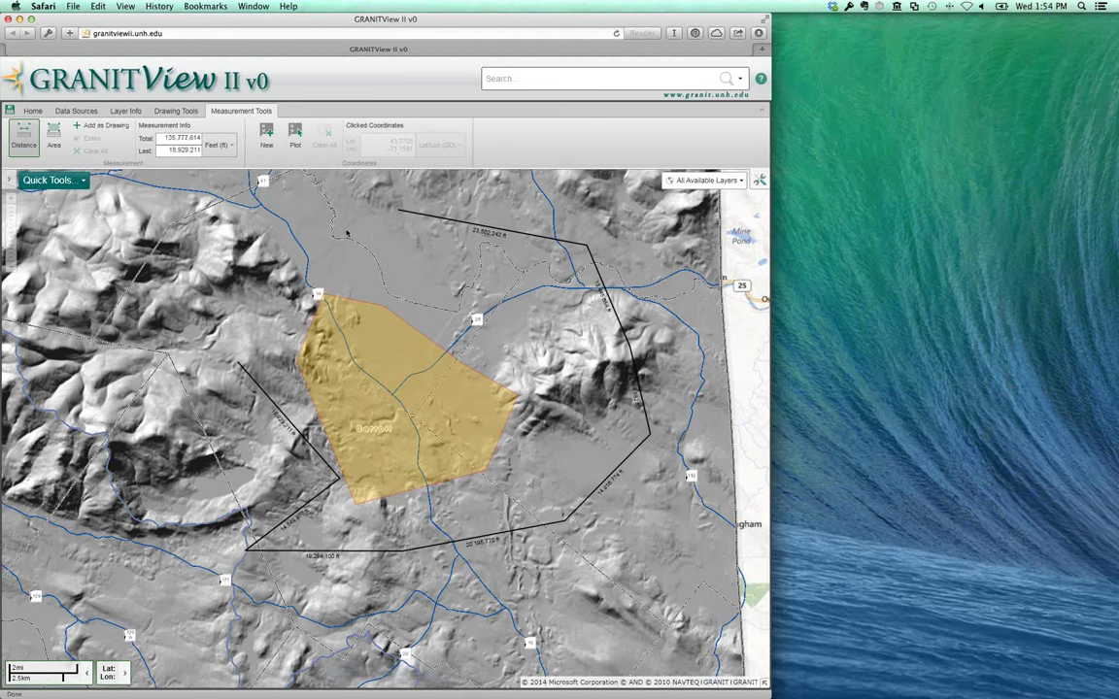
Change the distance measurement unit to meters and finally to yards
click(212, 143)
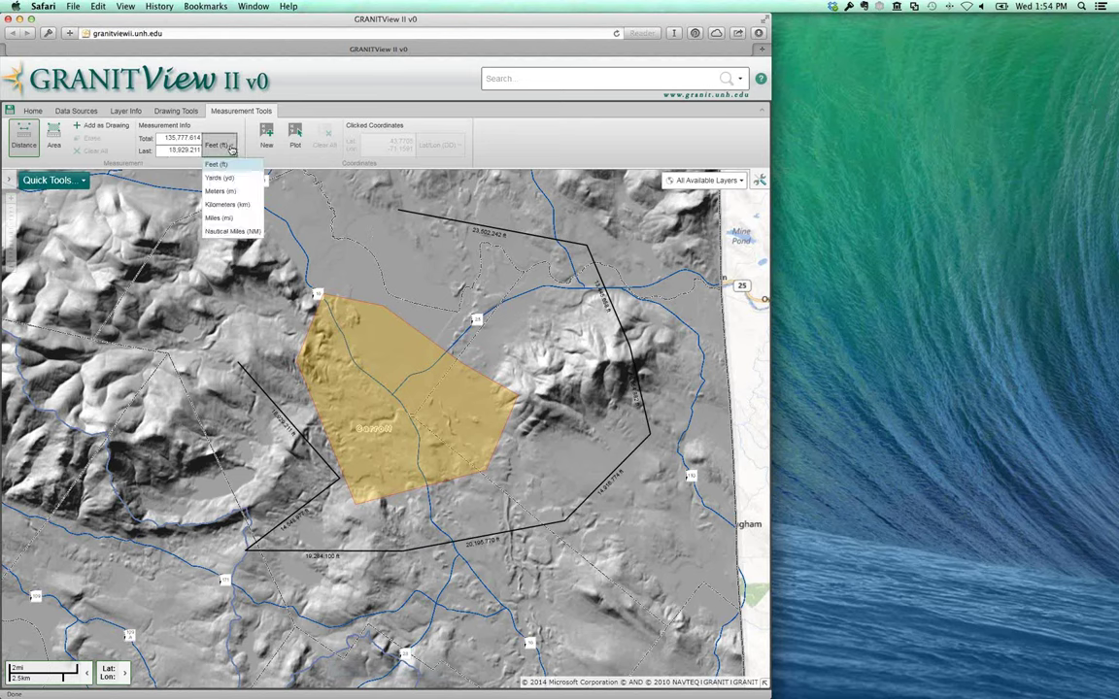
click(215, 191)
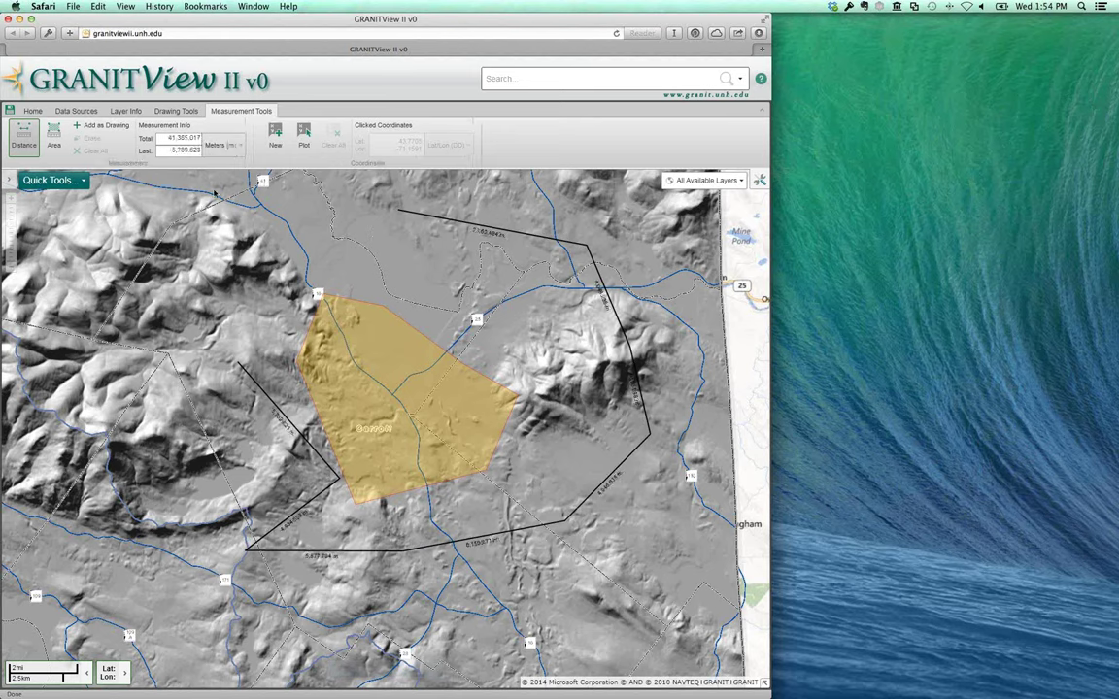
click(230, 148)
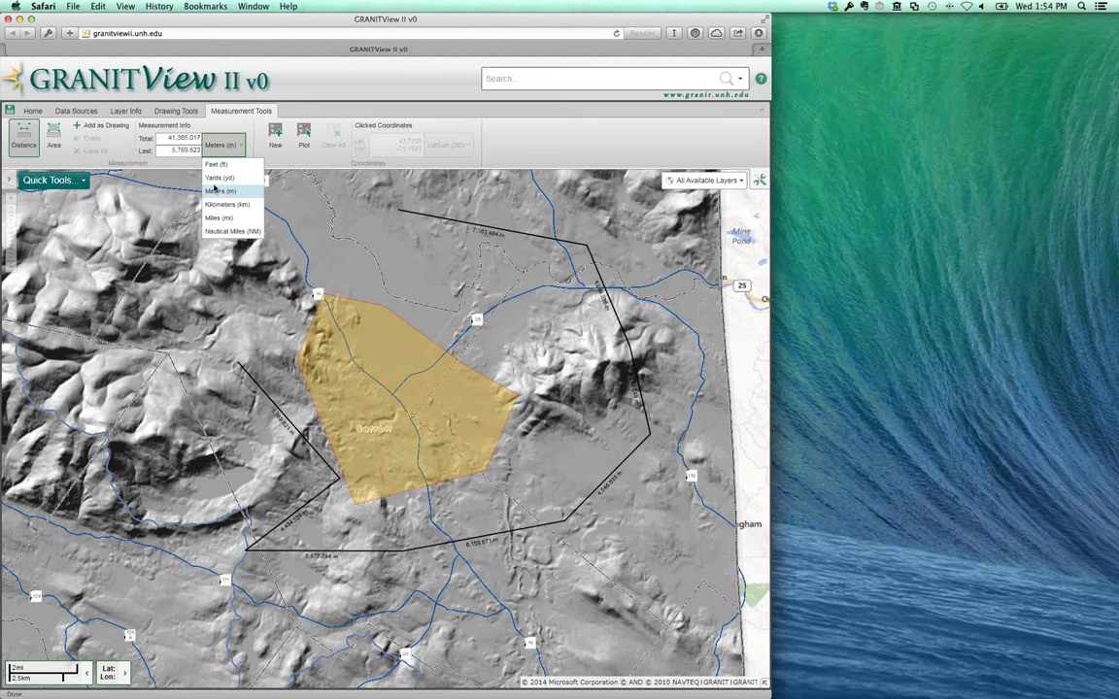
click(214, 180)
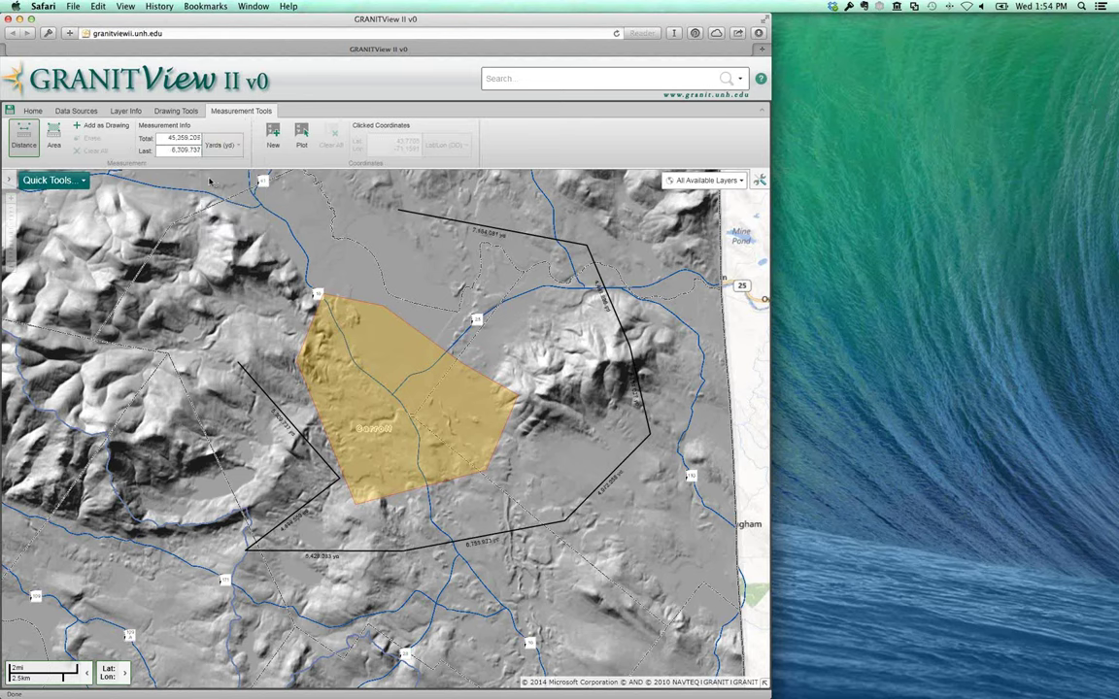
Measure the area and perimeter of a seven-sided region northwest of the yellow polygon
click(55, 139)
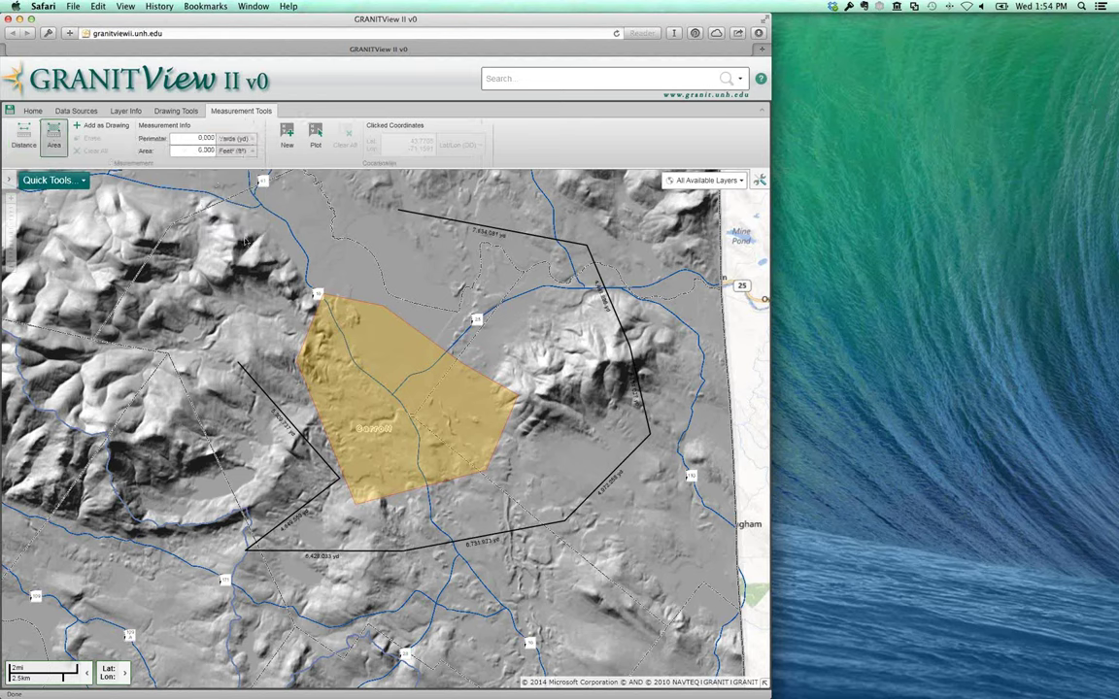
click(207, 278)
click(218, 363)
click(300, 366)
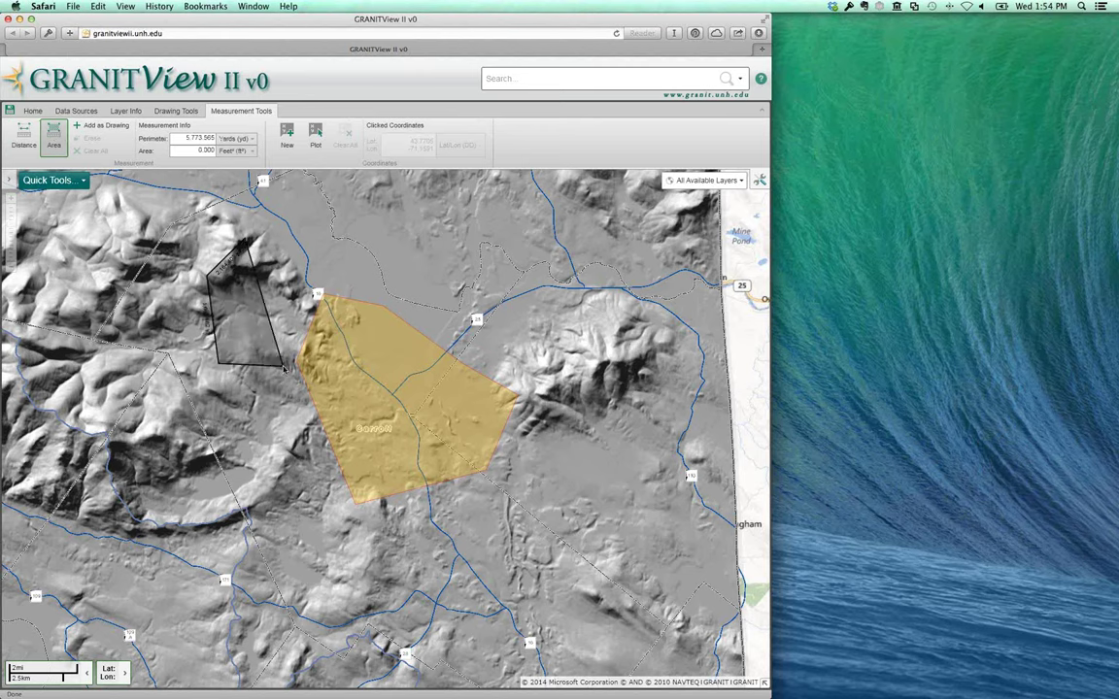
click(327, 279)
click(391, 214)
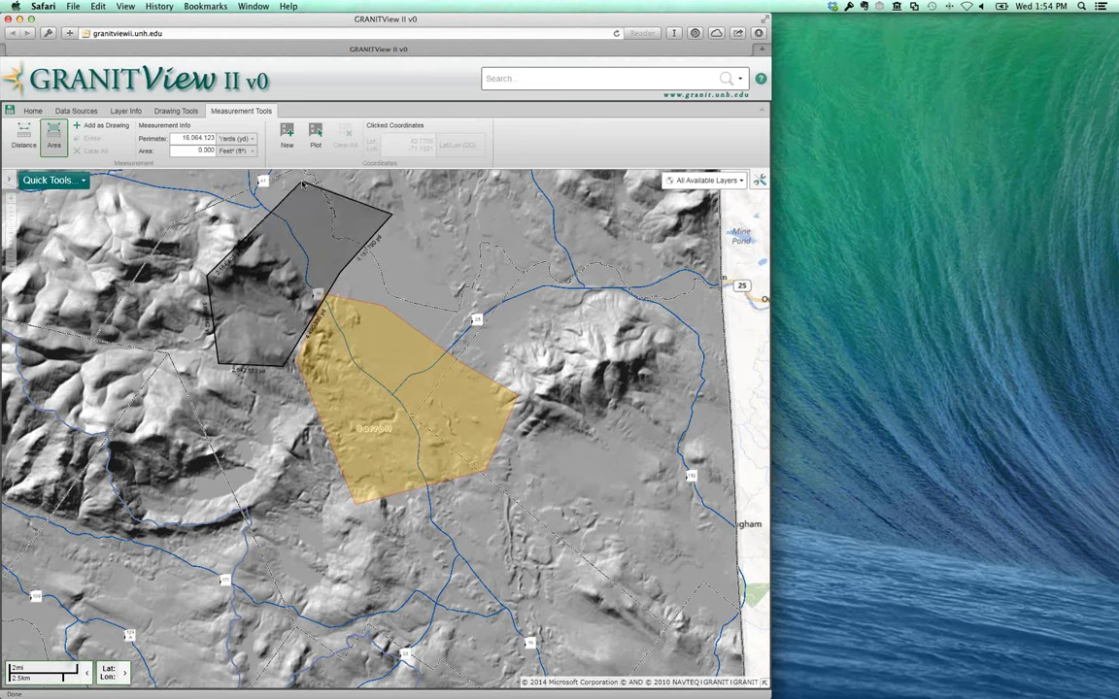
double_click(302, 183)
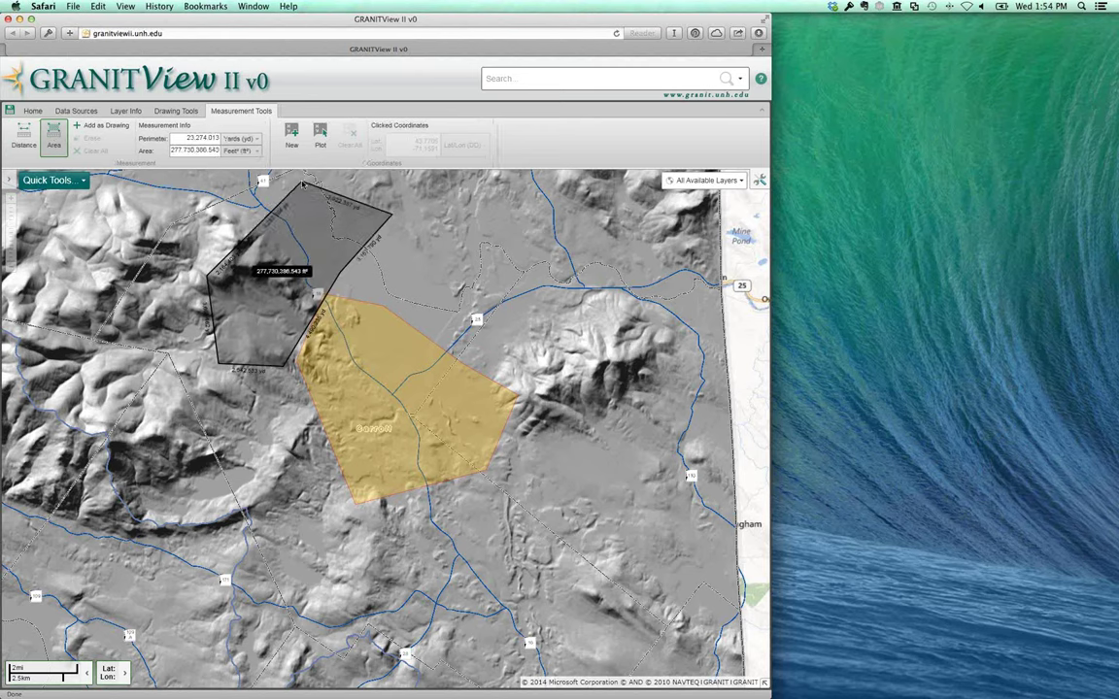
Measure the area of a six-sided region overlapping the yellow polygon's northeastern edge, and add the measurement as a drawing
click(467, 218)
click(540, 218)
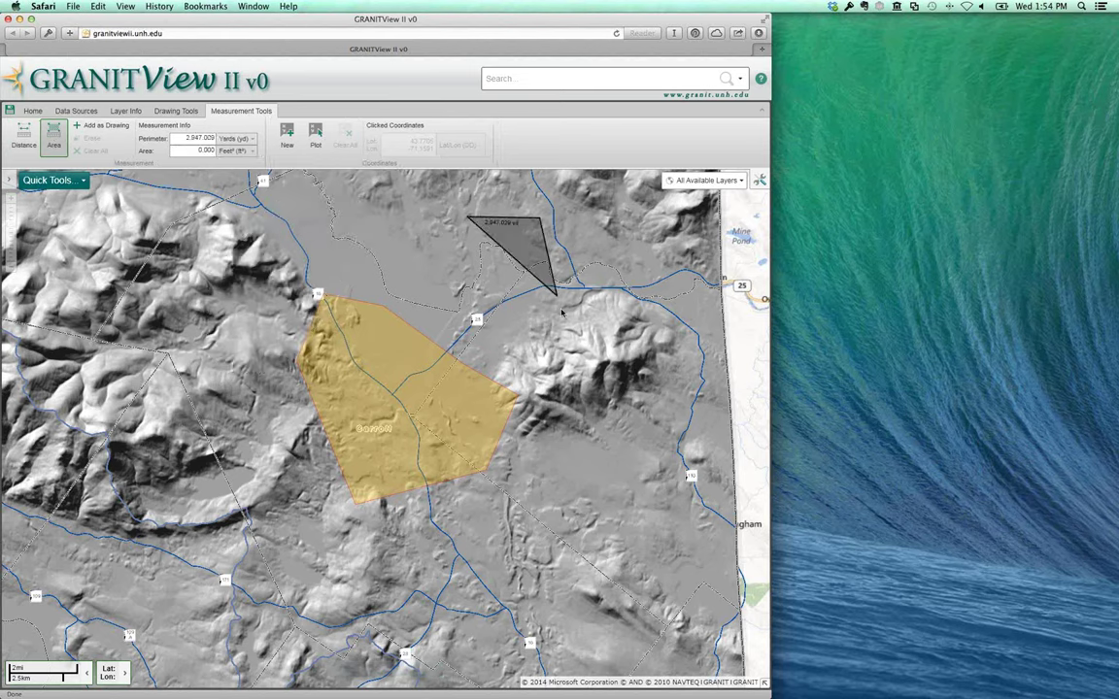
click(563, 315)
click(474, 396)
click(385, 369)
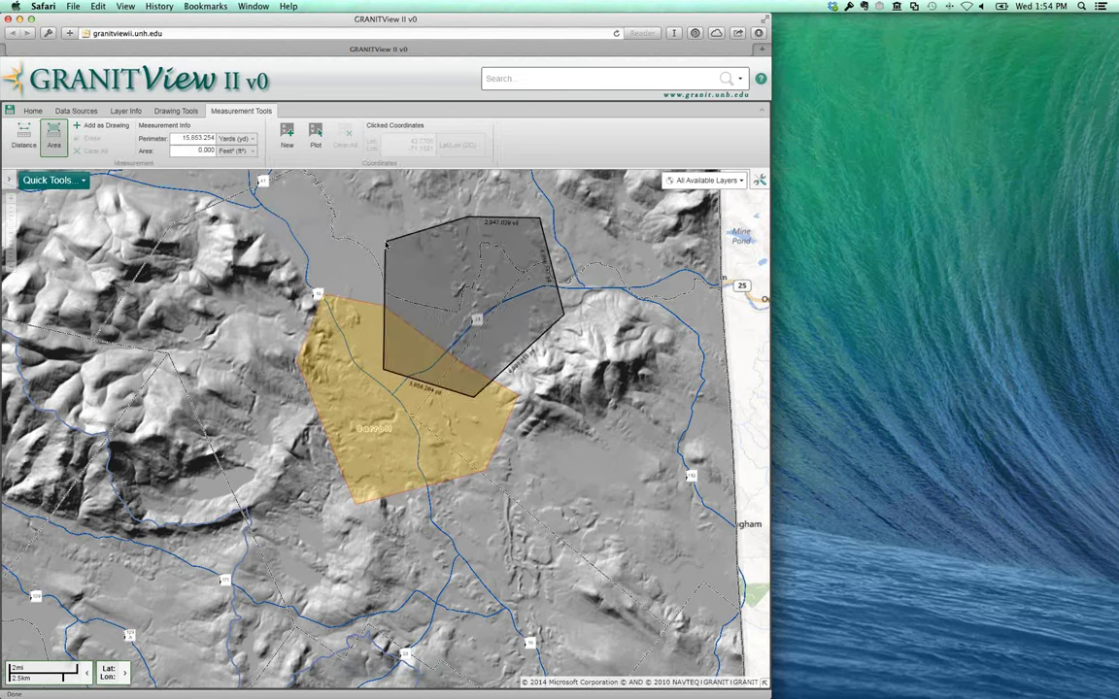
double_click(385, 243)
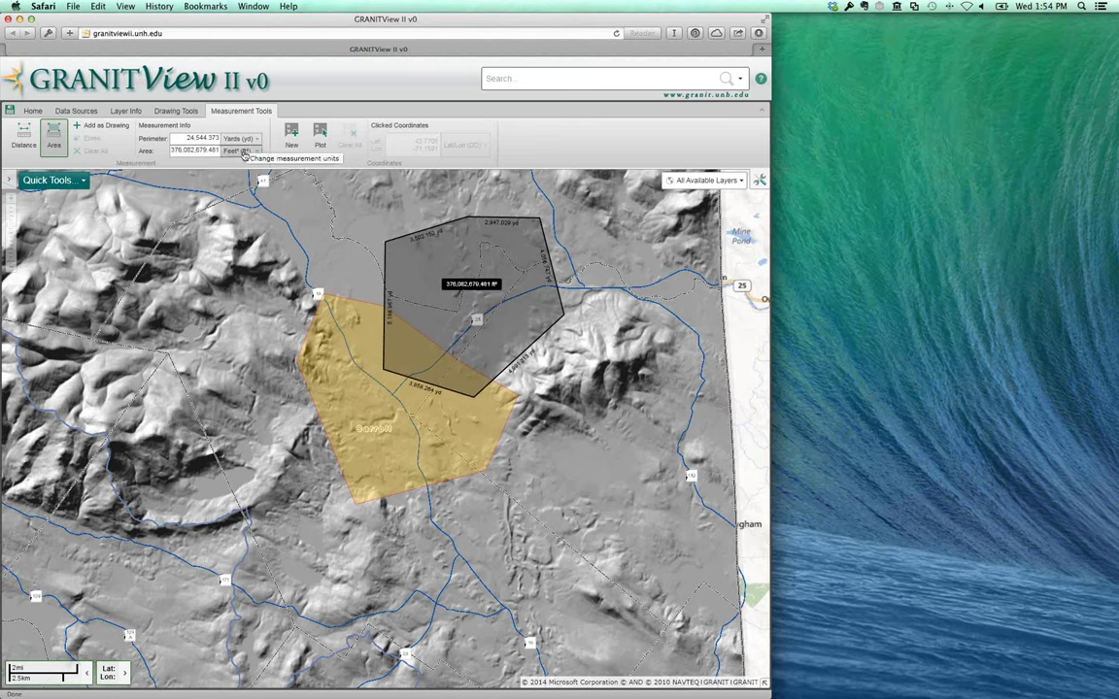
click(105, 127)
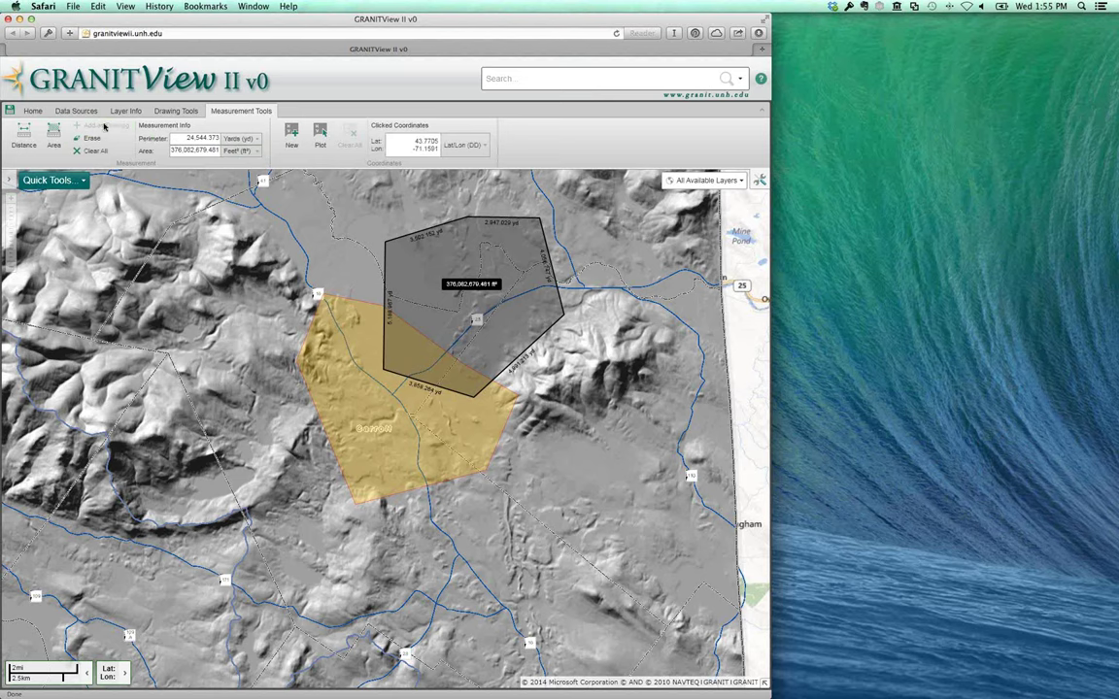
Measure the distance along a five-segment path running from north of the yellow polygon around to its west side
click(27, 141)
click(326, 210)
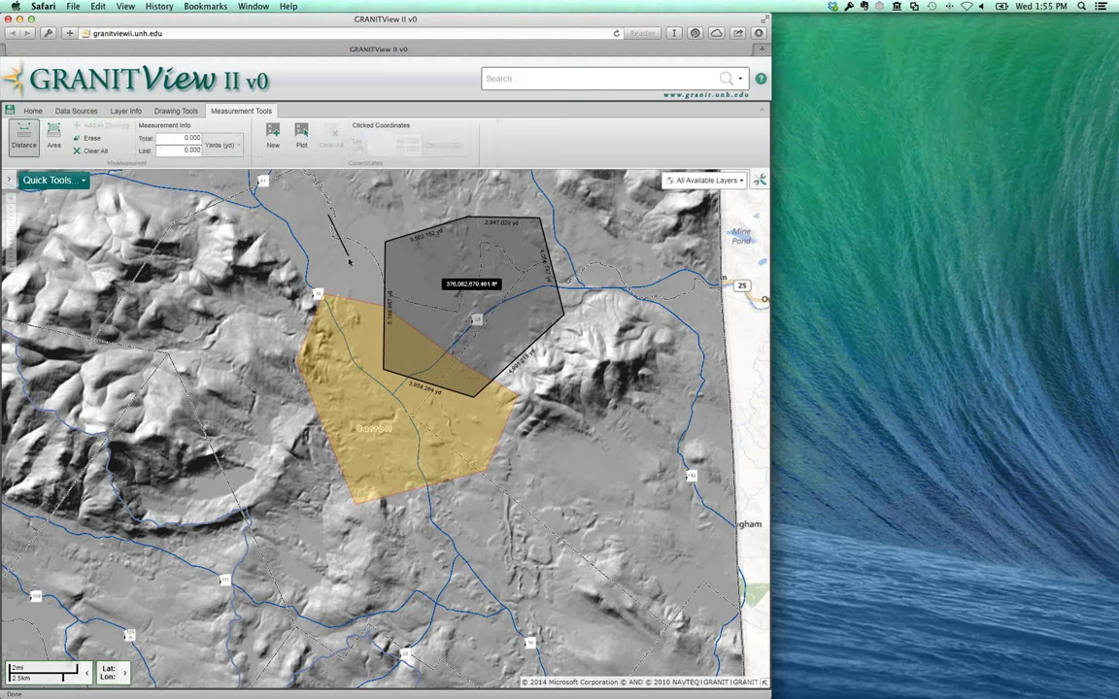
click(349, 256)
click(313, 285)
click(235, 310)
click(226, 368)
double_click(268, 442)
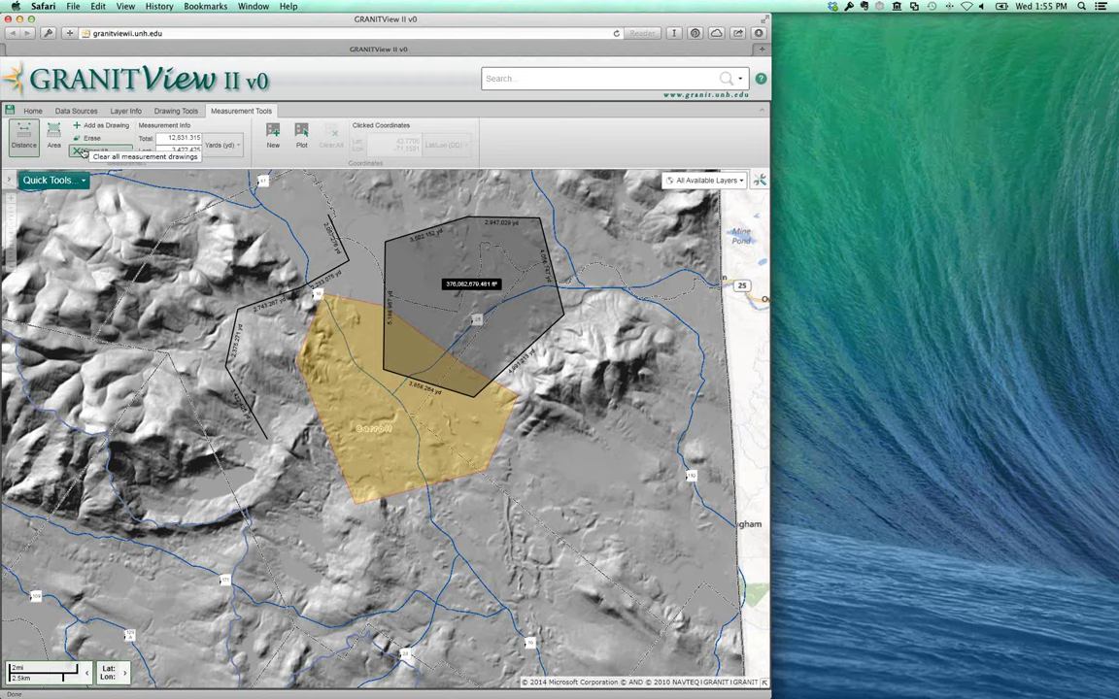
Clear all measurement drawings from the map and pan to the area northwest of the yellow polygon
click(83, 152)
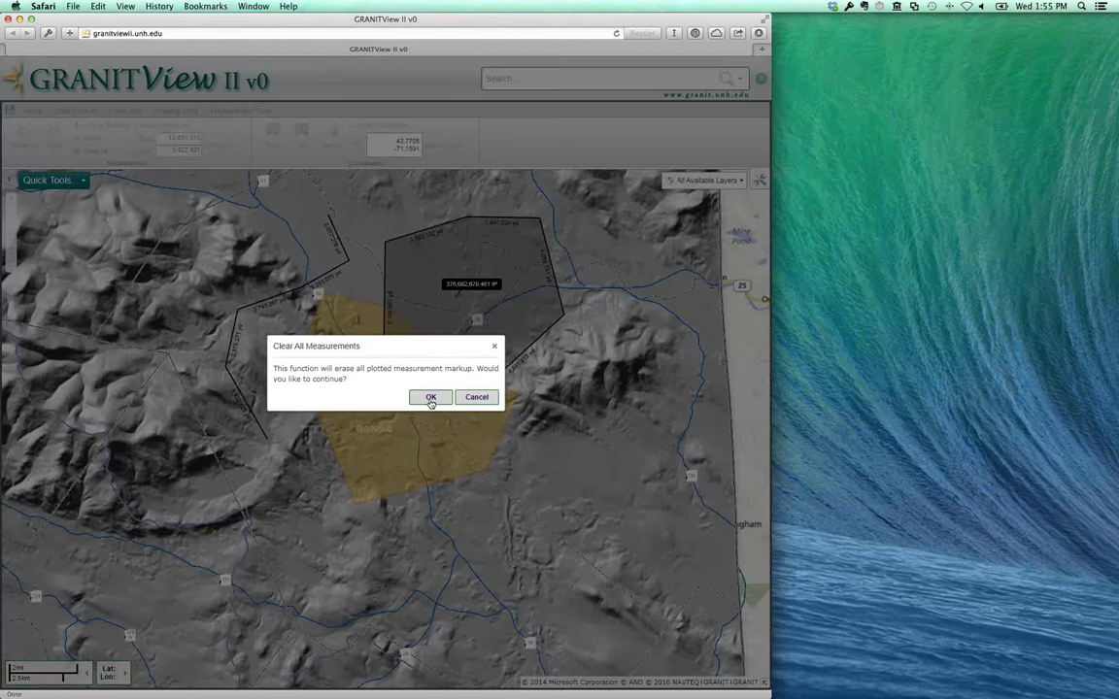
click(431, 398)
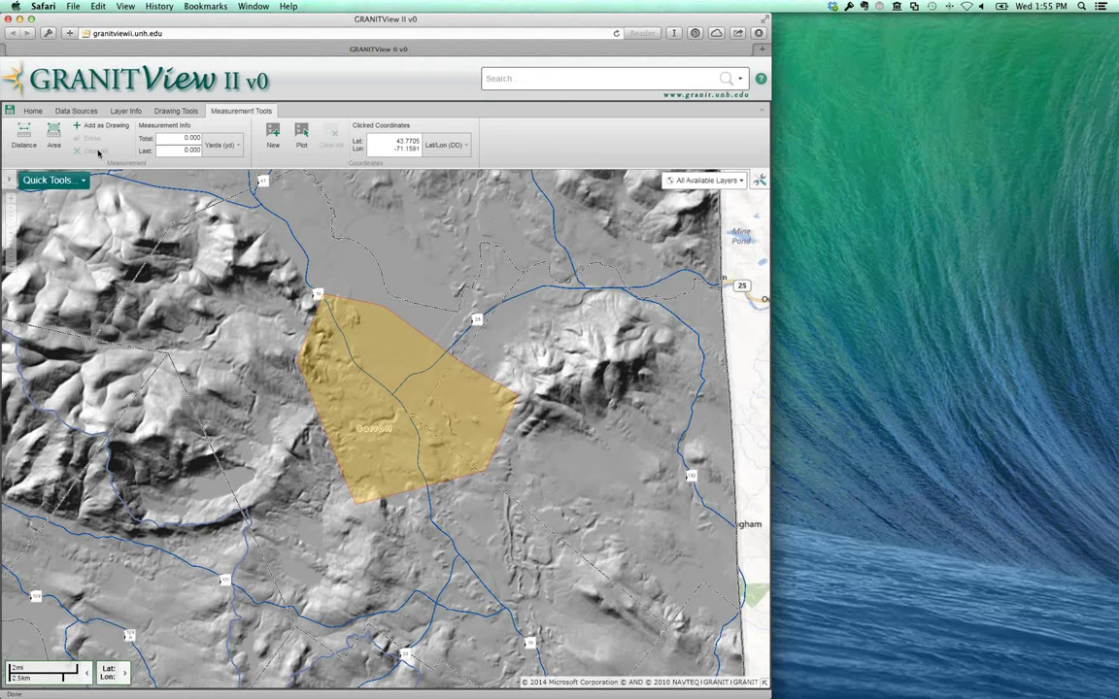
click(33, 111)
click(67, 134)
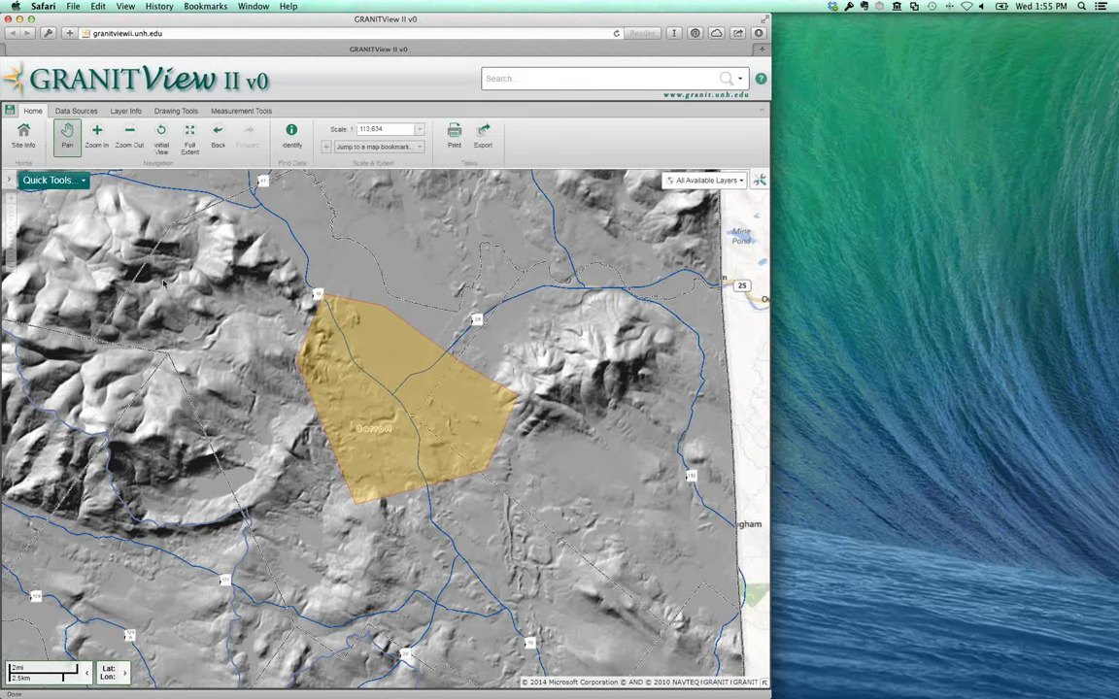
drag(199, 304, 549, 446)
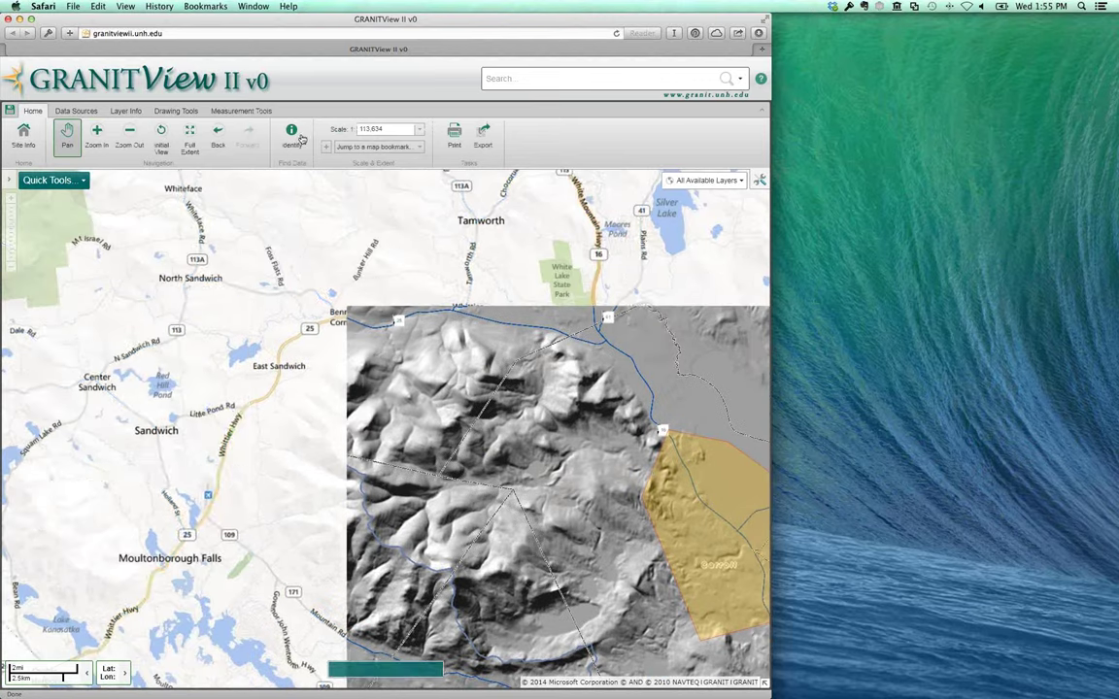
Try to add a custom coordinate in the Lat/Lon (DD) system with the latitude and longitude left blank
click(236, 110)
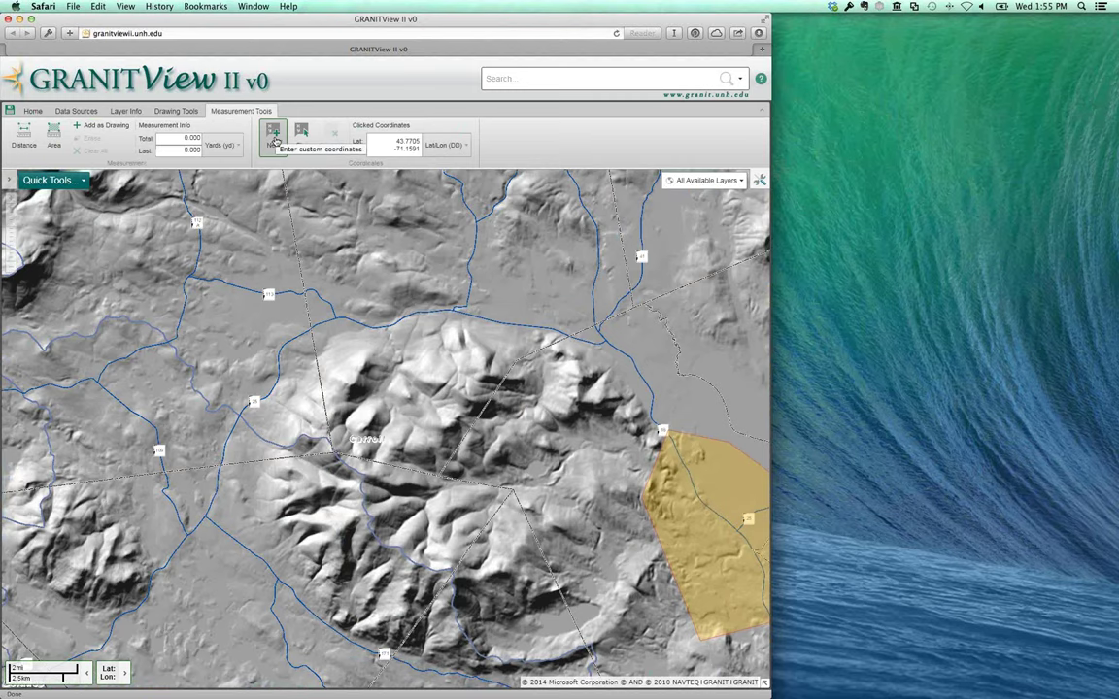
click(275, 142)
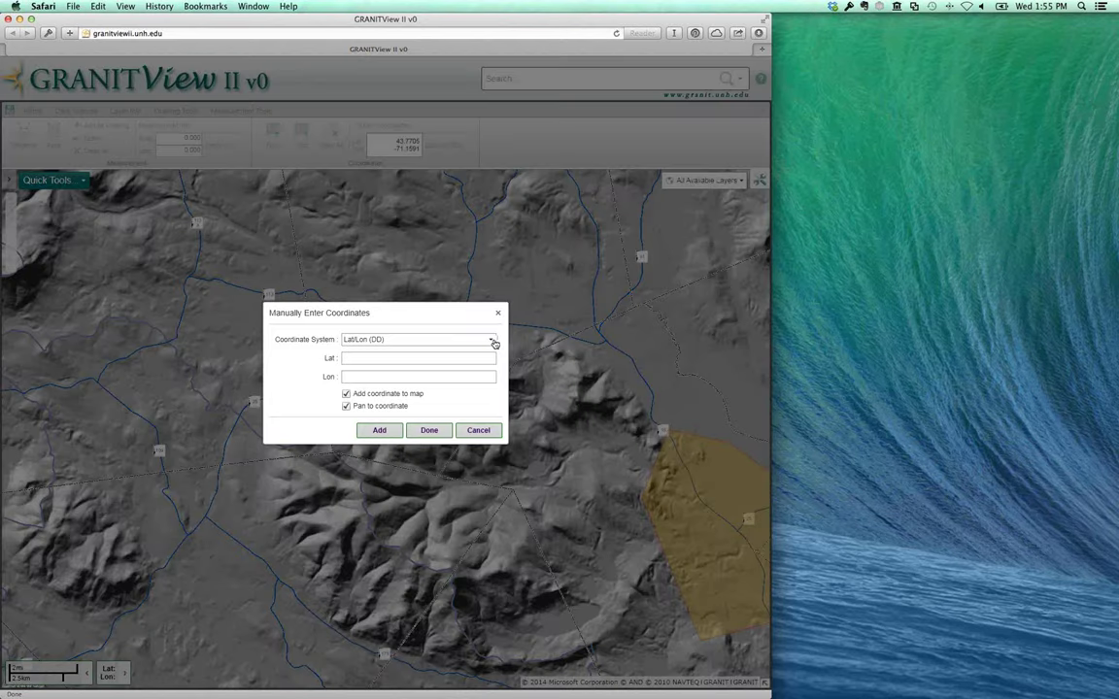
click(493, 342)
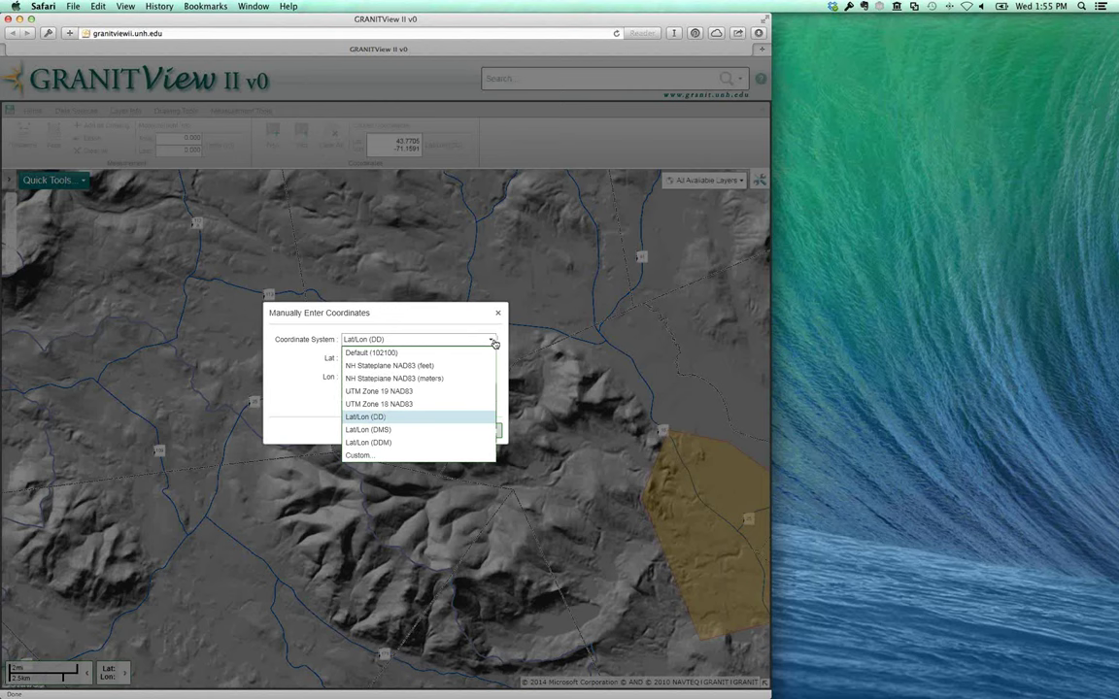
click(365, 419)
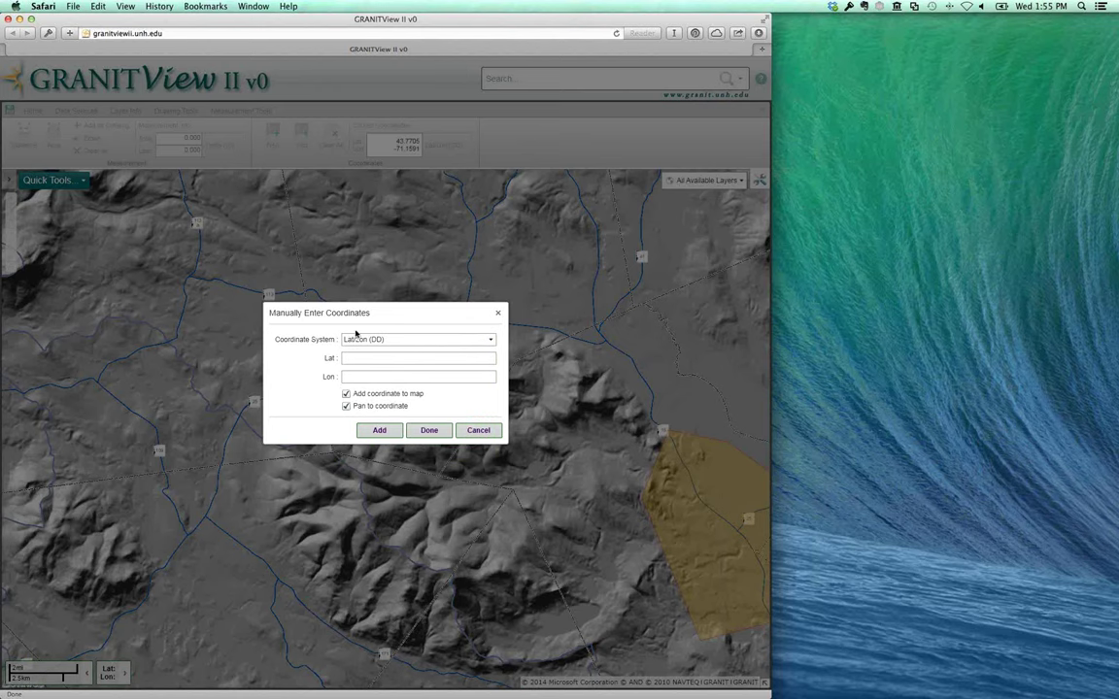
click(429, 433)
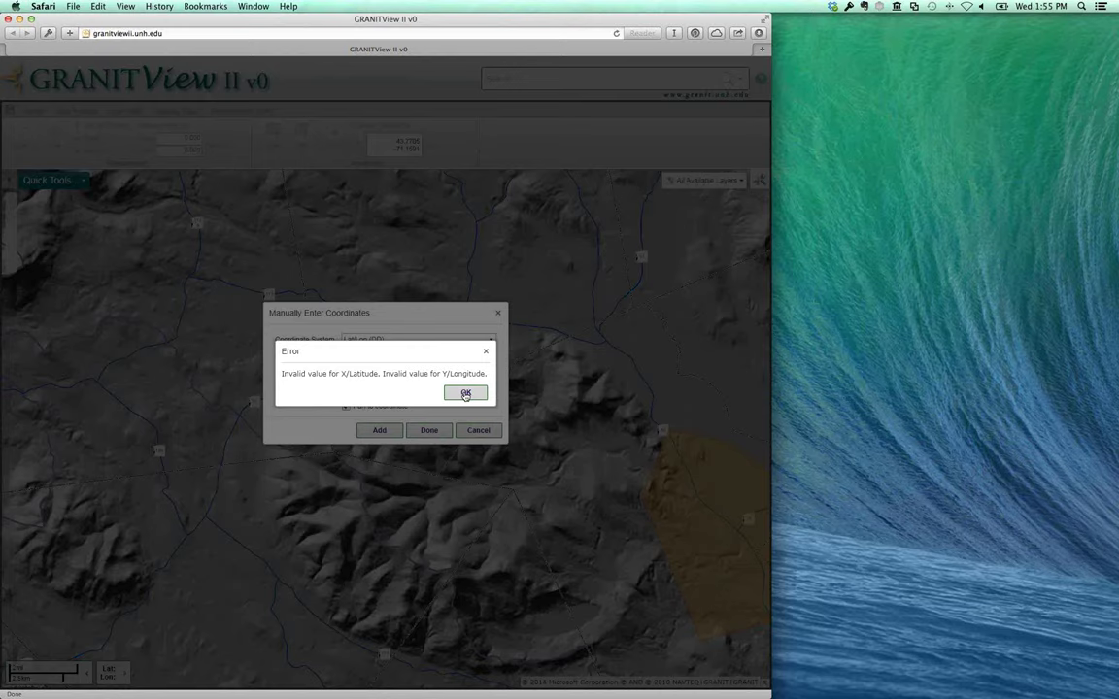
click(466, 394)
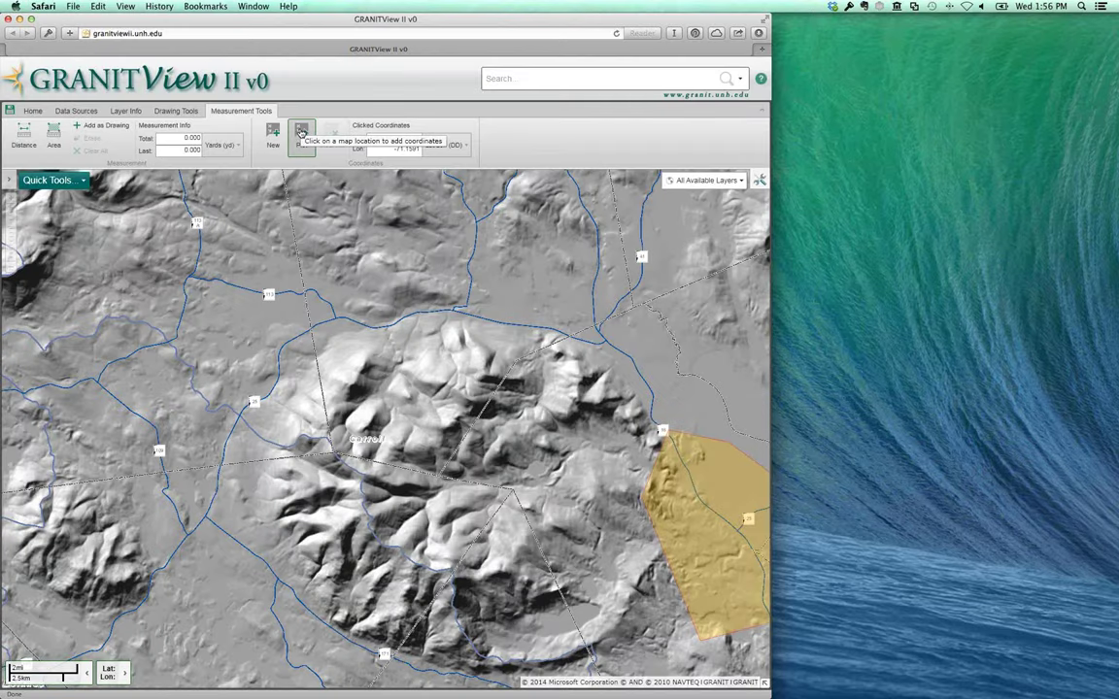
Plot the coordinates of five map locations across the area west and northwest of the yellow polygon
click(301, 133)
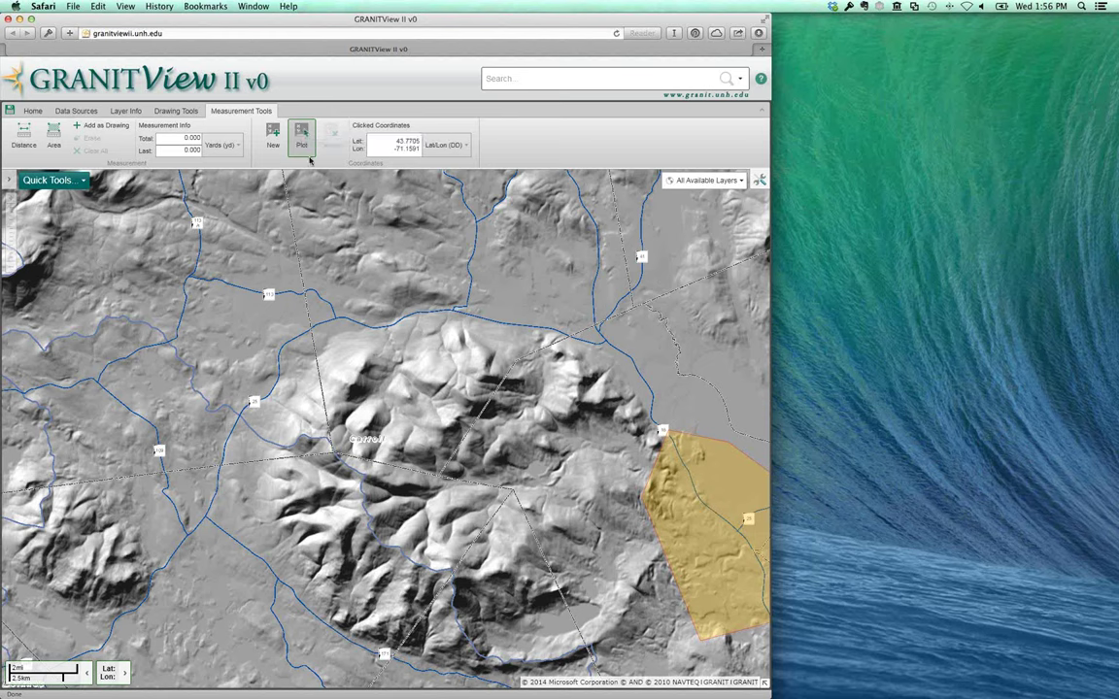
click(444, 258)
click(345, 272)
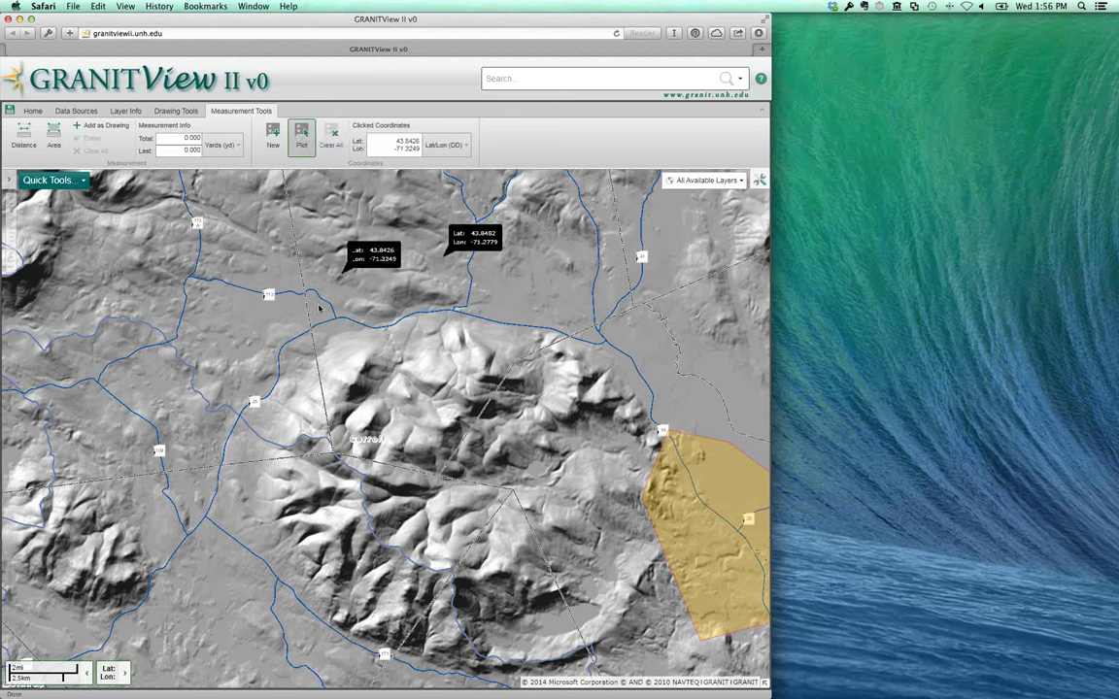
click(268, 366)
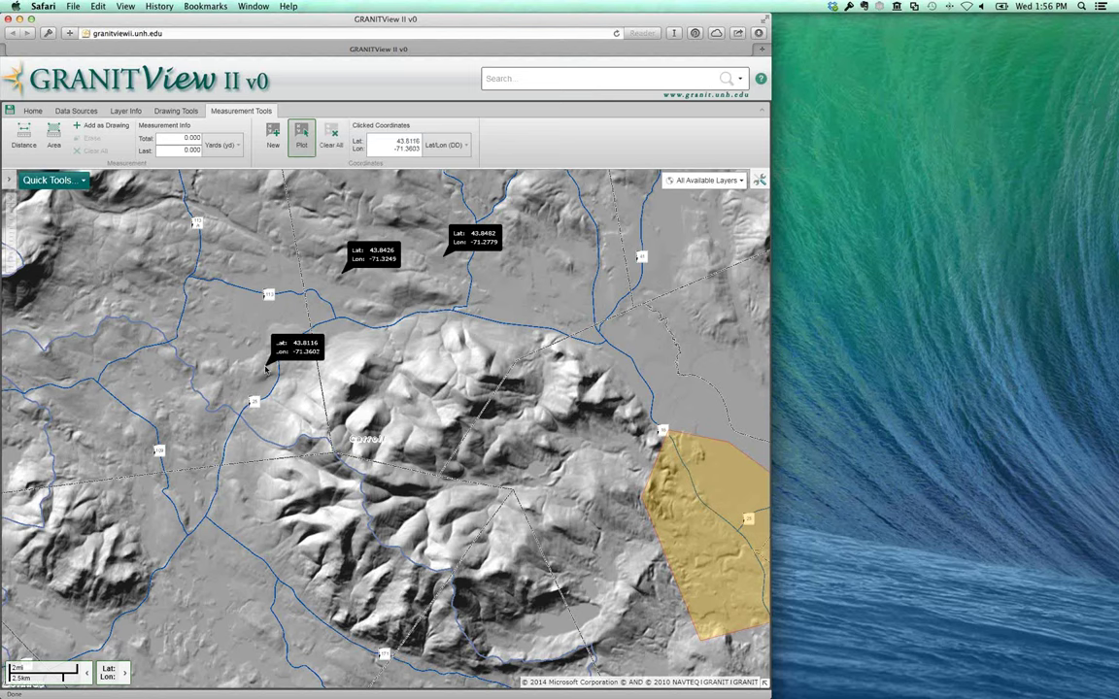
click(340, 455)
click(580, 312)
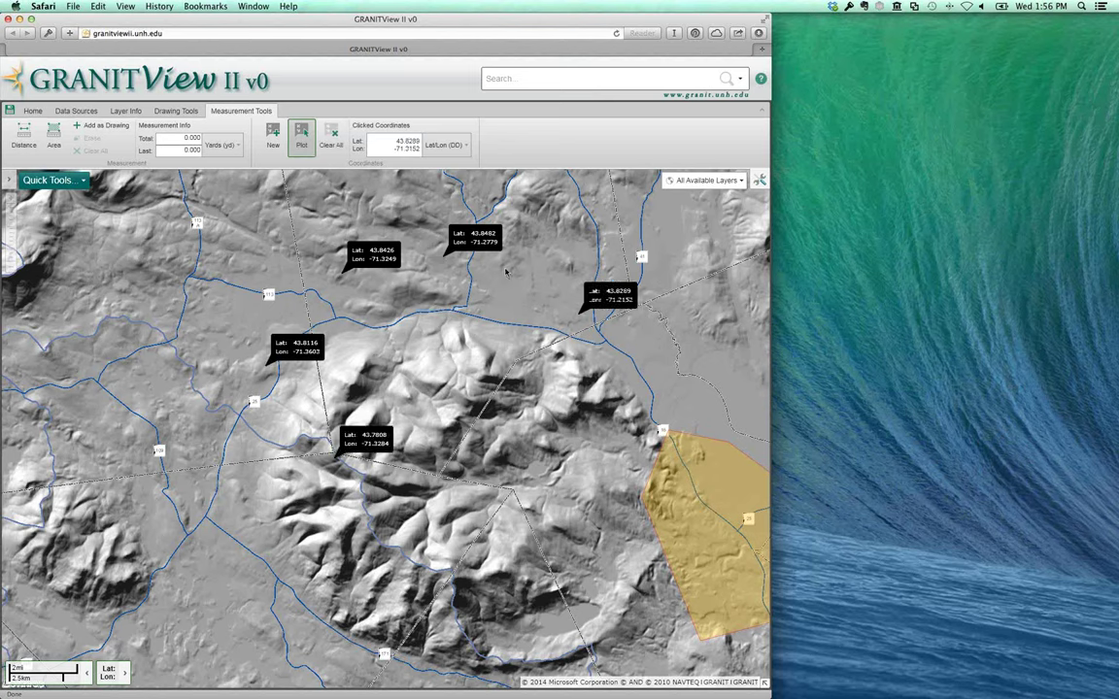
Change the plotted coordinates' system to Lat/Lon (DMS) and finally to NH Stateplane NAD83 (feet)
click(449, 145)
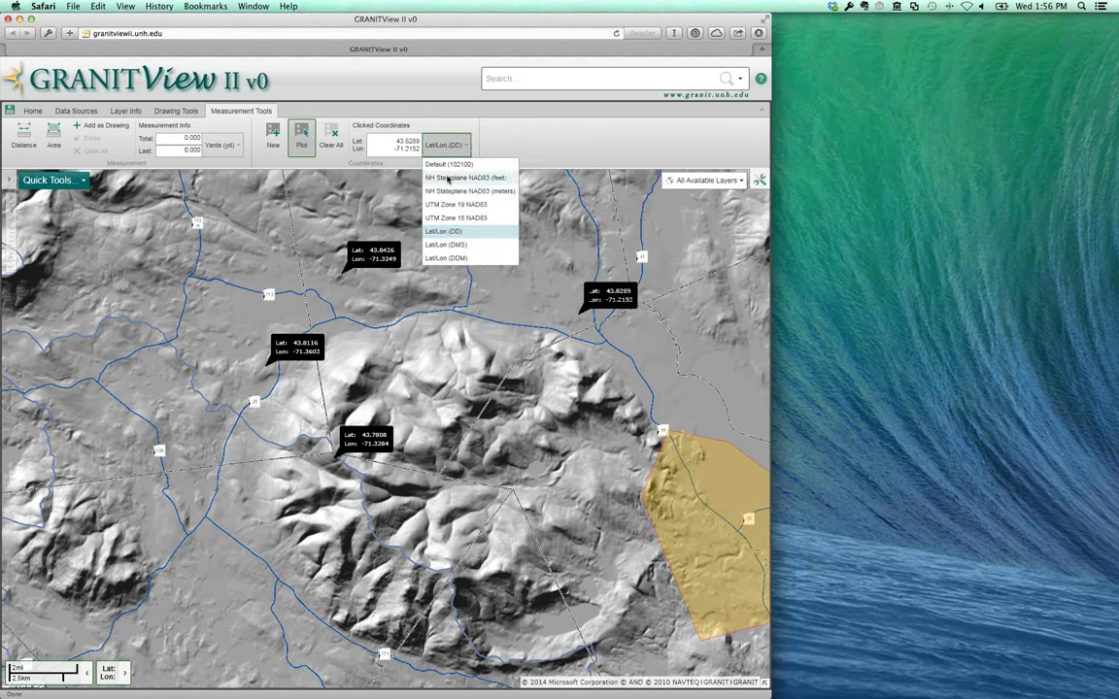
click(446, 244)
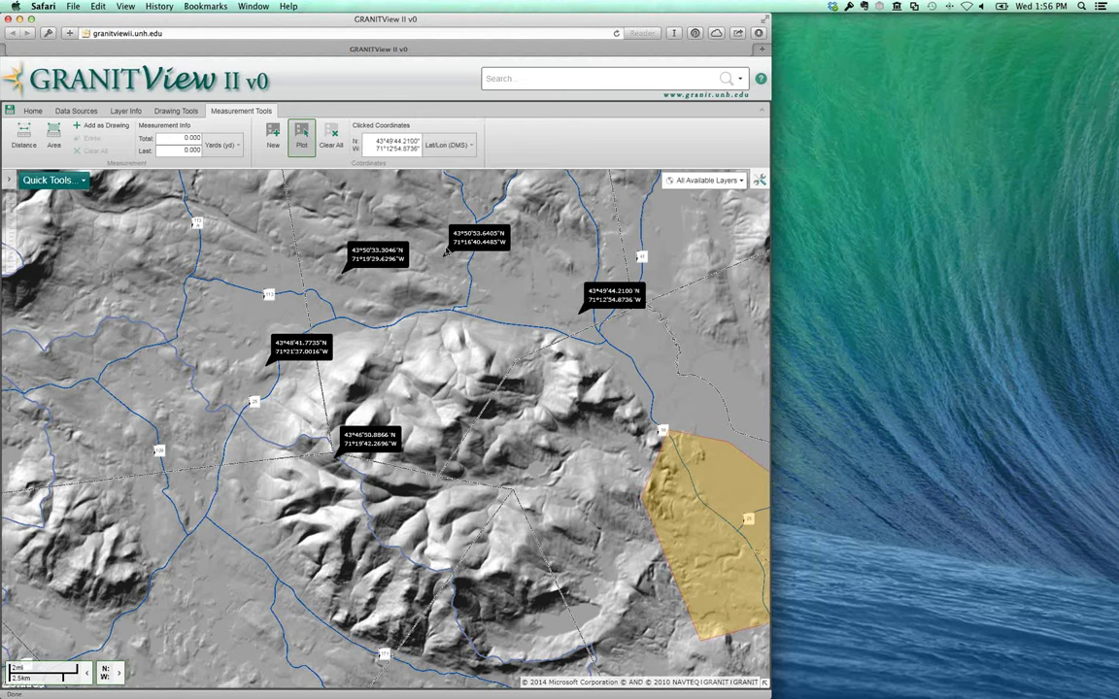
click(449, 145)
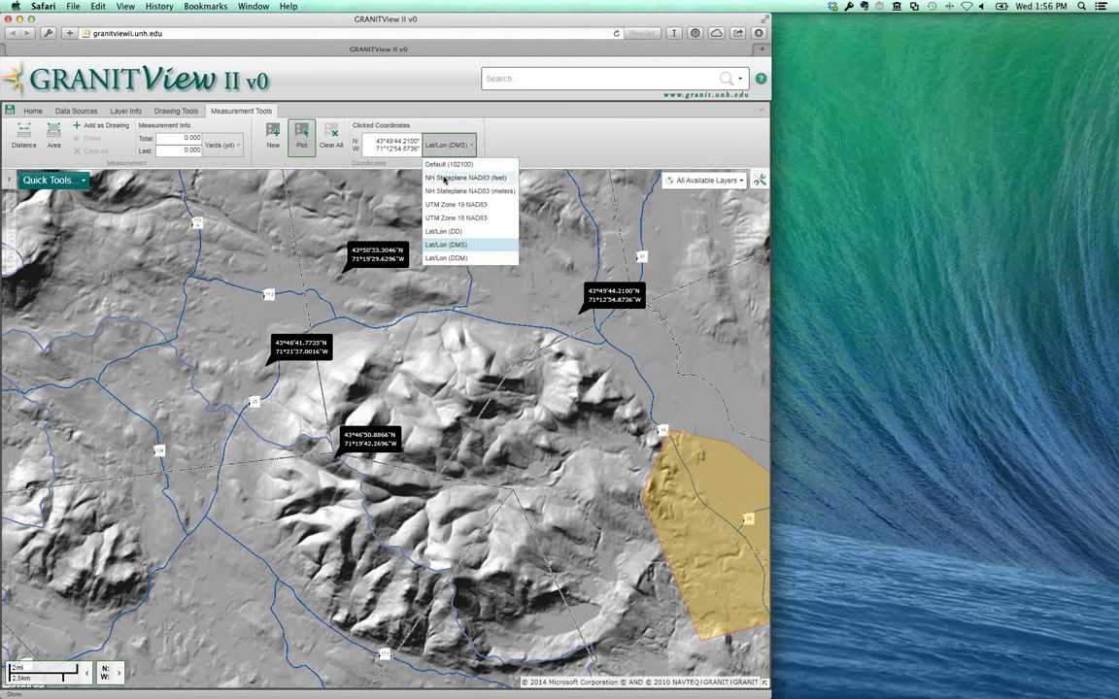
click(449, 178)
Expand the map's live coordinate readout and set its coordinate system to Lat/Lon (DMS)
click(119, 672)
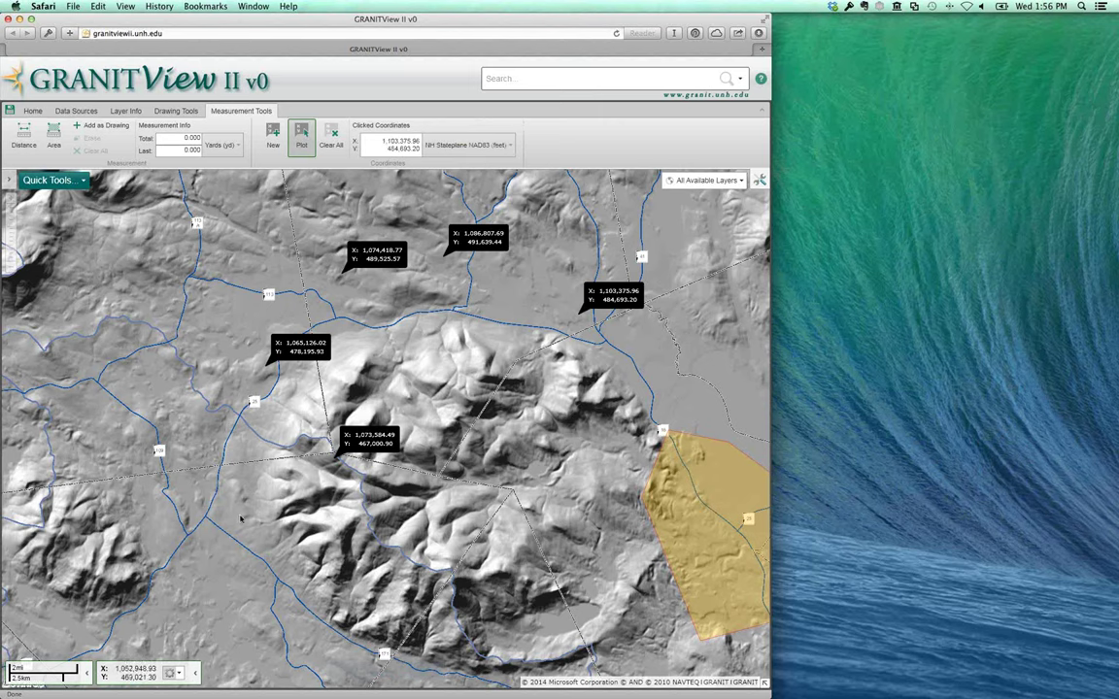
click(181, 676)
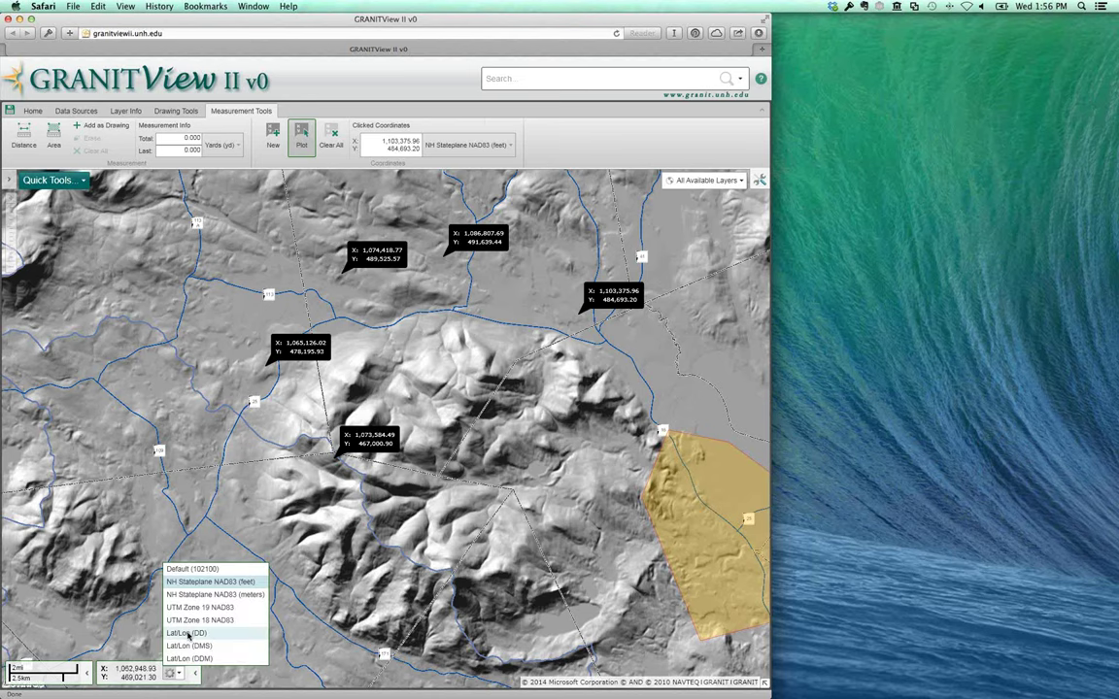
click(187, 644)
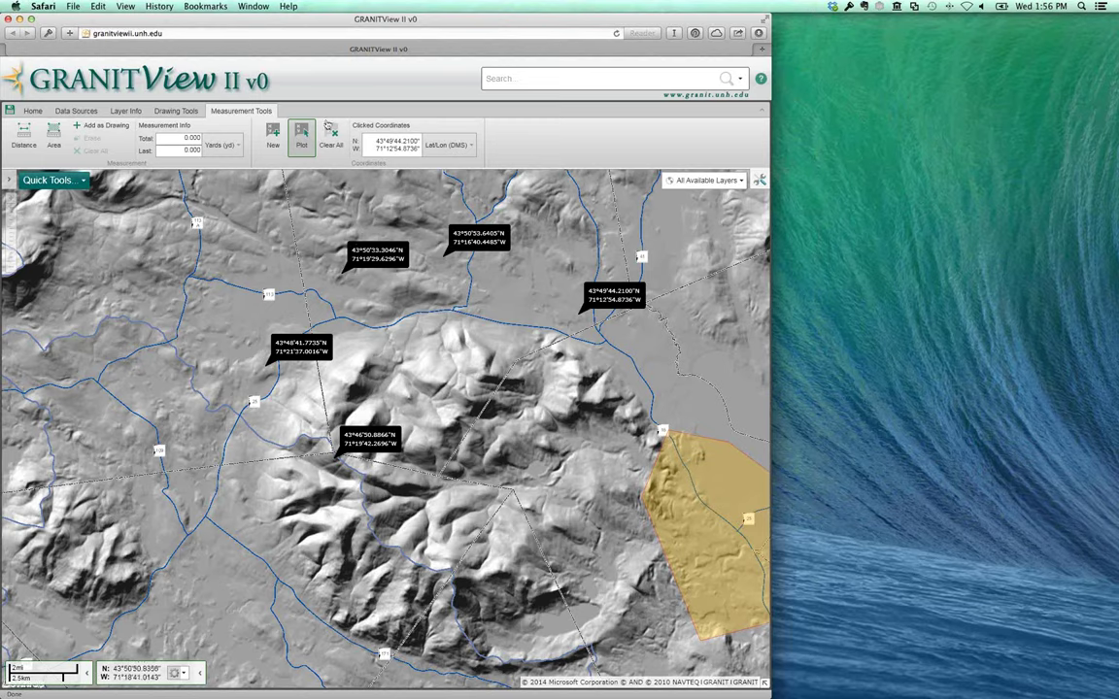
Clear all plotted coordinates from the map
click(330, 133)
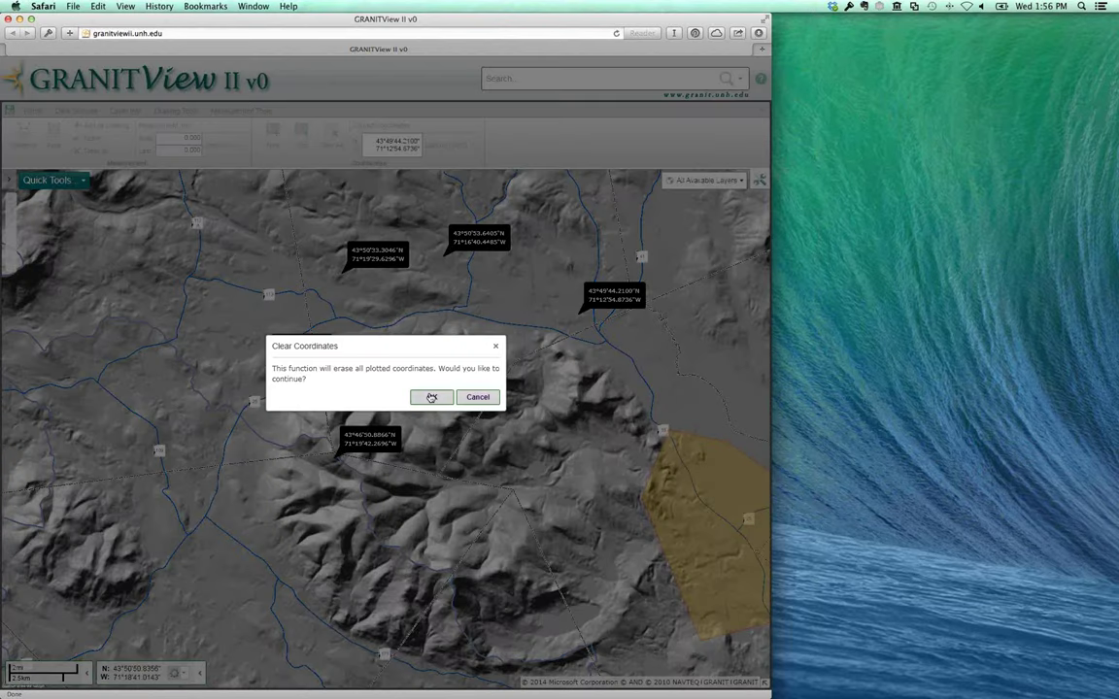
click(431, 397)
Show the map layer list and hide the Topography and Drawings layers
click(739, 183)
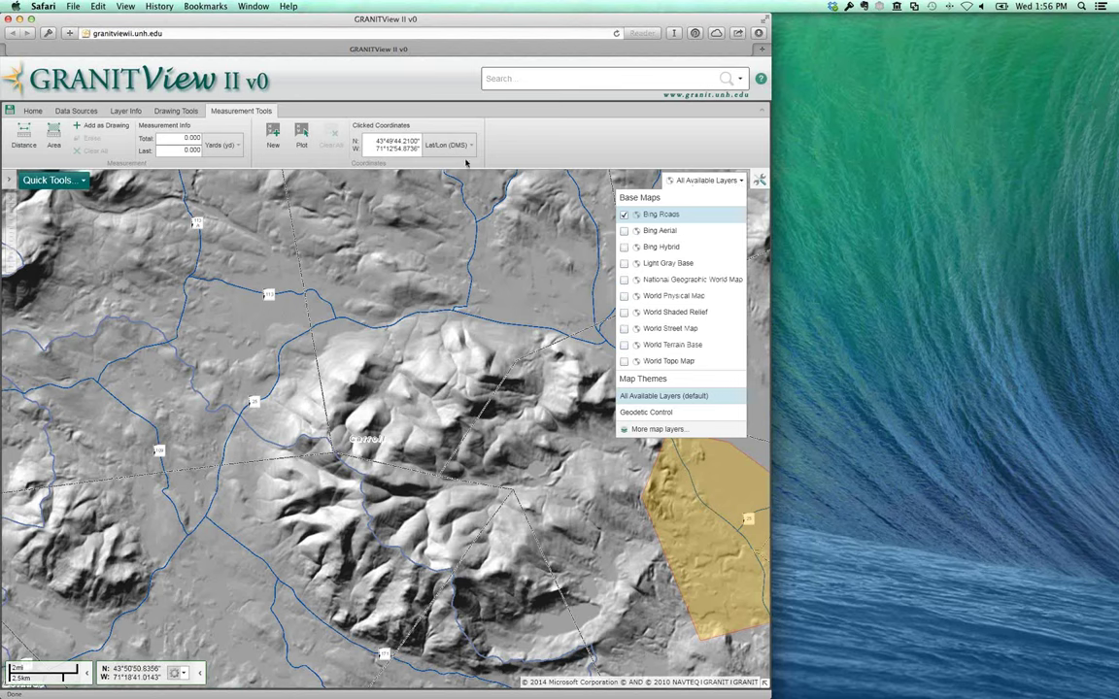
click(31, 111)
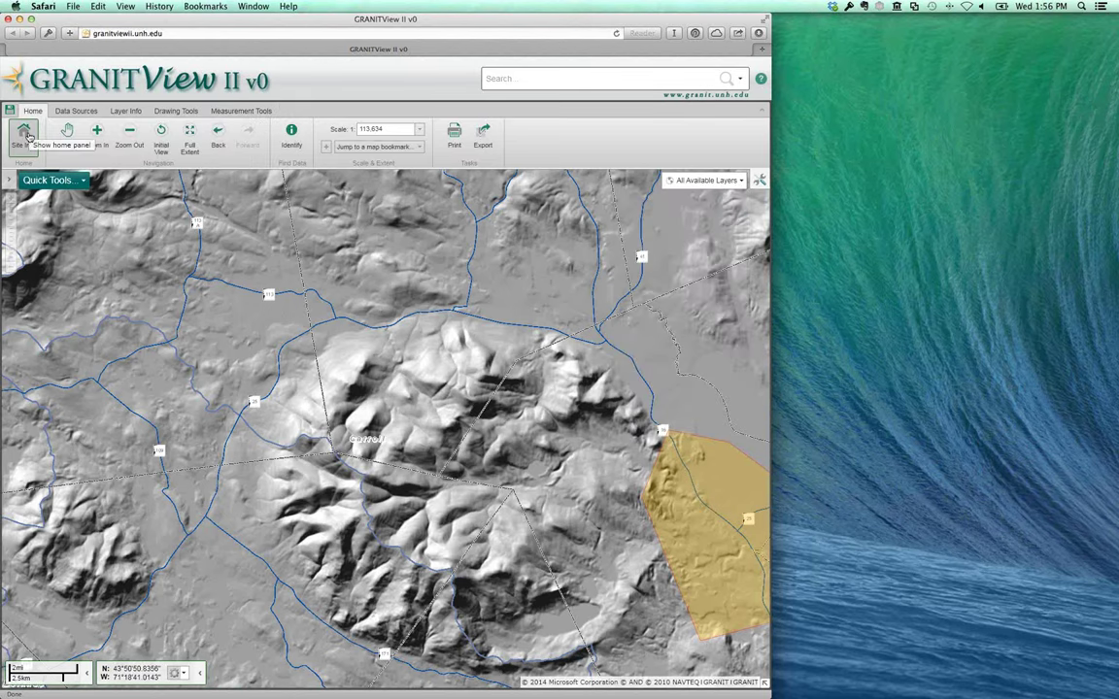
click(25, 136)
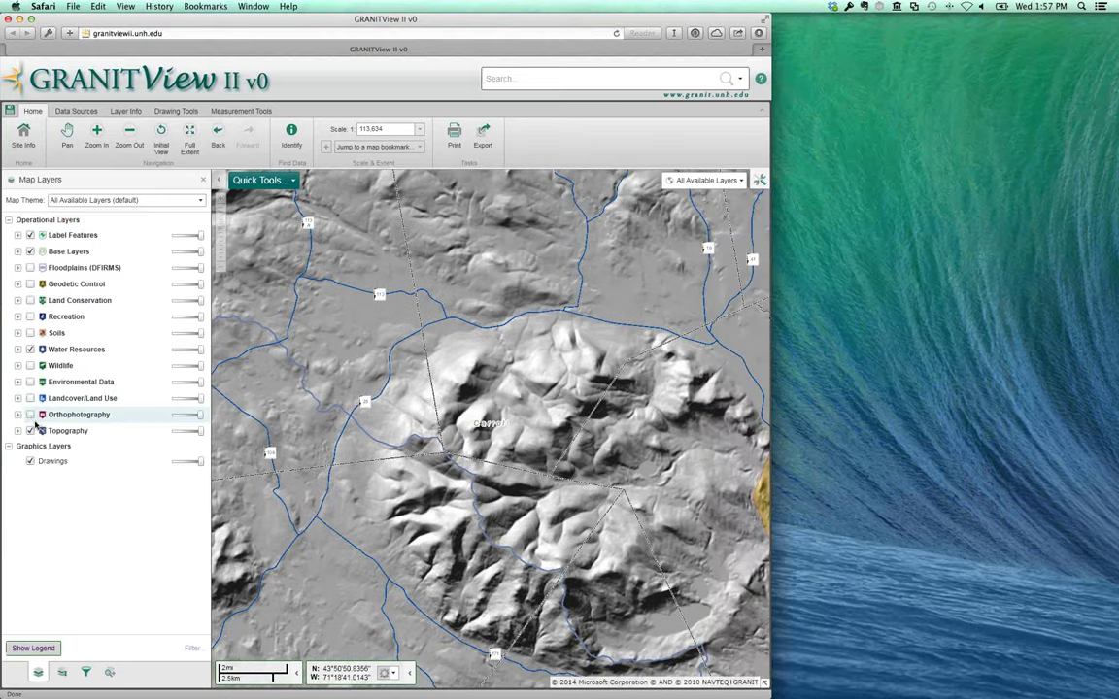
click(30, 430)
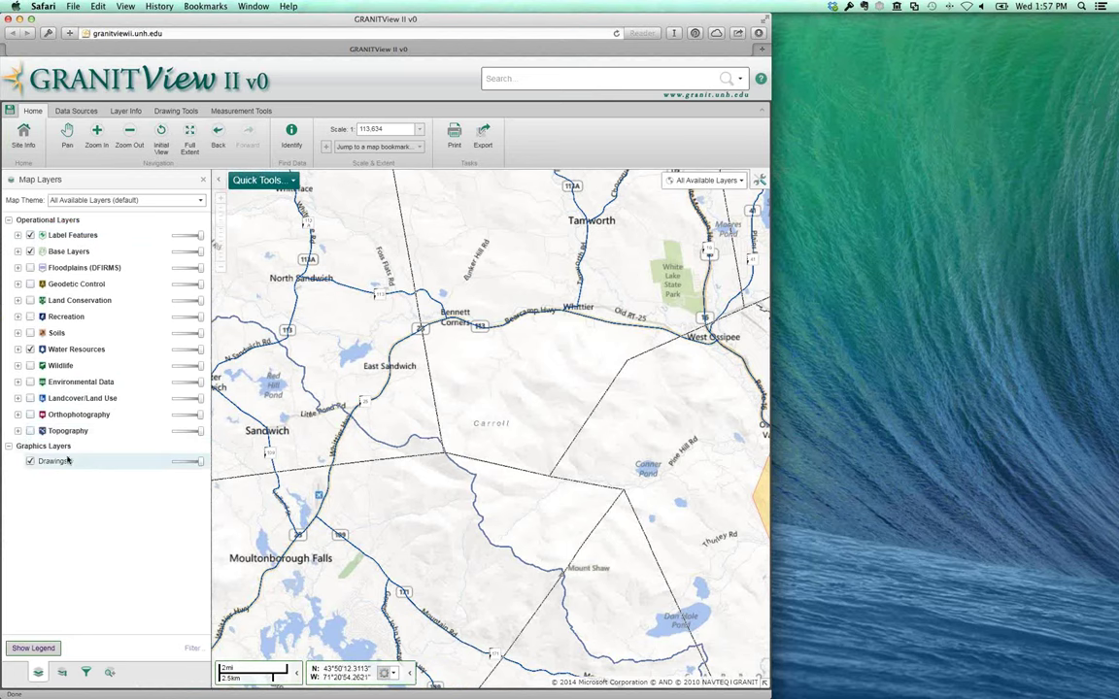
click(31, 461)
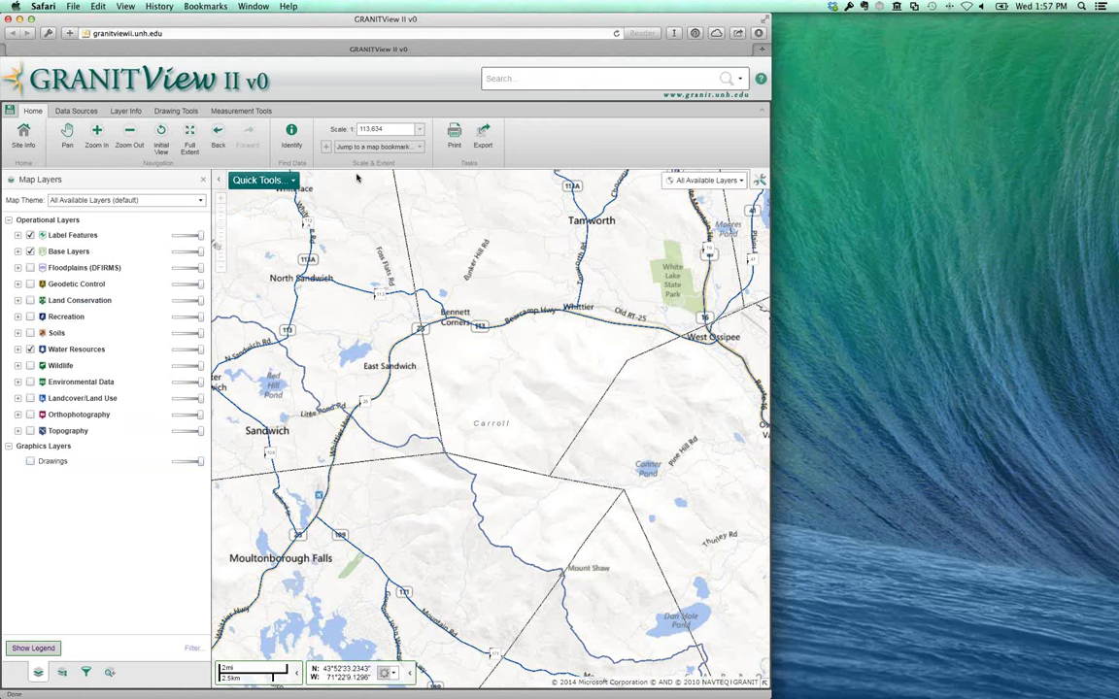
Switch the base map to Bing Hybrid and hide the Base Layers and Water Resources groups
click(723, 182)
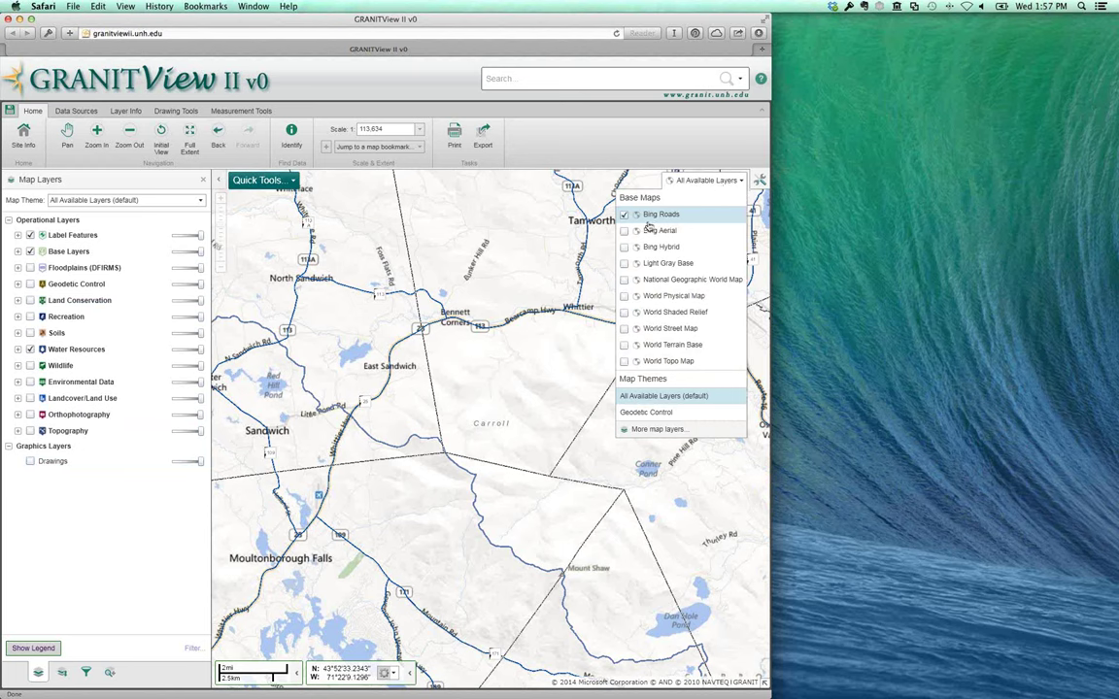
click(624, 247)
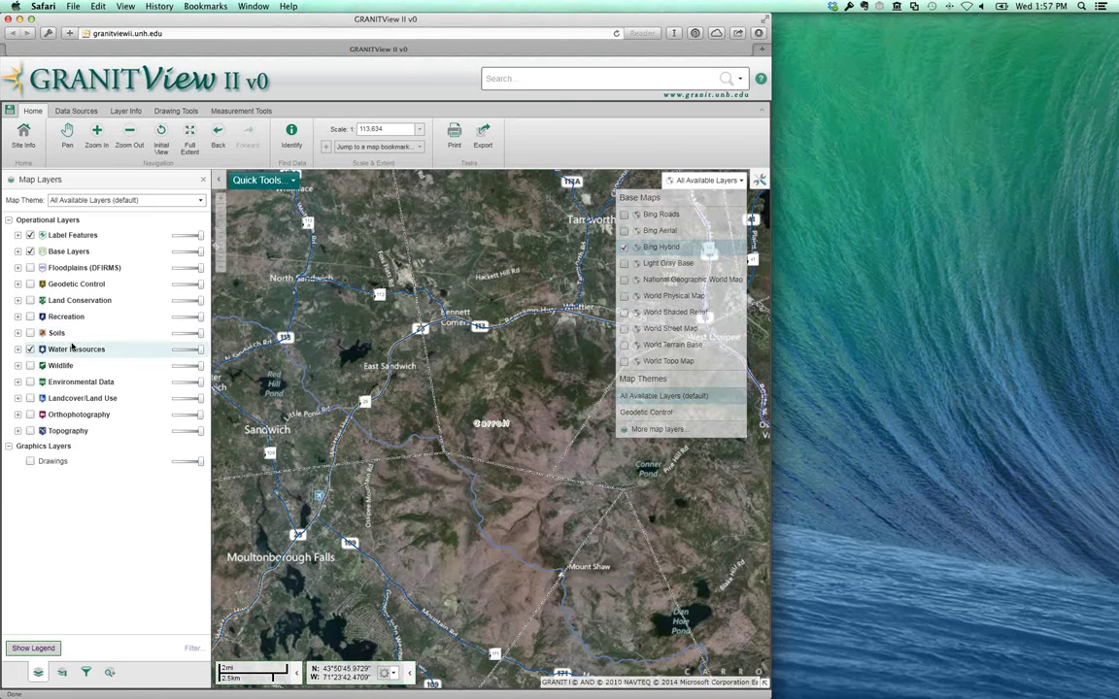
click(30, 348)
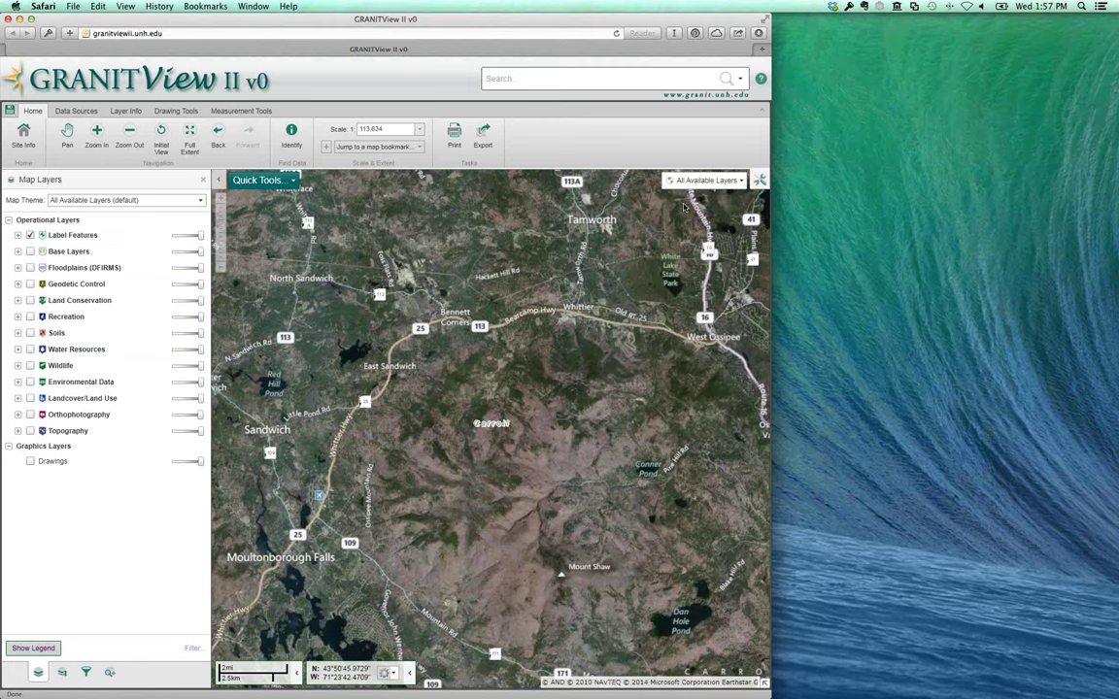
Try the Bing Aerial and National Geographic World Map base maps in place of Bing Hybrid
click(714, 183)
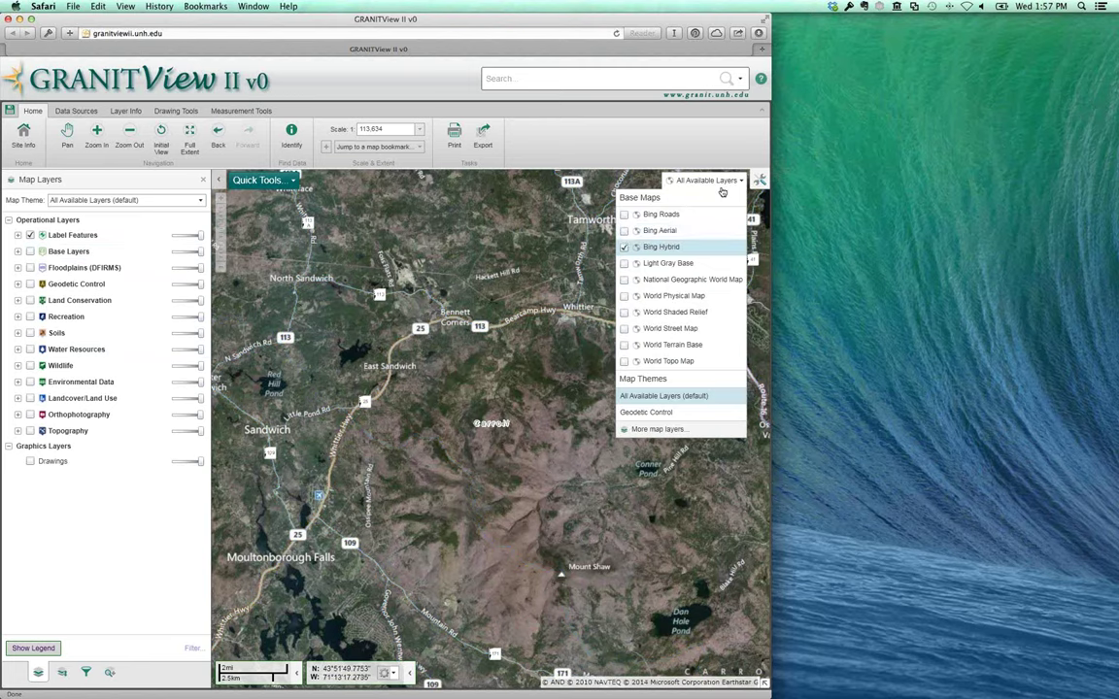
click(626, 232)
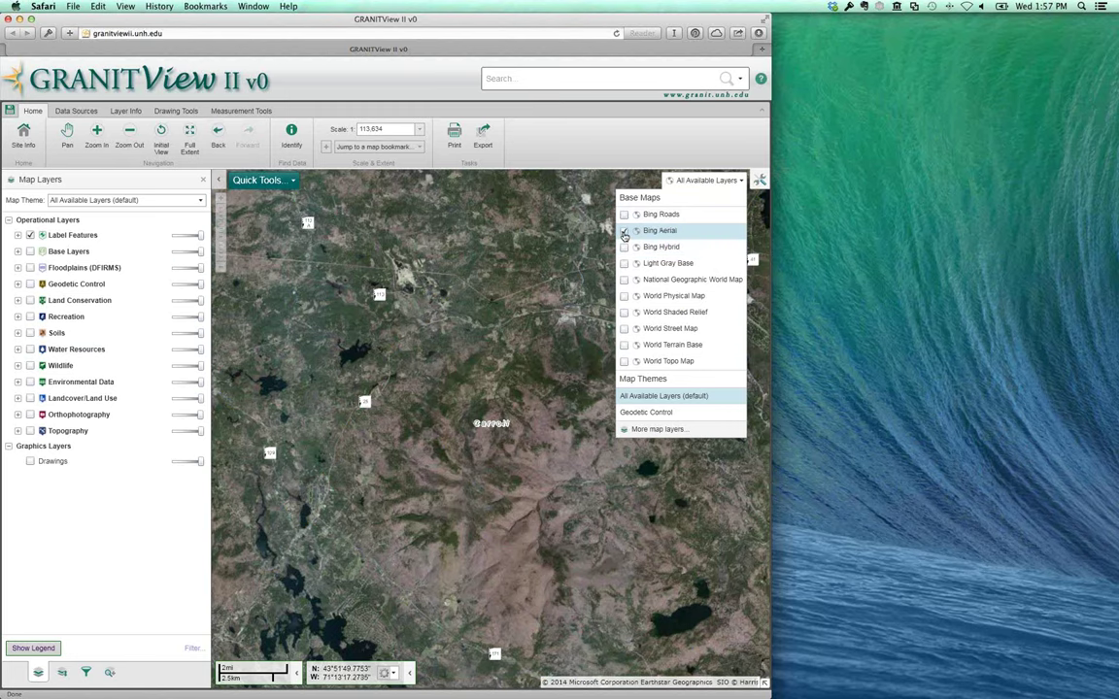
click(625, 232)
click(625, 280)
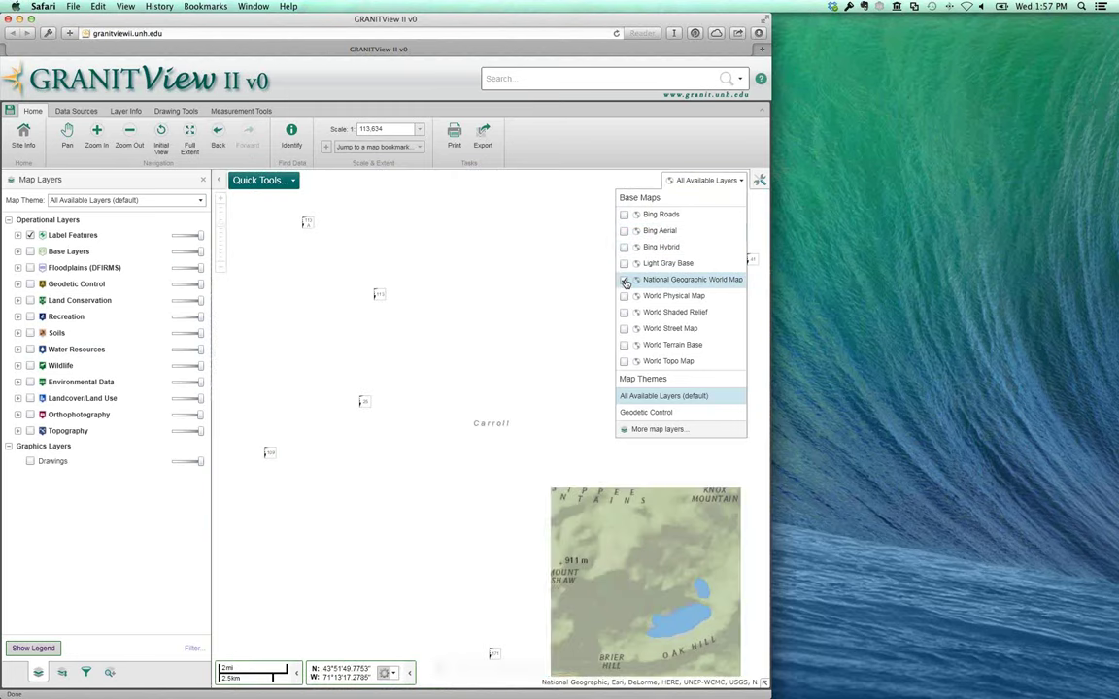
click(624, 280)
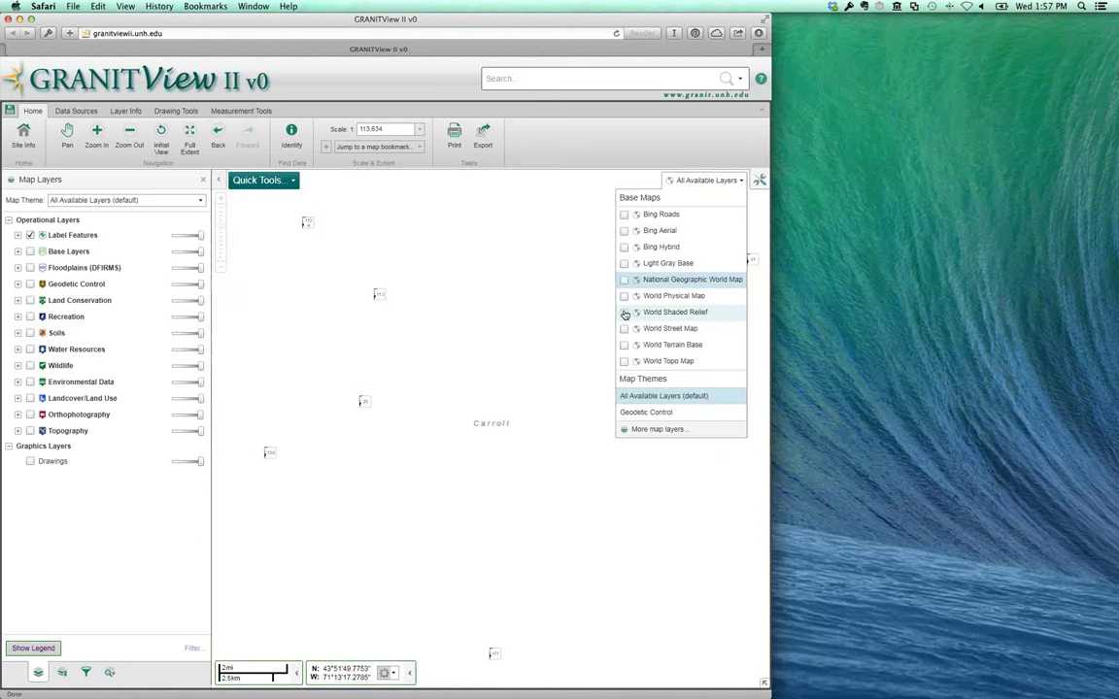
Preview the World Shaded Relief base map and switch to World Street Map
click(625, 313)
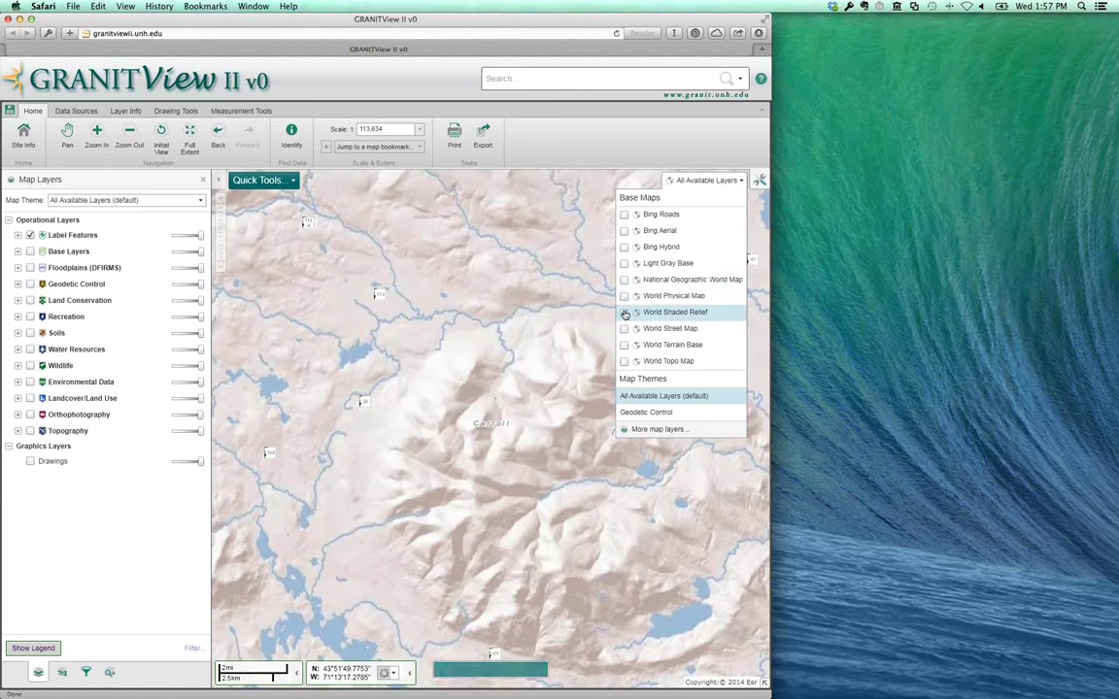
click(624, 329)
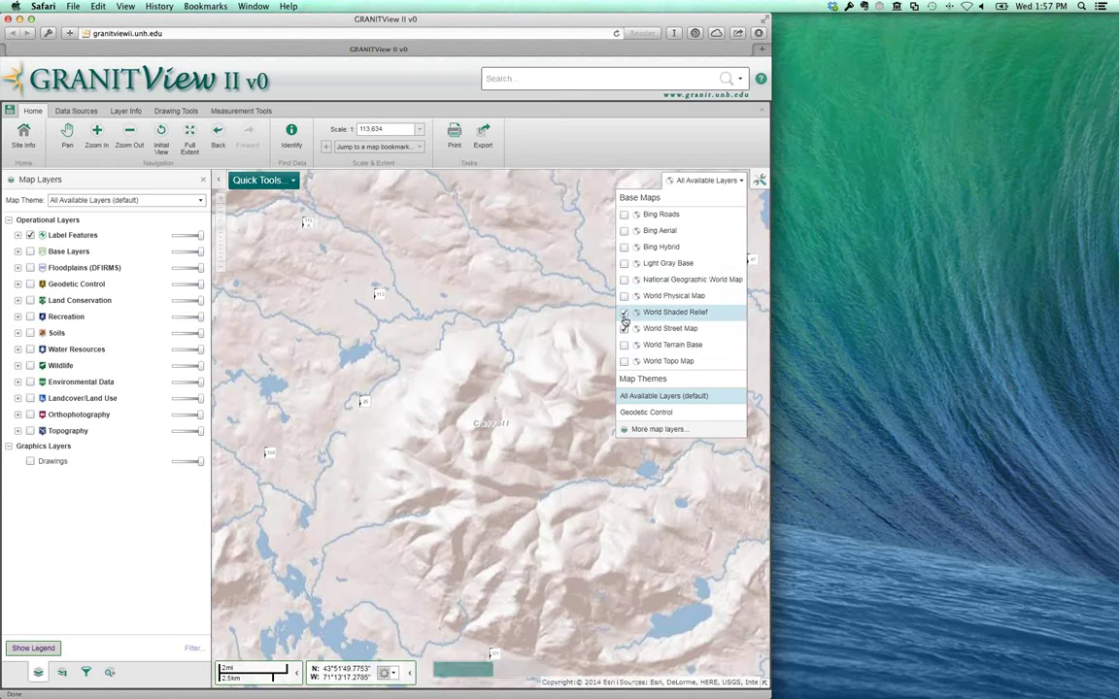
click(624, 313)
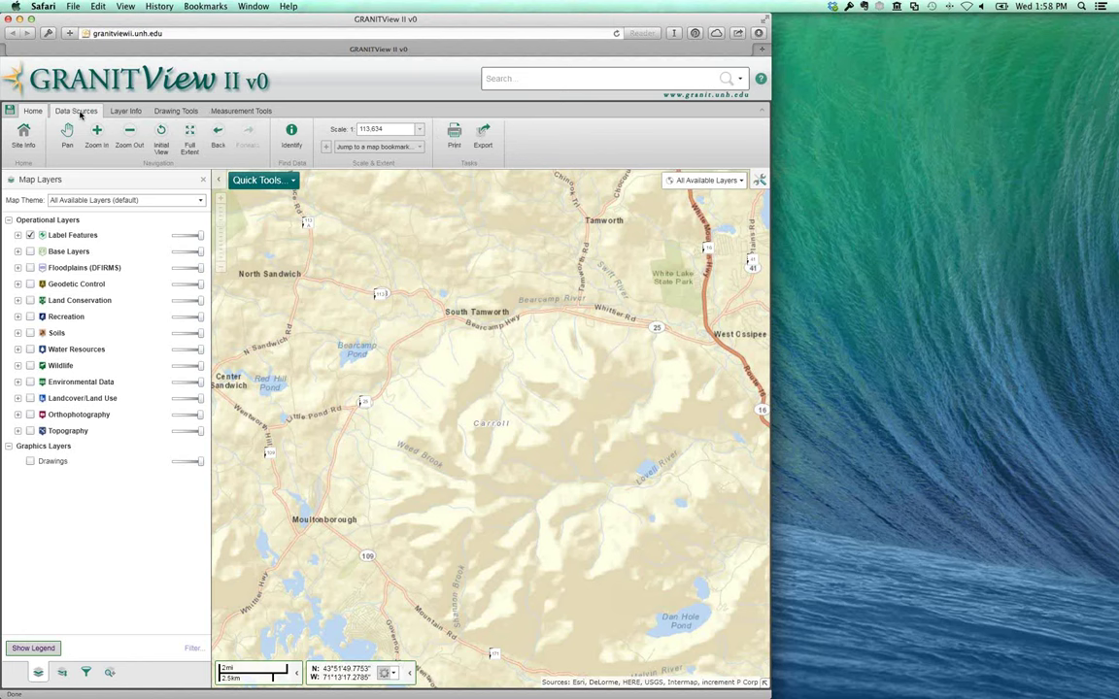
Widen the browser window to nearly the full screen width and turn on the Orthophotography layer group
click(31, 19)
drag(692, 690, 1107, 690)
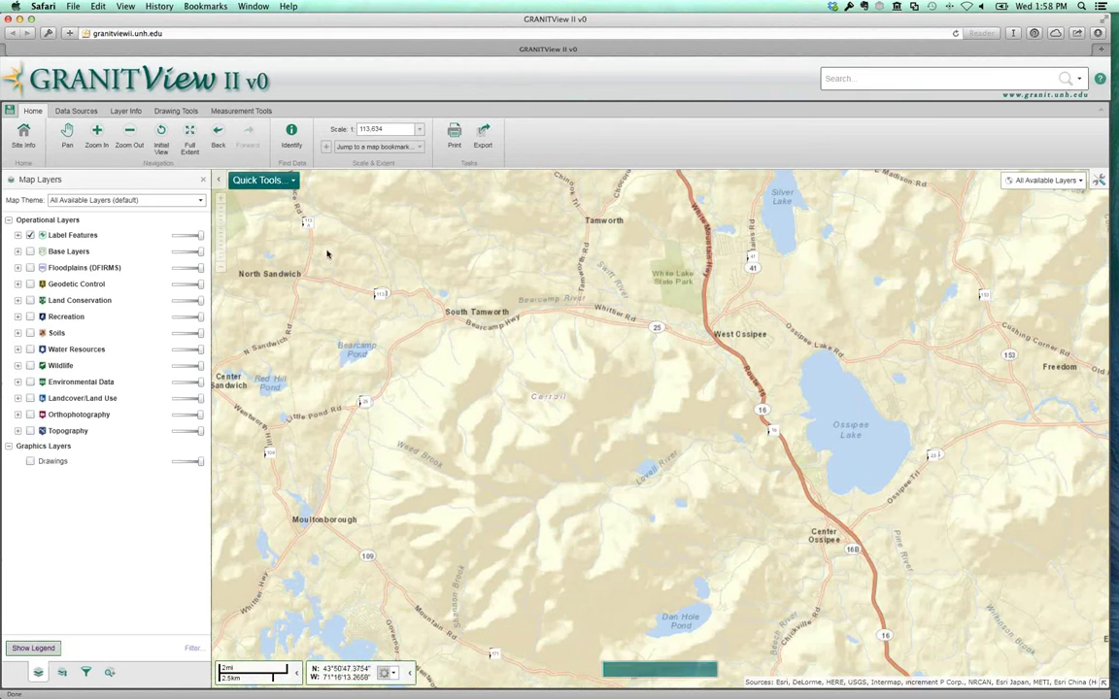
click(31, 416)
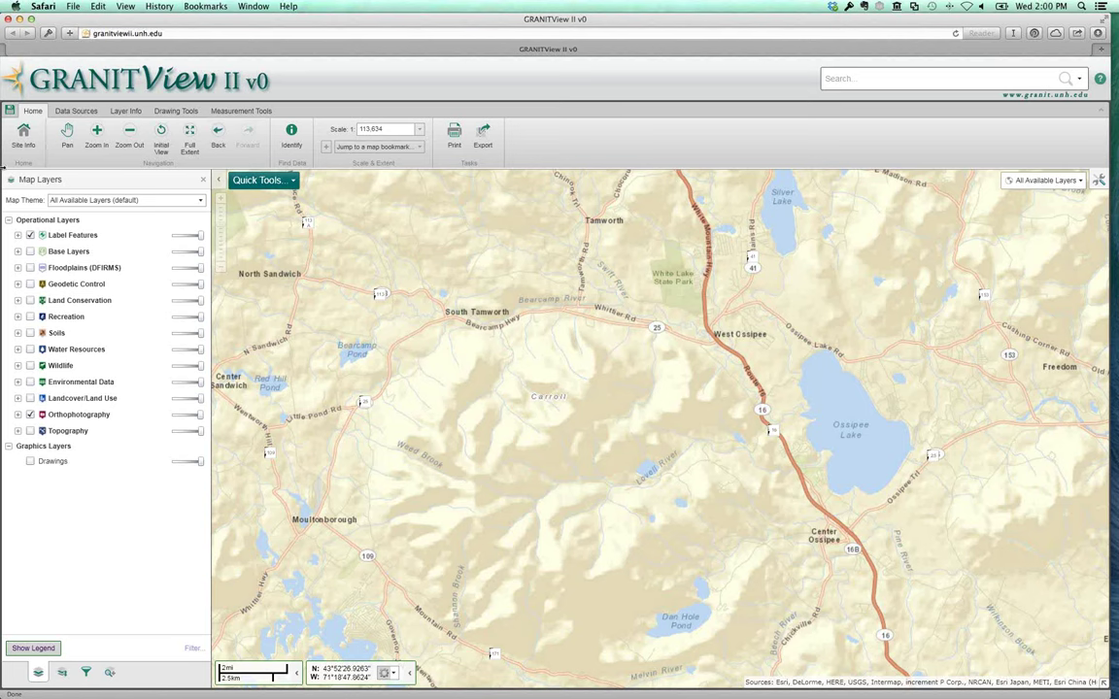
Look through the layer info, drawing and measurement tool sets
click(126, 111)
click(173, 111)
click(251, 113)
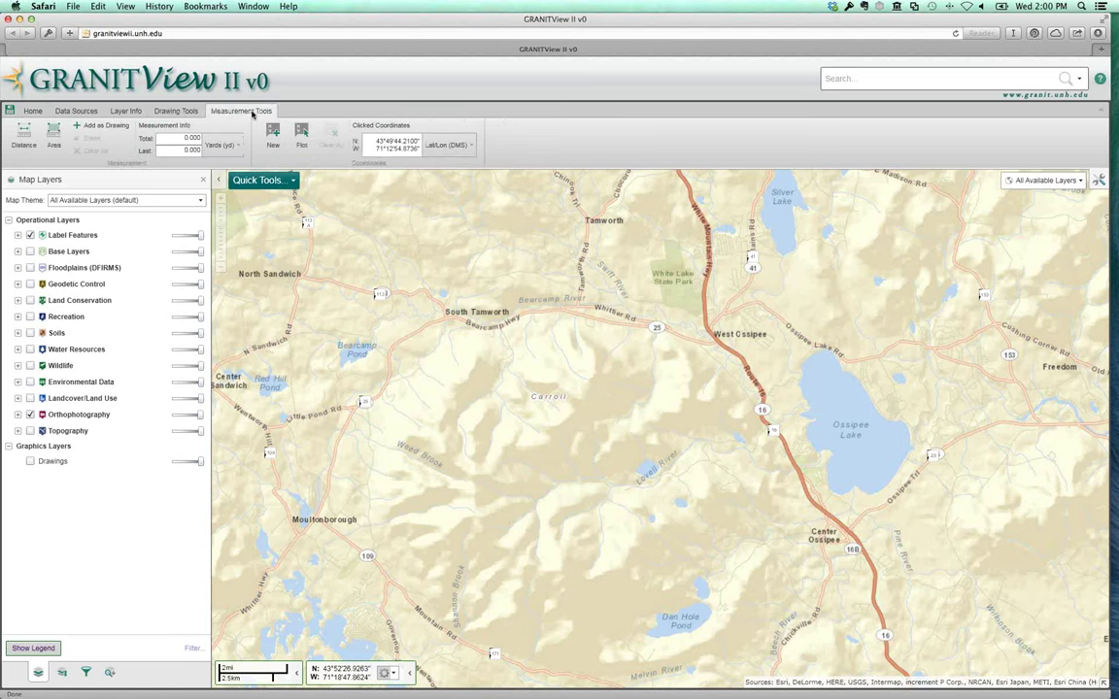
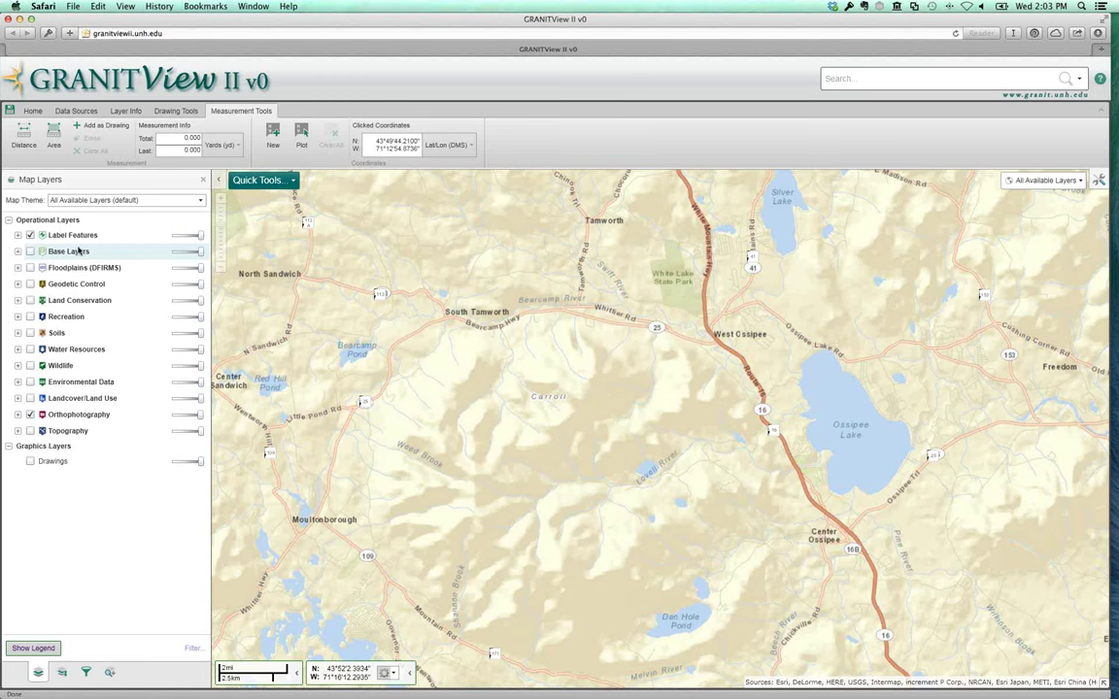
Turn on the Base Layers group and switch the base map from World Street Map to Bing Roads
click(30, 252)
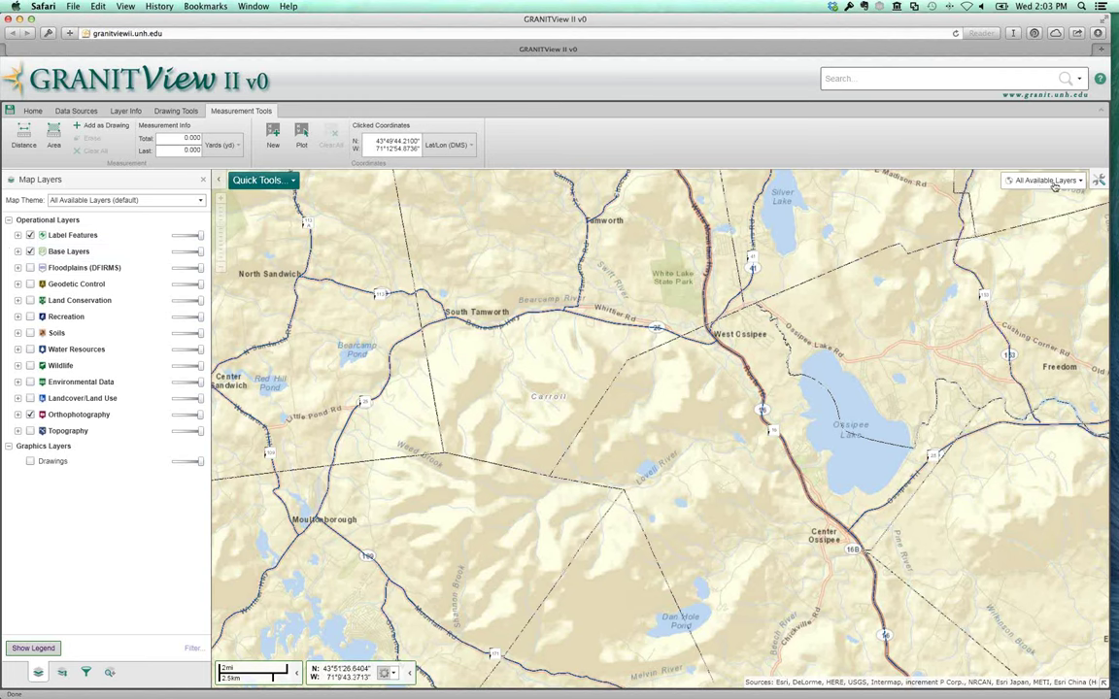
click(1044, 180)
click(963, 333)
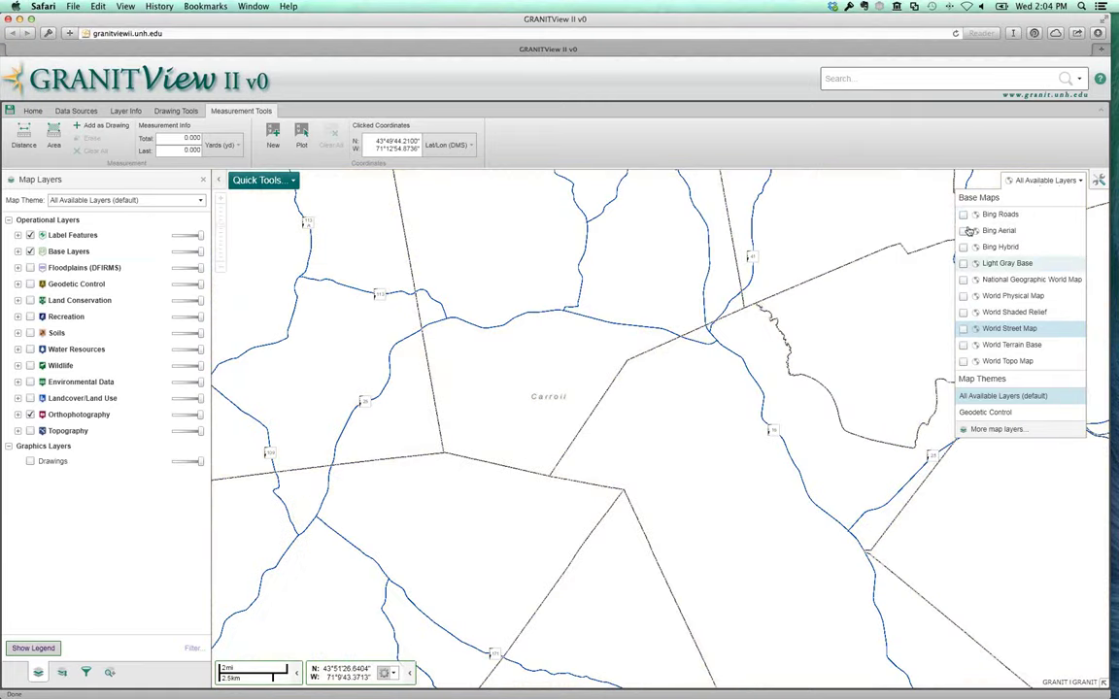
click(963, 214)
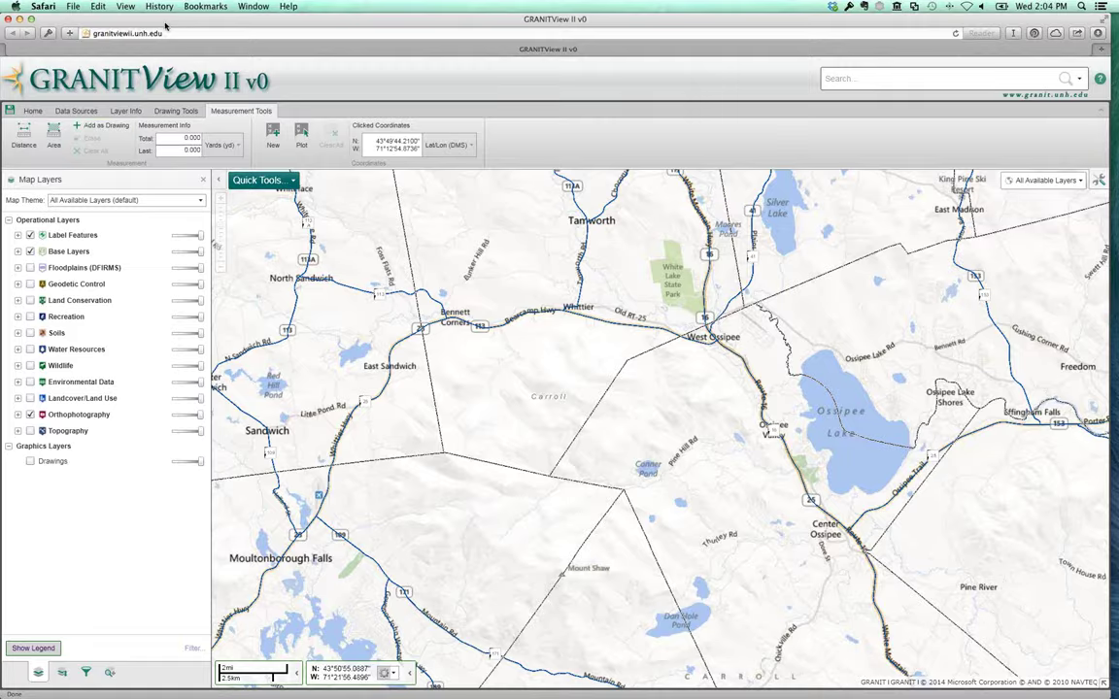
Search the web for "dnr gps" on a new browser page and open the Minnesota DNR's DNRGPS Application page
key(super+t)
text(dnr g)
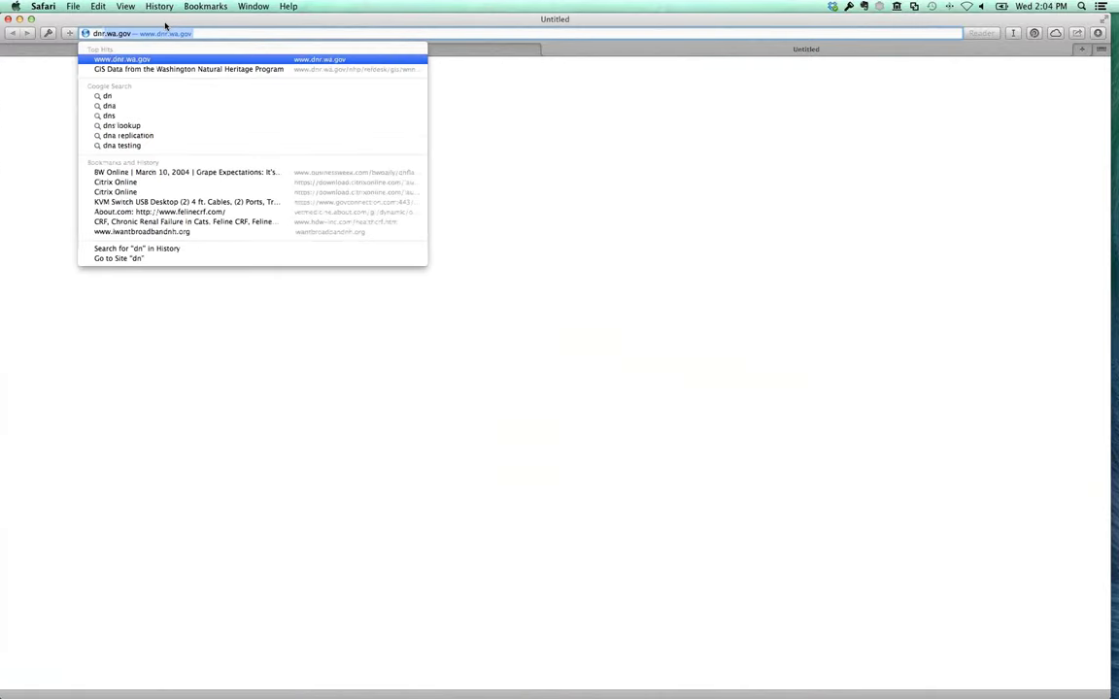
text(ps)
key(Return)
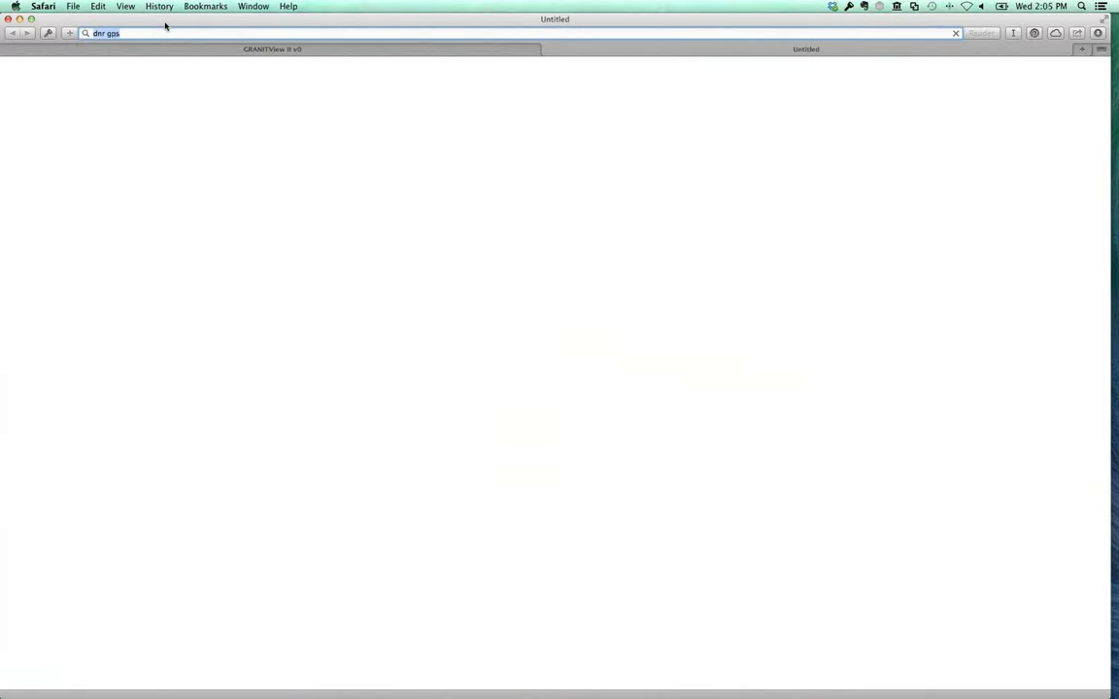
click(154, 216)
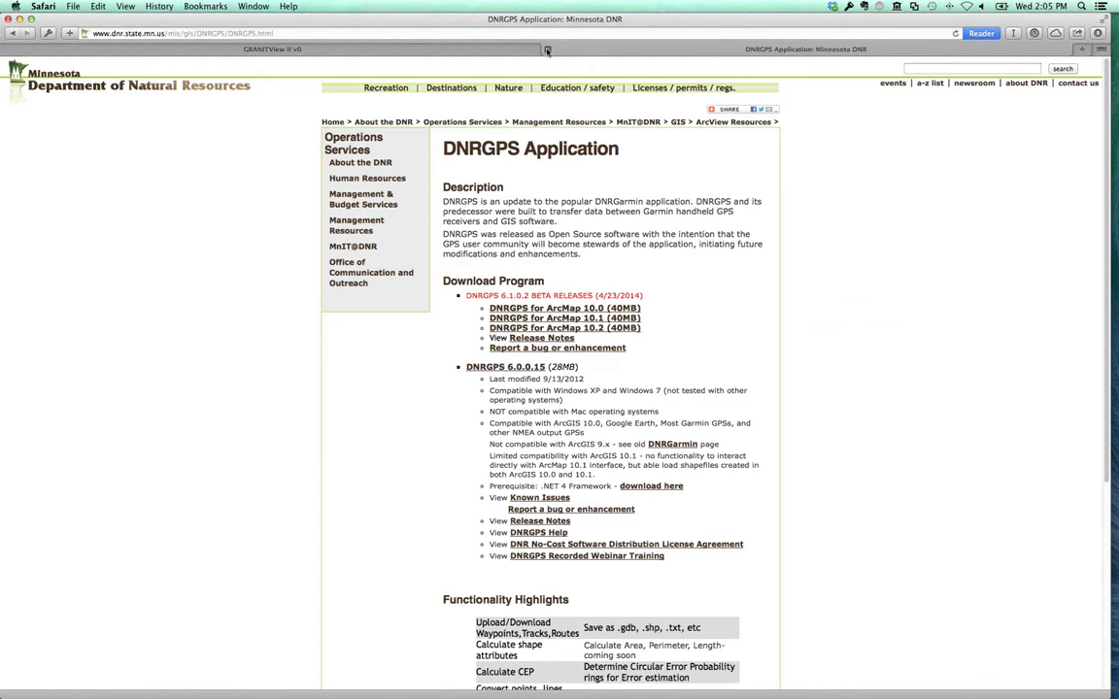
Return to GRANITView II and expand the Land Conservation, Geodetic Control, Floodplains (DFIRMS) and Effective DFIRM layer groups
click(499, 47)
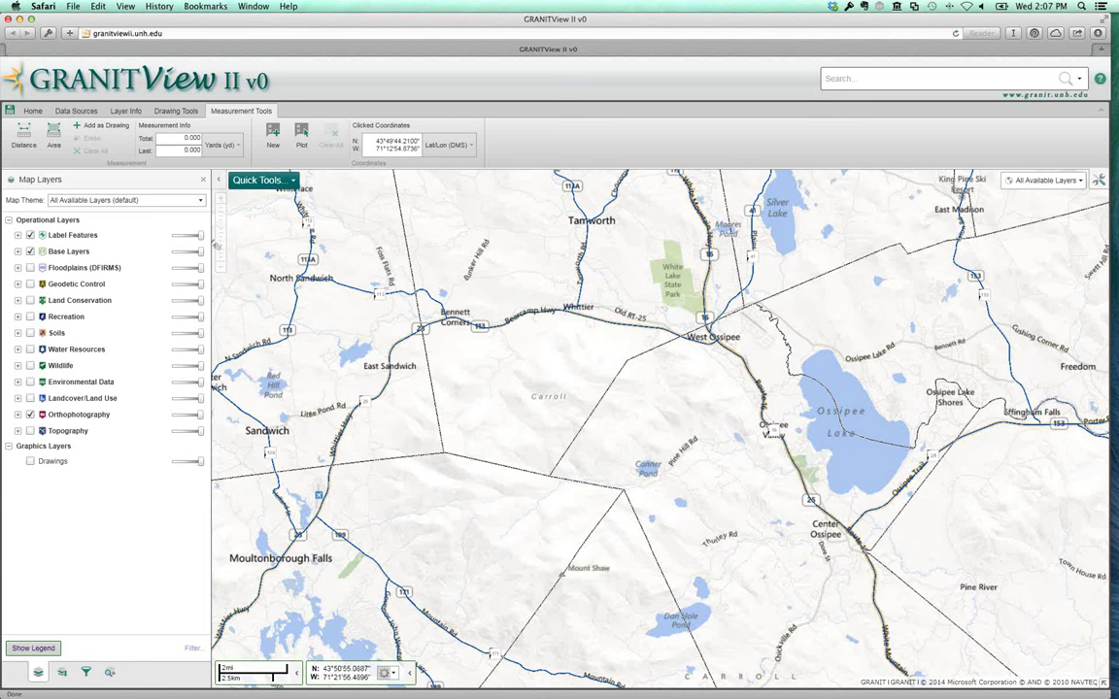
click(17, 296)
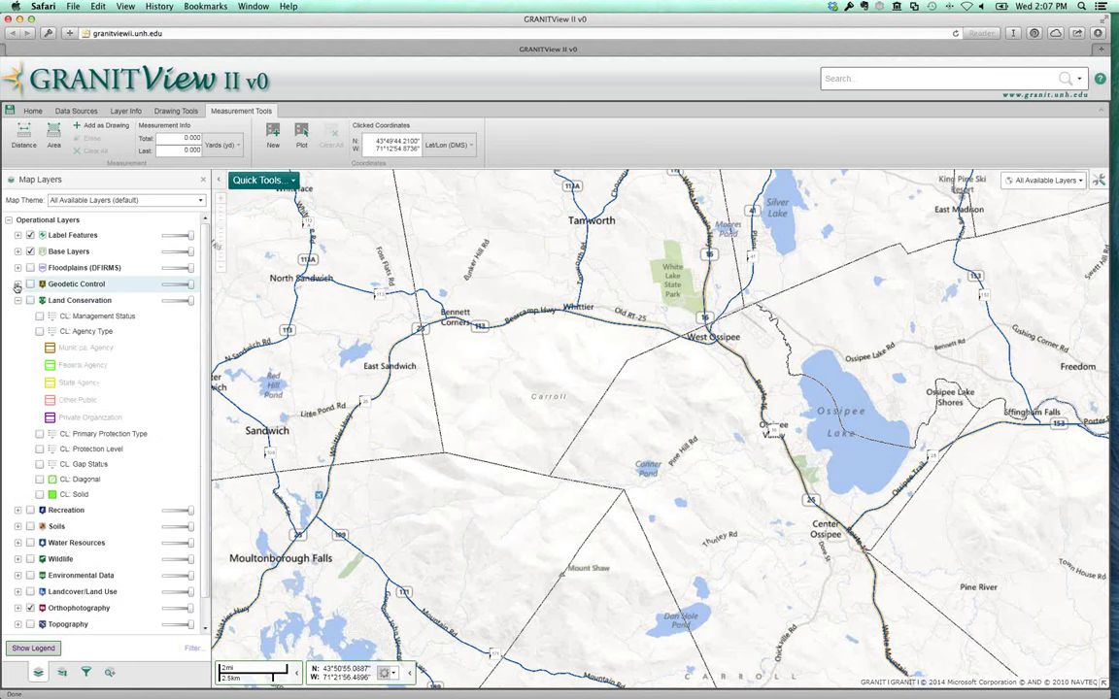
click(18, 283)
click(18, 268)
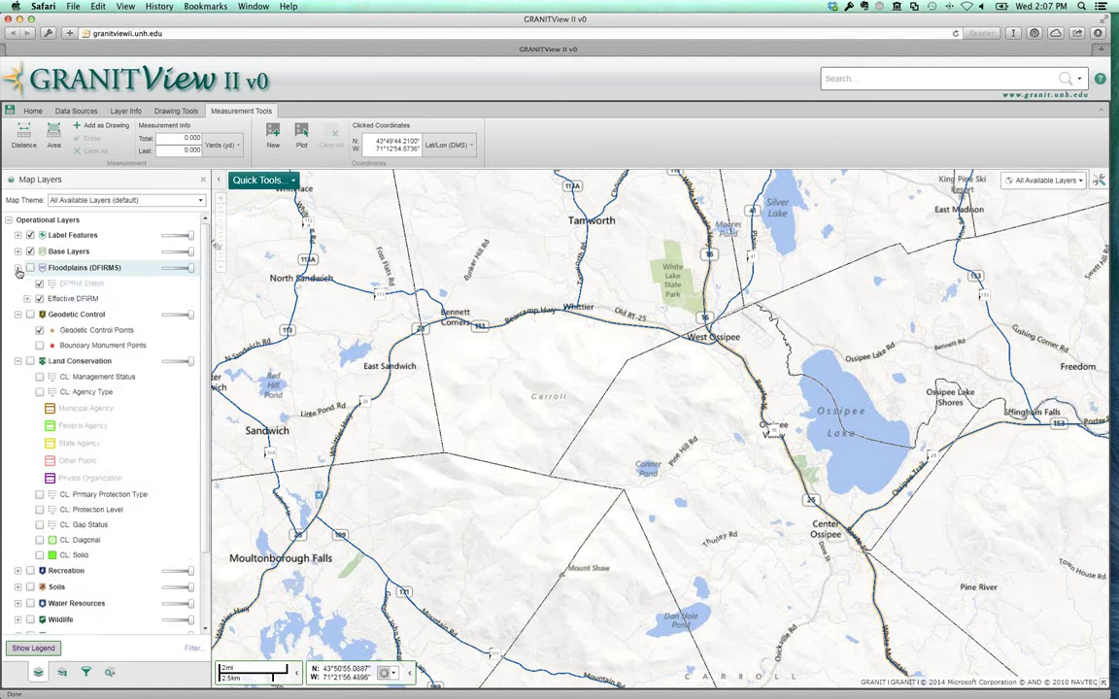
click(27, 299)
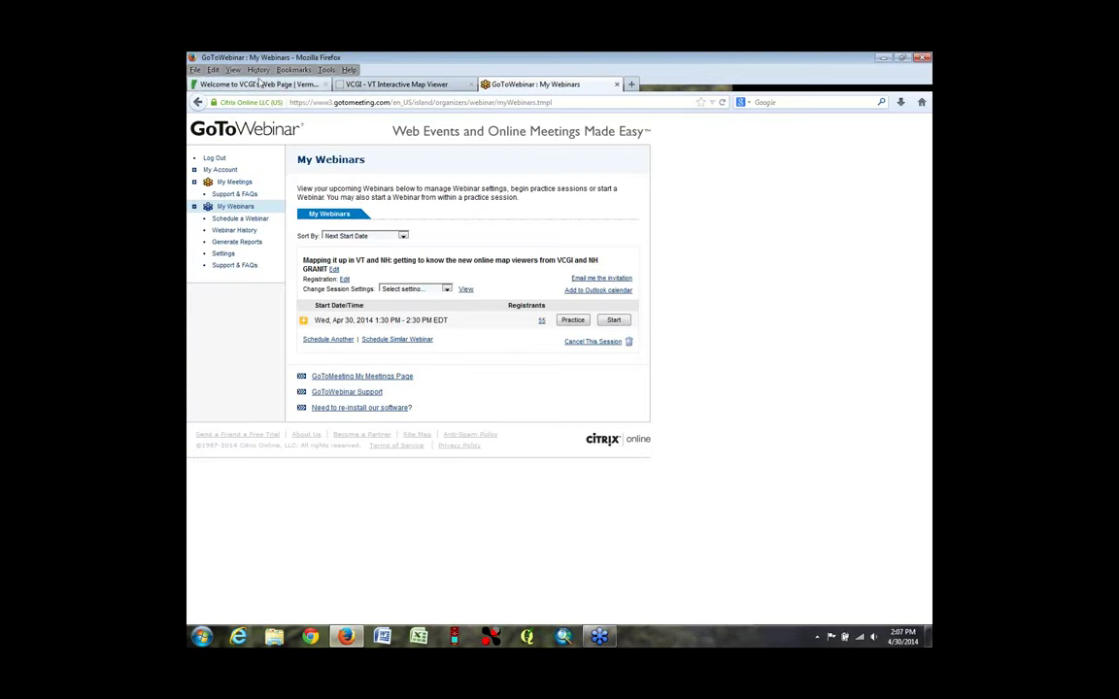
Go to the VCGI website, open its VT Interactive Map Viewer BETA 2.0 news item and launch the viewer
click(238, 85)
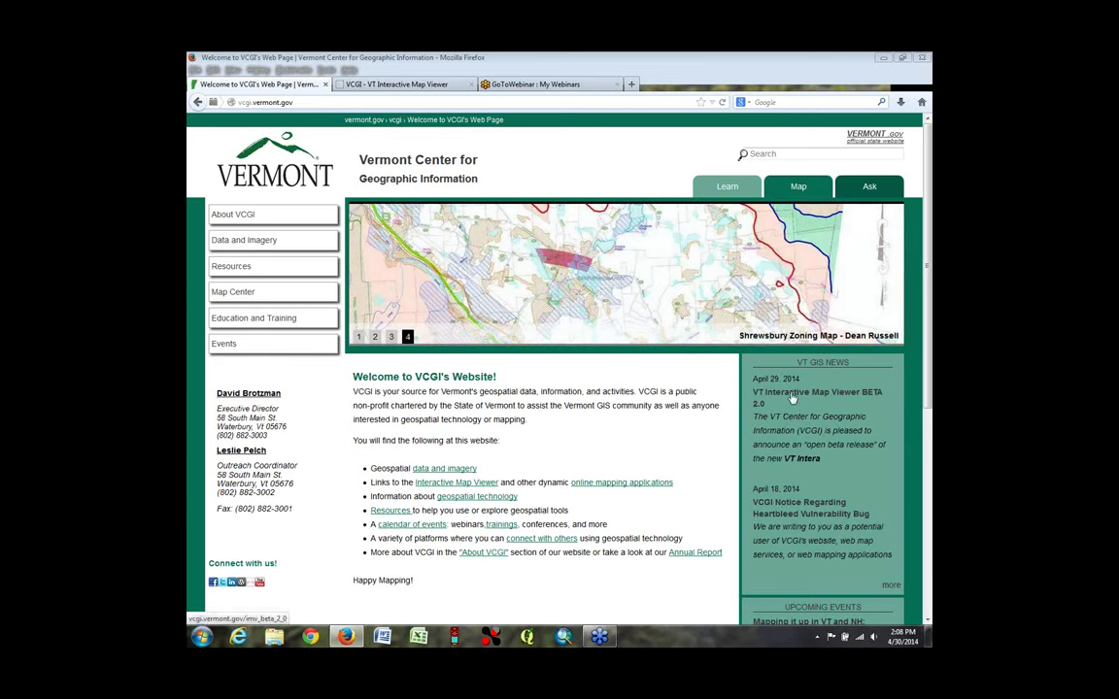
click(791, 399)
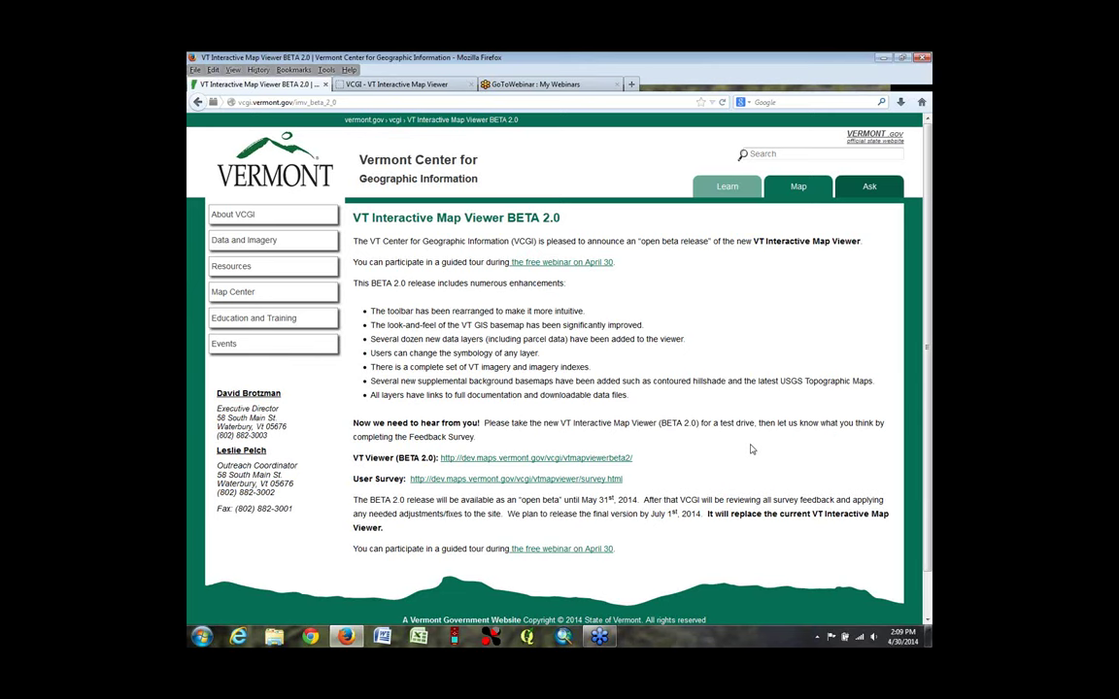
click(569, 458)
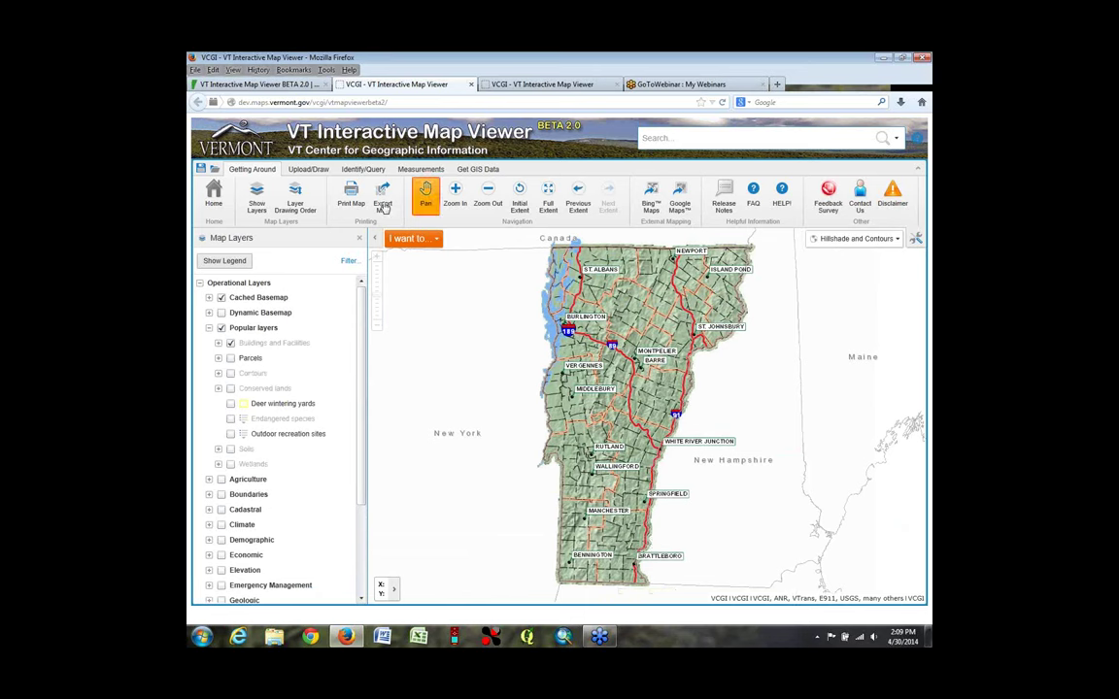
Hide and restore the viewer's toolbar, and look through the map layer list
click(916, 246)
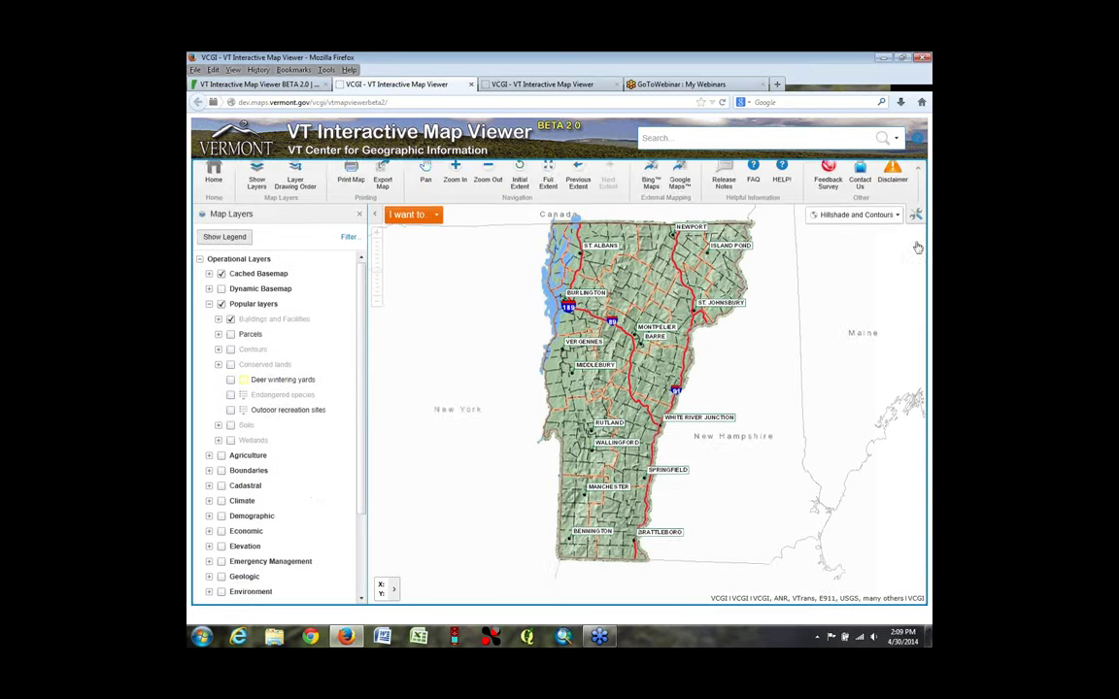
click(914, 172)
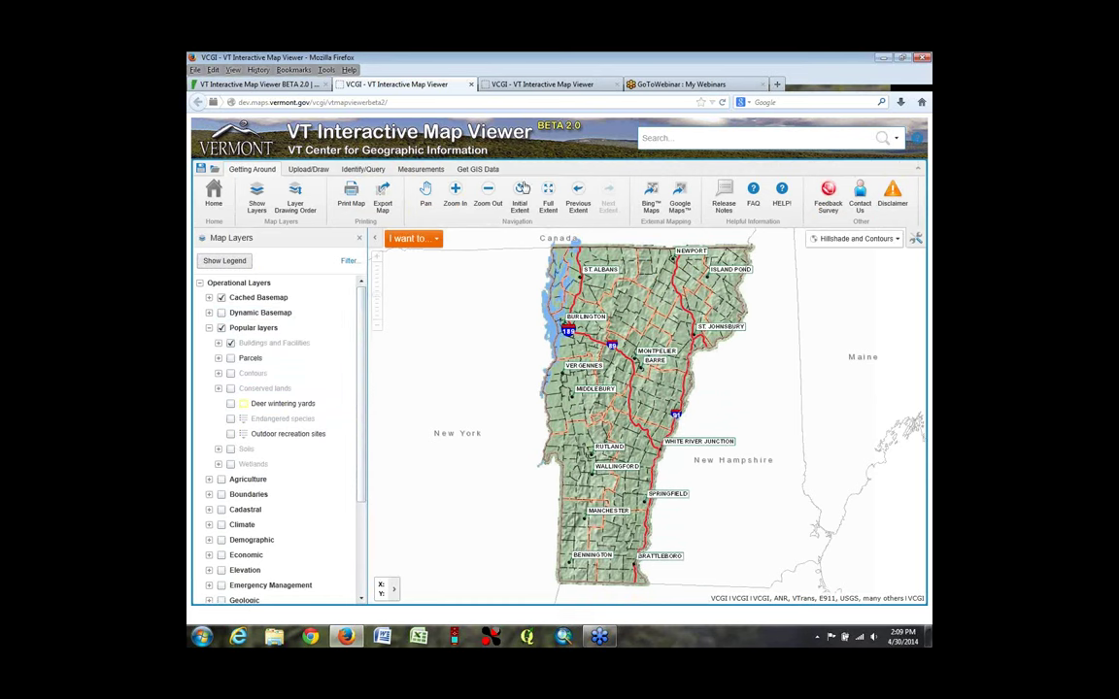
scroll(360, 358, down, 2)
scroll(359, 359, down, 5)
scroll(357, 349, up, 7)
Look at the "I want to..." options and the viewer's home page, and show the map layers again
click(436, 239)
click(213, 193)
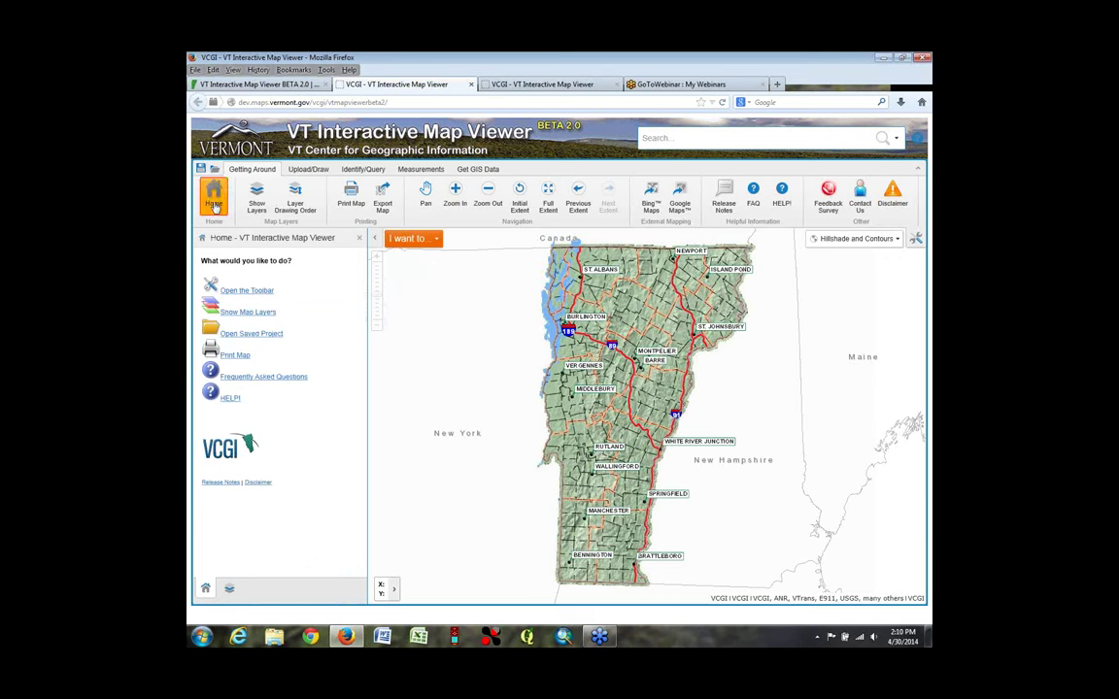
click(255, 200)
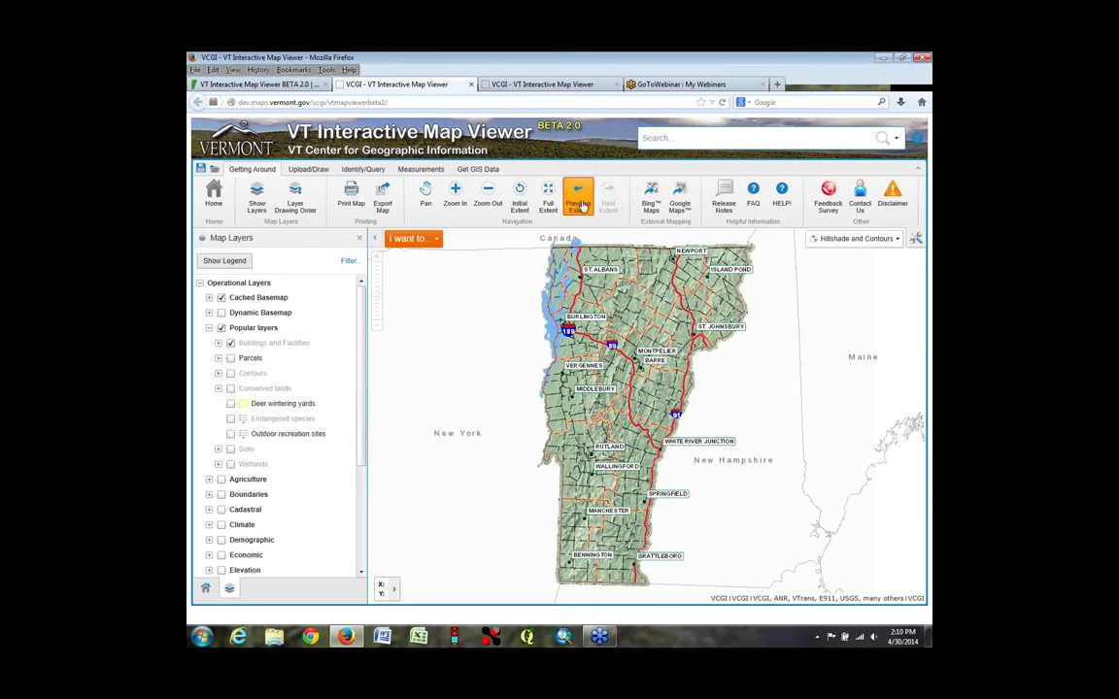
Add a shapefile to the map using the .dbf, .prj and .shp files of VTParcels_Charlotte2013
click(309, 170)
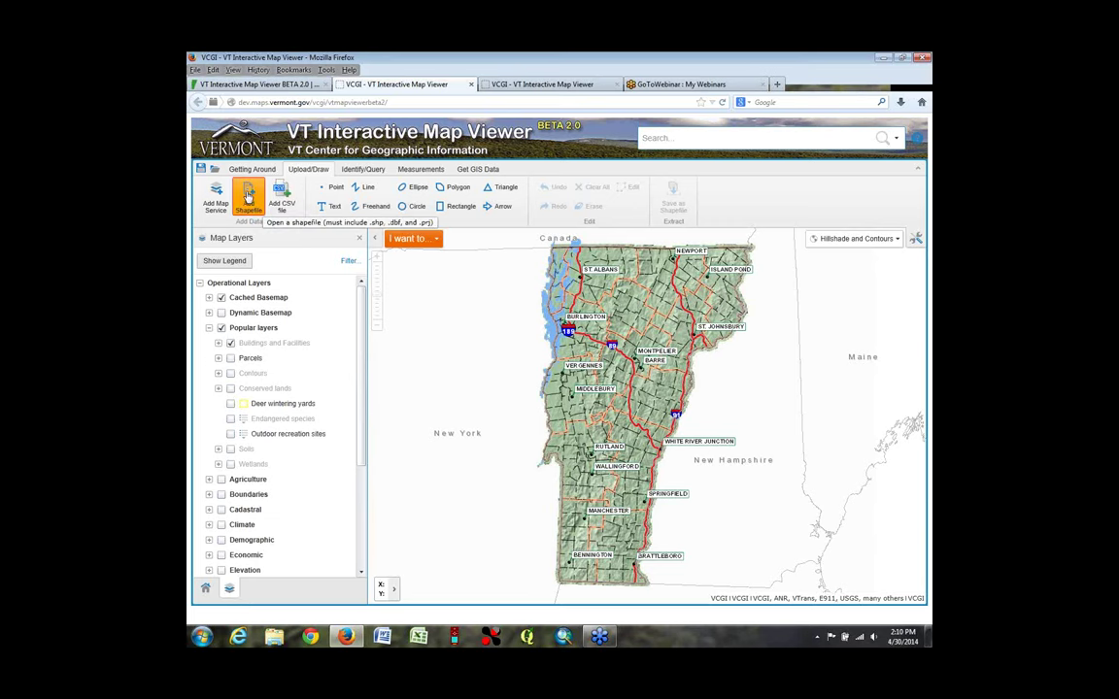
click(249, 197)
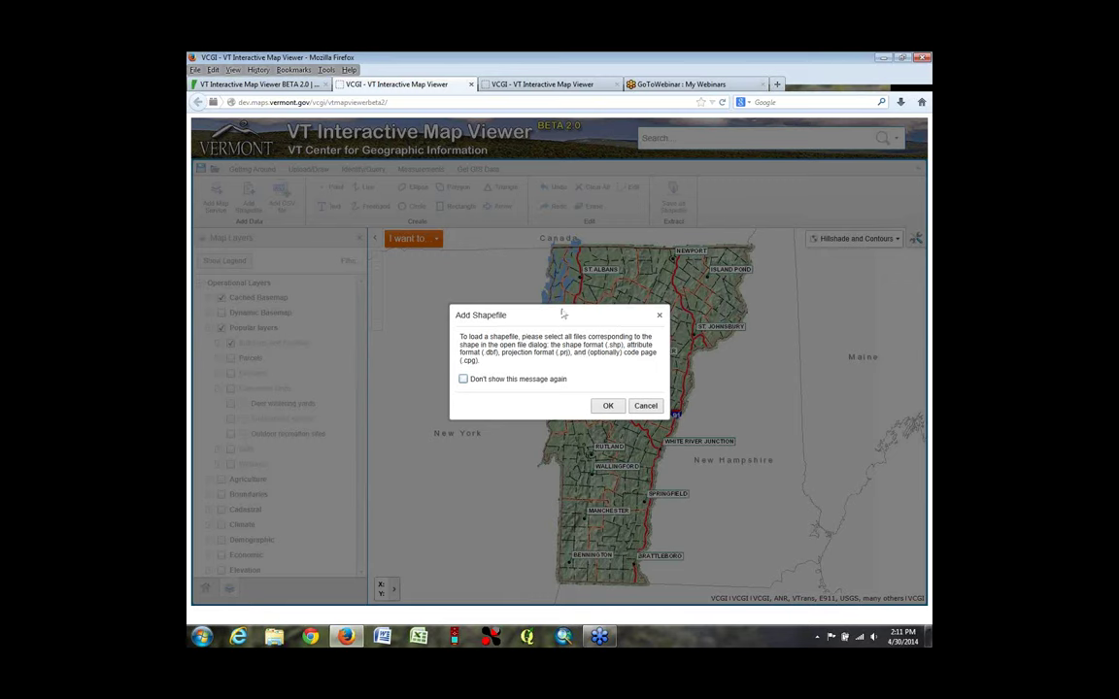
click(607, 406)
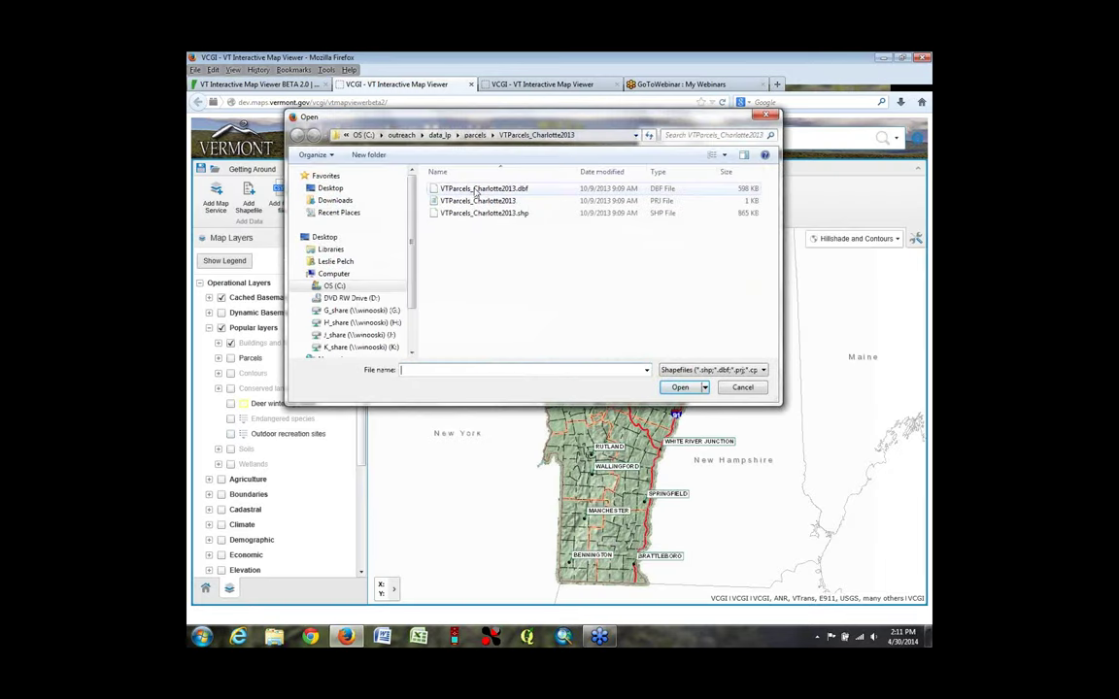
click(475, 191)
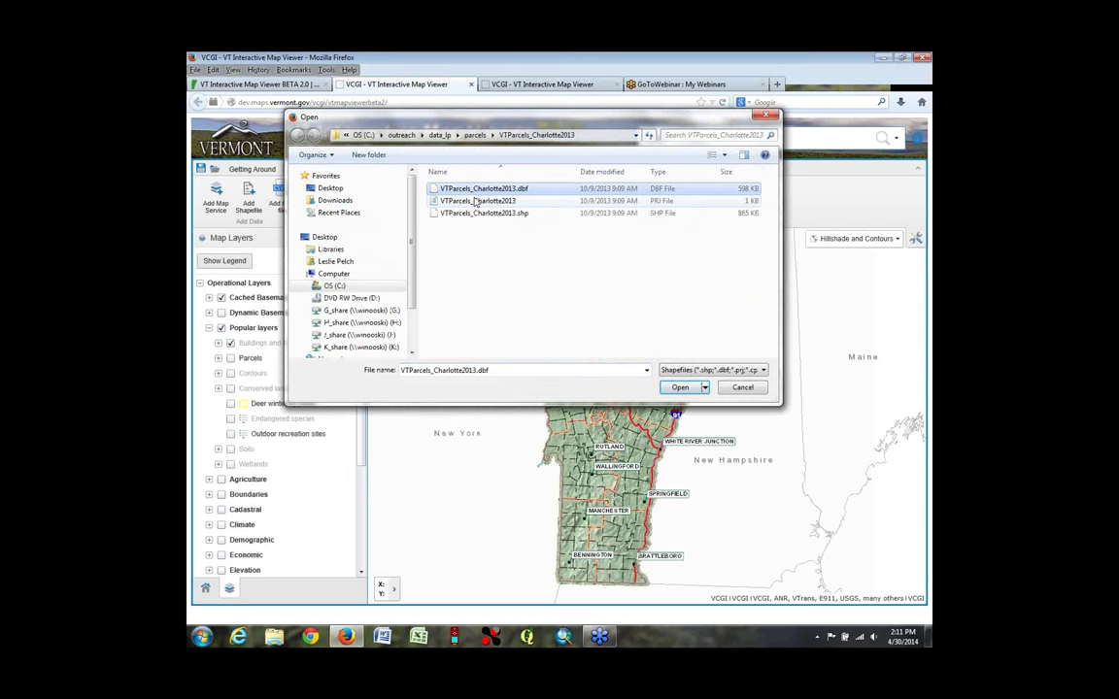
ctrl+click(475, 201)
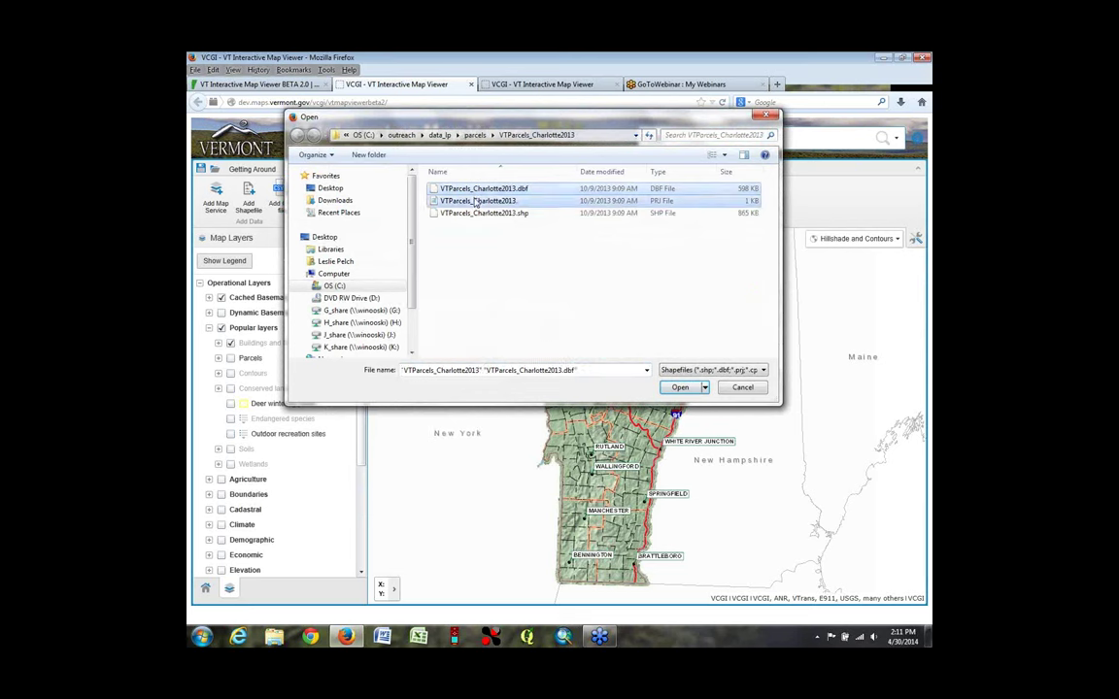
ctrl+click(486, 213)
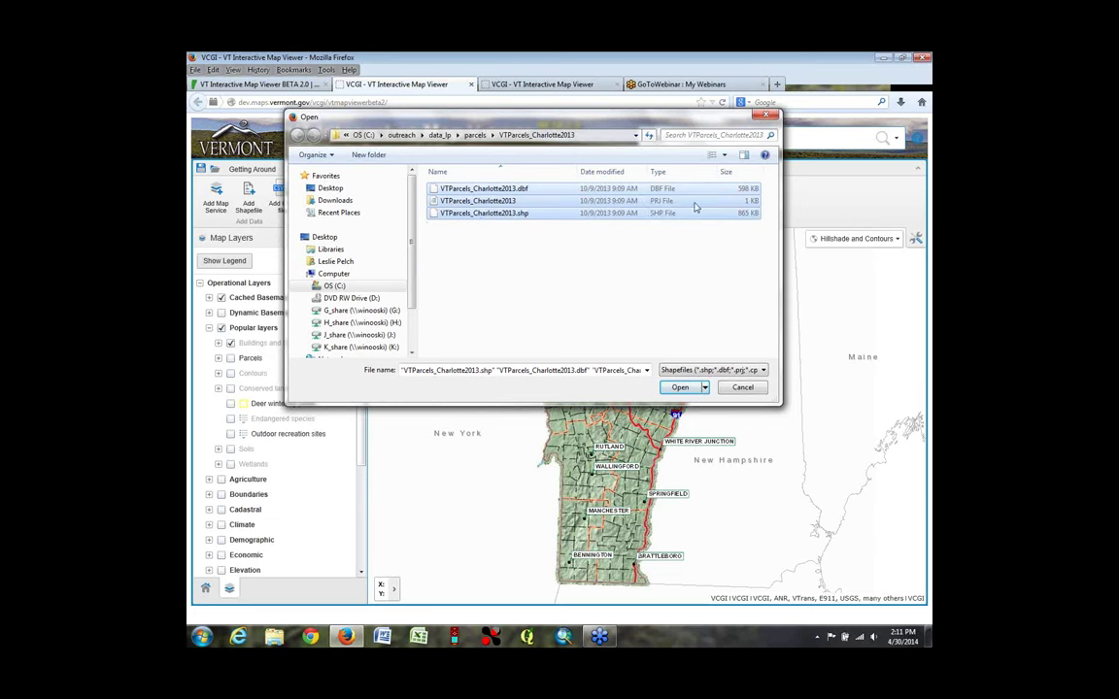
click(679, 388)
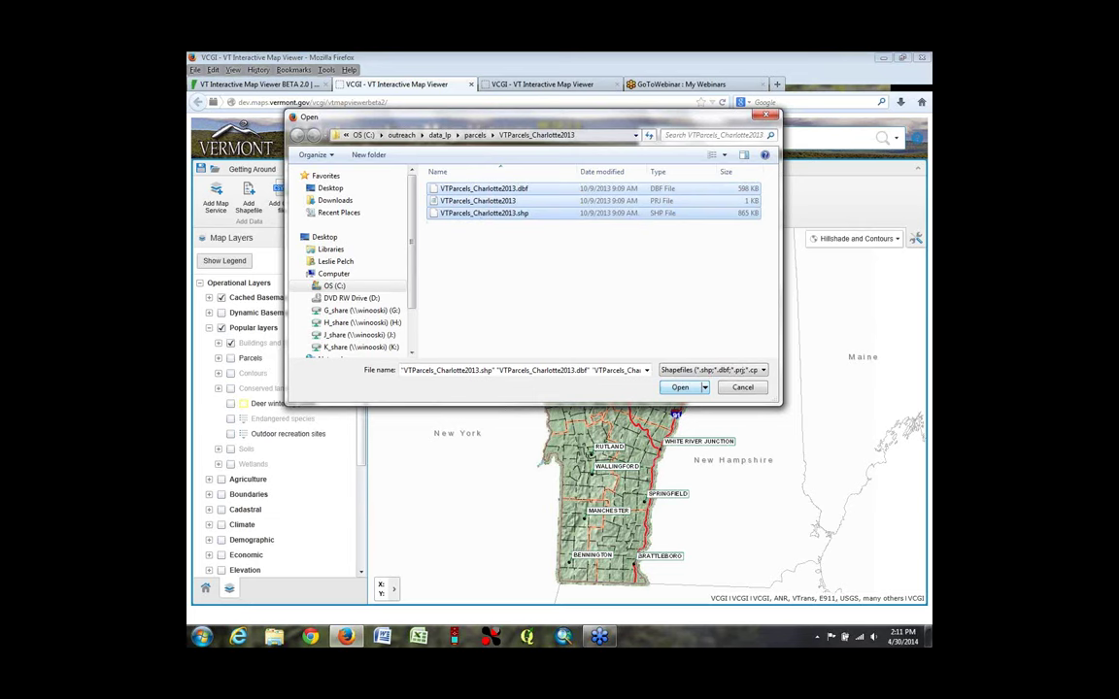
Try to load the three selected VTParcels_Charlotte2013 shapefile files, and force the unresponsive plugin container to close
click(681, 389)
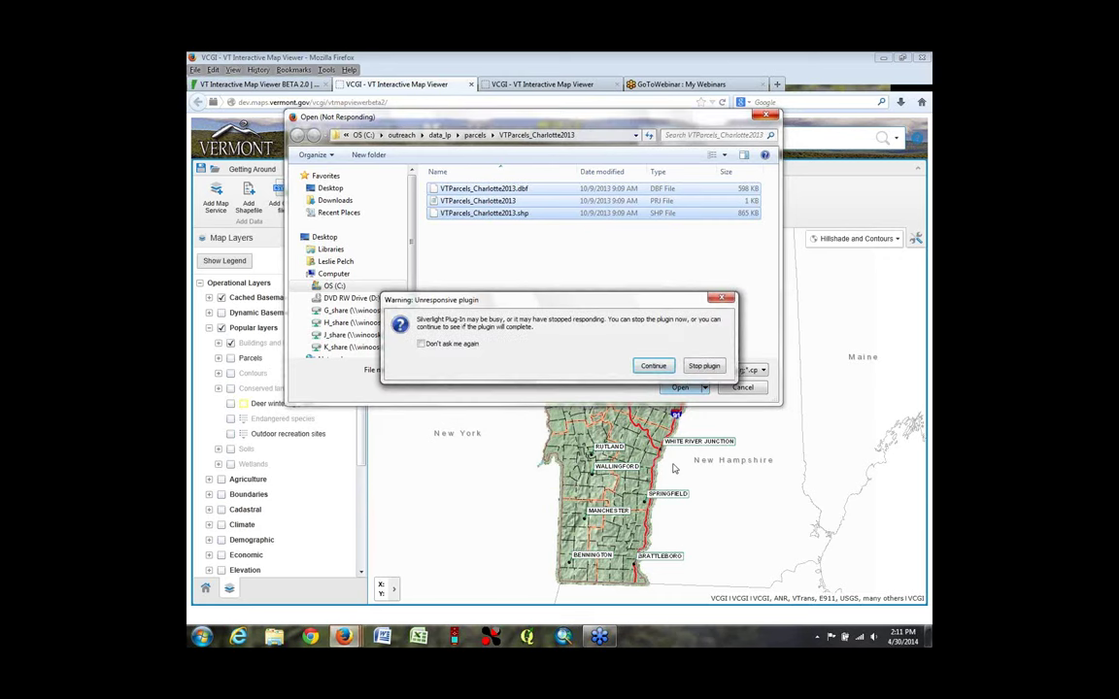
click(664, 366)
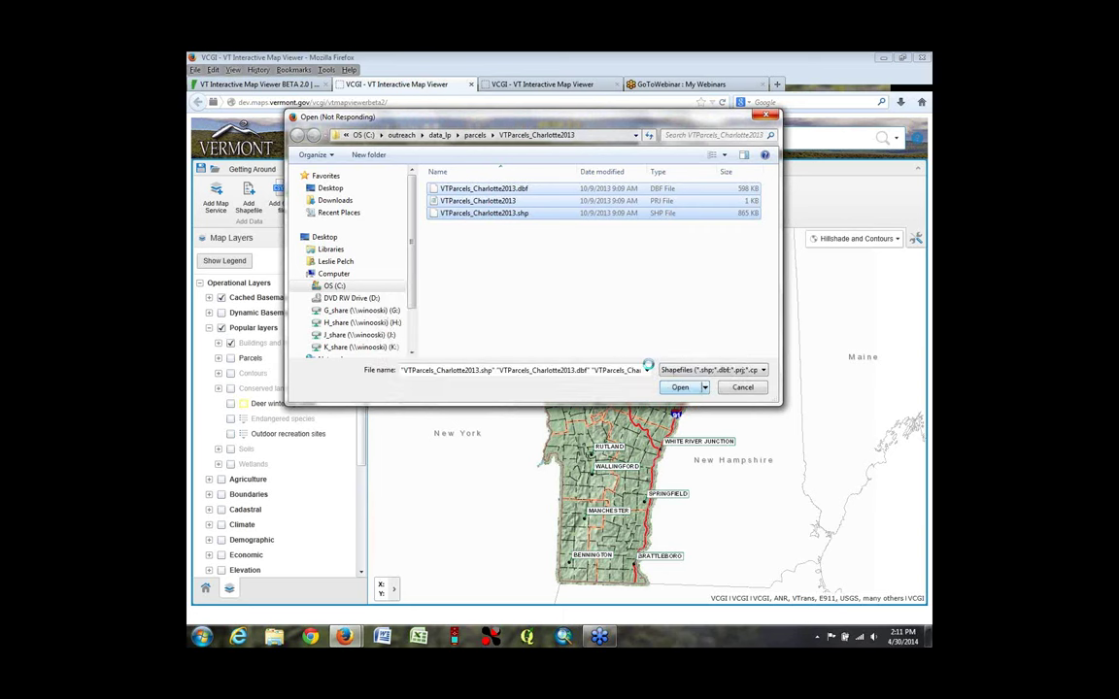
click(742, 388)
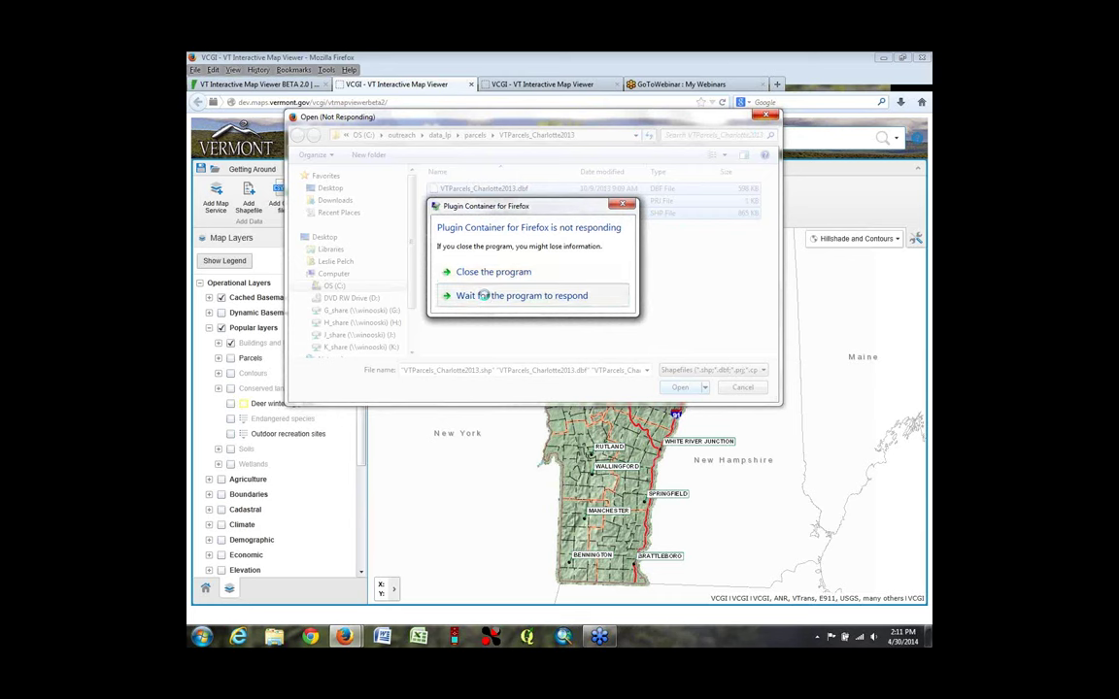
click(486, 297)
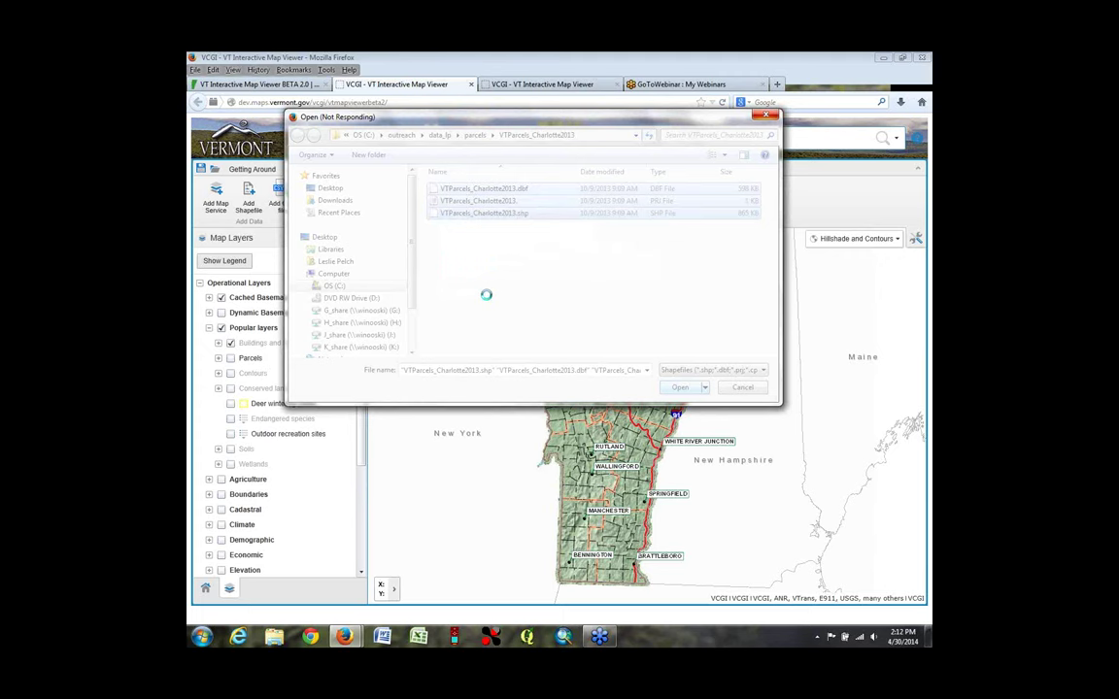
click(766, 116)
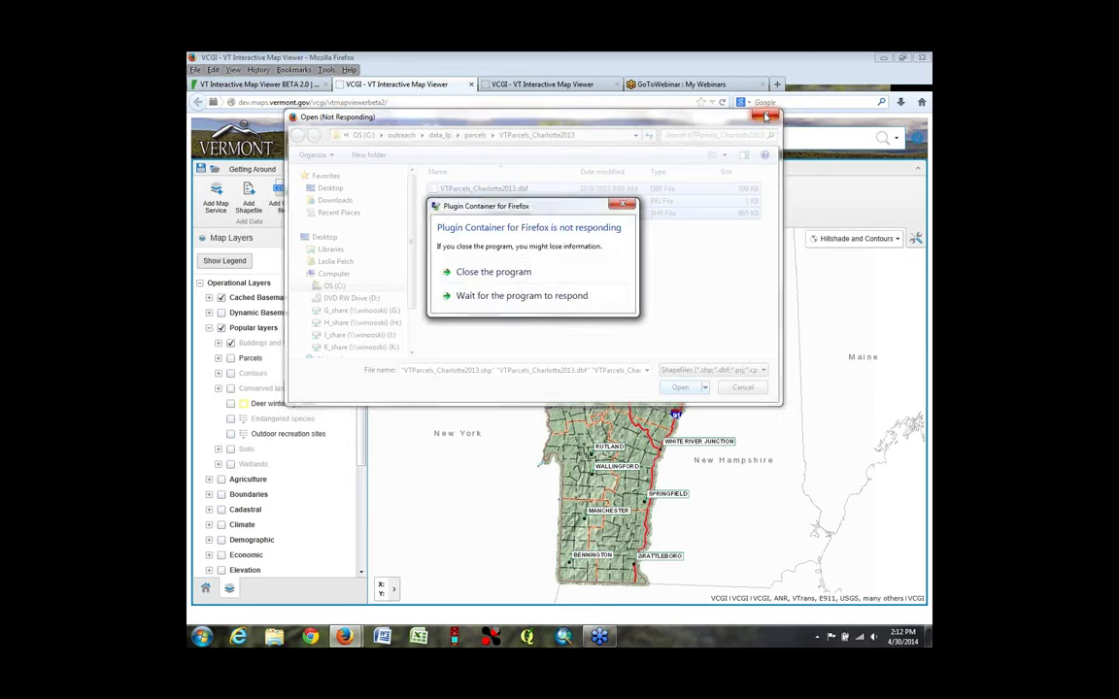
click(488, 269)
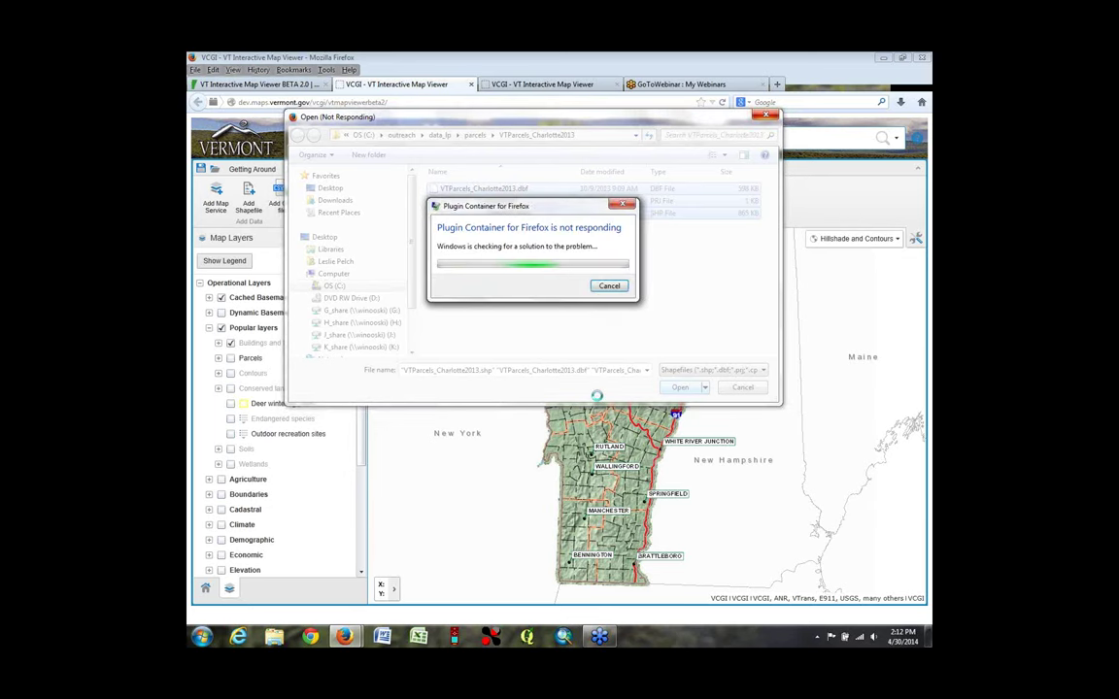
click(609, 287)
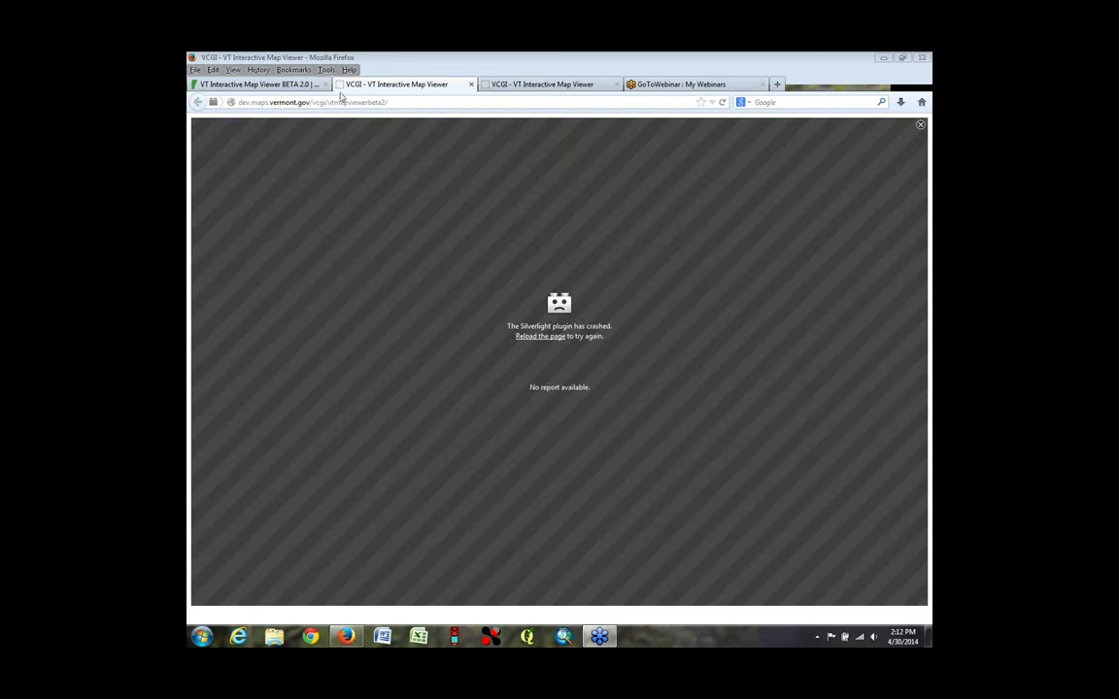
Close the crashed viewer page and relaunch VT Interactive Map Viewer BETA 2.0 from the news item on the VCGI home page
click(471, 85)
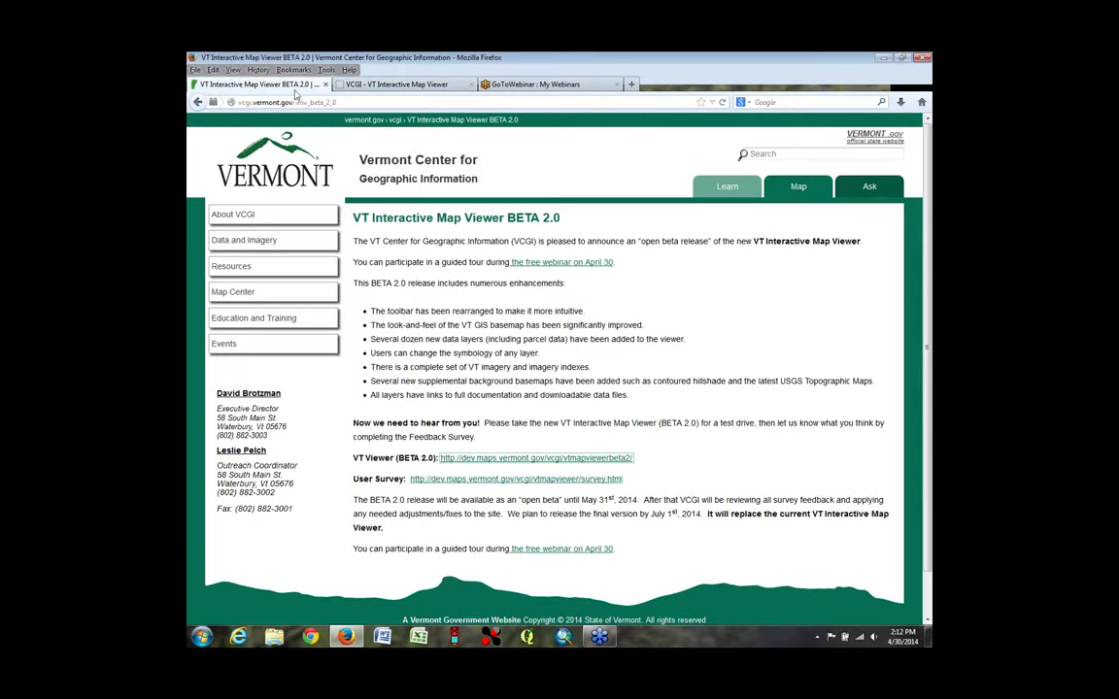
click(434, 168)
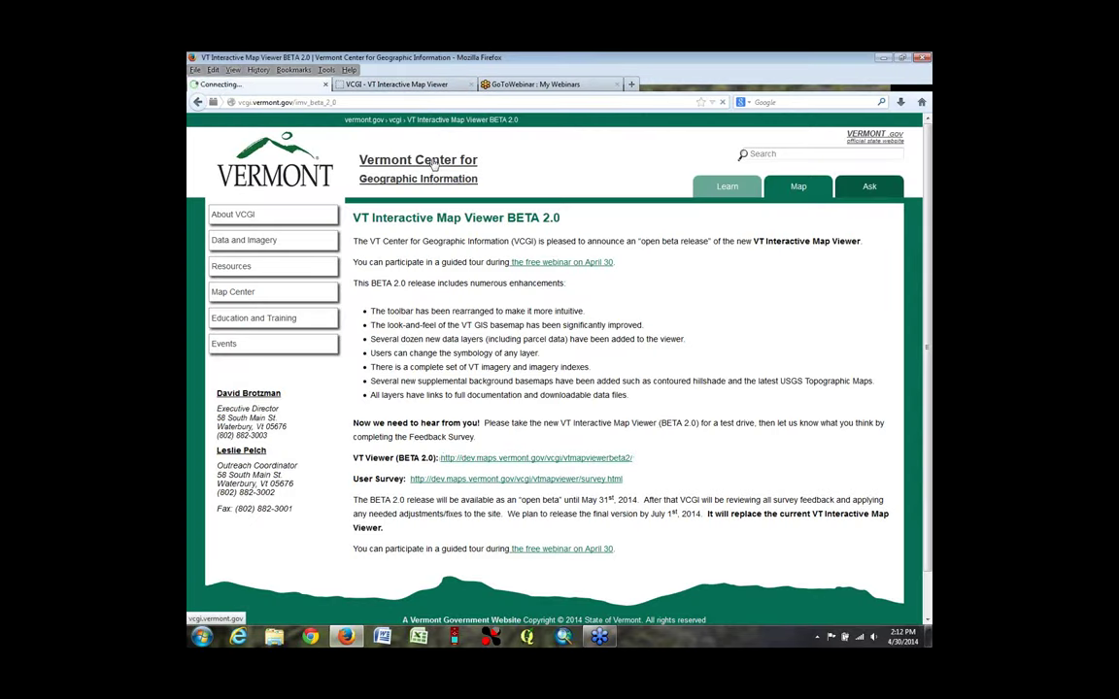
click(807, 393)
click(535, 458)
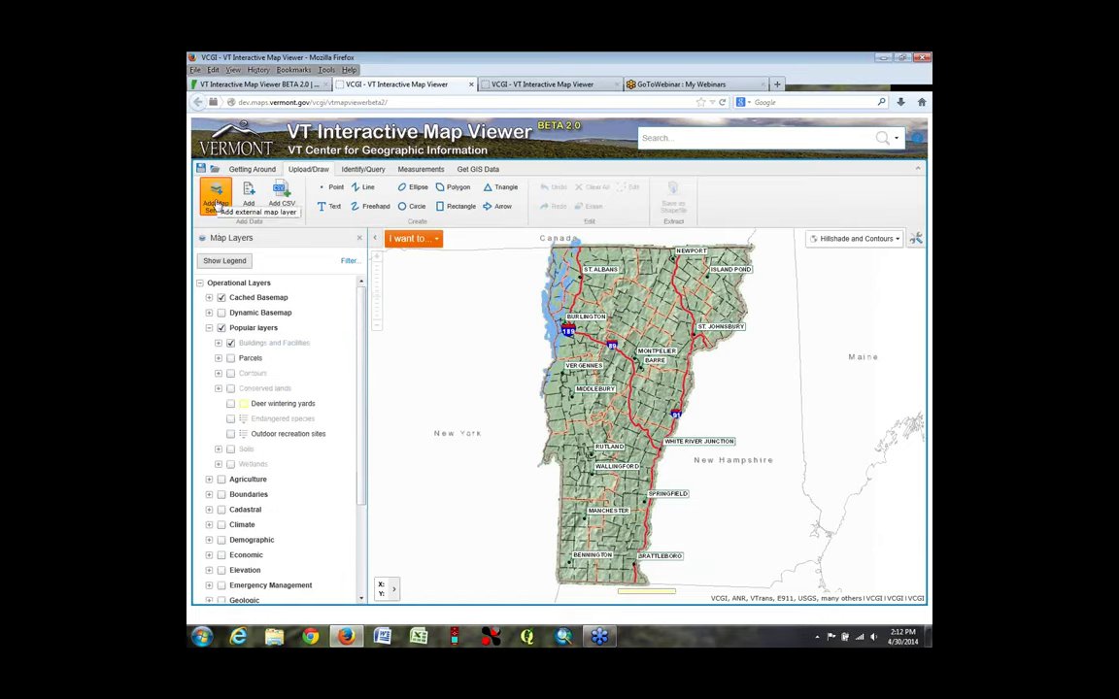
Start adding an external map service and search the available services for vcgi and for anrmaps.vermont.gov
click(216, 197)
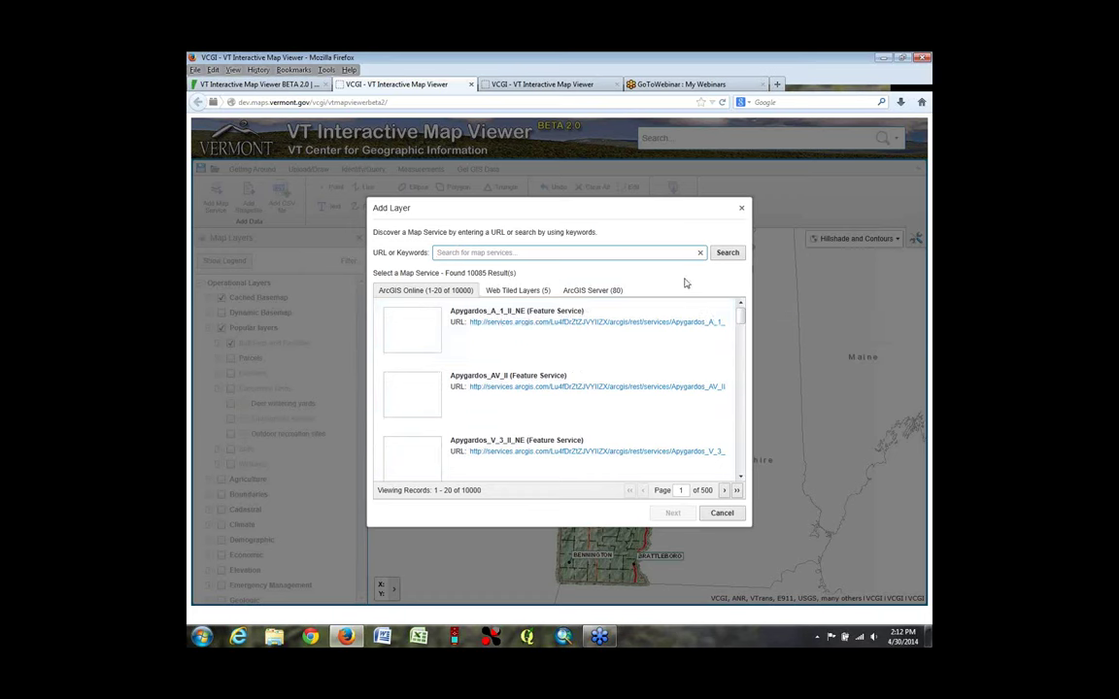
text(vcgi)
key(Return)
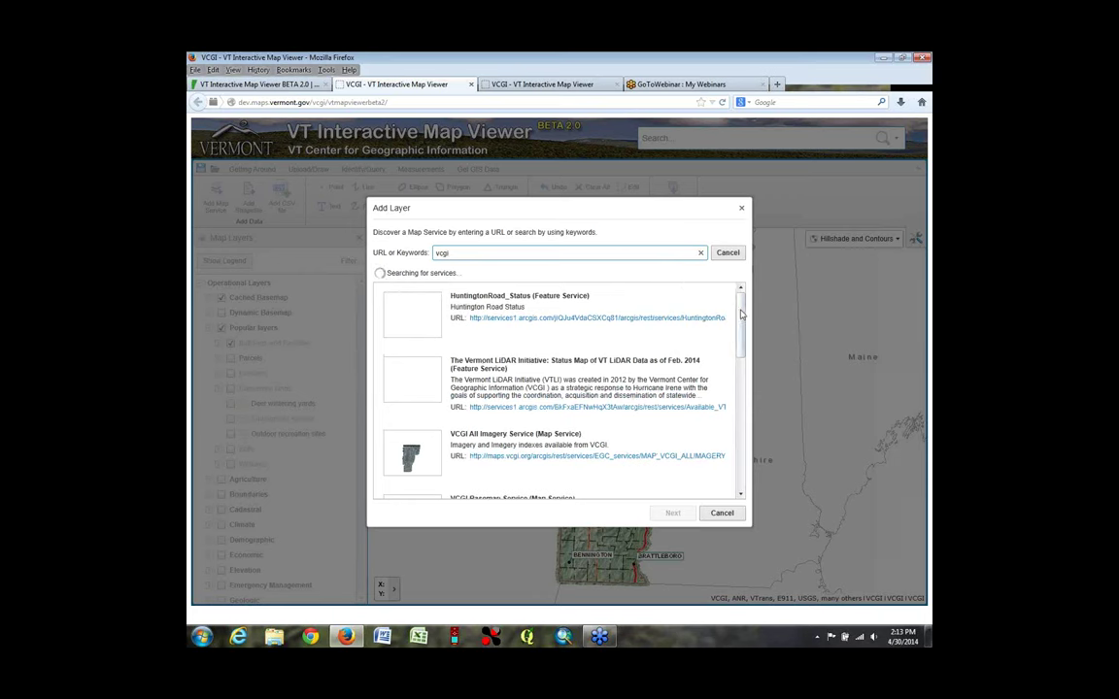
mouse_move(739, 316)
mouse_down()
mouse_move(741, 396)
mouse_move(749, 293)
mouse_up()
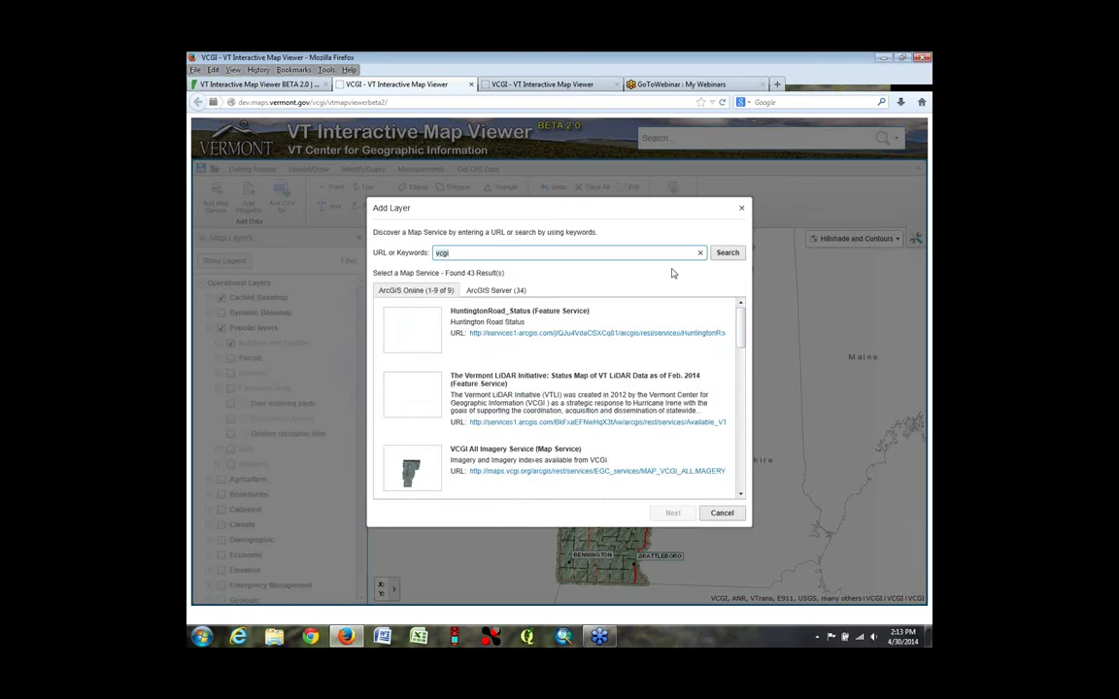
text(anrmap)
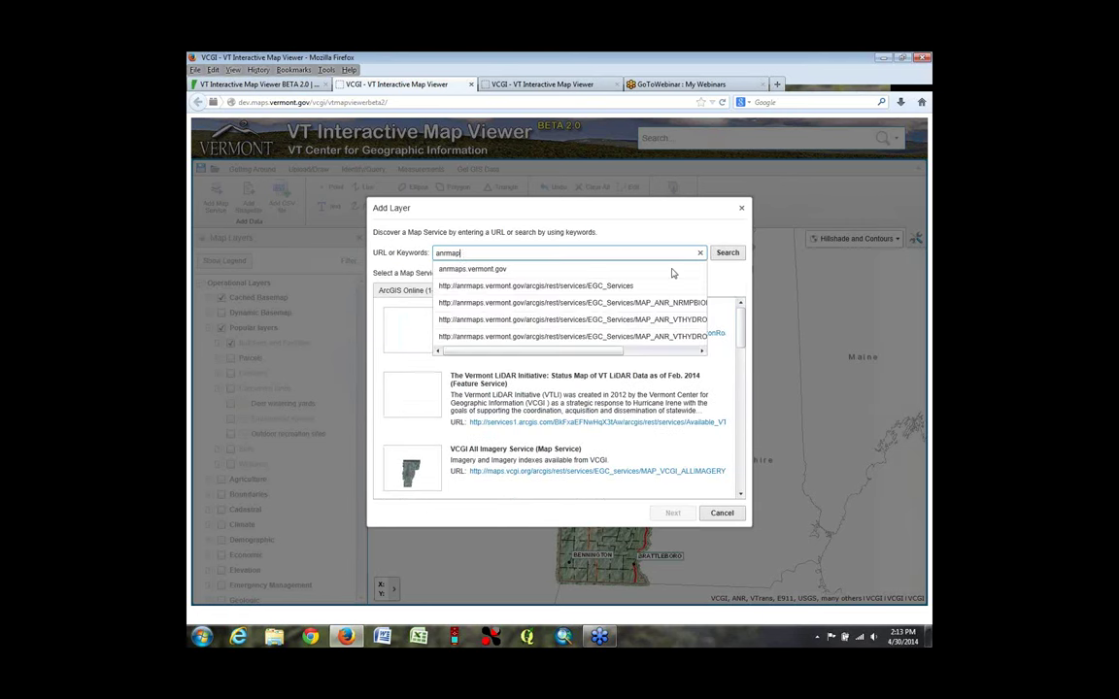
click(559, 270)
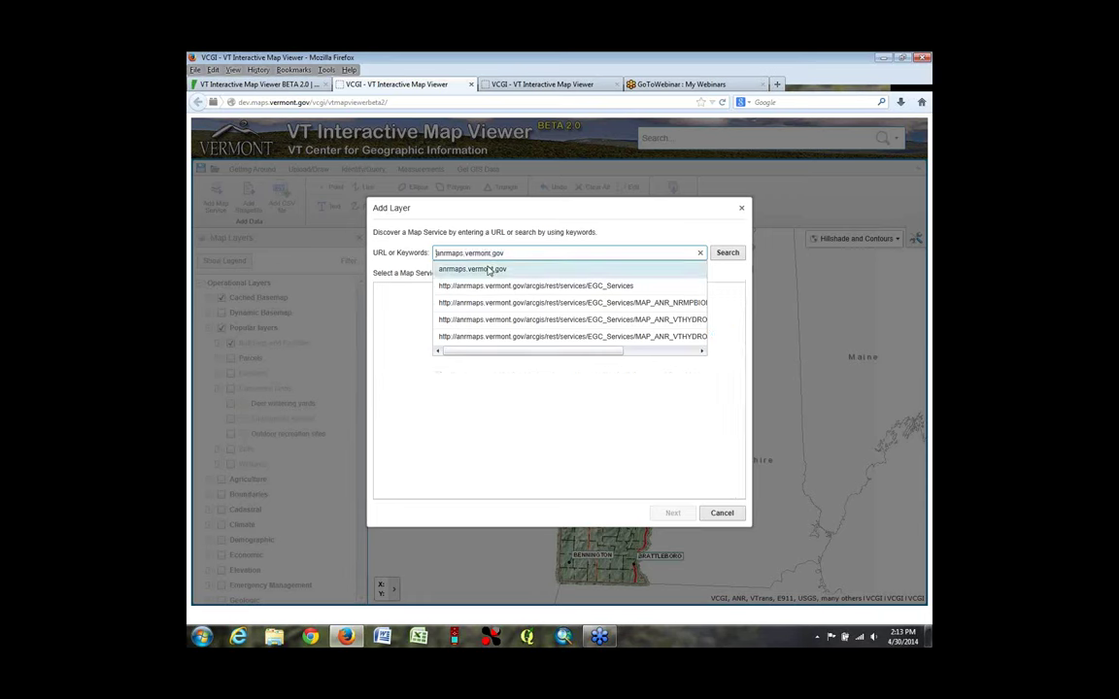
key(Return)
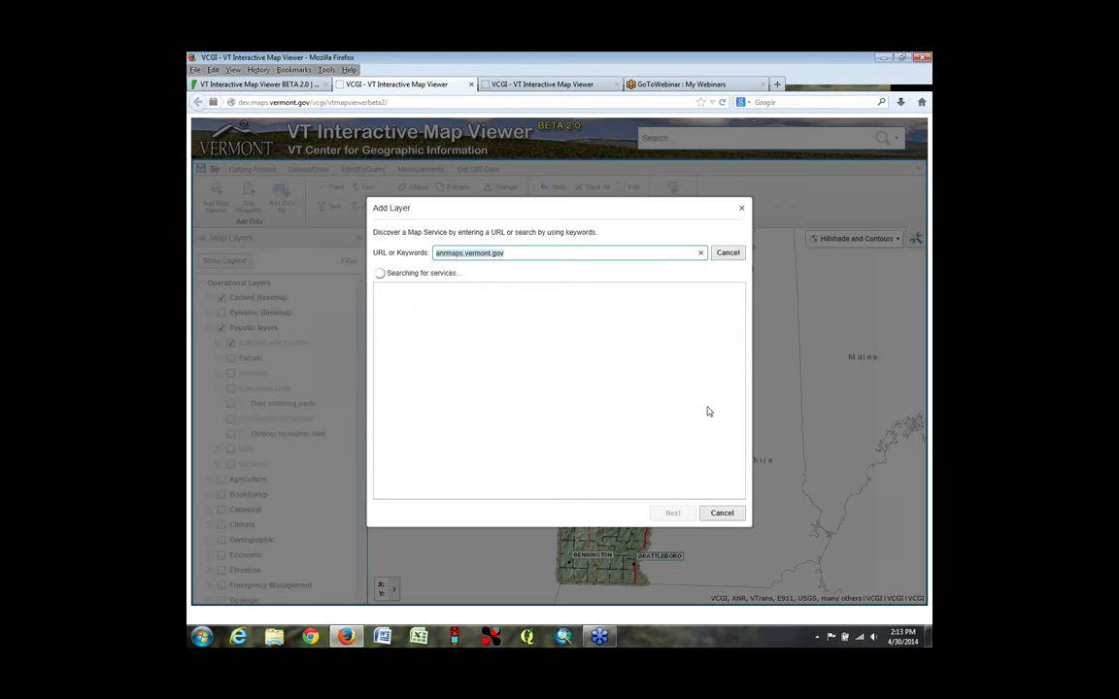
Search the map services for granit and select Base Layers for New Hampshire (Map Service)
click(526, 252)
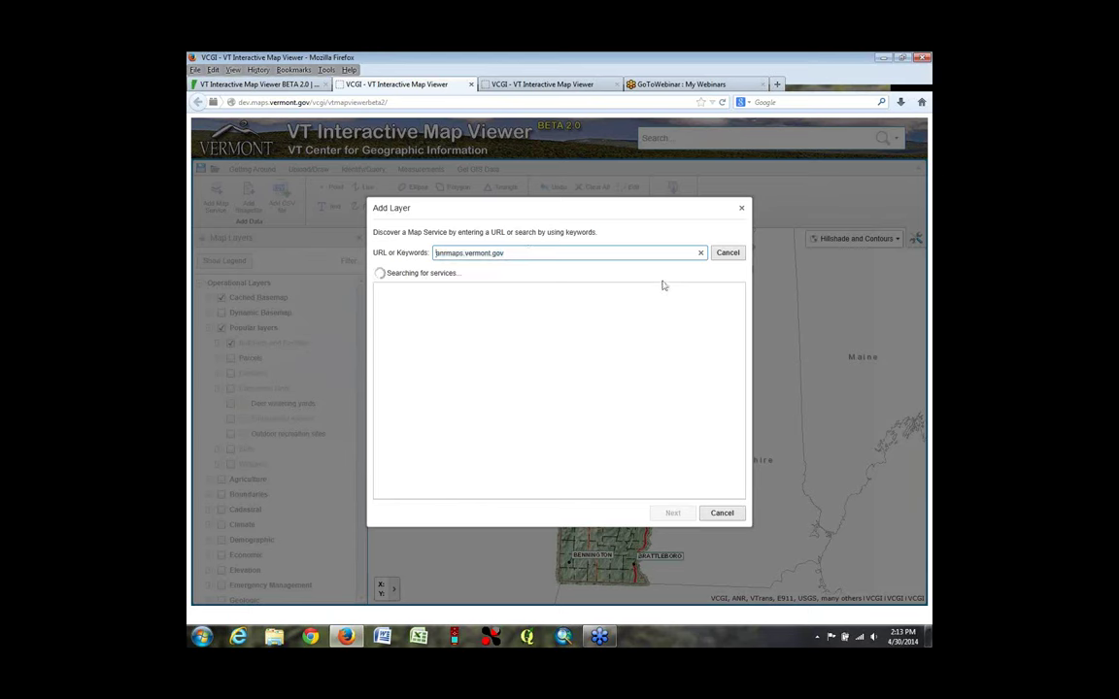
drag(512, 252, 394, 251)
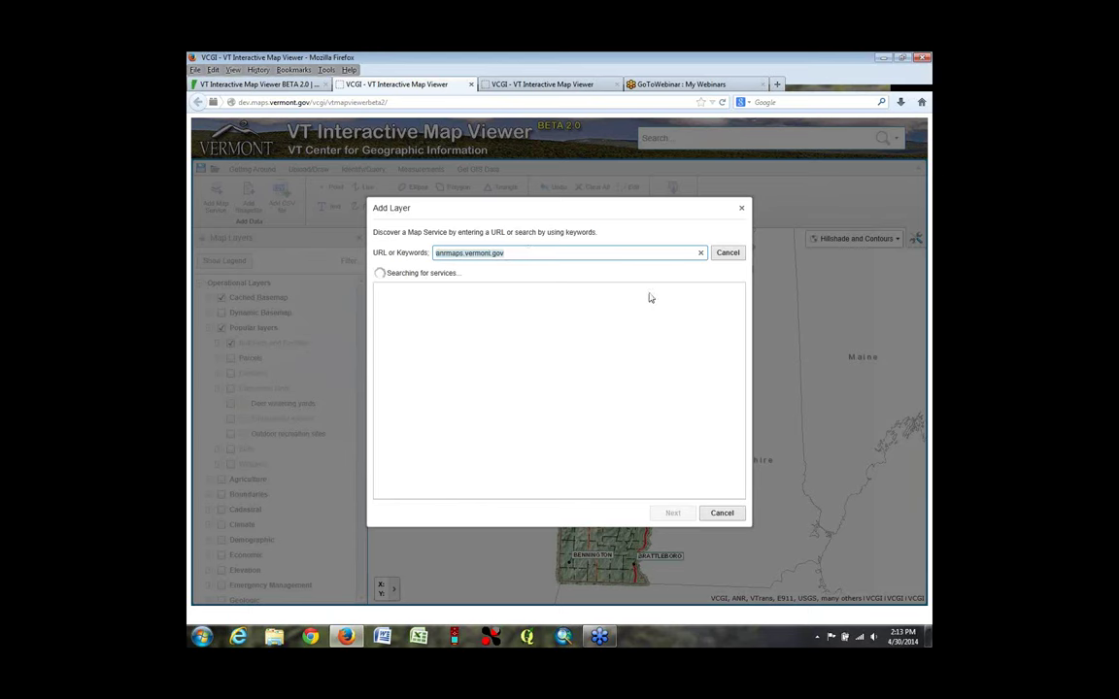
text(grant)
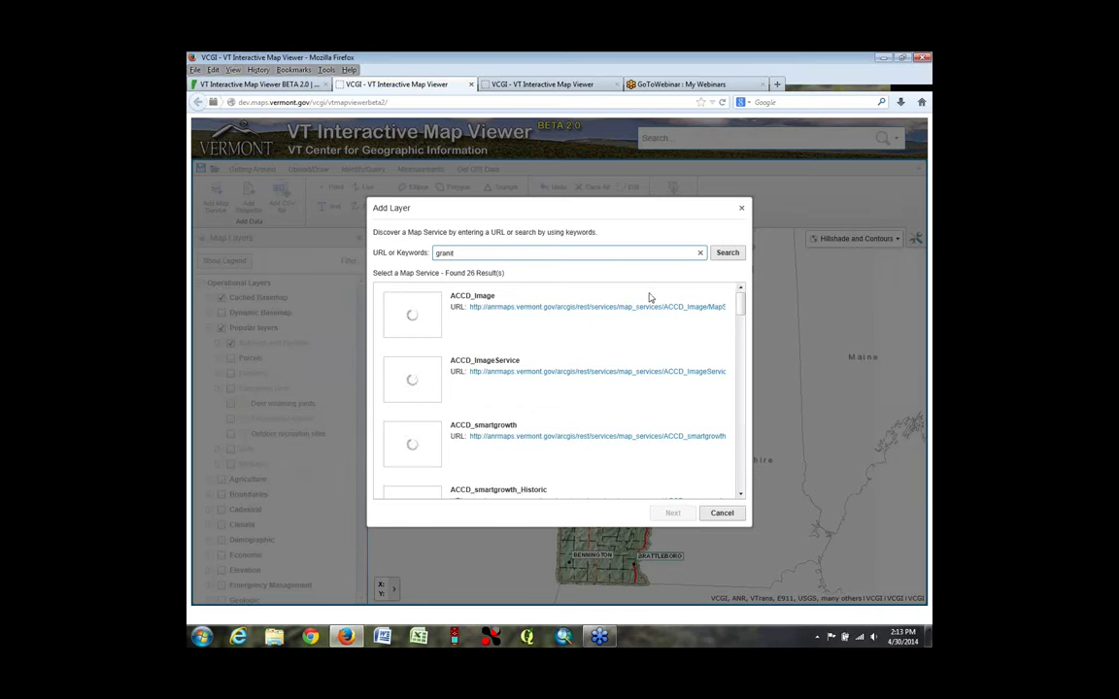
key(Return)
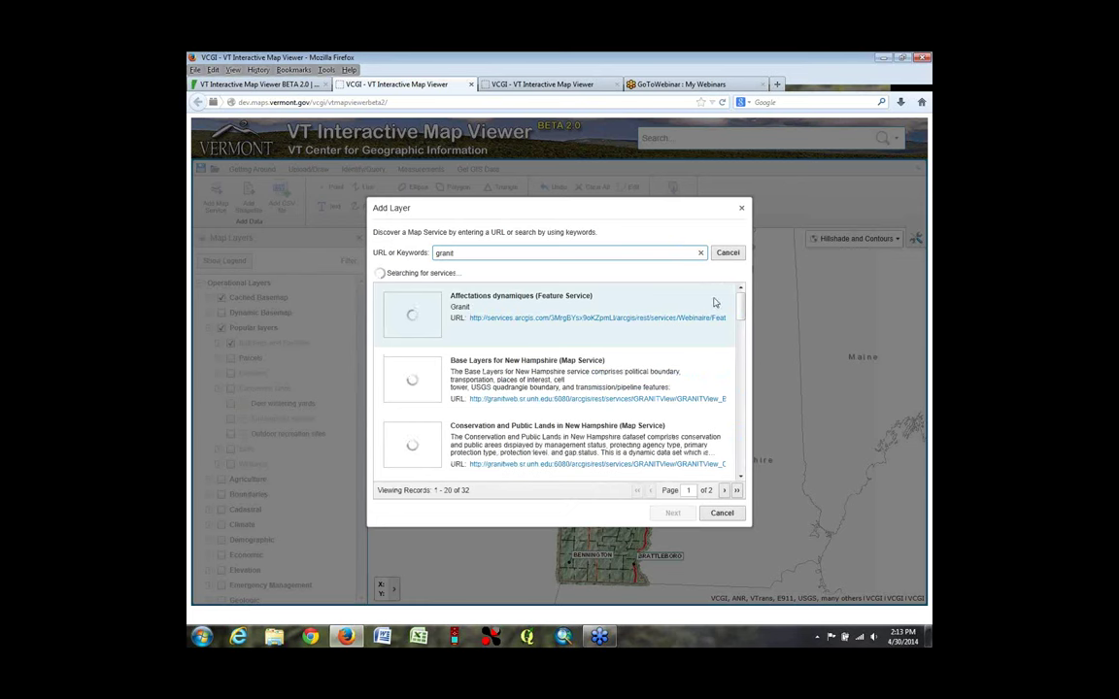
scroll(740, 303, down, 1)
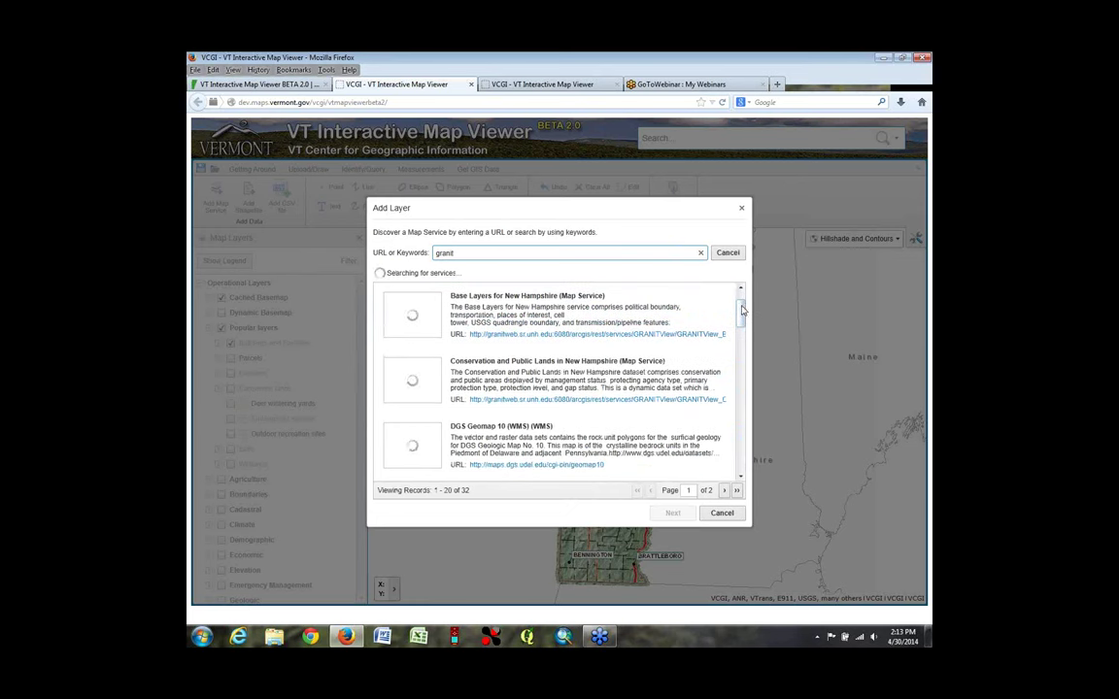
click(510, 306)
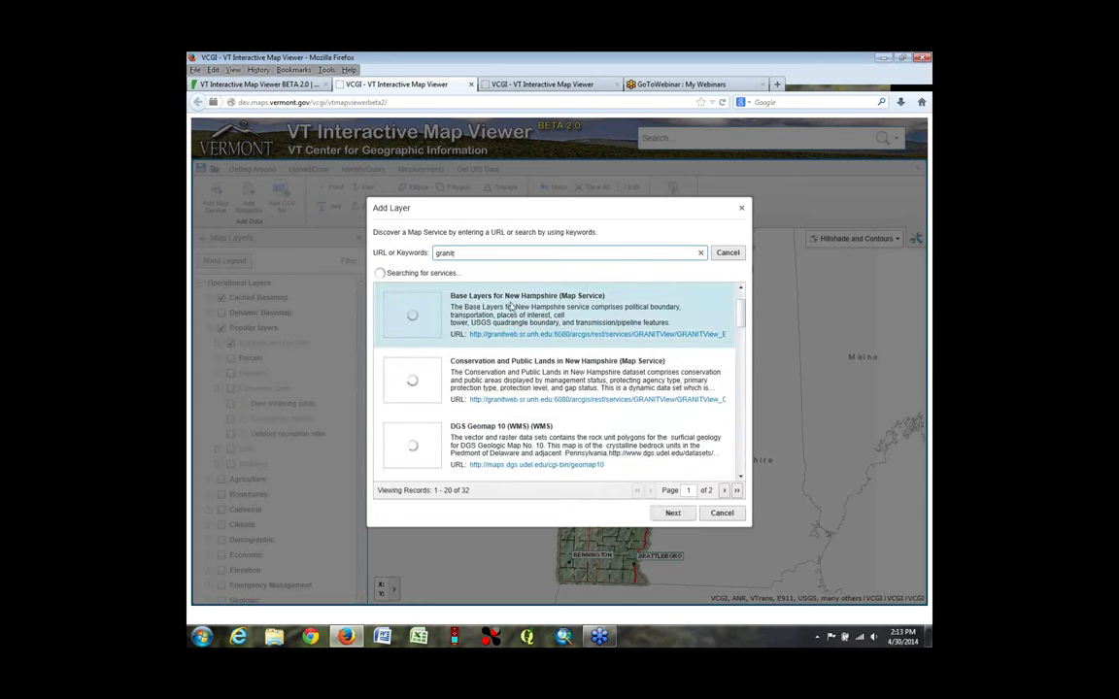
Add the GRANITView_BaseLayers dynamic service from the chosen map service to the map, keeping its default alias
click(672, 513)
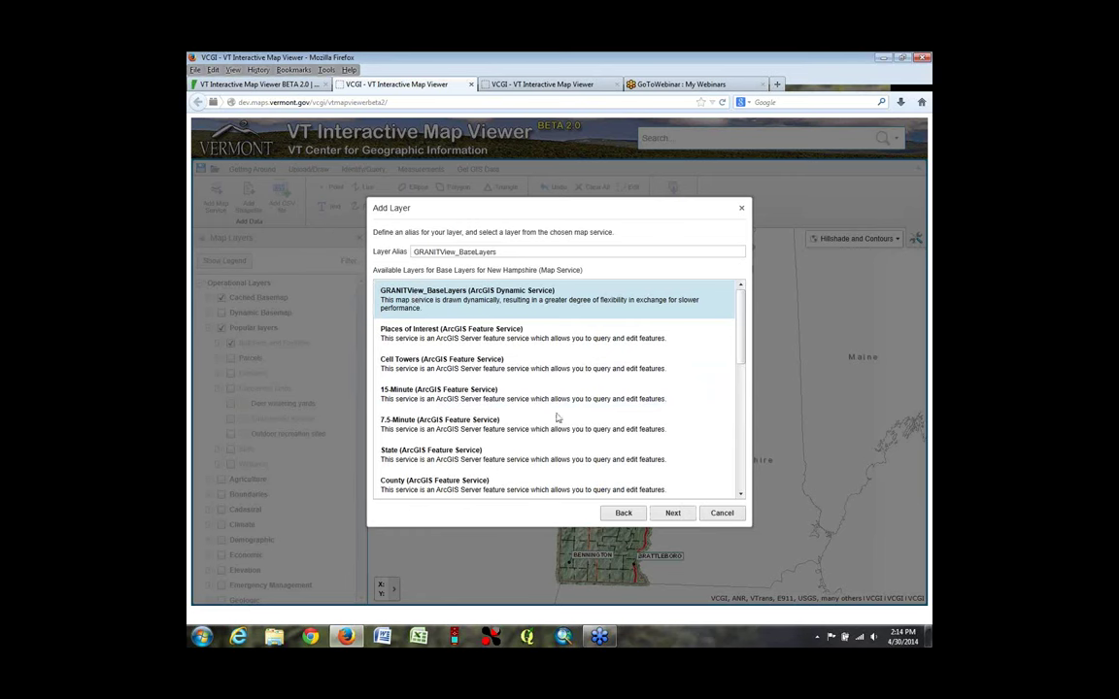
click(672, 513)
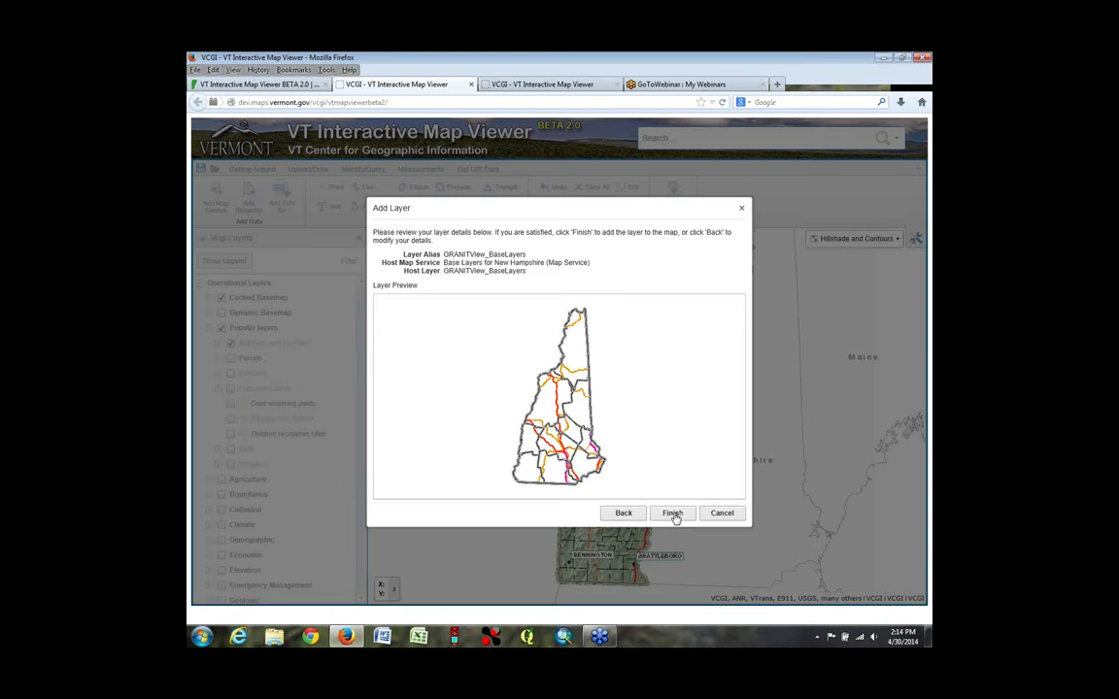
click(672, 514)
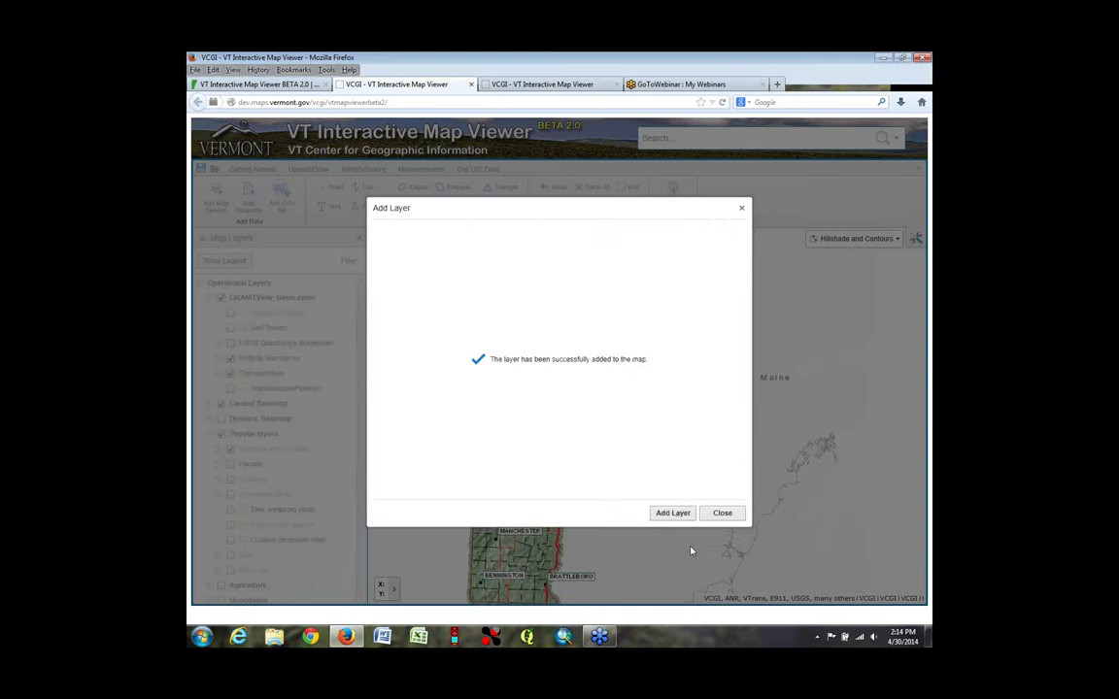
click(723, 512)
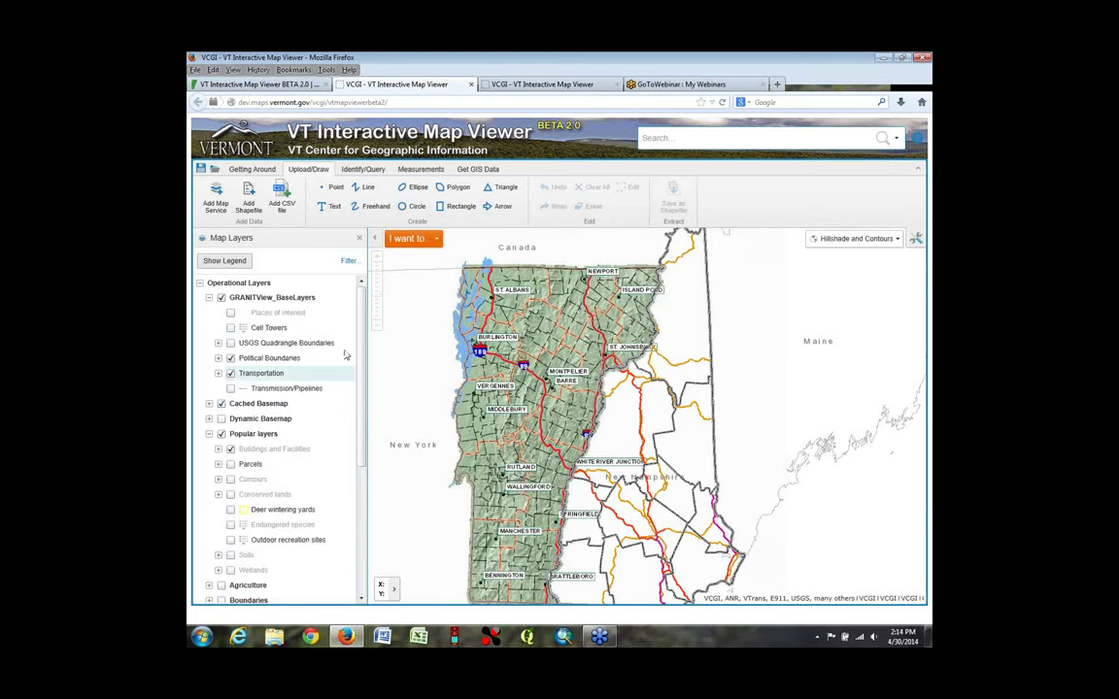
Examine the added New Hampshire base layers at closer scales and return to the wider view of both states
click(379, 260)
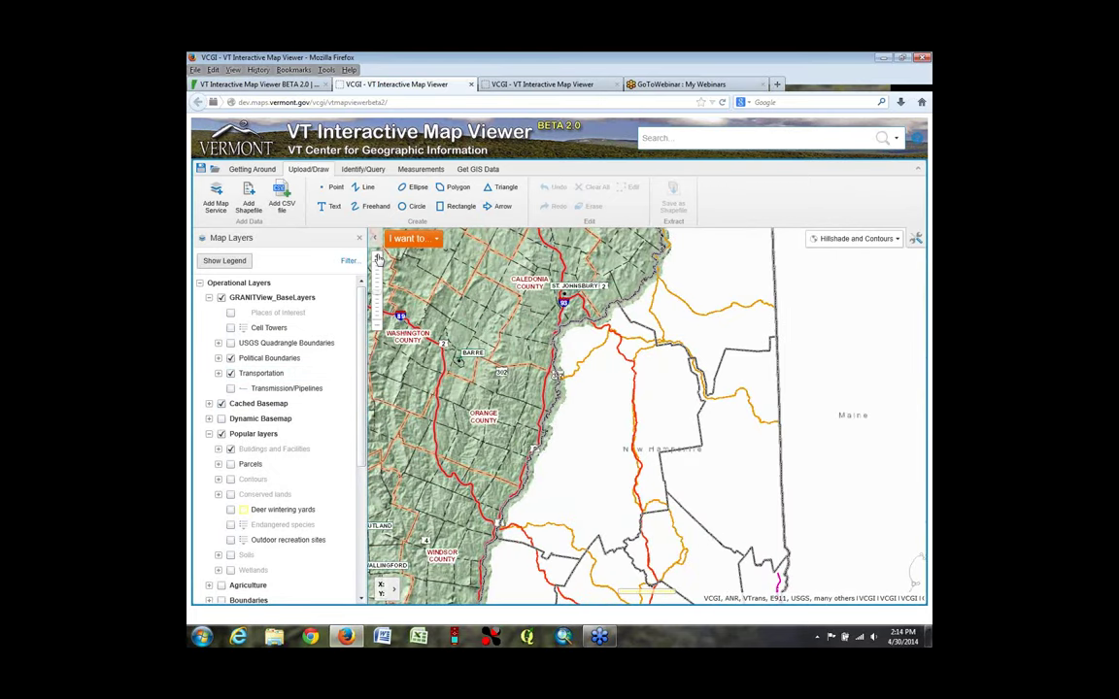
click(379, 259)
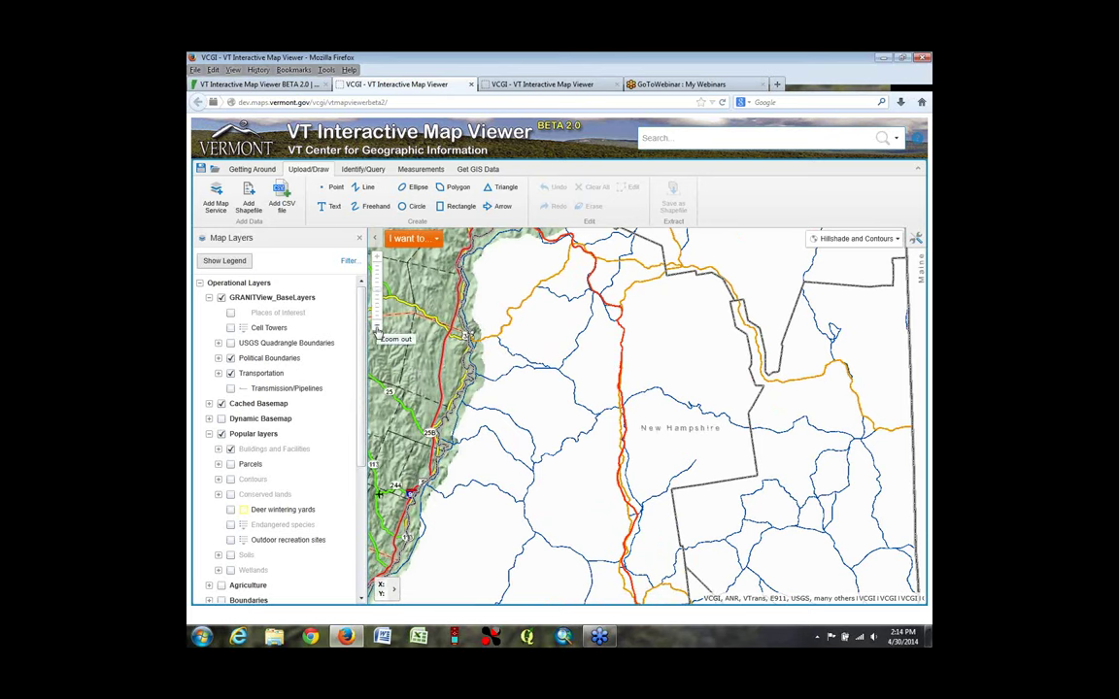
click(378, 332)
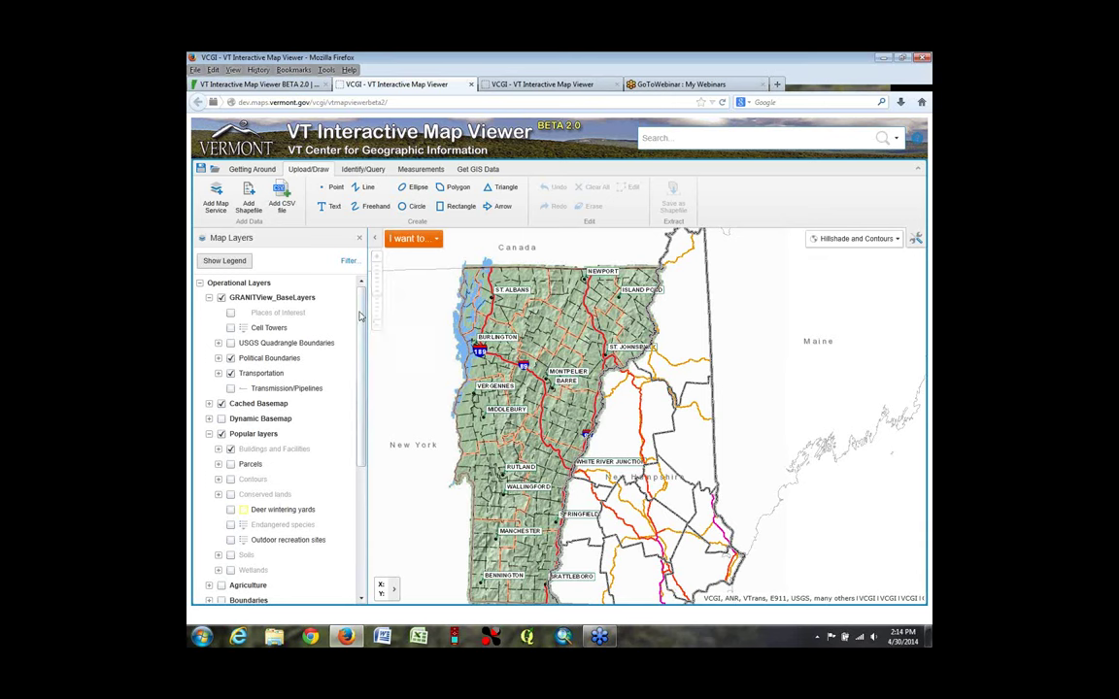
Collapse the GRANITView_BaseLayers and Popular layers groups in the map layer list
scroll(359, 327, down, 1)
scroll(359, 328, up, 1)
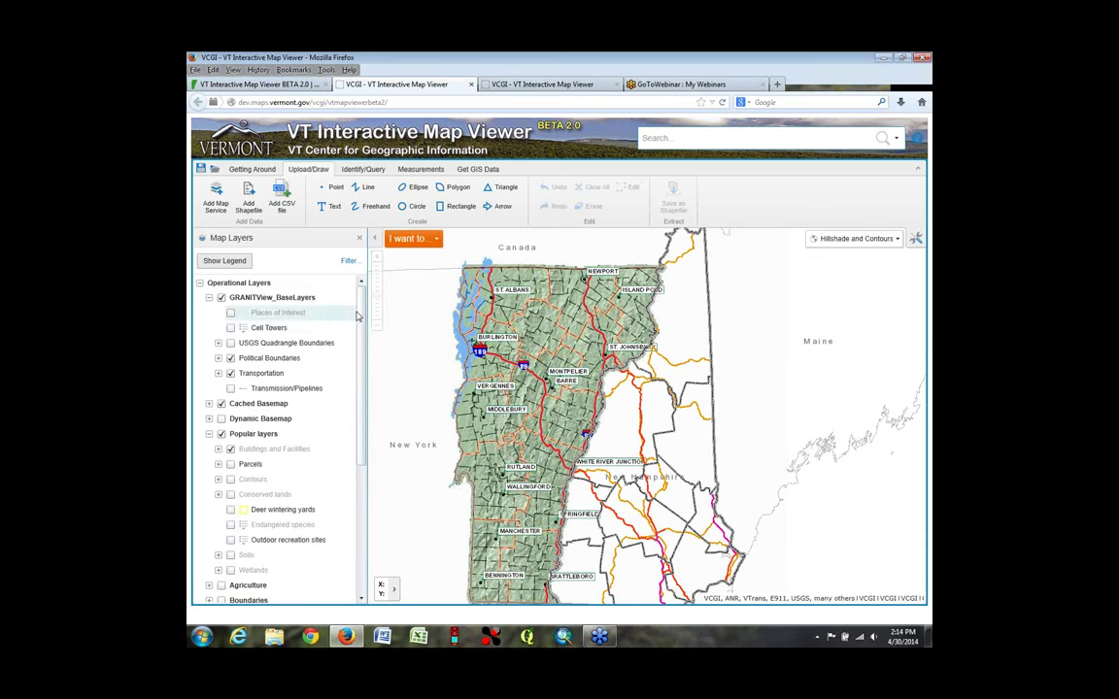
scroll(361, 340, down, 3)
scroll(360, 347, up, 3)
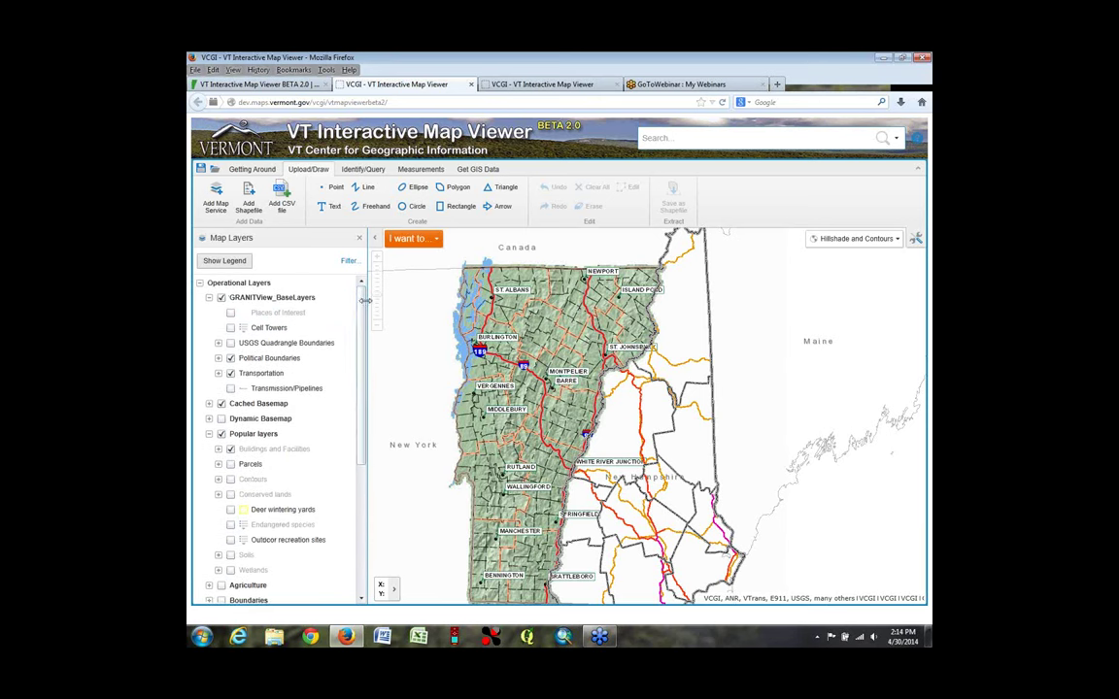
click(209, 297)
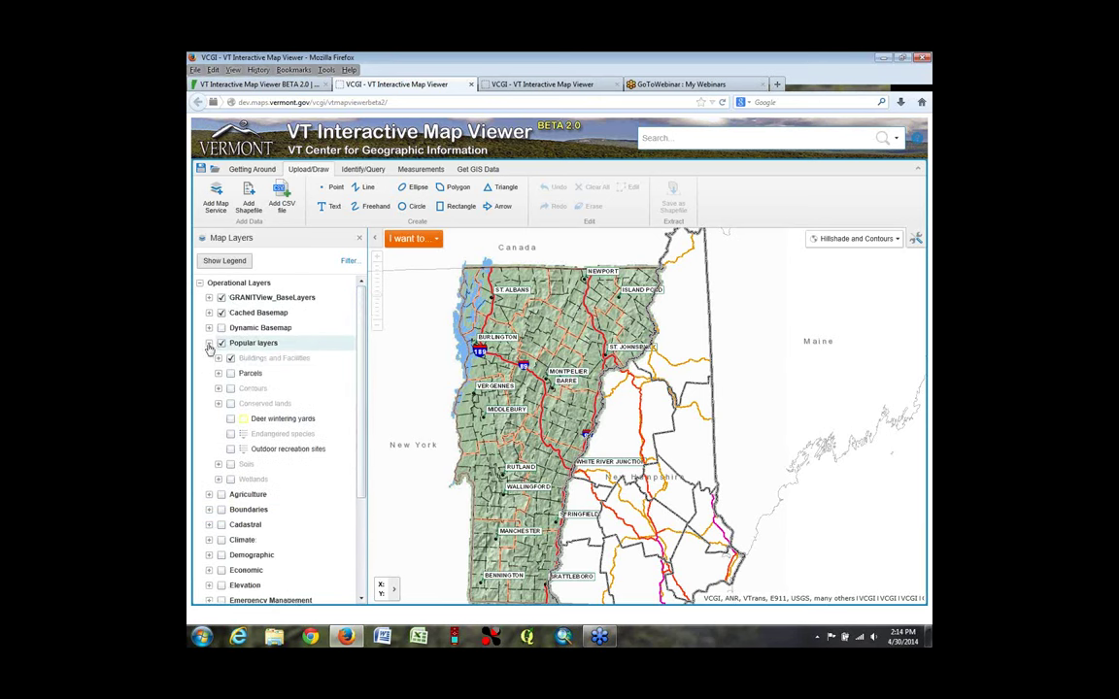
click(209, 343)
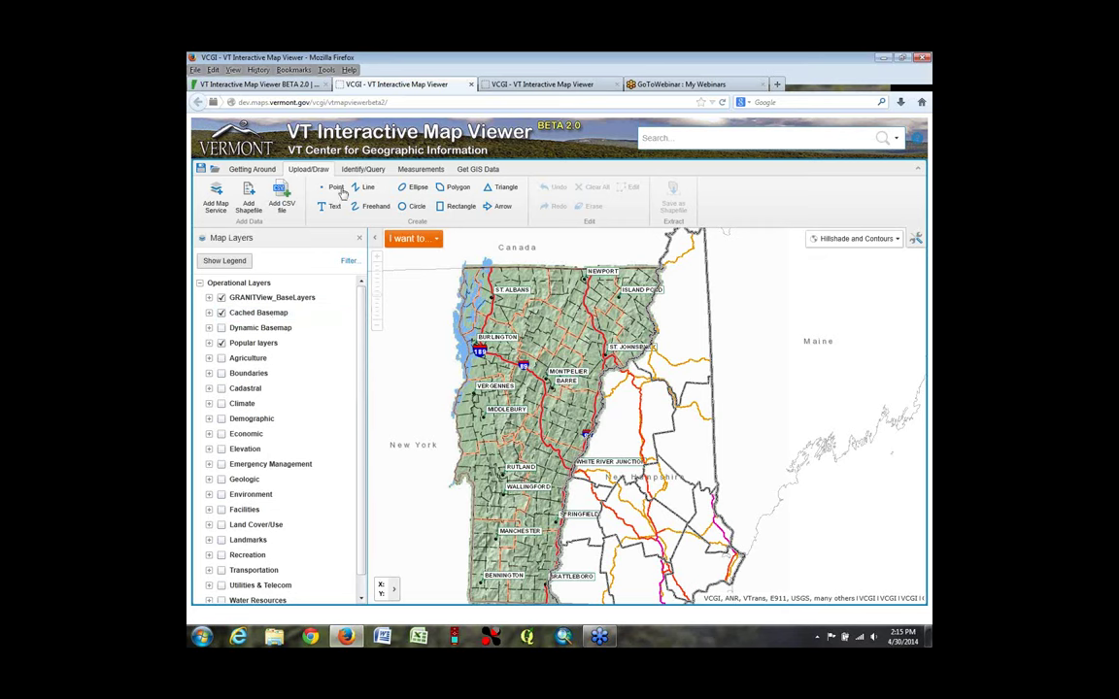
Zoom the map in on the Westford and Underhill area of northwestern Vermont
click(254, 170)
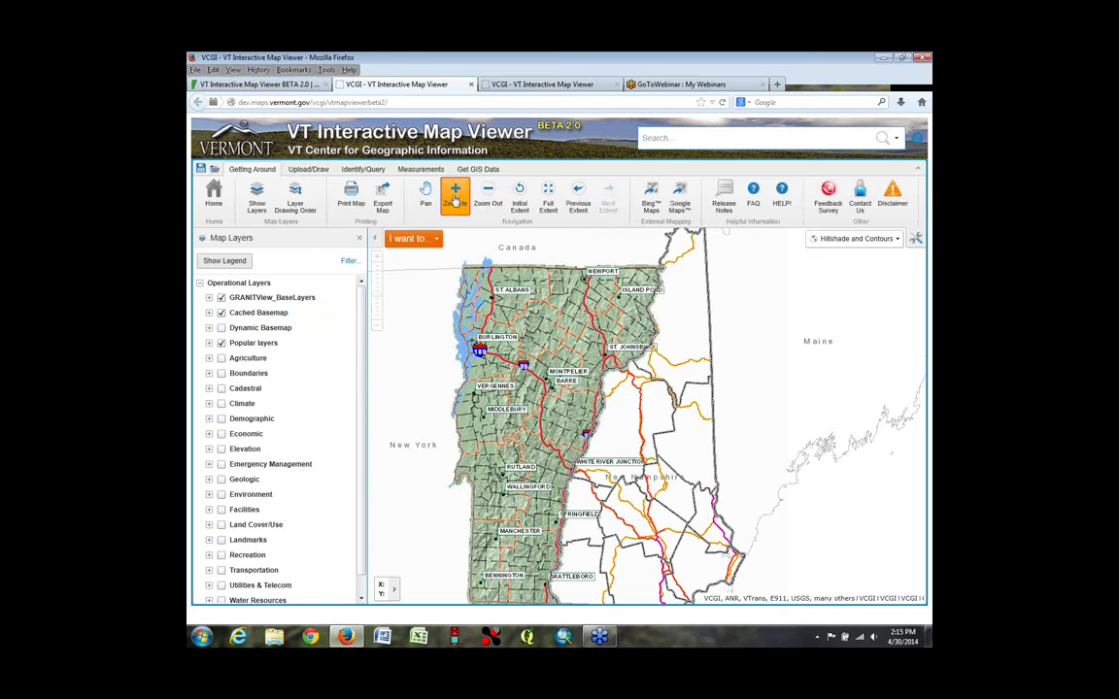
drag(457, 287, 484, 326)
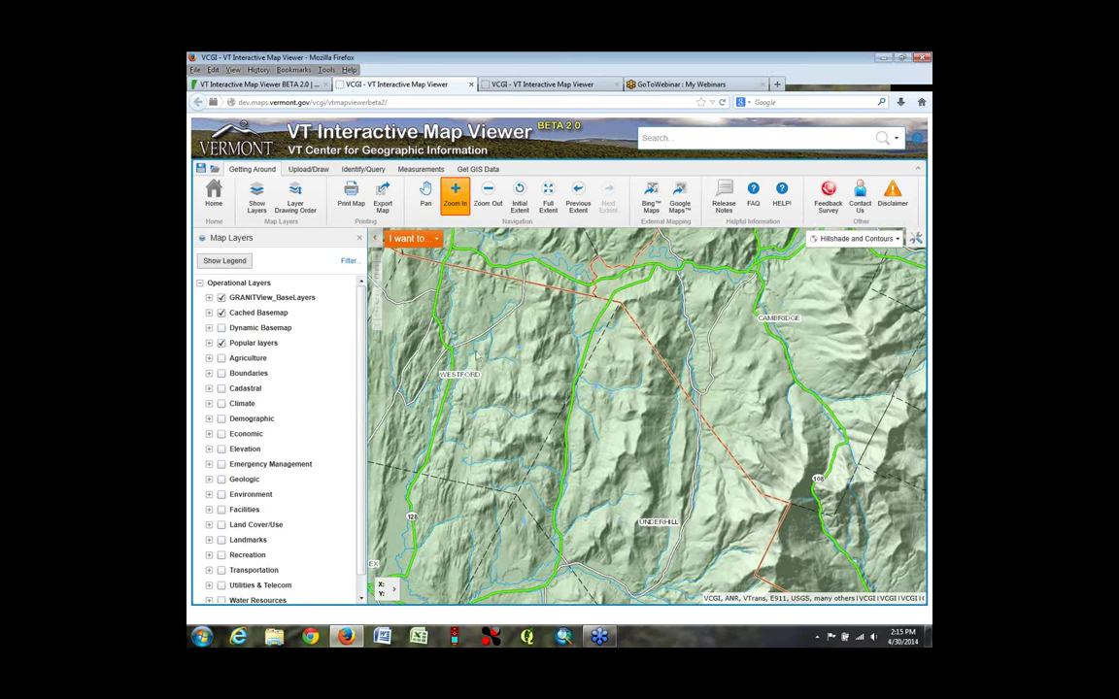
Turn off the Cached Basemap and Popular layers groups, and display the Dynamic Basemap group with its sublayers expanded
click(221, 313)
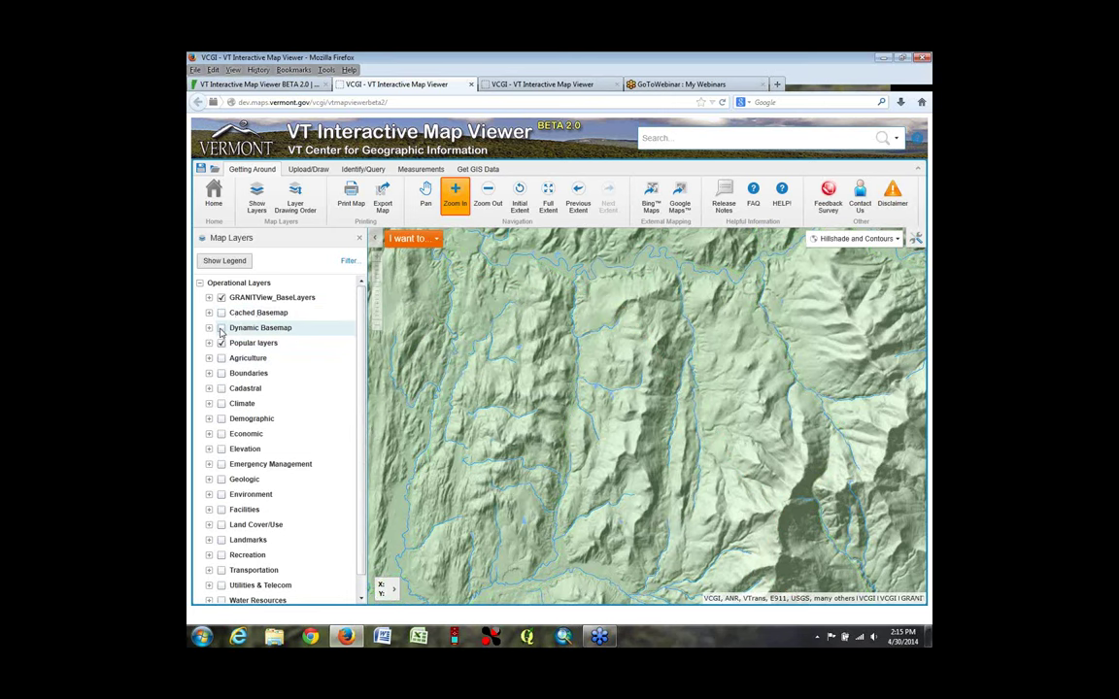
click(221, 341)
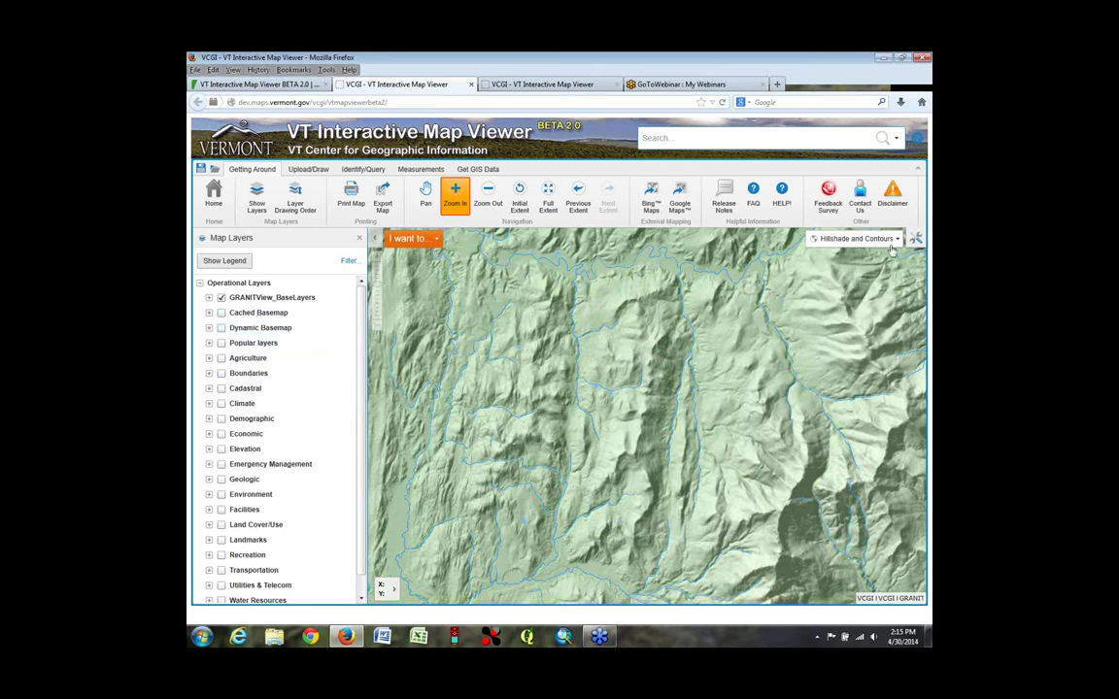
click(221, 313)
click(221, 328)
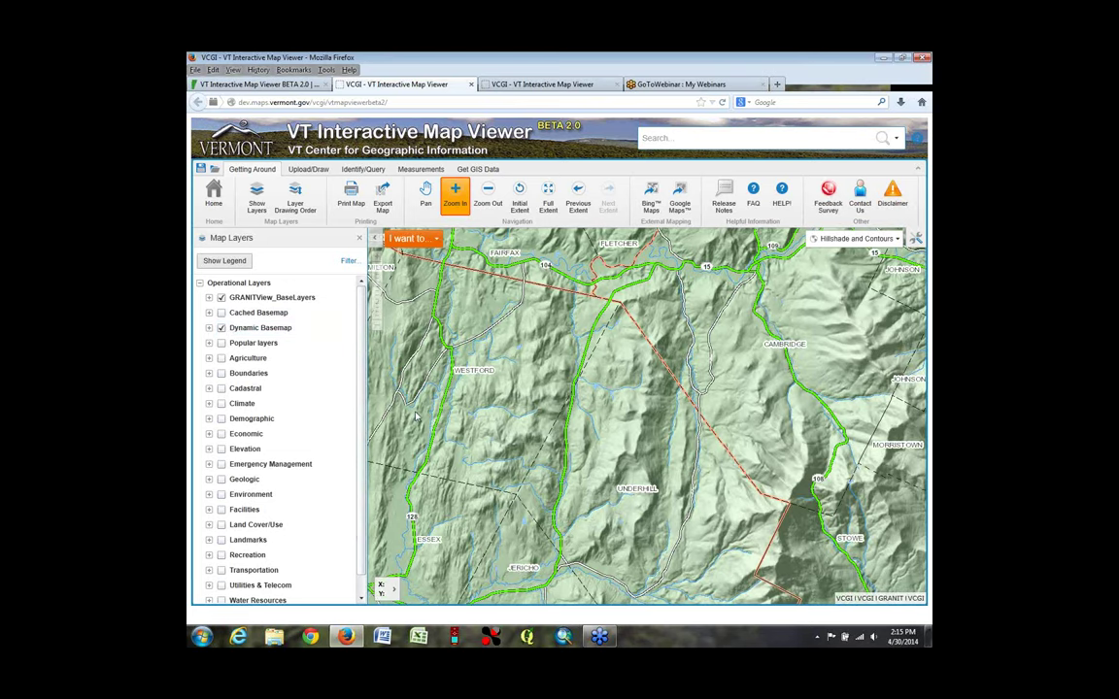
click(210, 329)
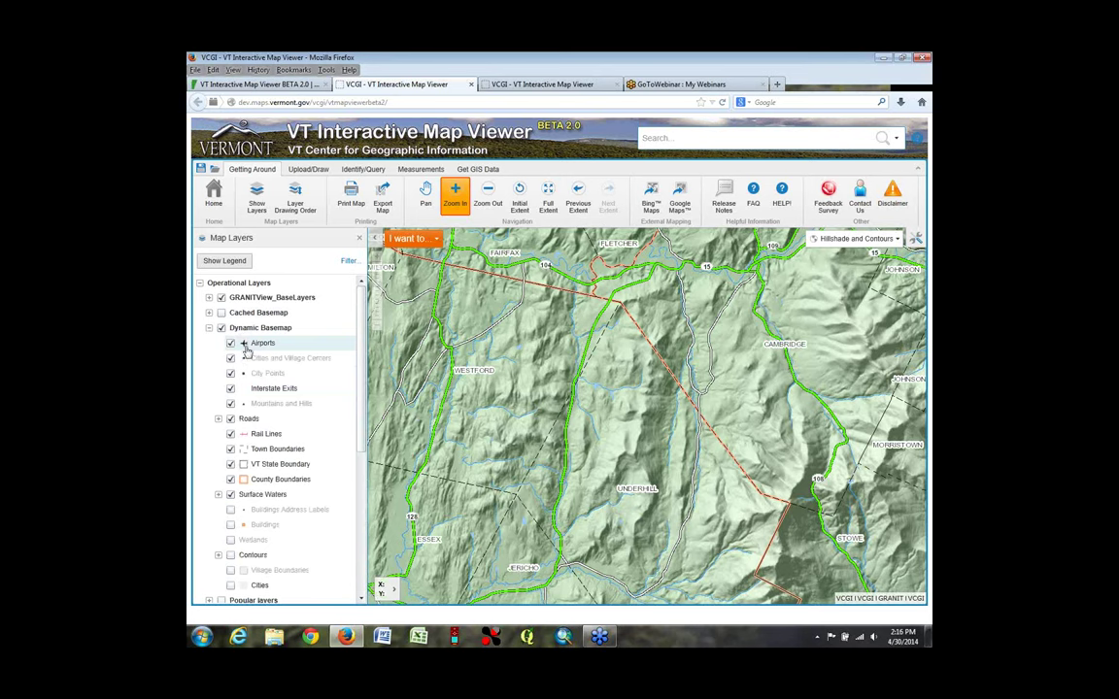
Display the Cached Basemap in place of the Dynamic Basemap to examine its sublayer list, and return to the Dynamic Basemap
click(221, 313)
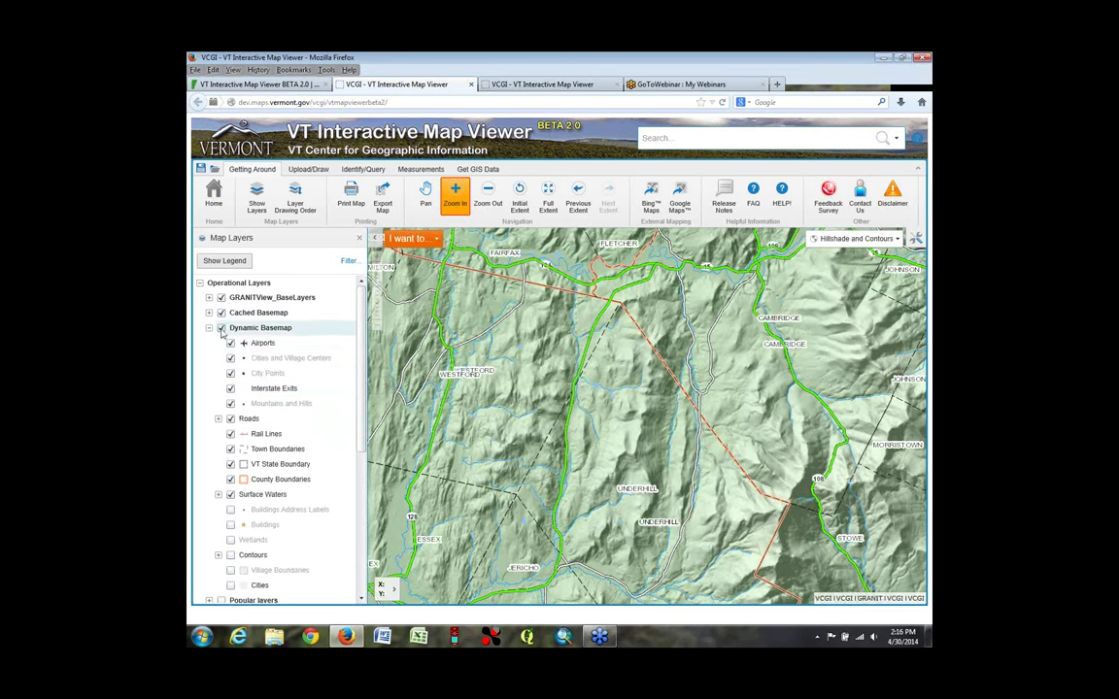
click(208, 313)
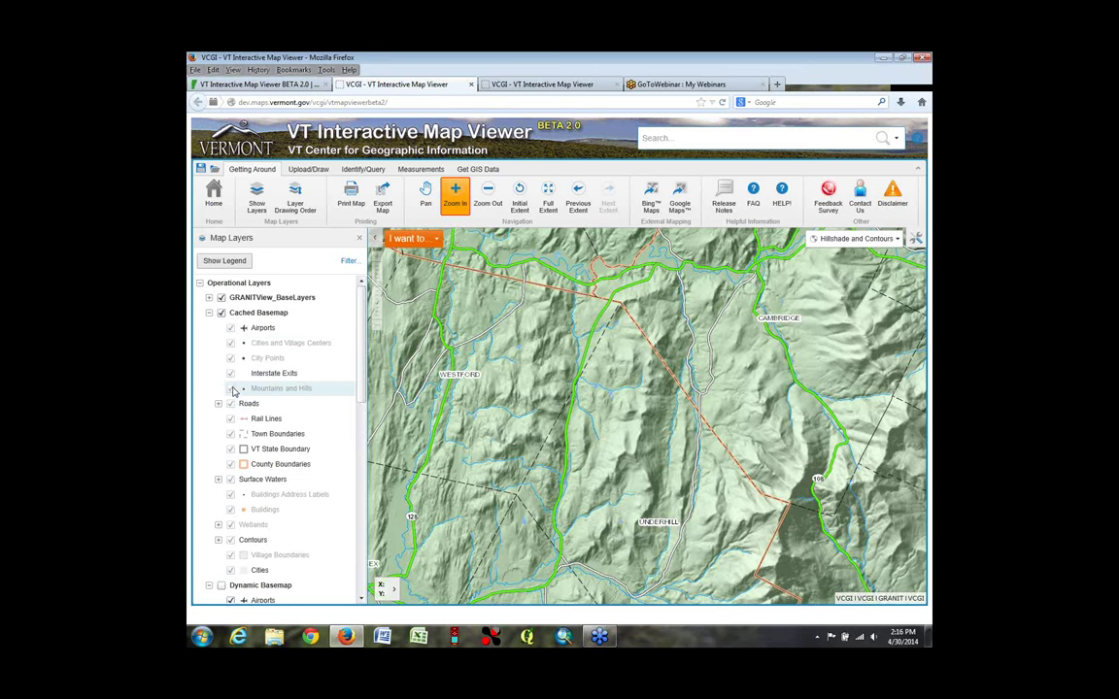
click(221, 314)
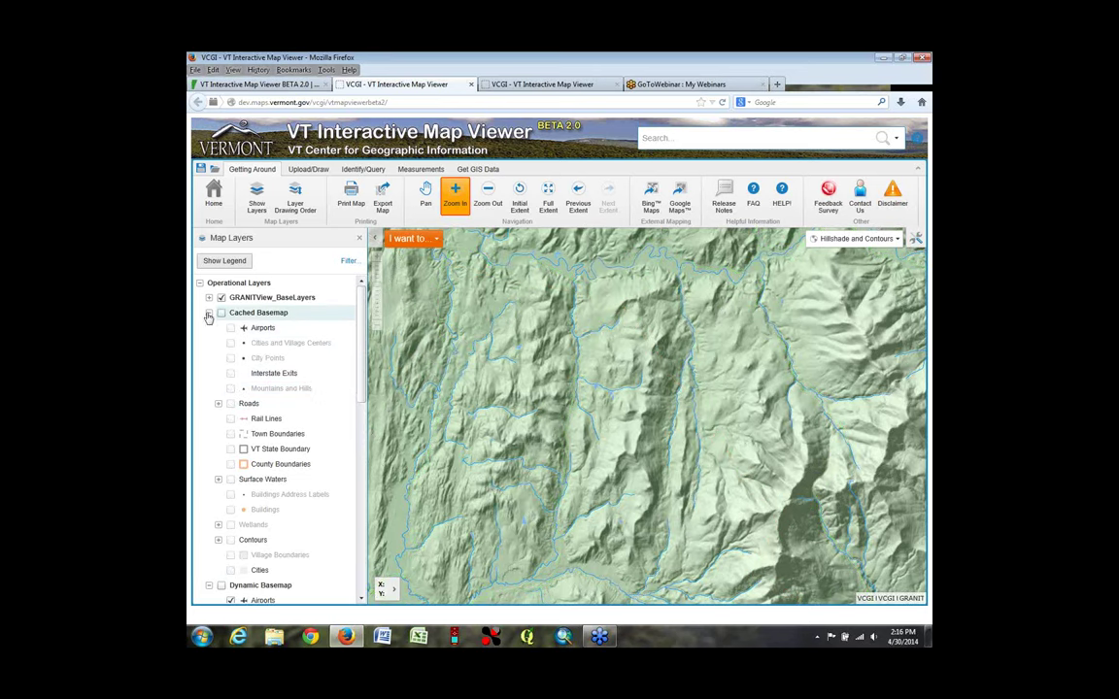
click(220, 328)
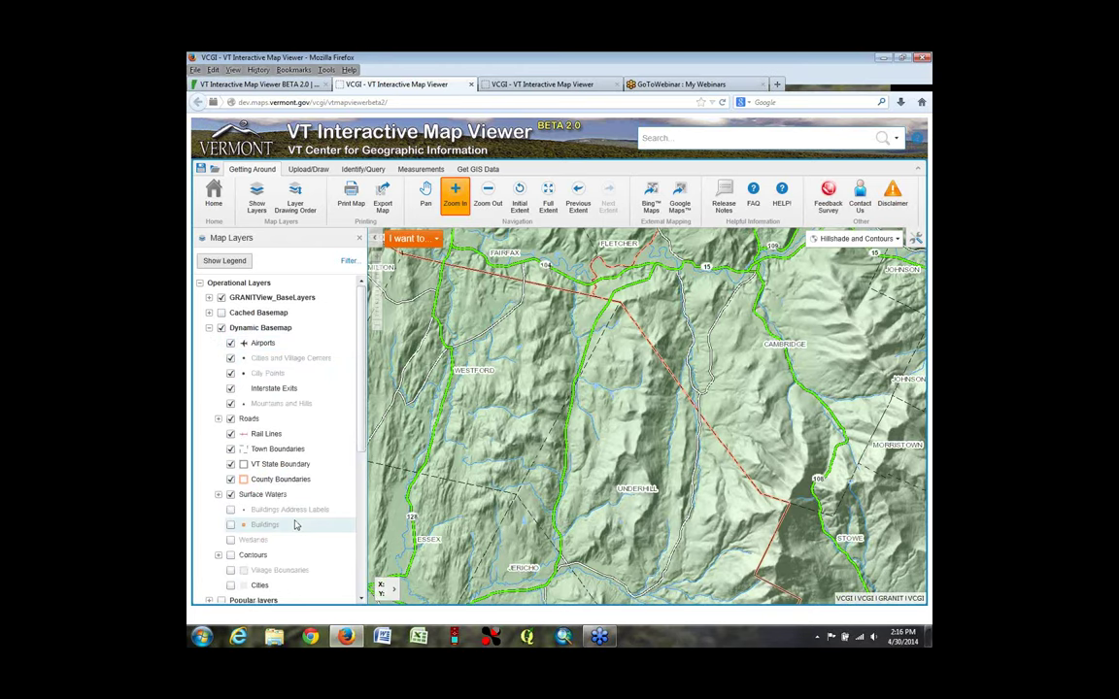
Turn off the Airports, Interstate Exits and Roads sublayers of the Dynamic Basemap
click(230, 344)
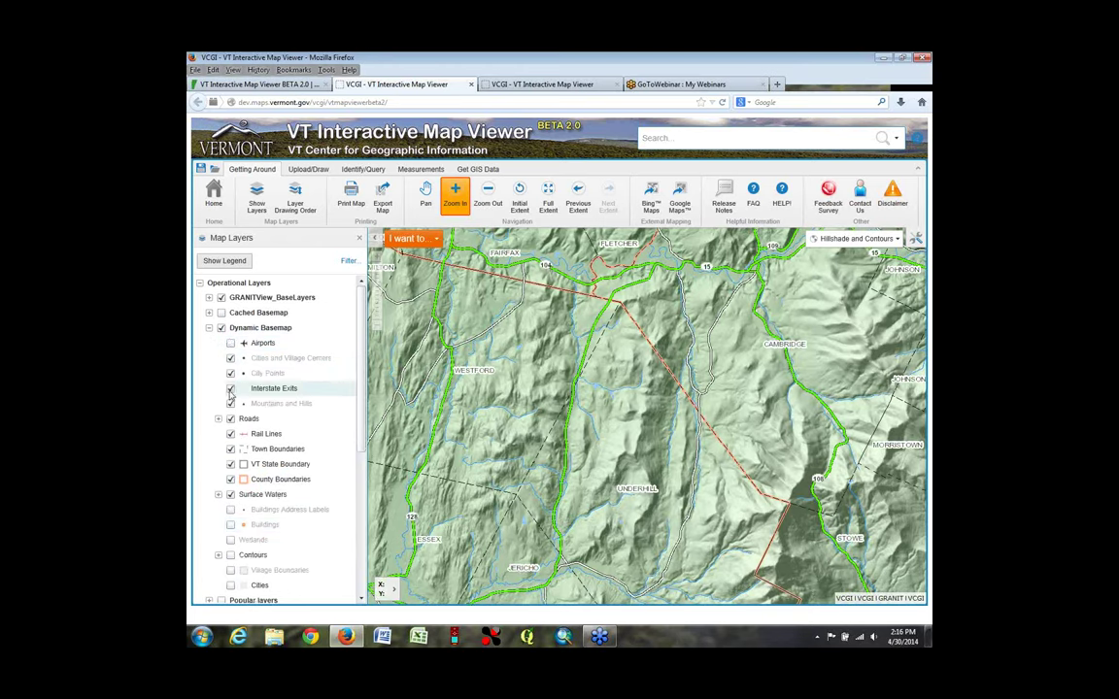
click(230, 388)
click(231, 419)
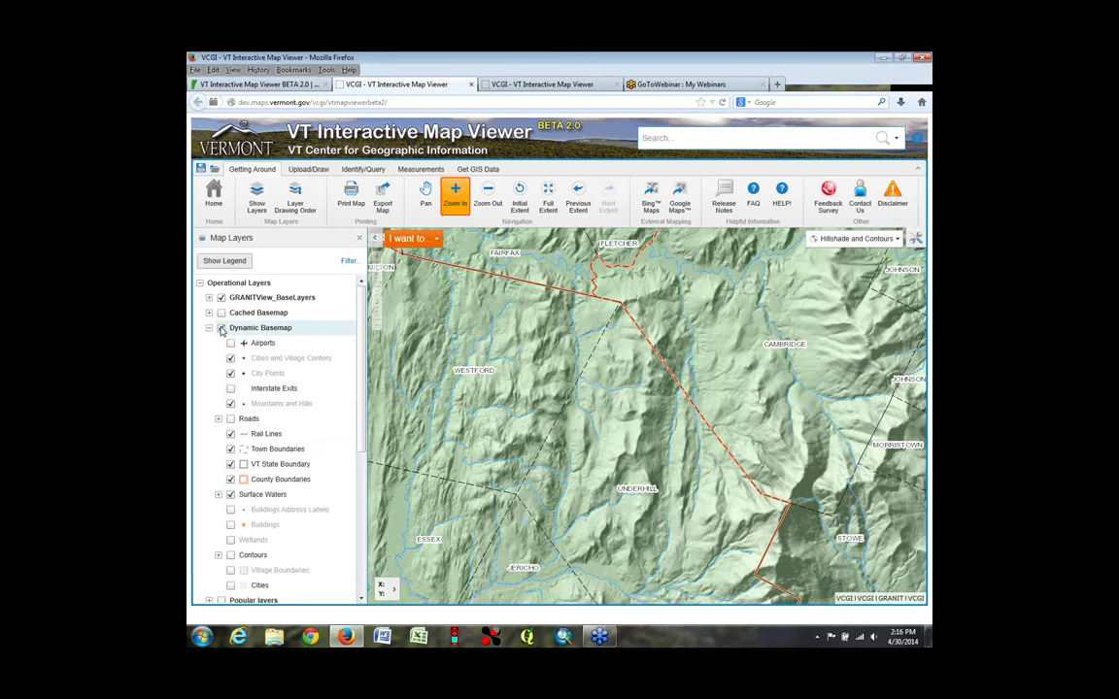
Hide and collapse the Dynamic Basemap group, and turn on the Popular layers group with its sublayers expanded
click(221, 327)
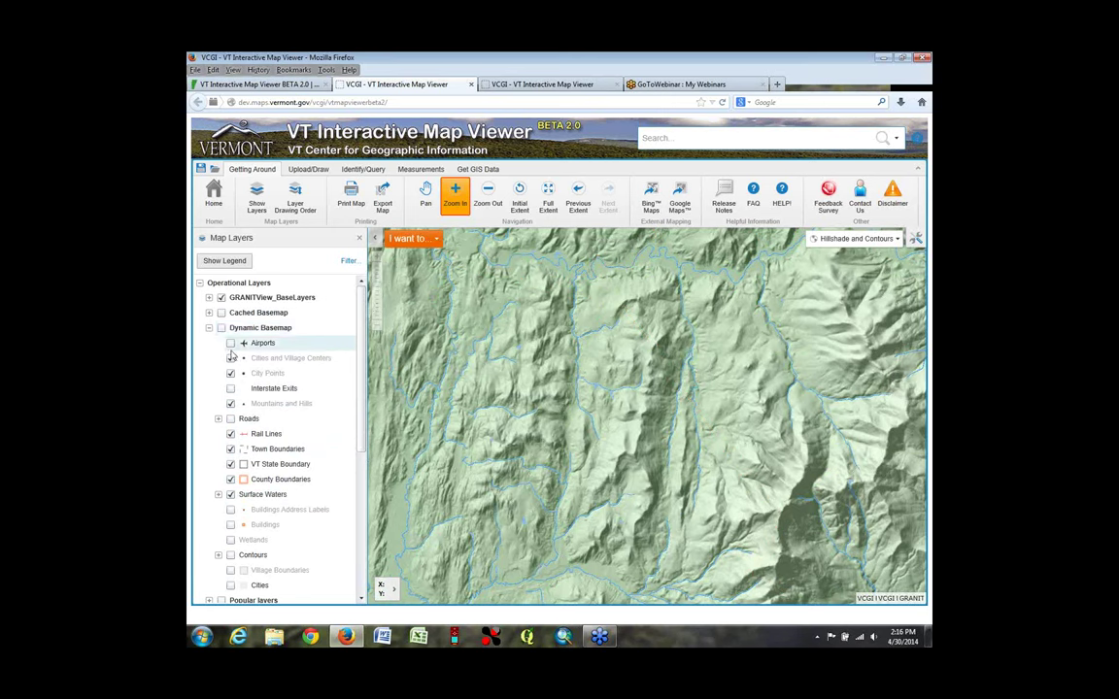
click(209, 328)
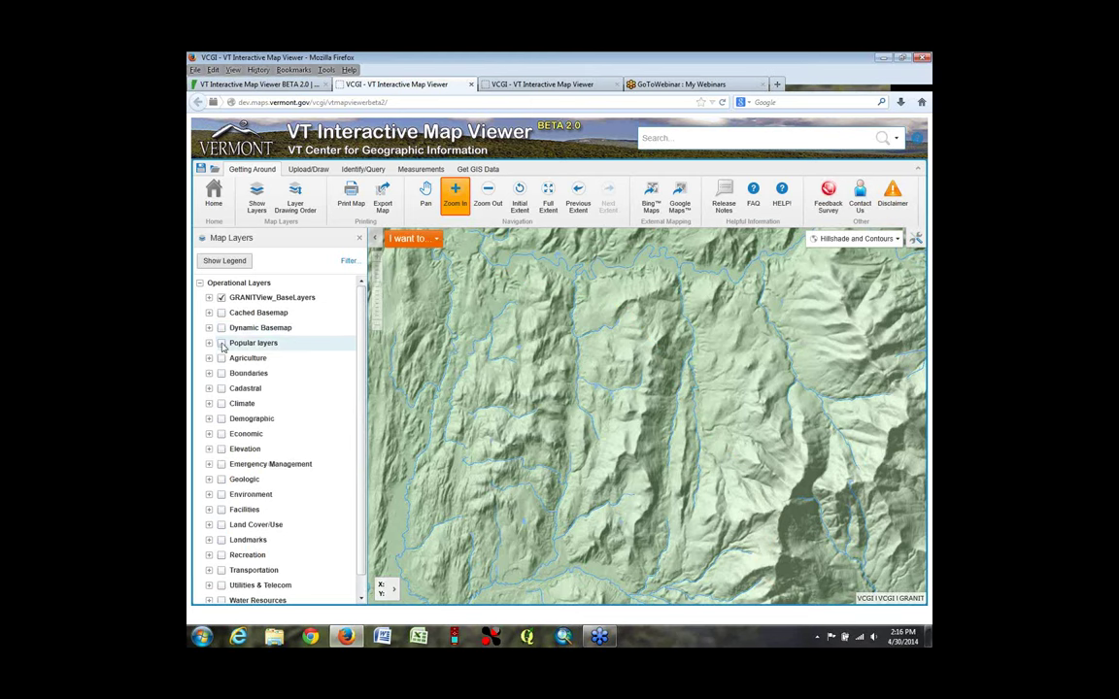
click(222, 343)
click(209, 343)
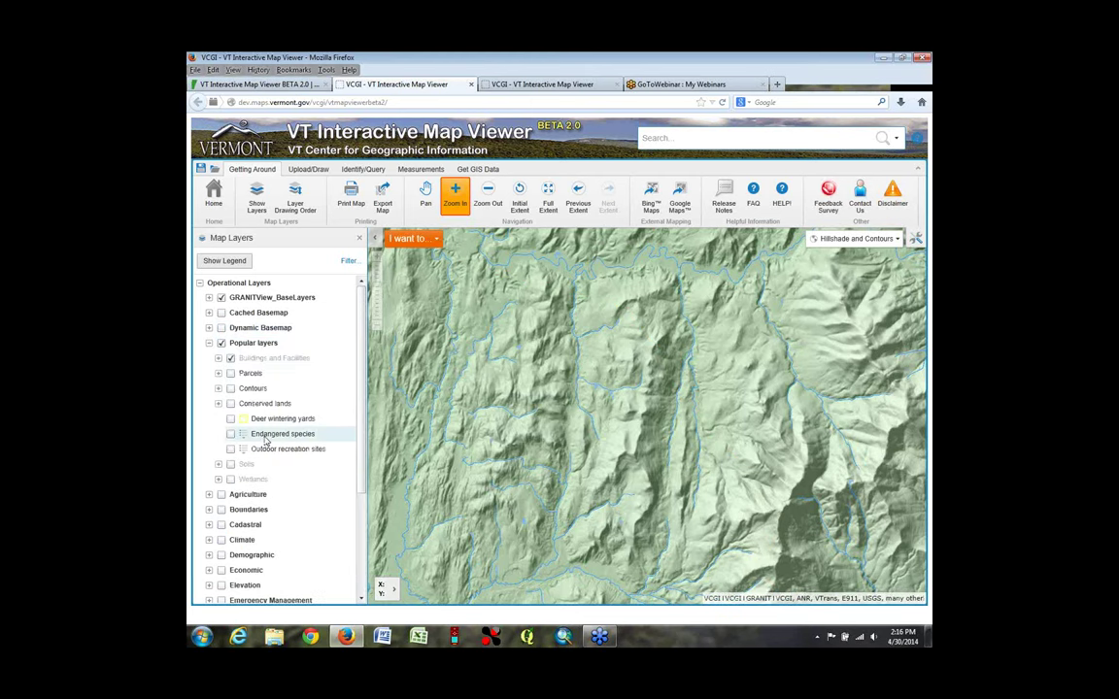
scroll(361, 379, down, 1)
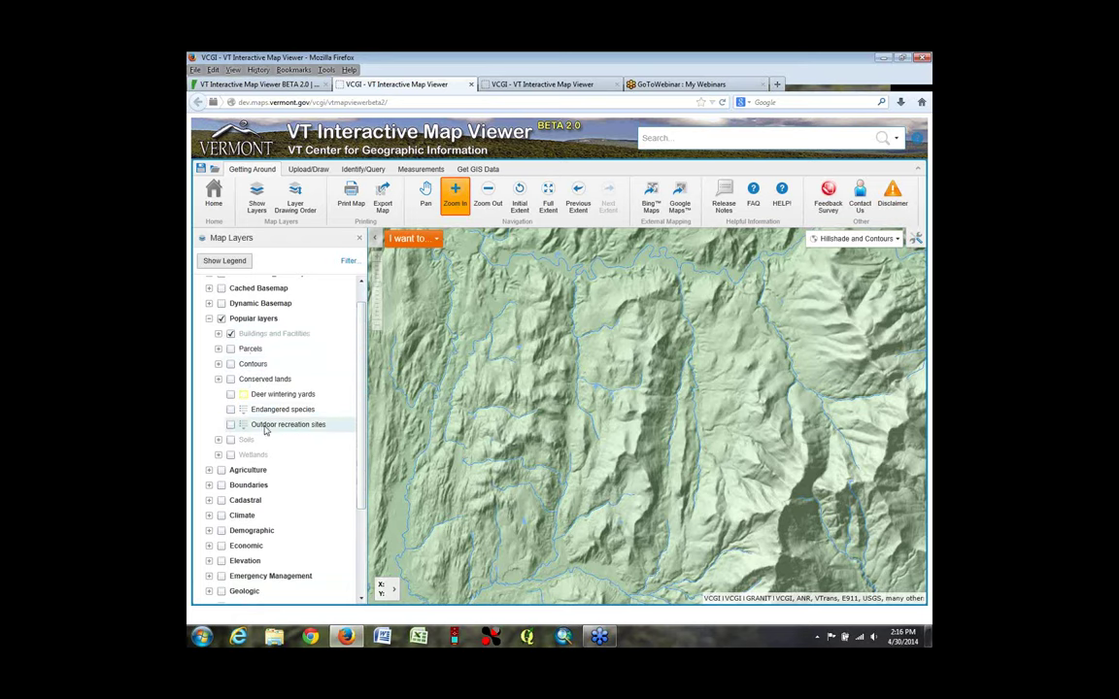
Display Parcels (unofficial data) without the Parcel data status layer, at a scale close enough to draw the parcel boundaries
click(230, 349)
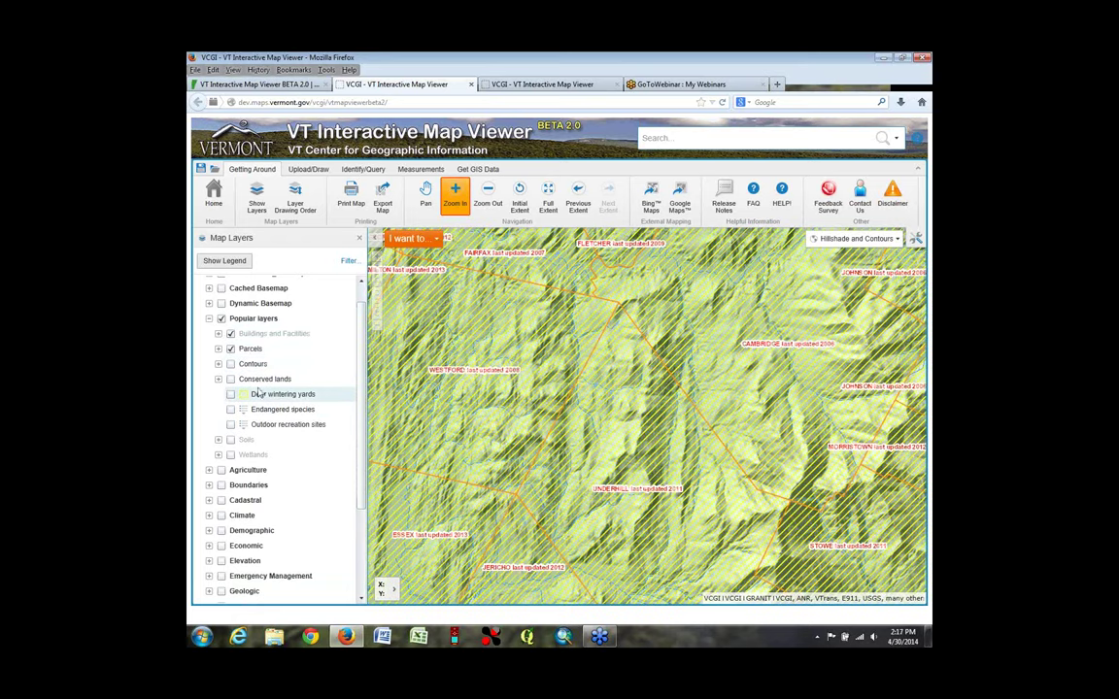
click(218, 349)
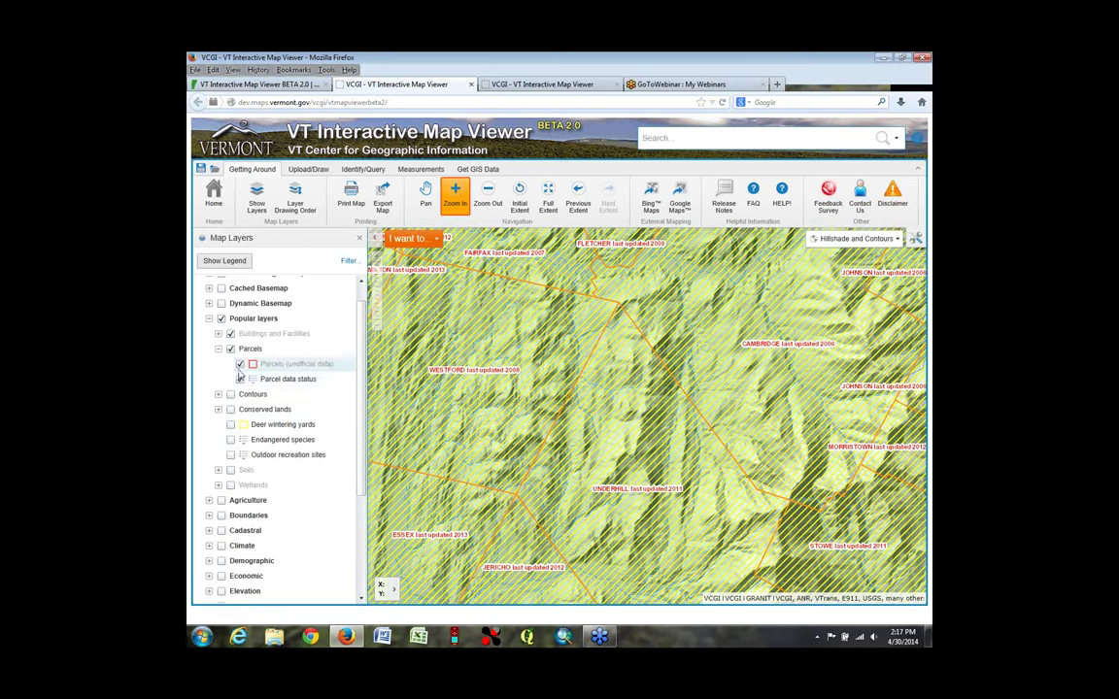
click(240, 379)
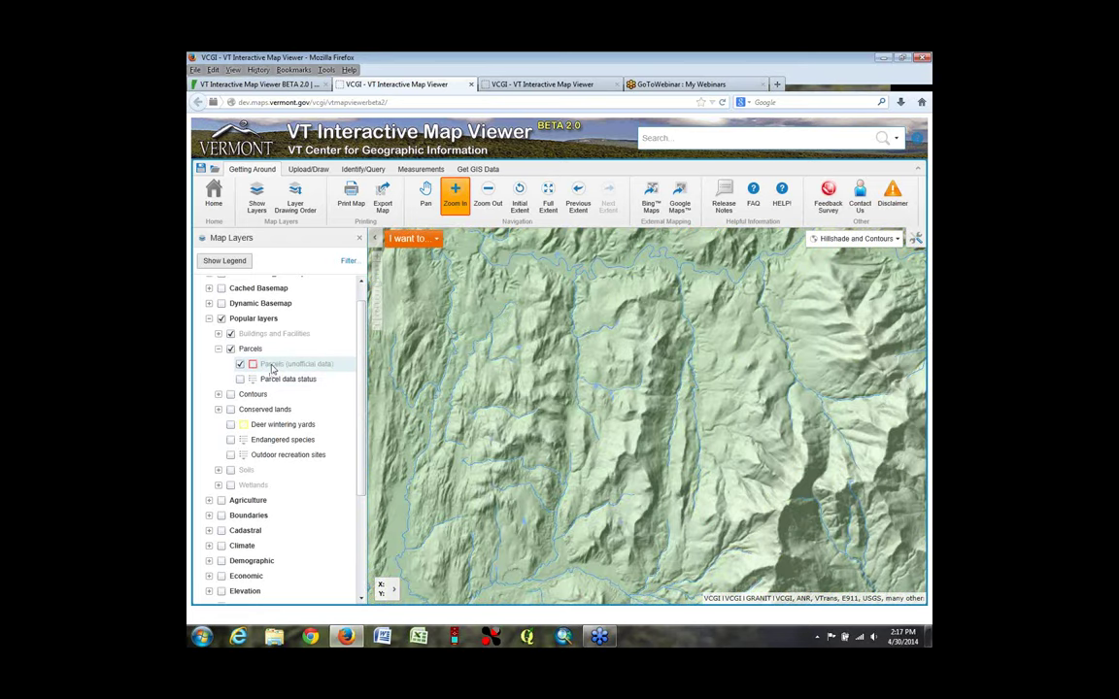
click(272, 365)
click(313, 380)
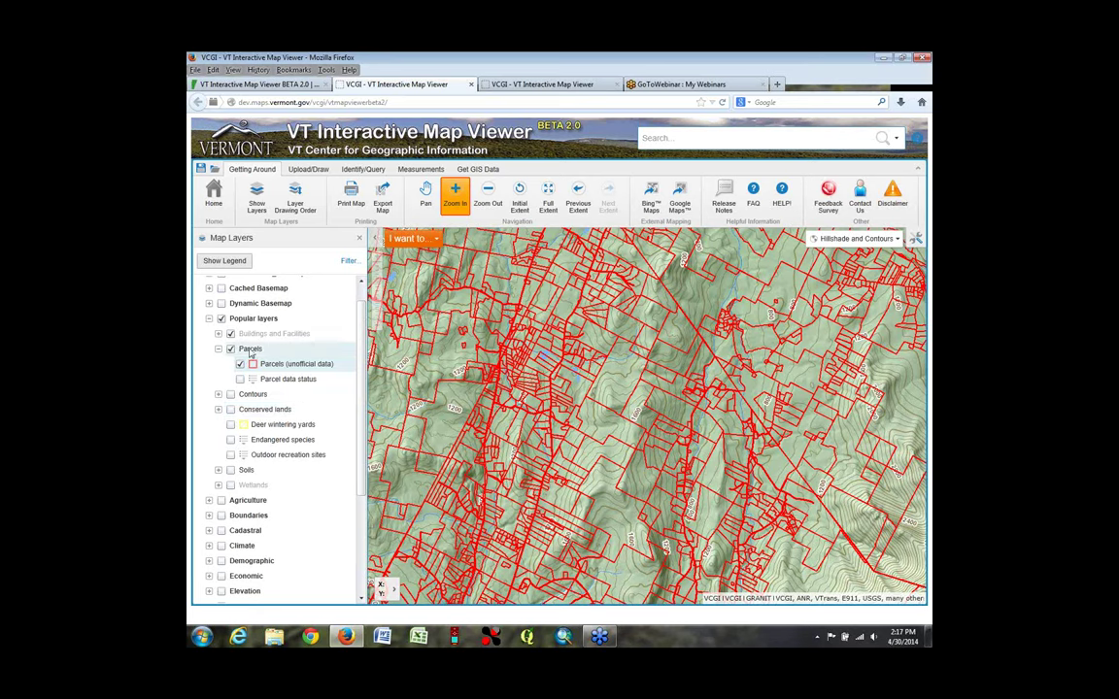
Collapse the Popular layers group and expand the Agriculture, Boundaries and Cadastral groups in the layer list
click(208, 318)
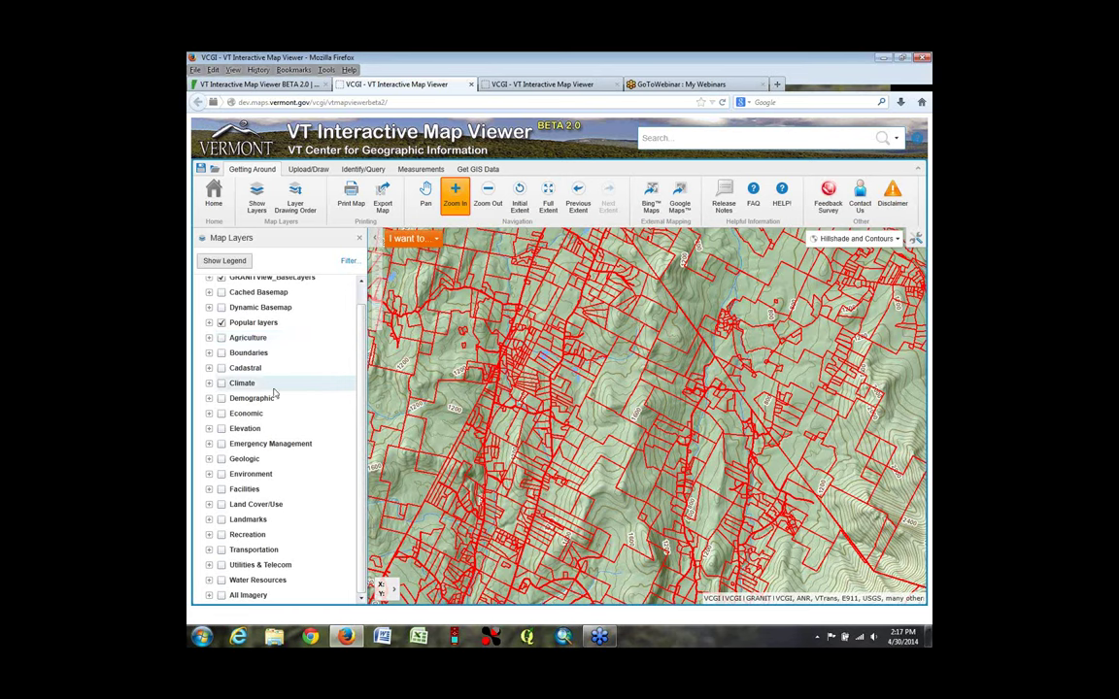
click(209, 337)
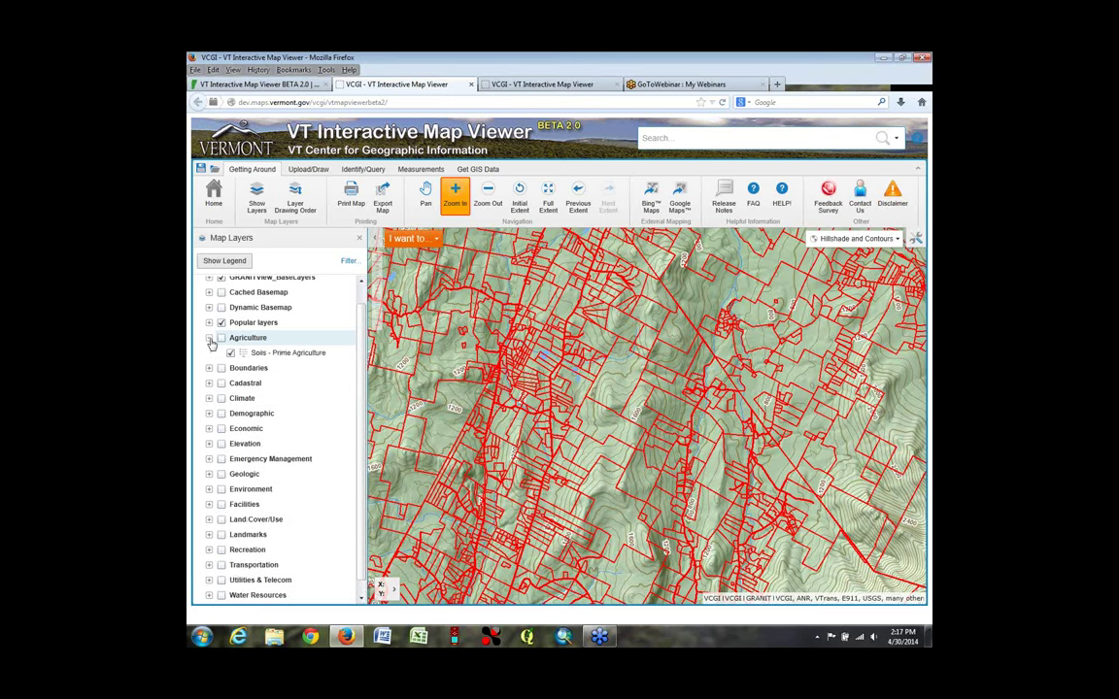
click(209, 368)
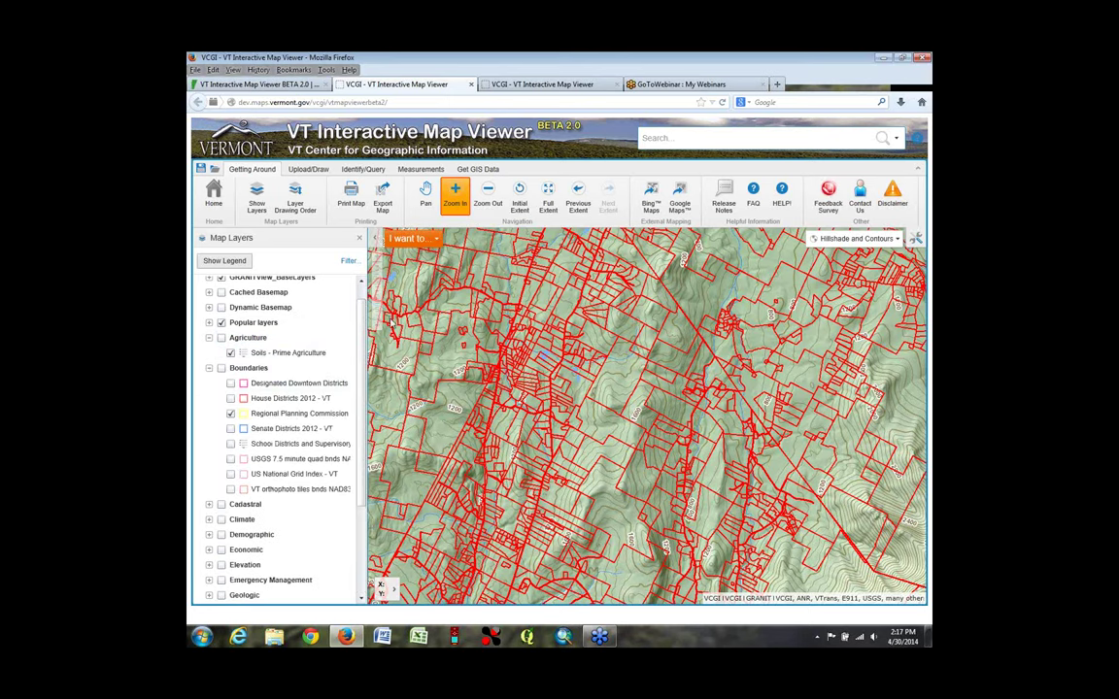
scroll(364, 326, down, 1)
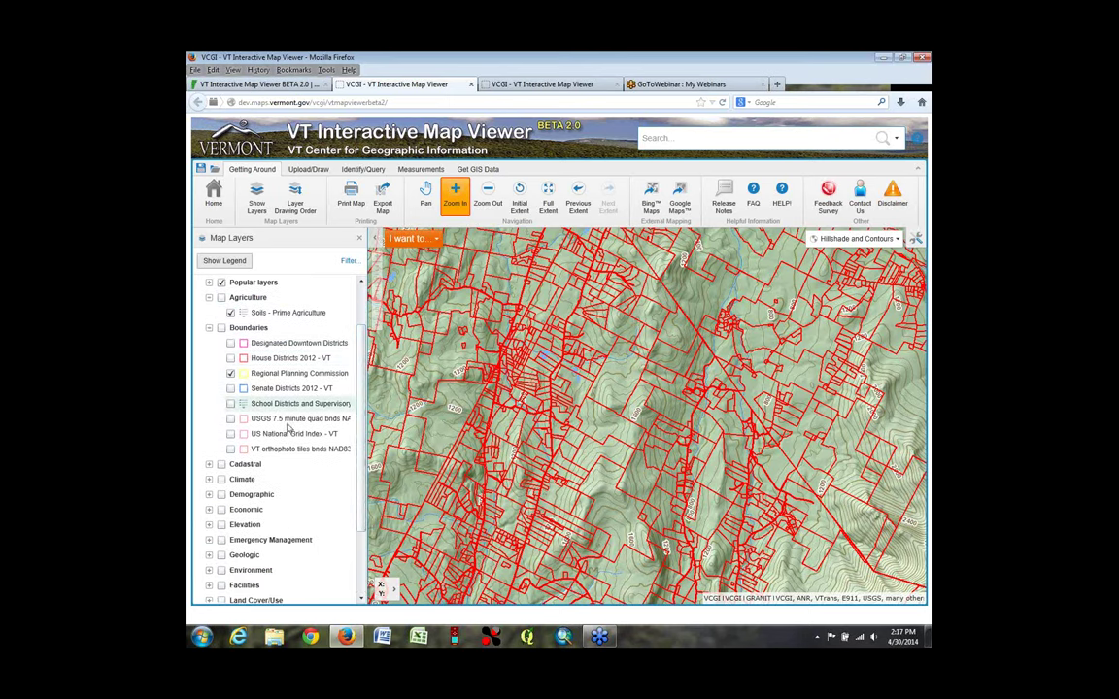
click(209, 465)
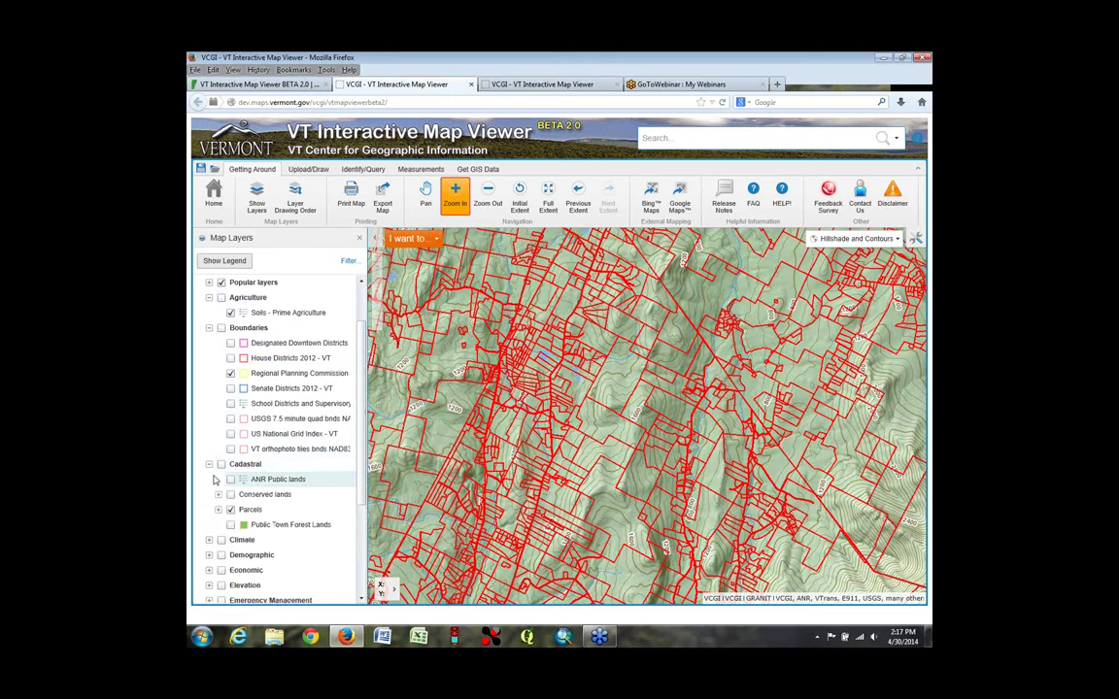
scroll(357, 384, down, 1)
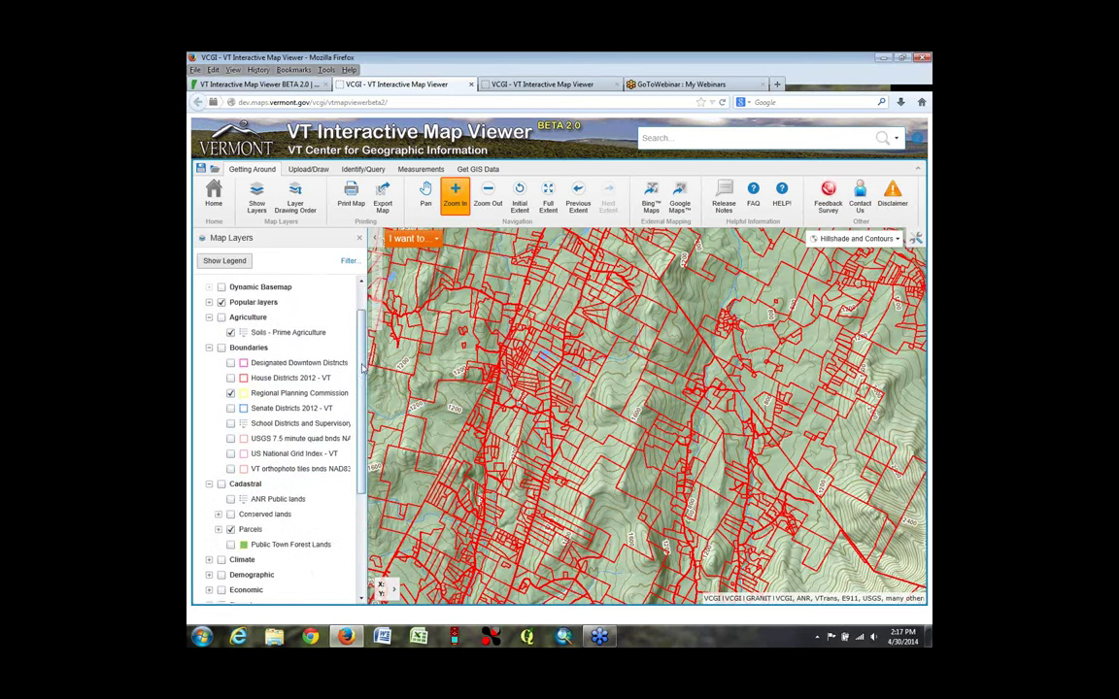
scroll(361, 367, up, 2)
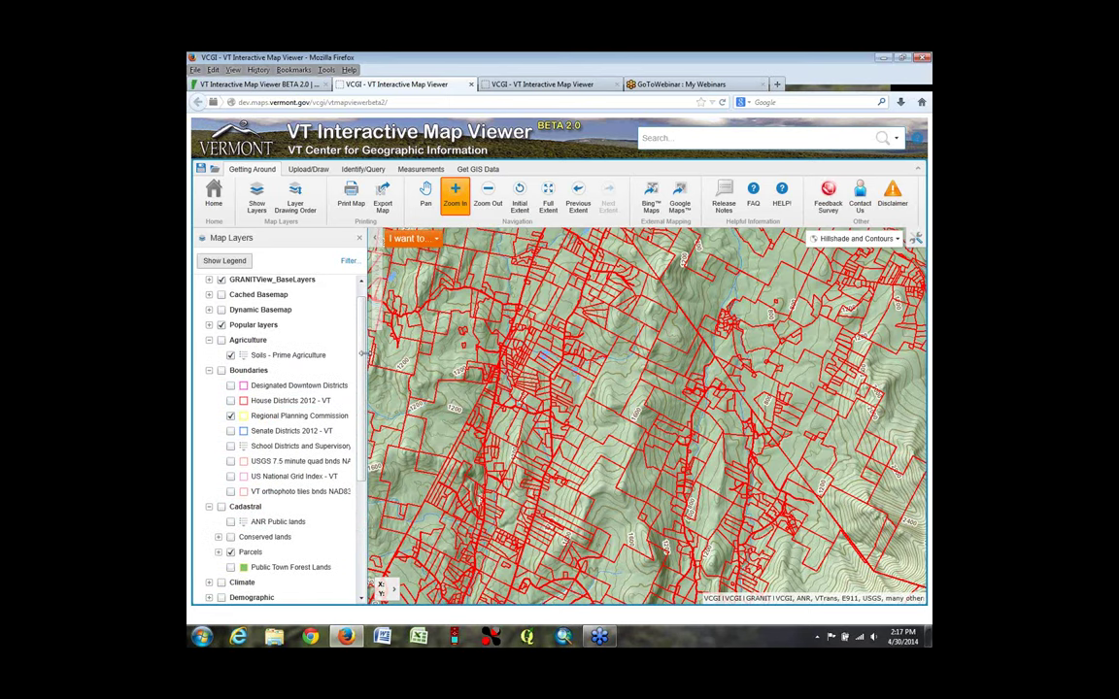
drag(361, 358, 359, 399)
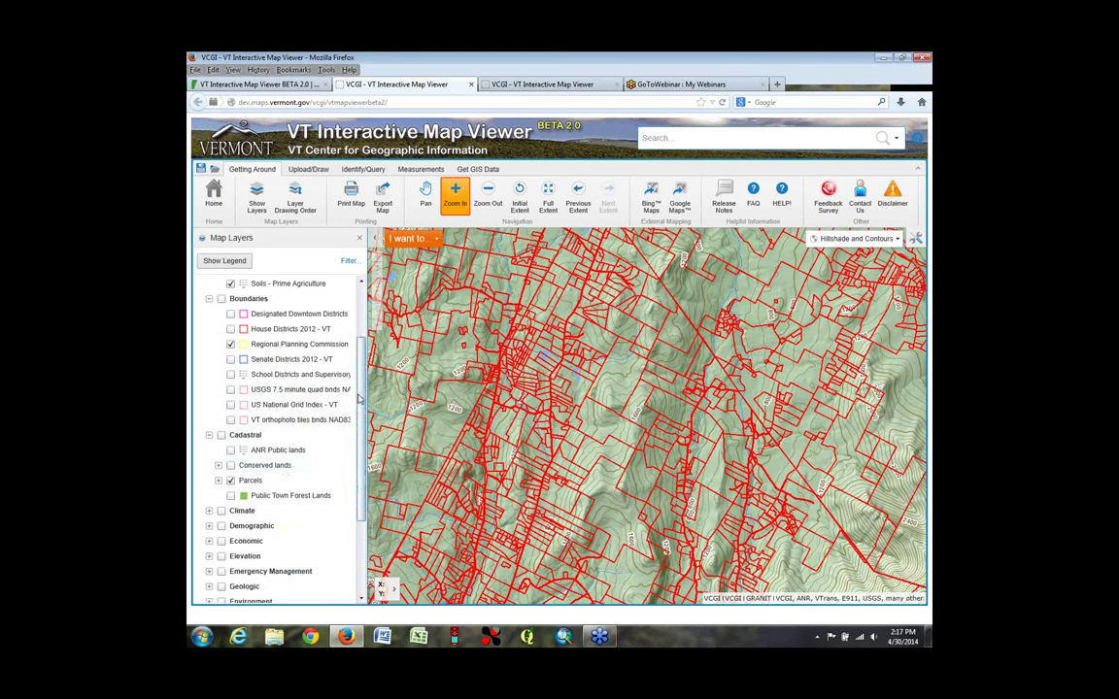
Expand the Climate and Demographic groups, with Mean annual precipitation and 2010 Census Tract stats as their selected layers
click(209, 511)
click(230, 571)
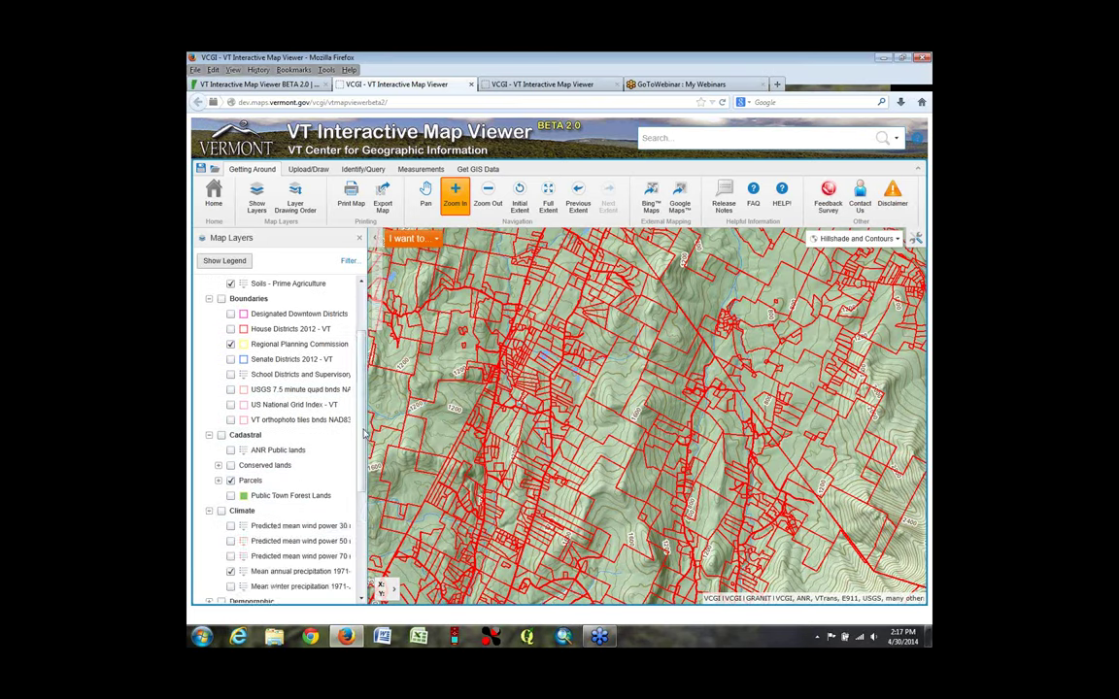
scroll(362, 500, down, 2)
scroll(291, 485, down, 2)
click(208, 417)
click(231, 449)
scroll(361, 482, down, 1)
scroll(360, 482, down, 1)
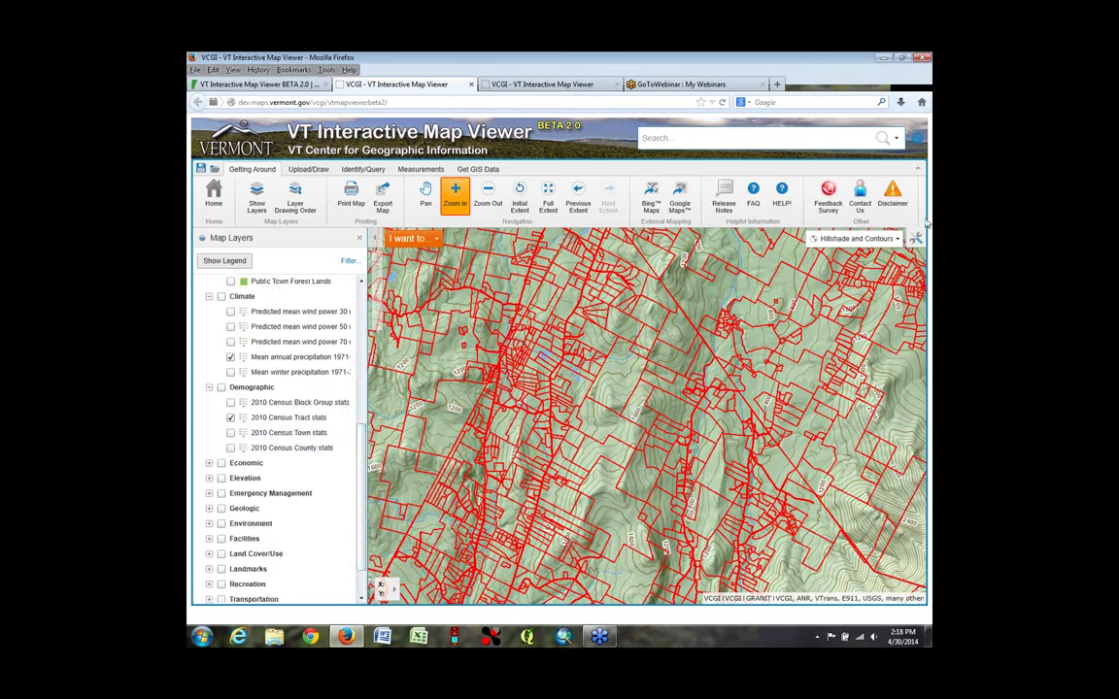
Look through the whole layer list from GRANITView_BaseLayers to All Imagery, including the contents of the Economic group
scroll(326, 456, up, 10)
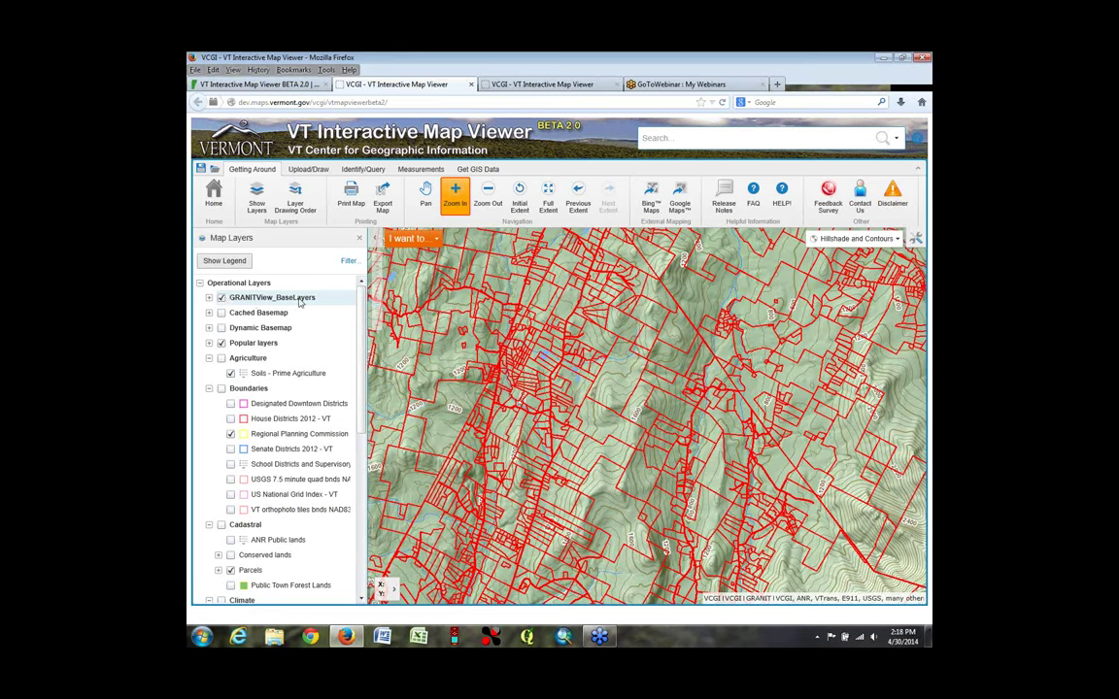
scroll(364, 314, down, 1)
drag(364, 314, 362, 464)
scroll(331, 399, up, 6)
scroll(343, 438, down, 5)
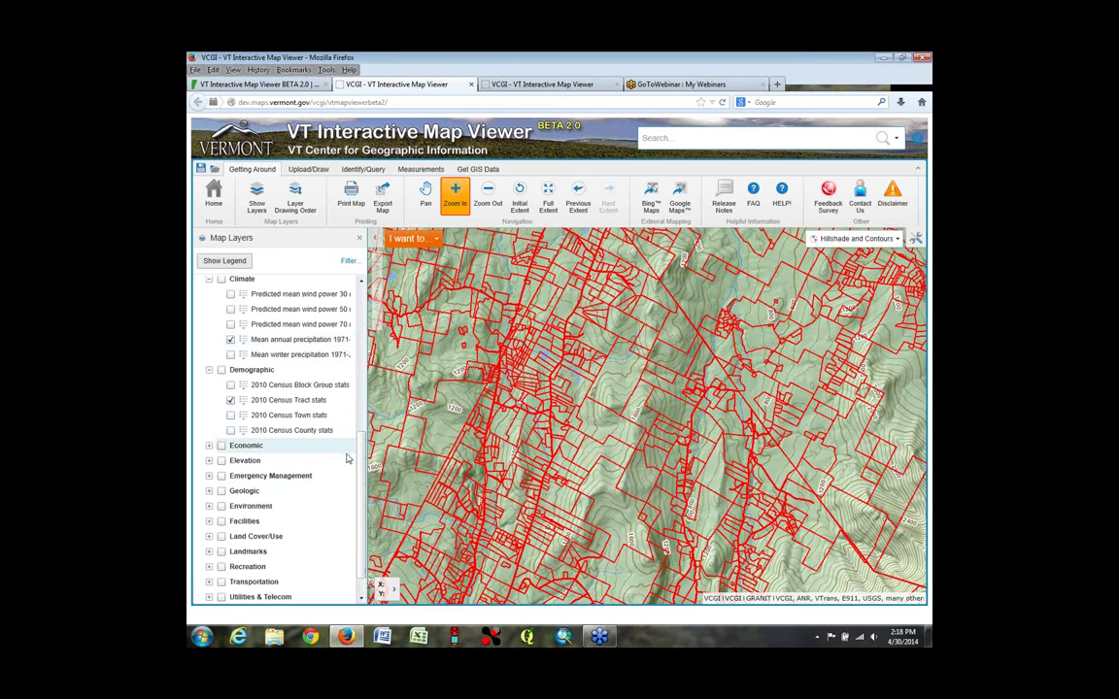
scroll(362, 478, down, 1)
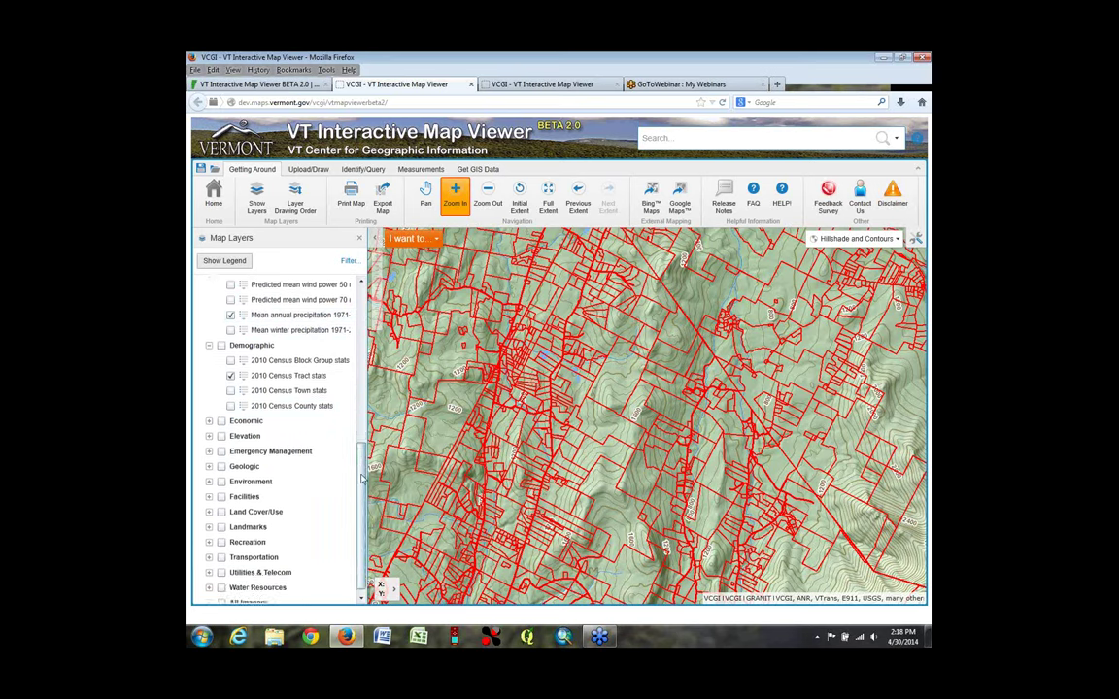
click(209, 414)
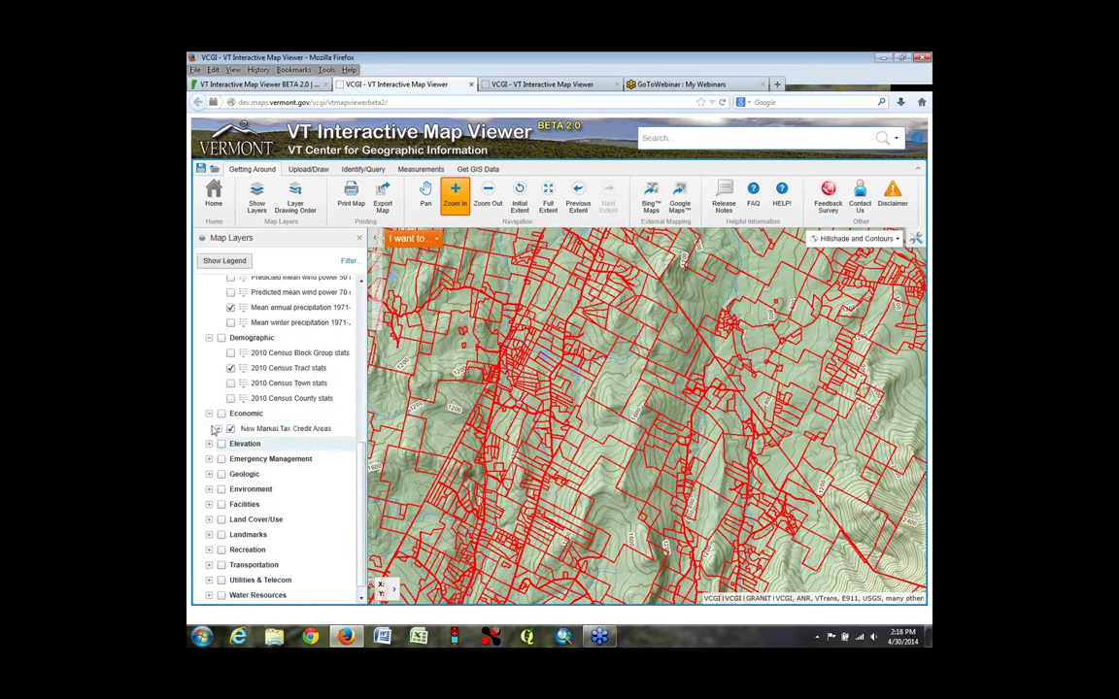
click(209, 414)
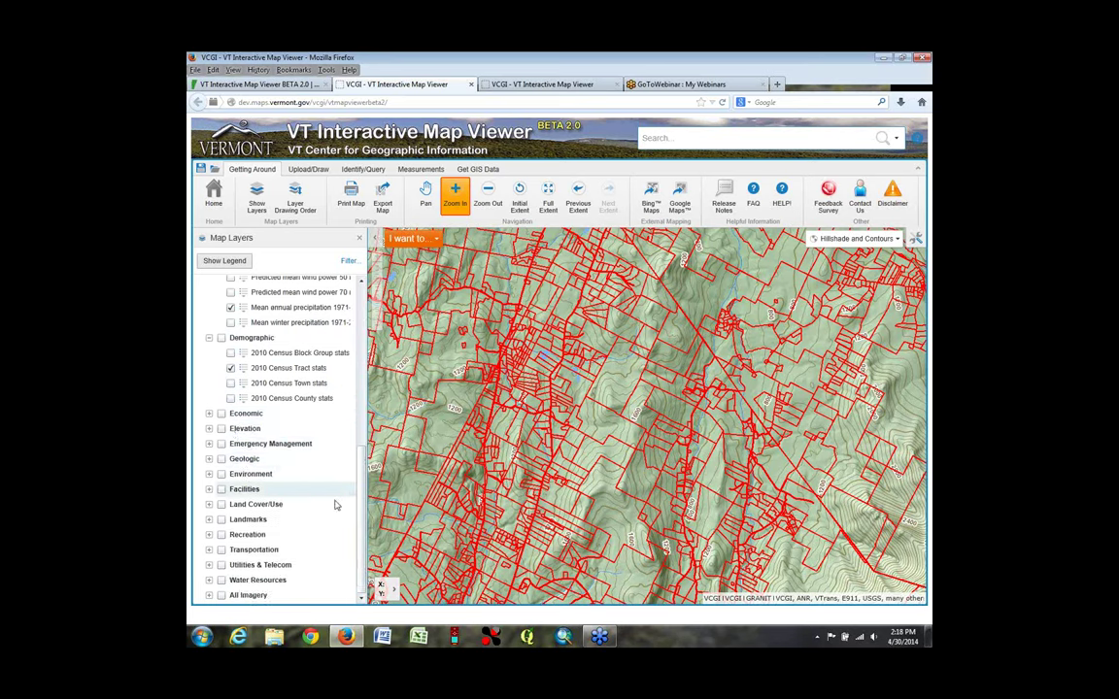
Turn on the Climate group to display the mean annual precipitation layer beneath the parcel boundaries
scroll(361, 470, up, 2)
scroll(361, 470, up, 3)
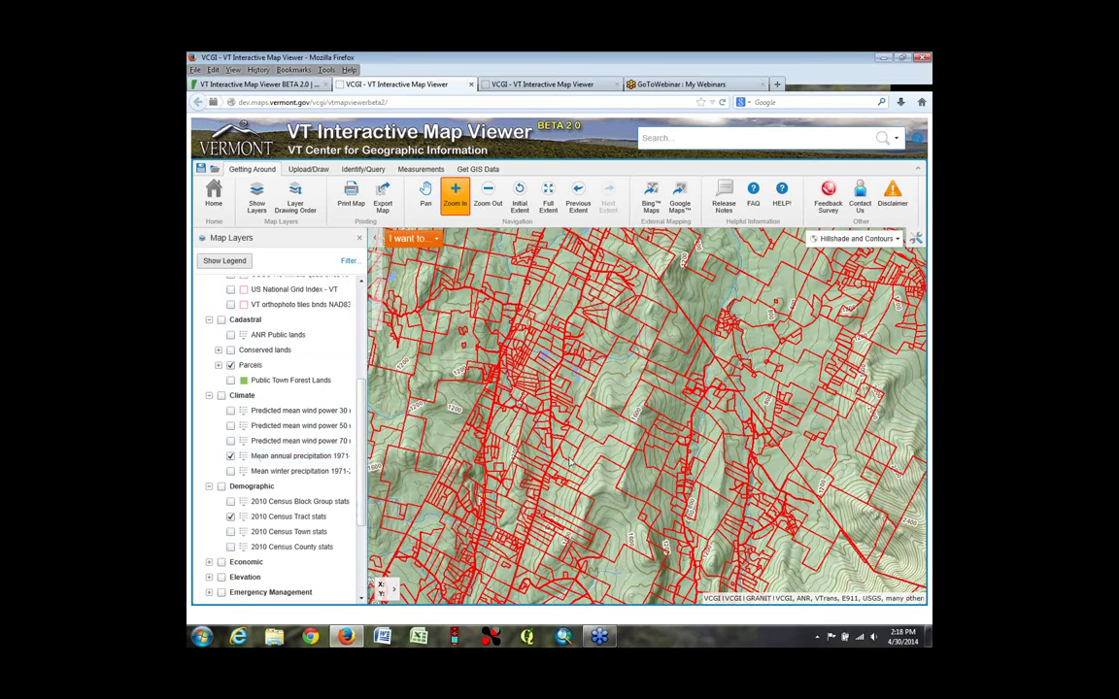
click(222, 397)
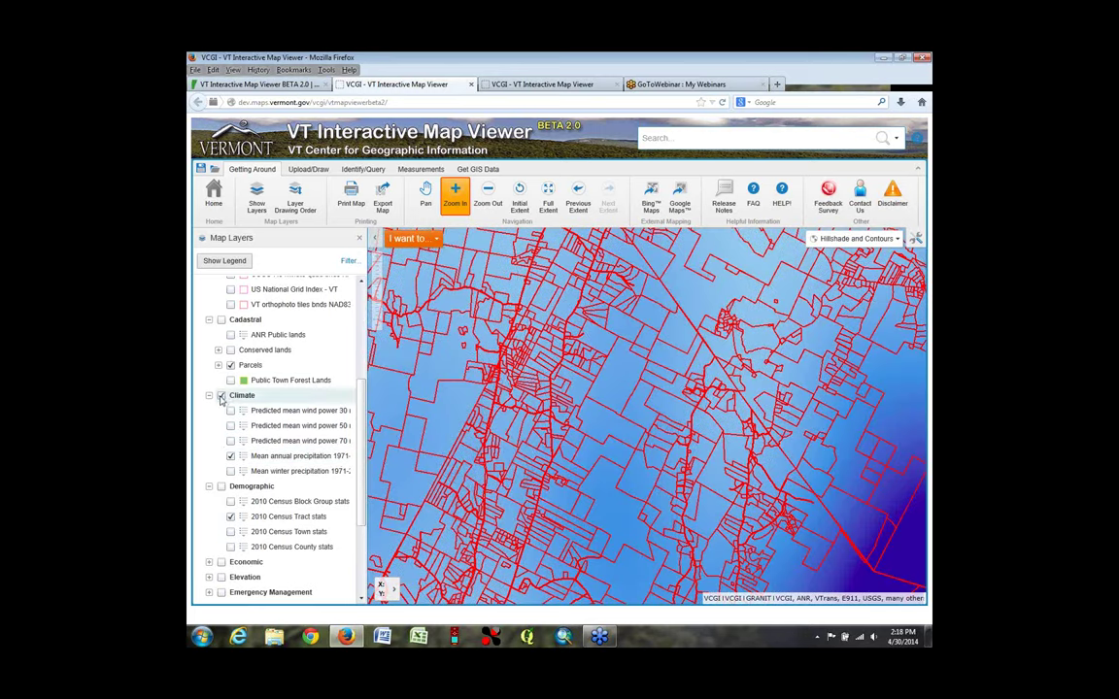
Zoom the map out to its full extent and turn off the Climate layer group
click(549, 195)
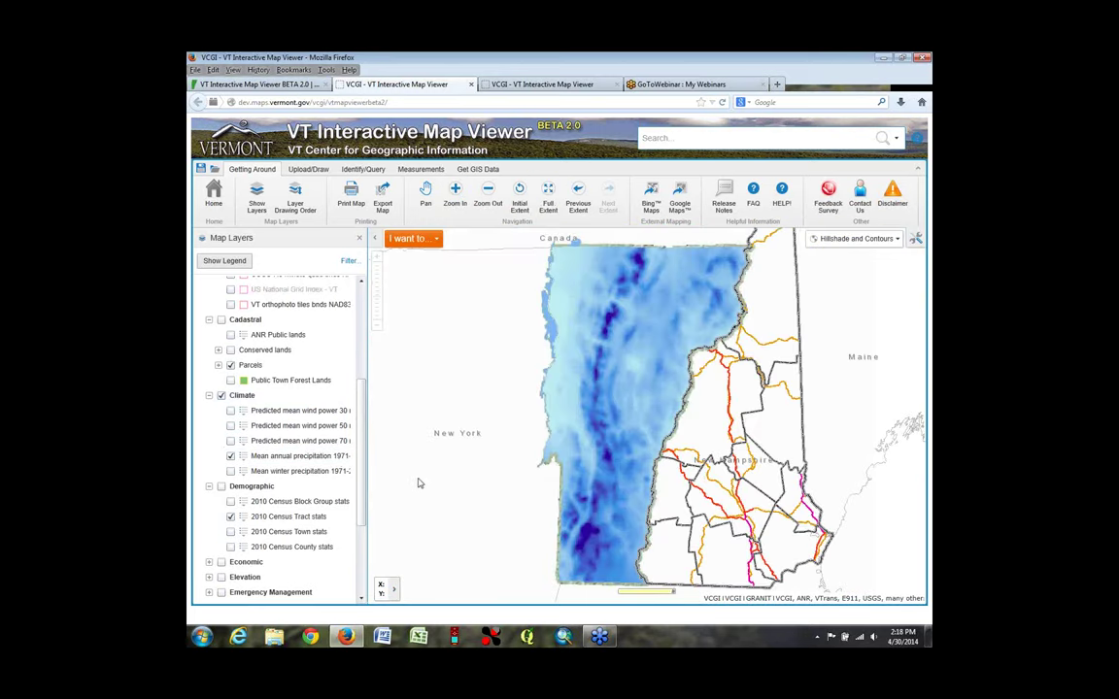
click(221, 395)
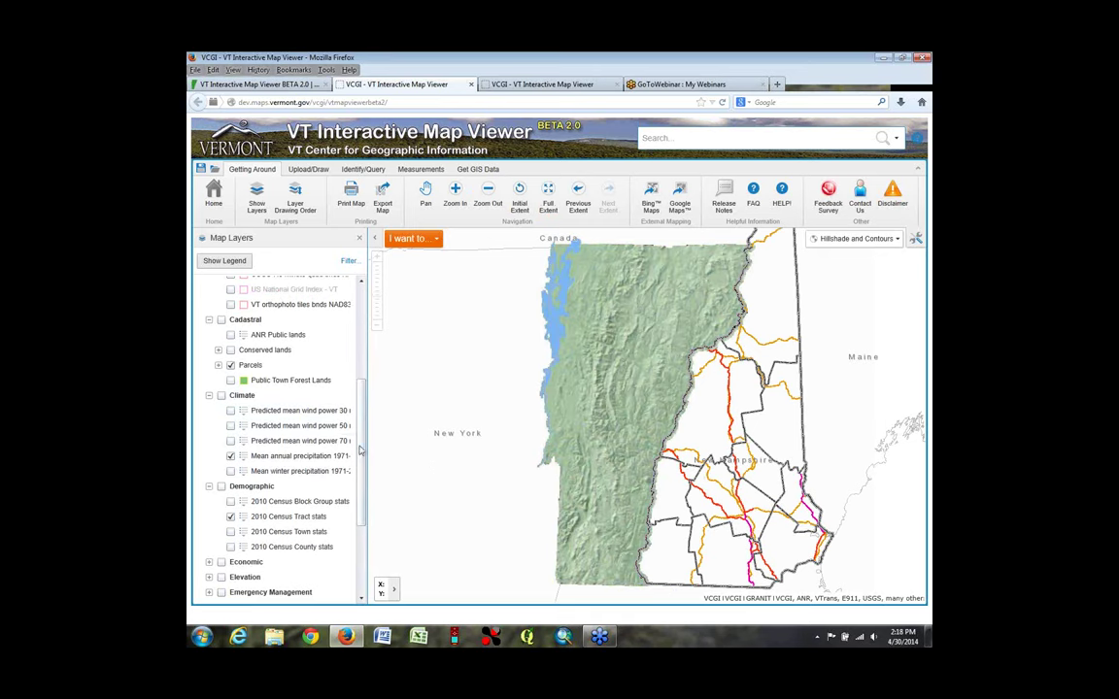
Turn on the Designated Downtown Districts layer and its Boundaries group, with the layer's details shown
scroll(327, 379, up, 4)
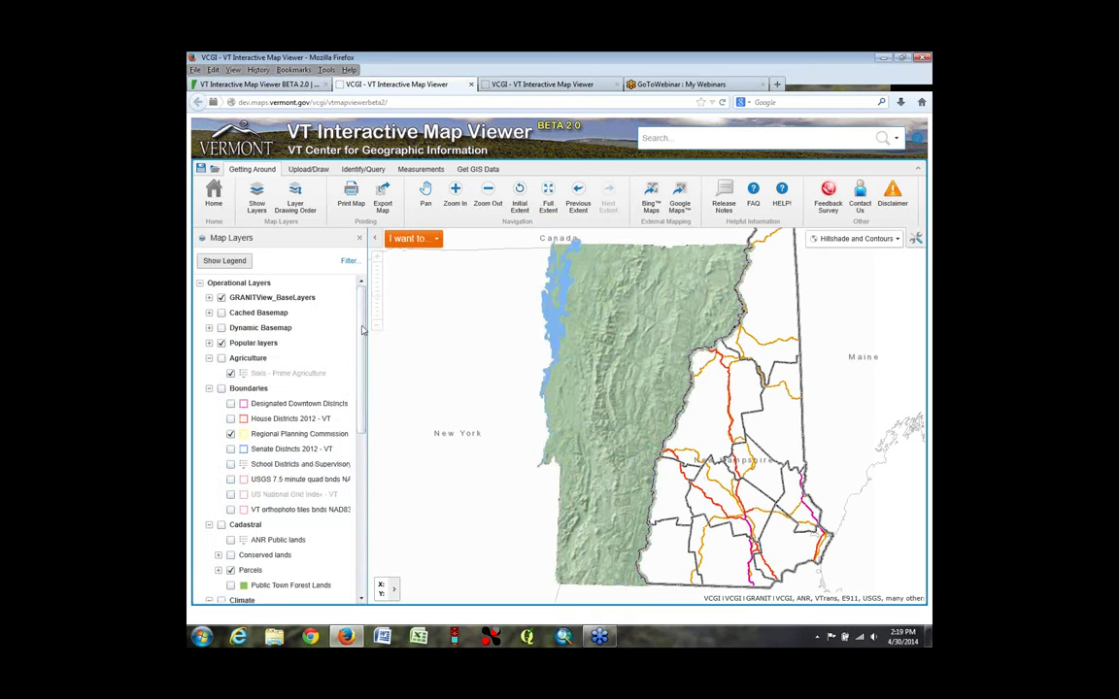
click(292, 405)
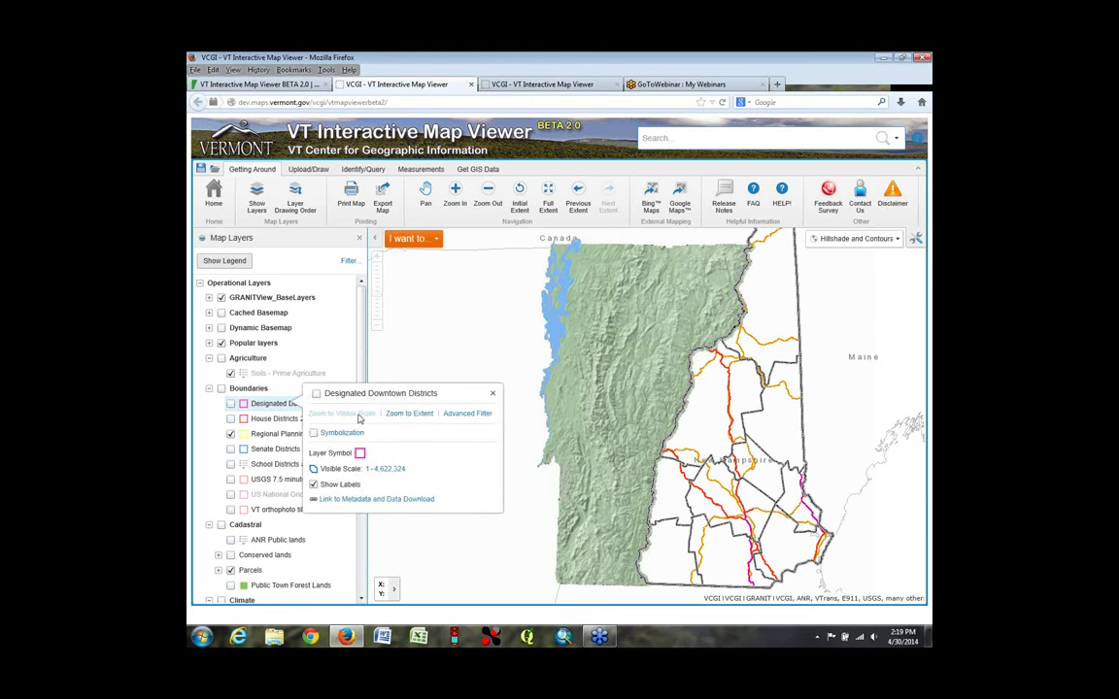
click(230, 403)
click(221, 388)
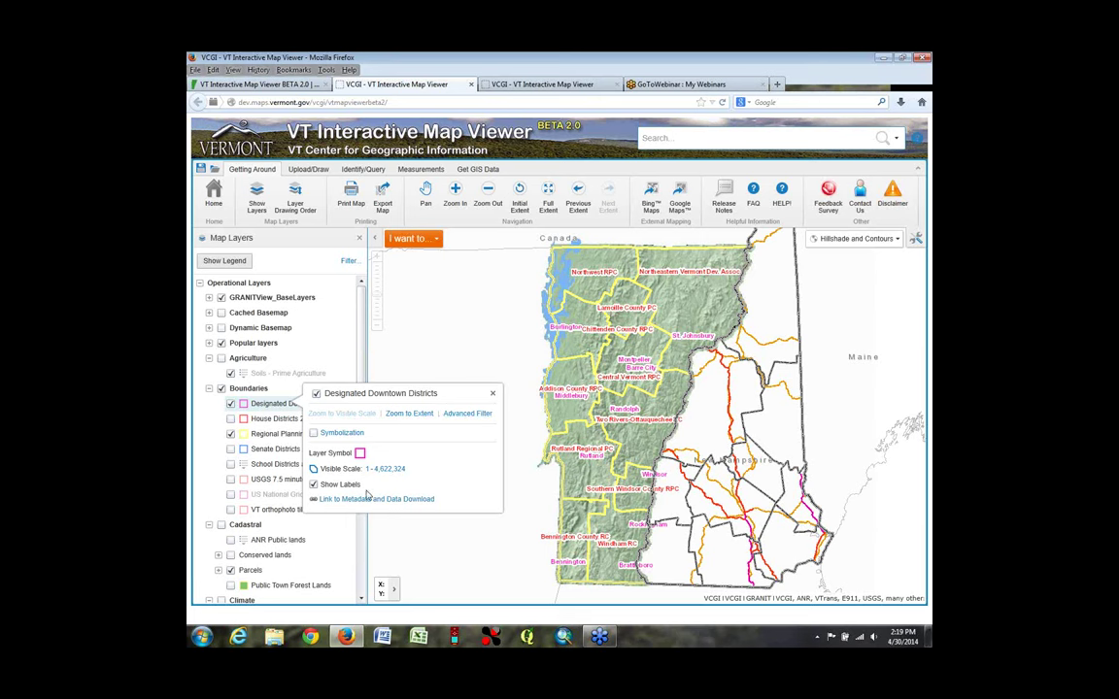
Start a new symbolization for Designated Downtown Districts, look over the symbolization types, and close the settings
click(315, 434)
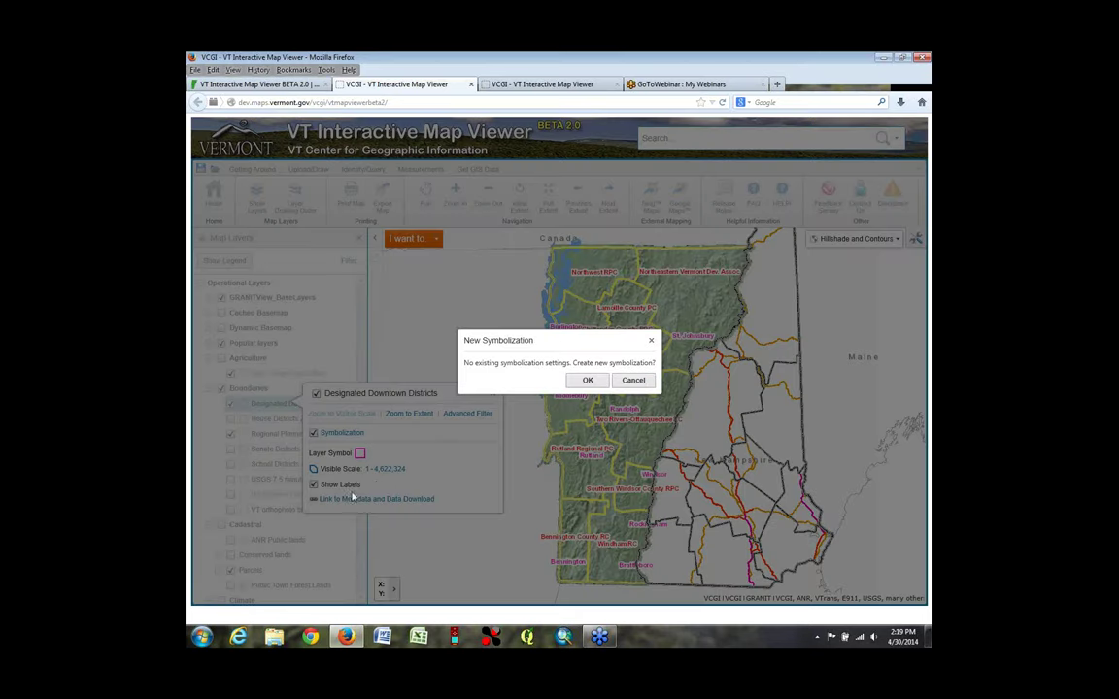
click(588, 380)
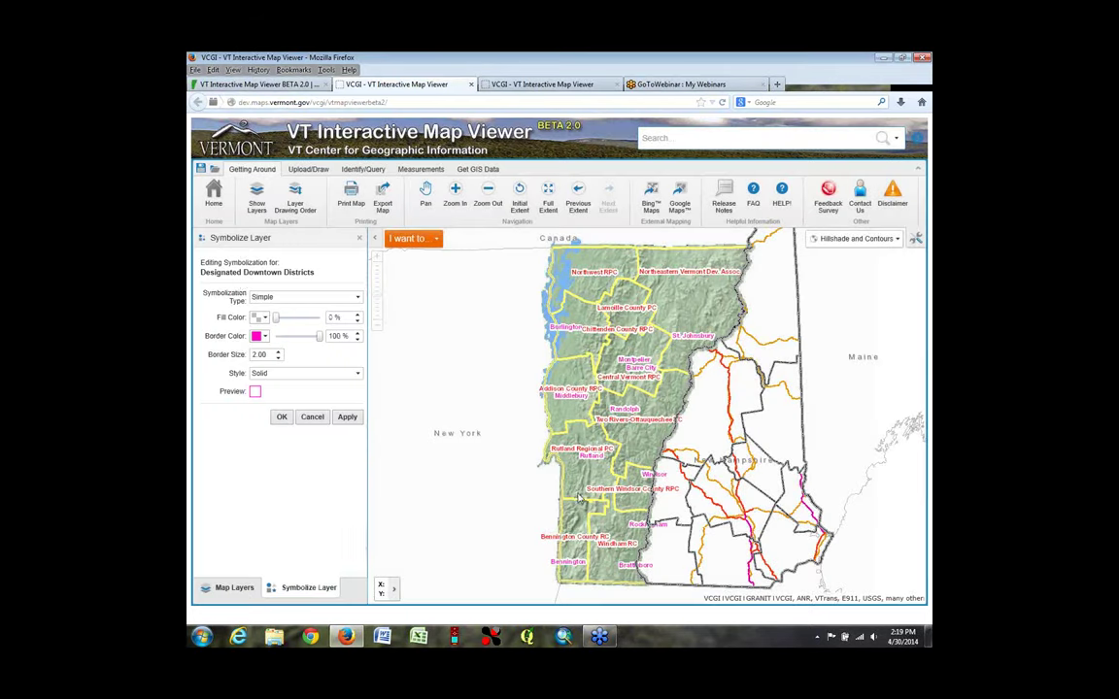
click(357, 296)
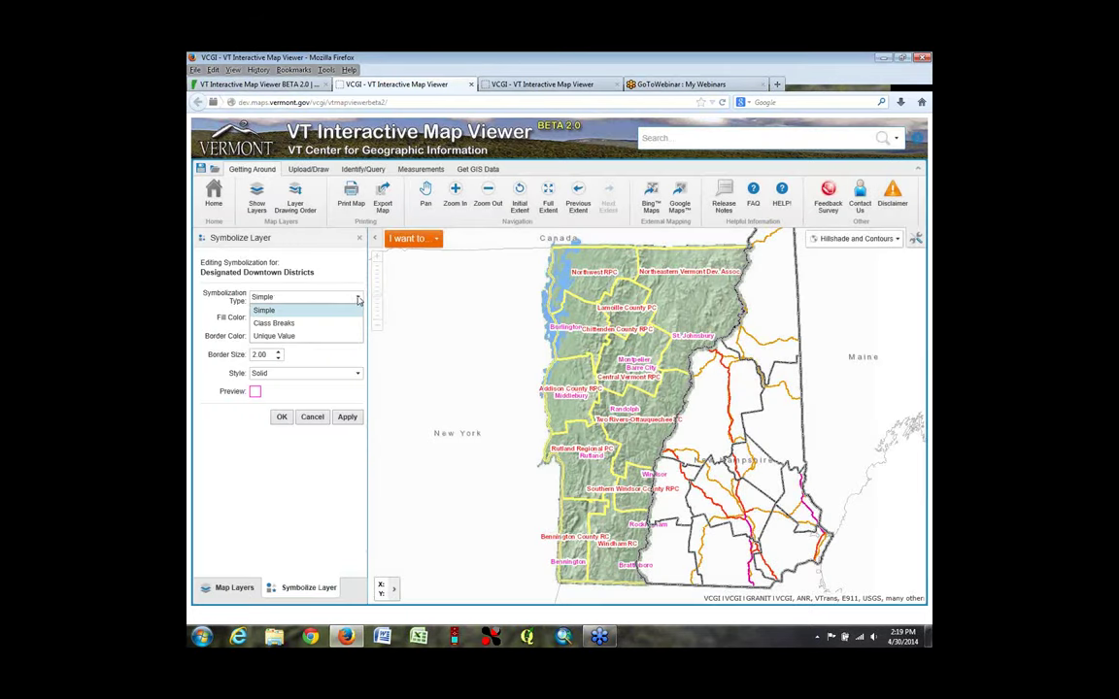
click(357, 300)
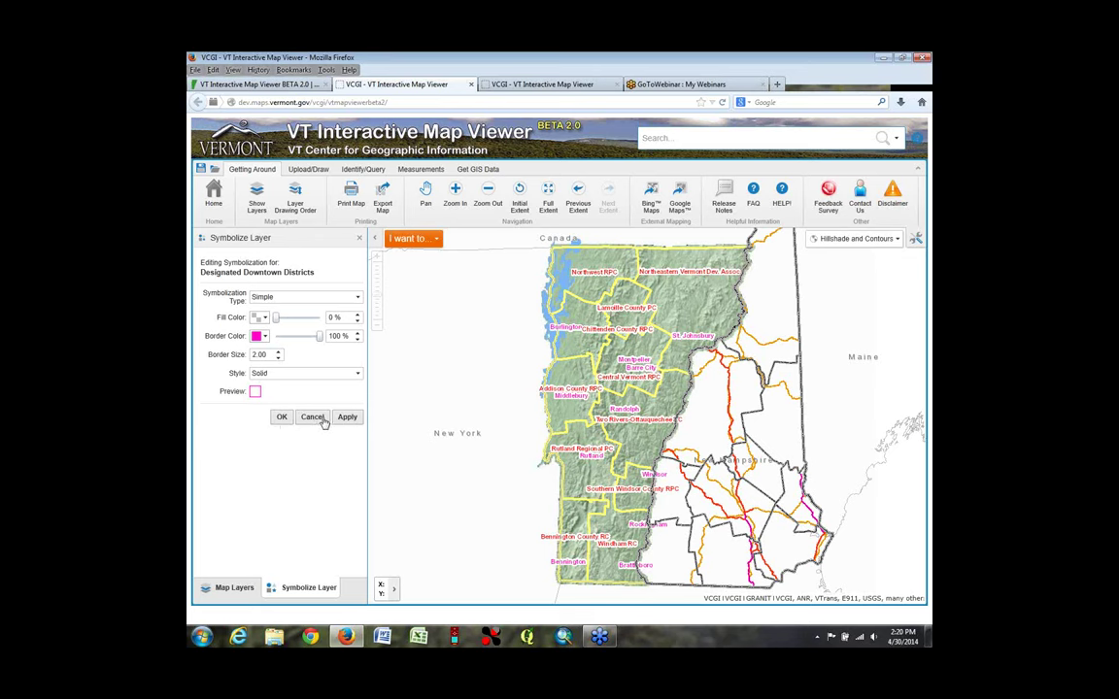
click(281, 416)
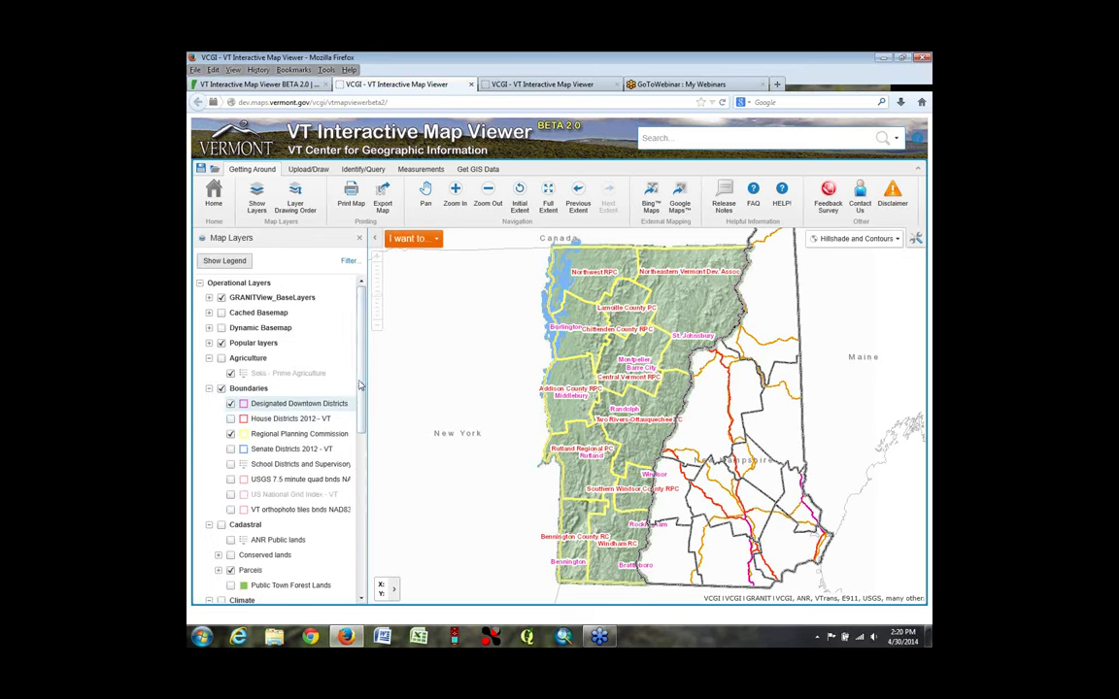
View the metadata and data download page for Designated Downtown Districts and return to the map viewer
scroll(357, 409, down, 2)
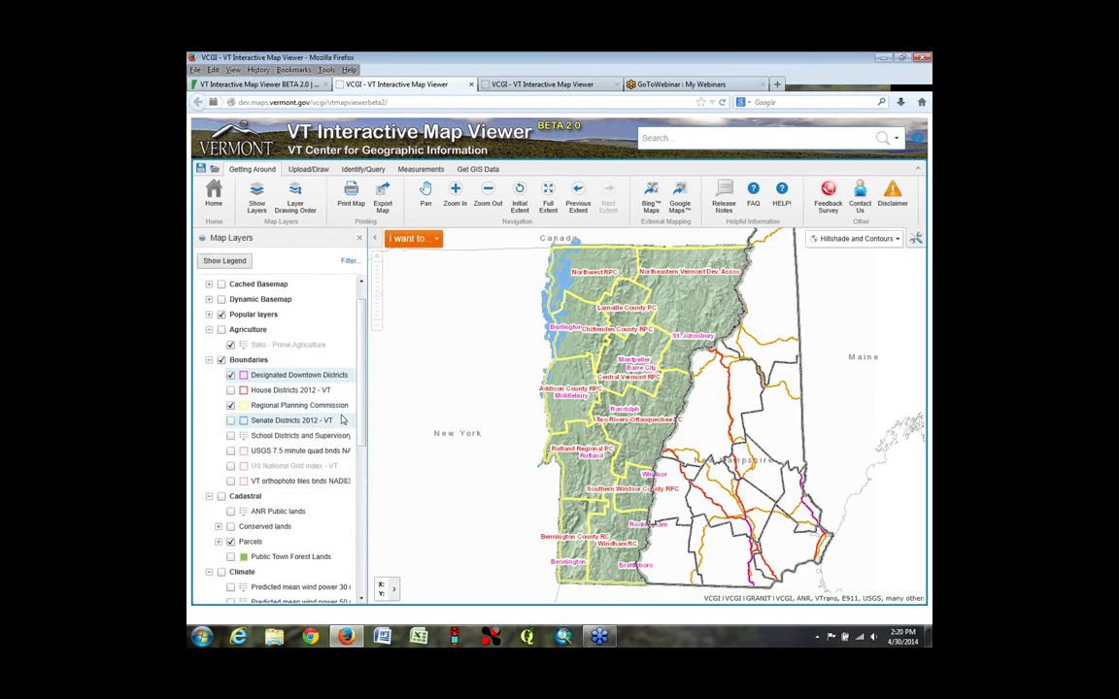
click(298, 378)
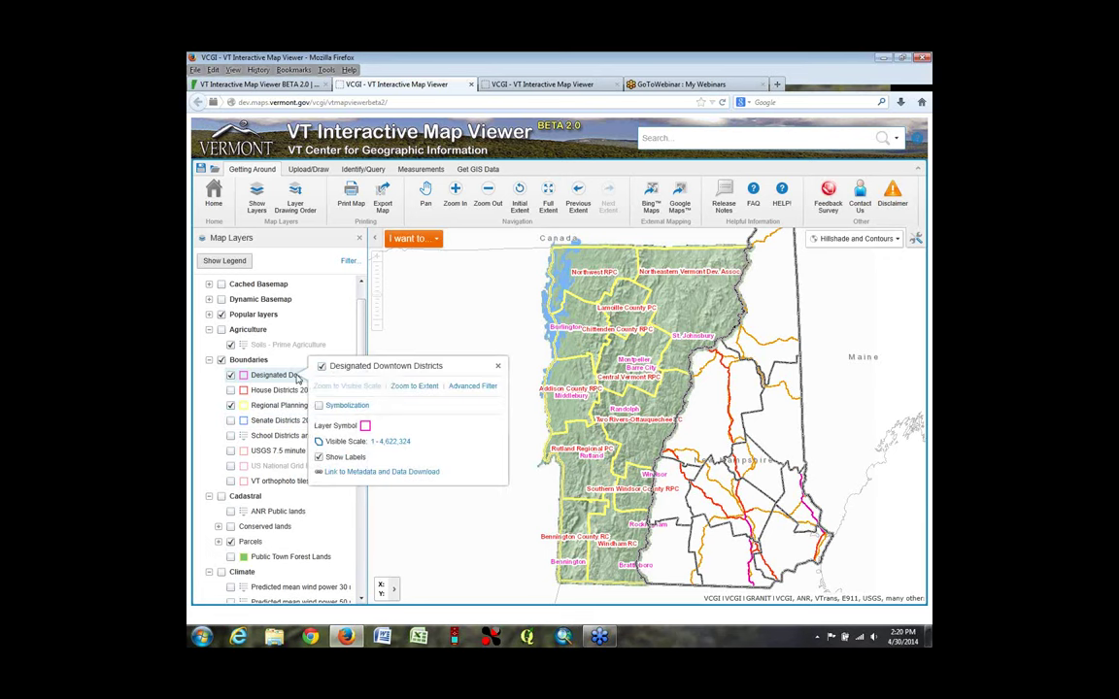
click(363, 473)
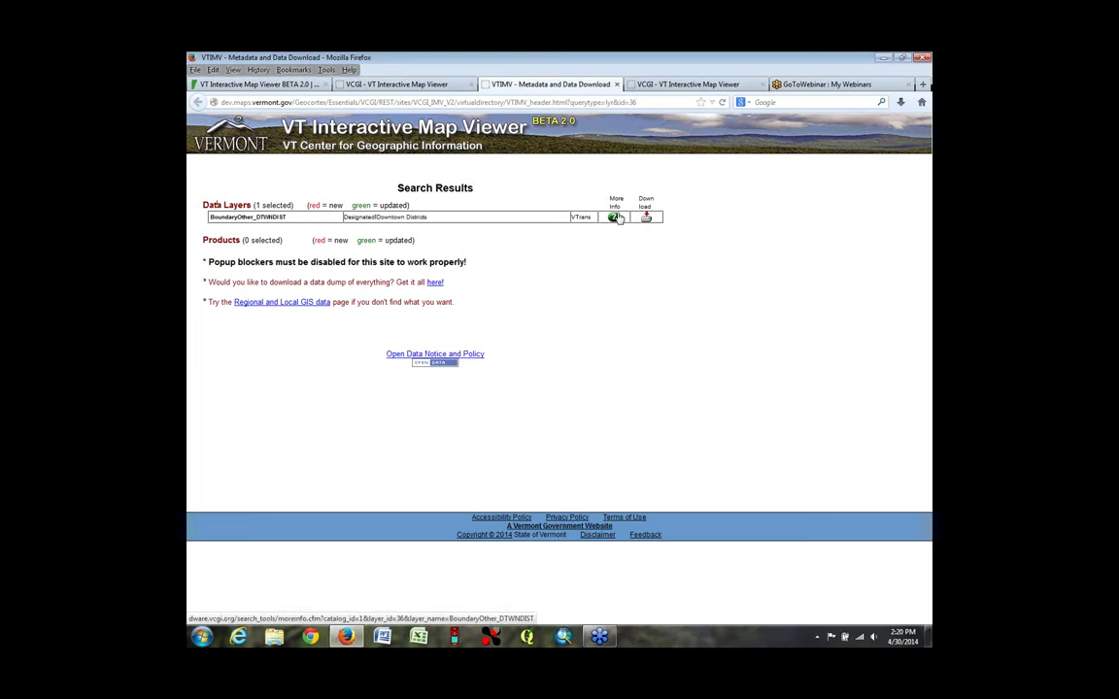
click(433, 86)
Try the Color Imagery, Color Imagery (ESRI), Hillshade and US Topo base maps, and restore Hillshade and Contours
scroll(359, 434, down, 1)
drag(360, 434, 359, 558)
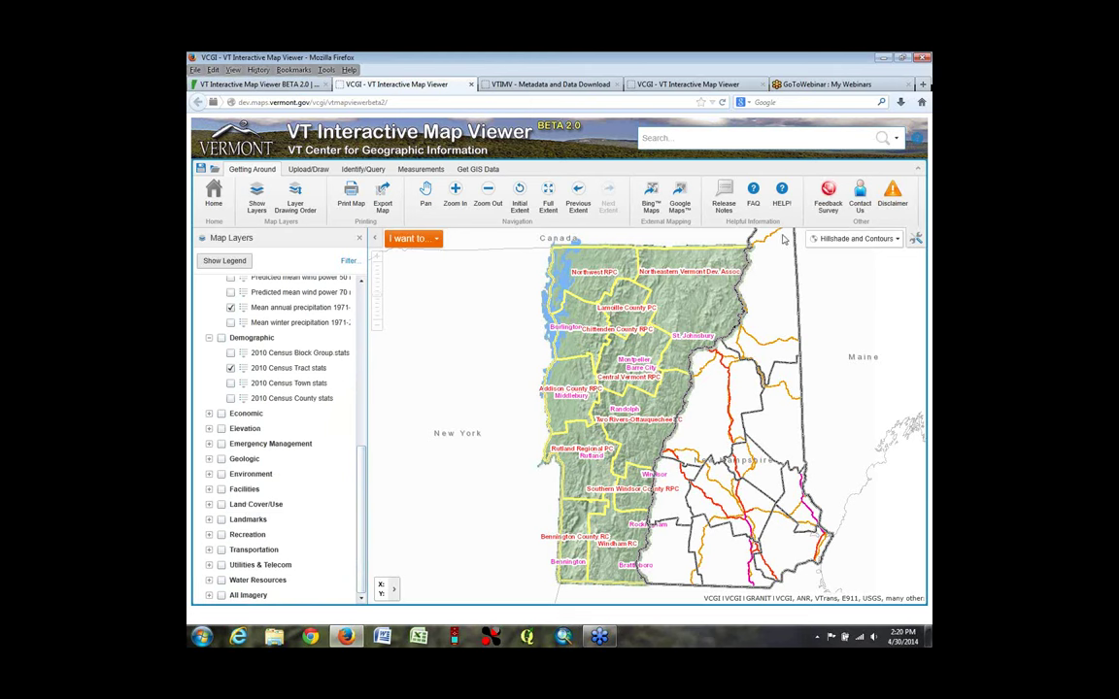
click(880, 239)
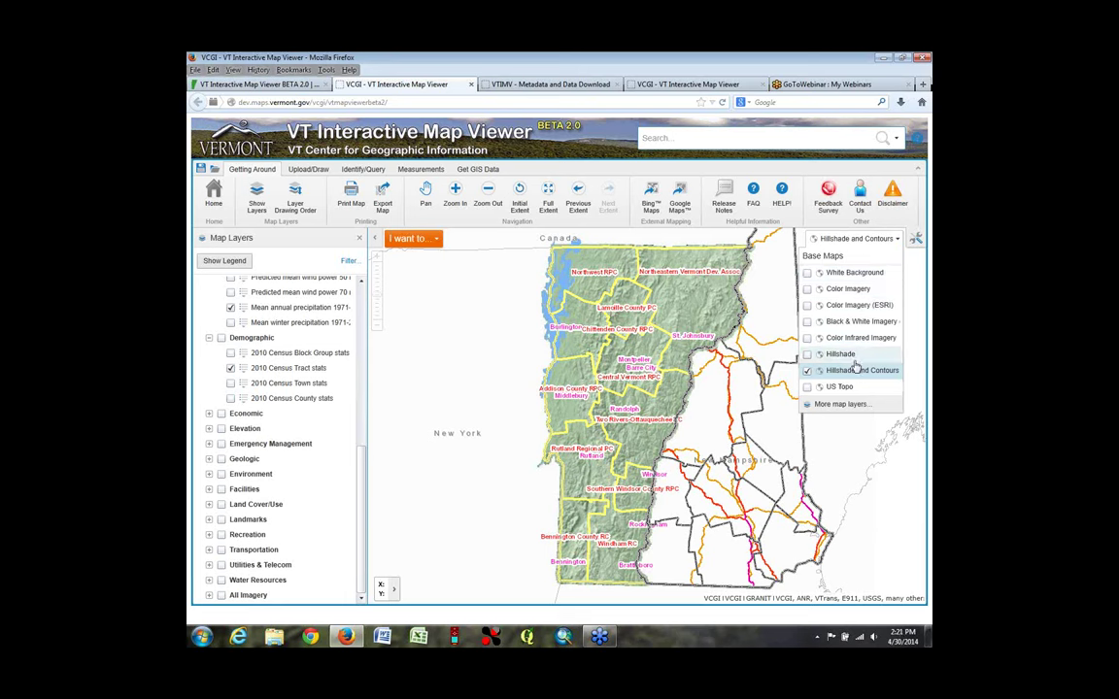
click(856, 290)
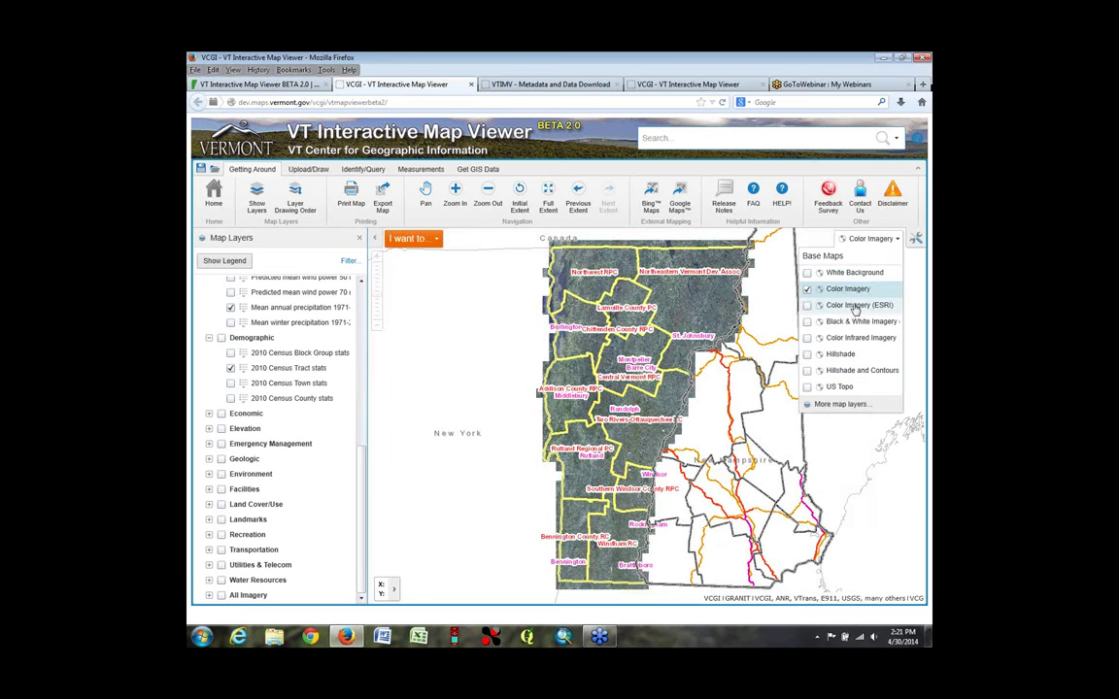
click(850, 307)
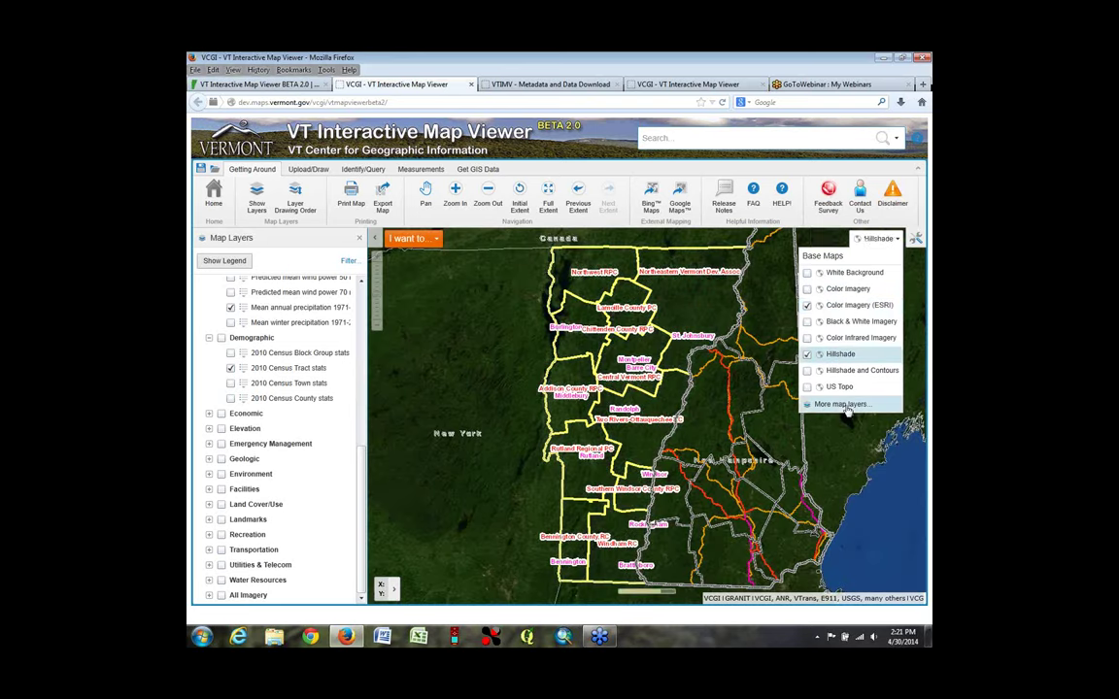
click(838, 356)
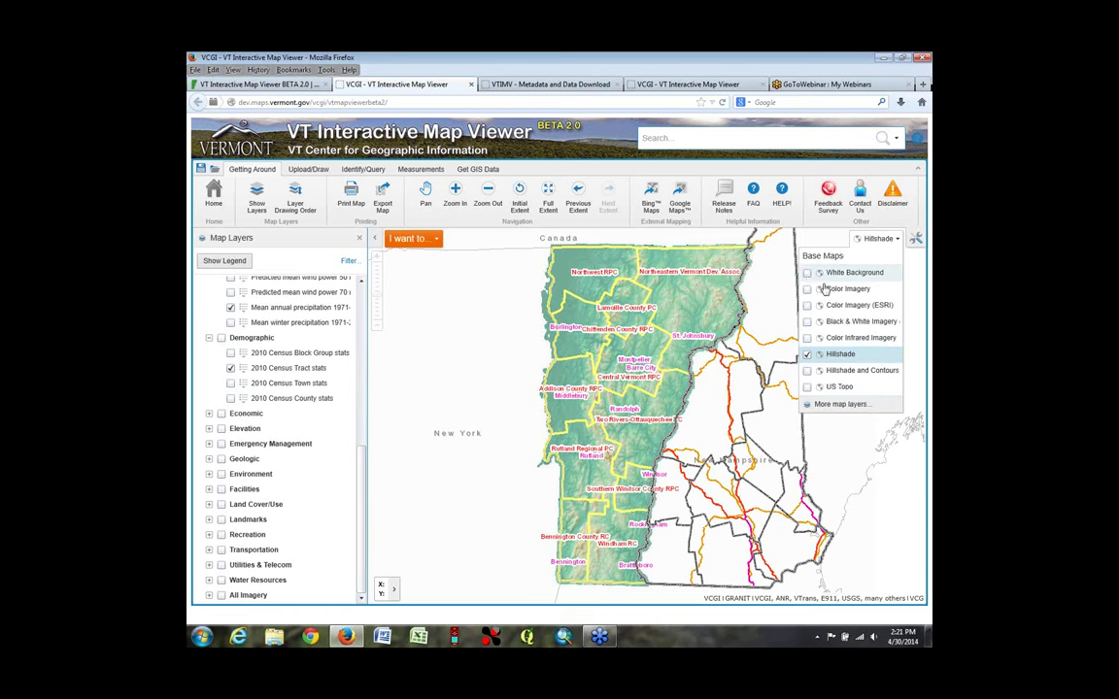
click(832, 388)
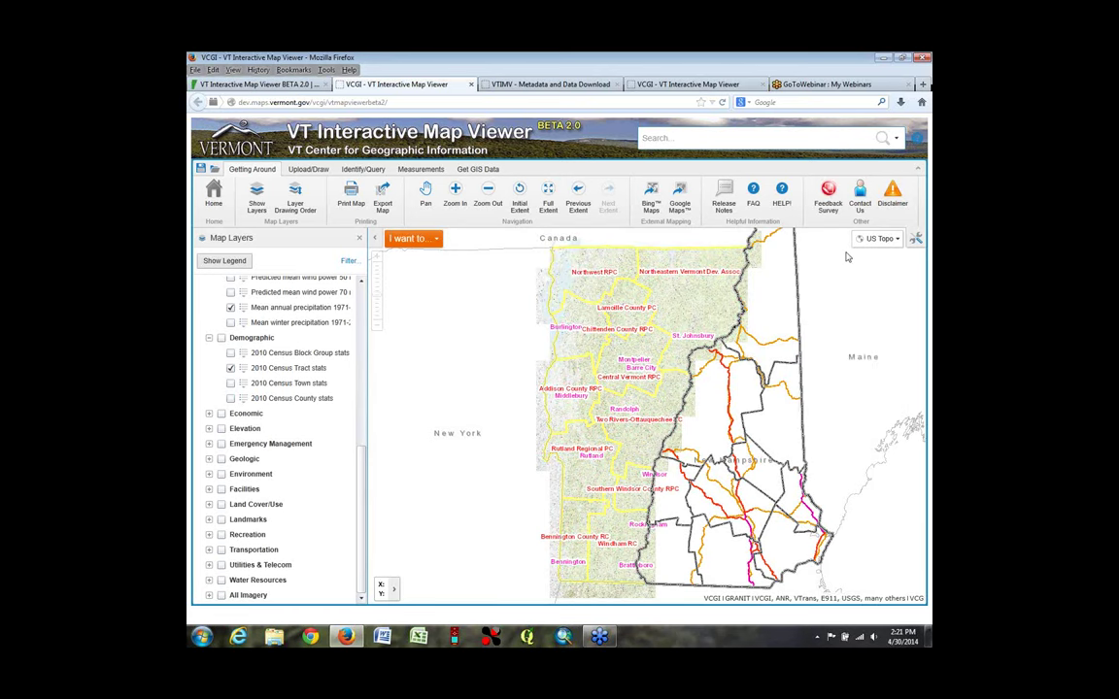
click(879, 238)
click(854, 370)
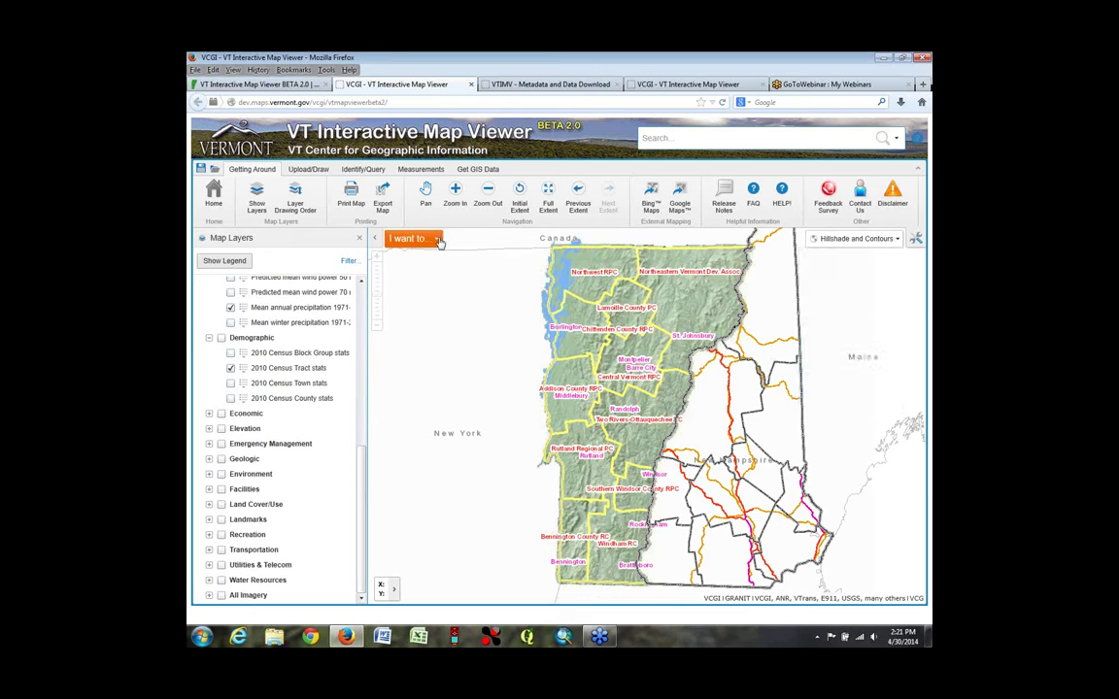
Review the "I want to..." shortcuts and look back through the groups in the layer list
click(439, 240)
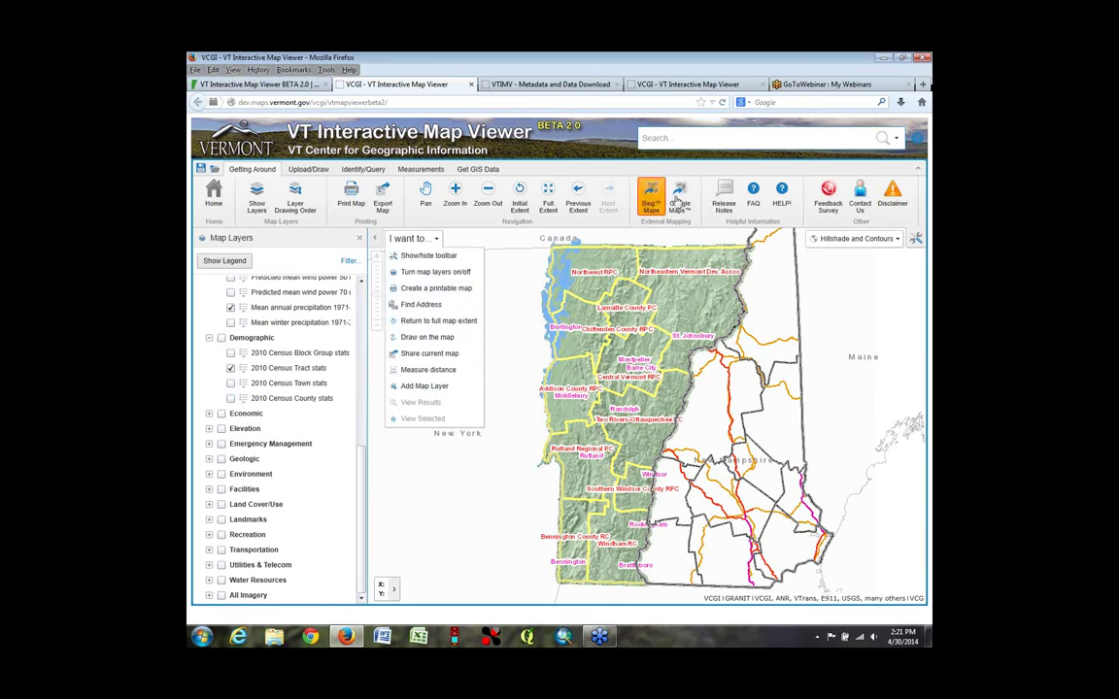
click(408, 238)
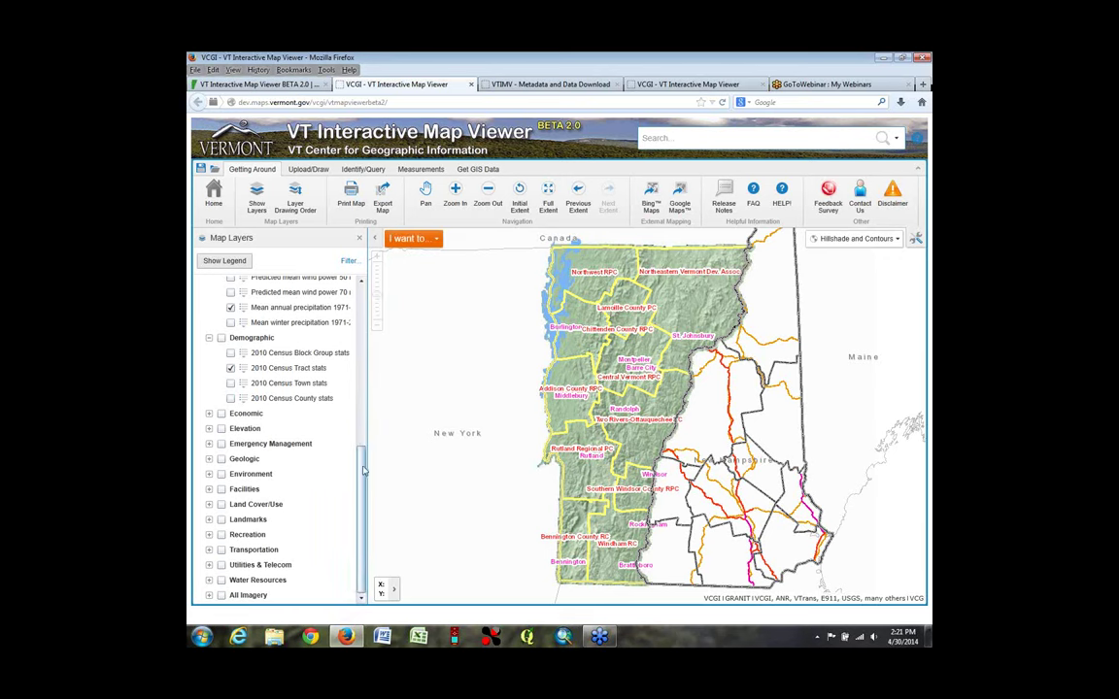
scroll(331, 428, up, 4)
scroll(335, 302, up, 2)
scroll(330, 292, up, 2)
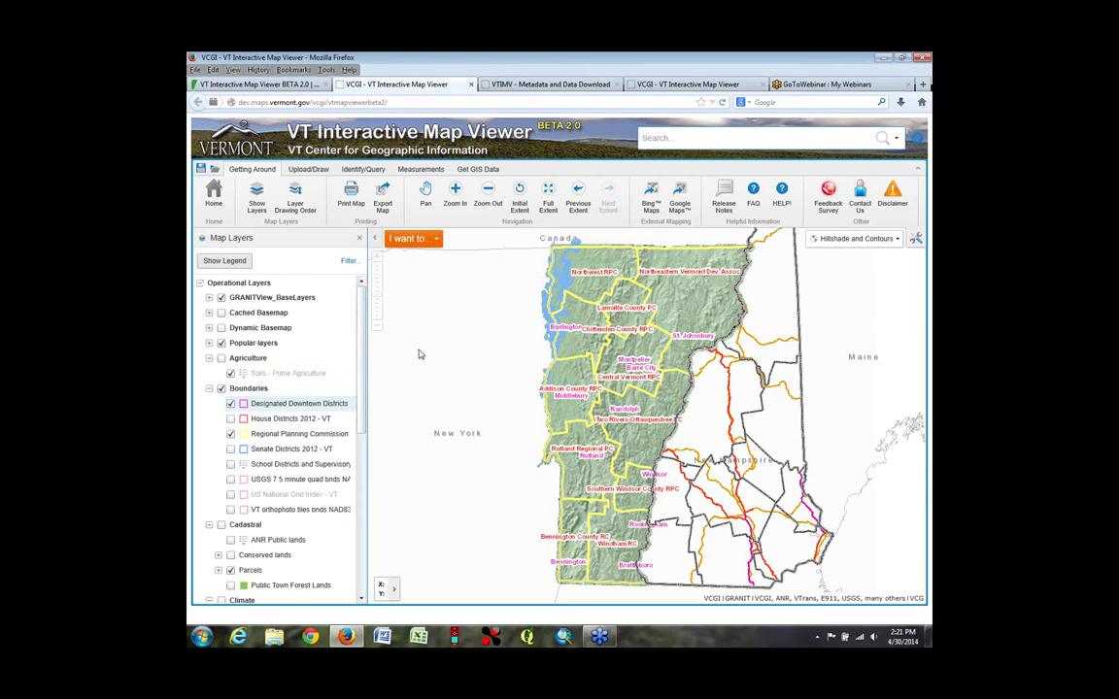
scroll(361, 343, down, 2)
scroll(362, 343, up, 2)
scroll(361, 343, down, 1)
scroll(361, 343, up, 1)
Review the available tools for getting GIS data, measuring, identifying and querying, and uploading and drawing
click(480, 171)
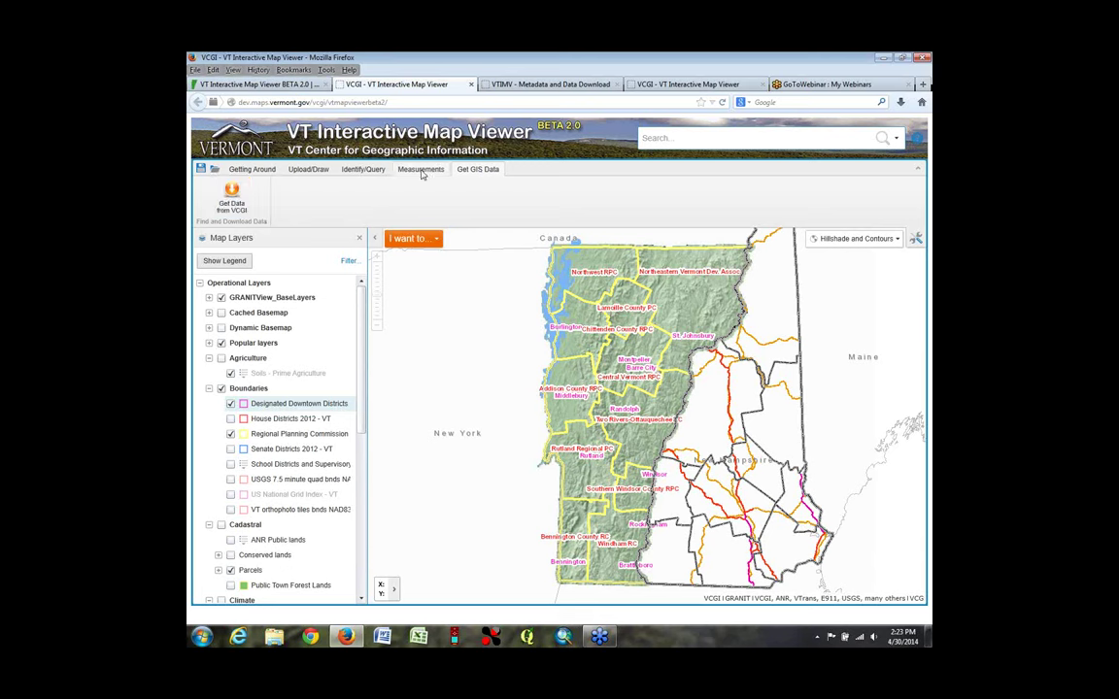
click(421, 170)
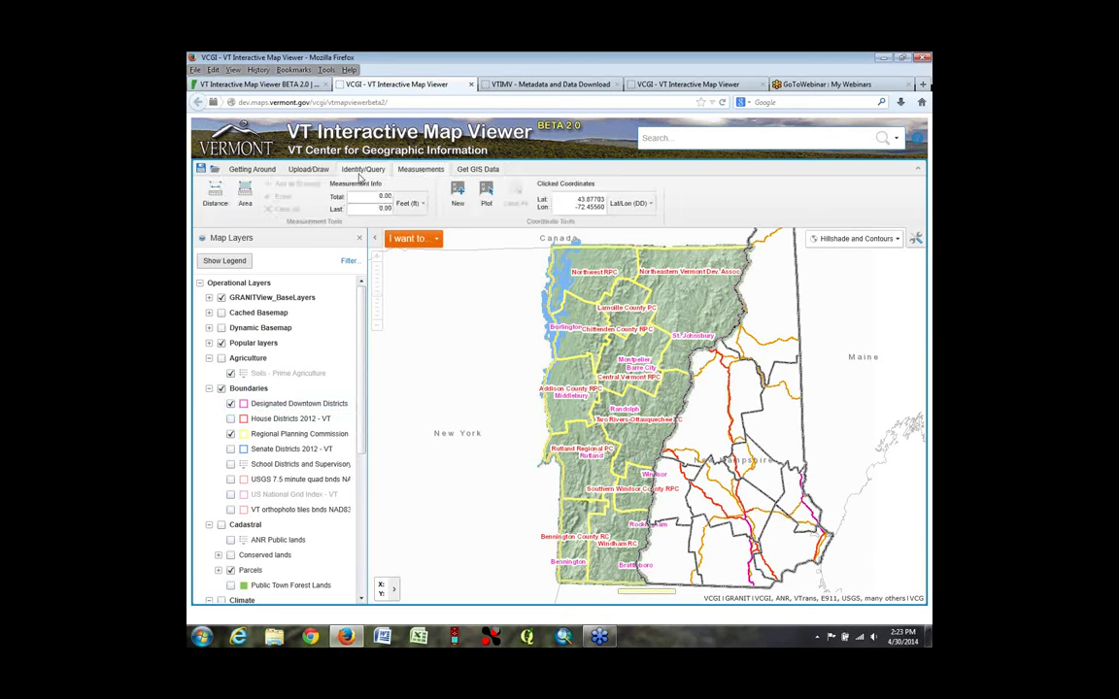
click(359, 173)
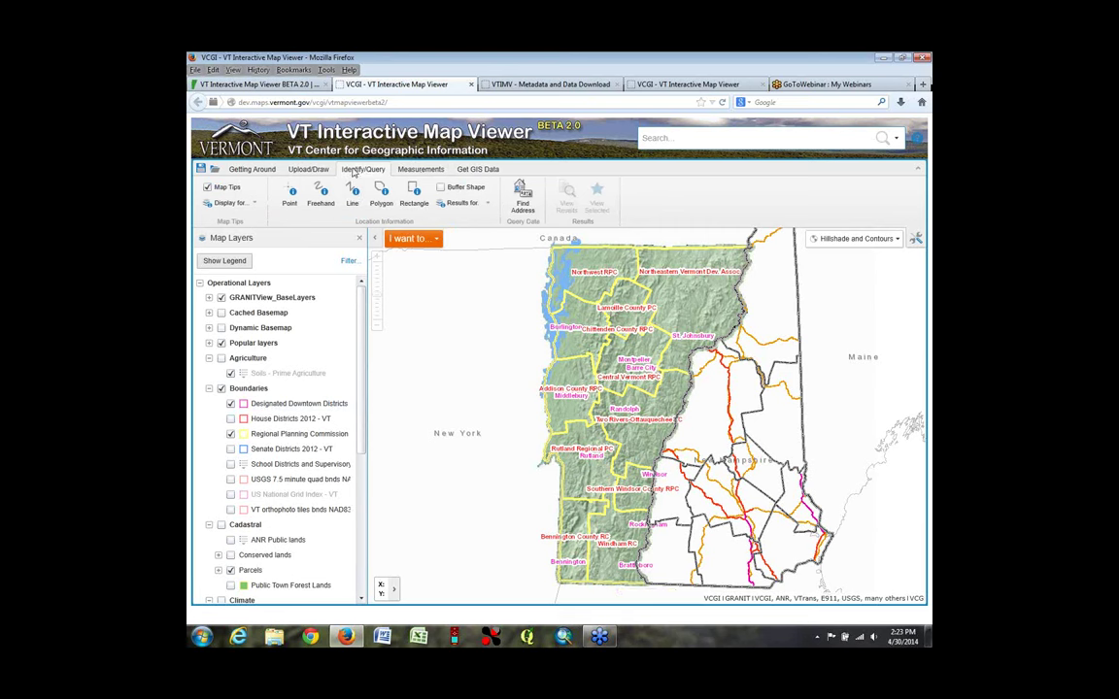
click(309, 170)
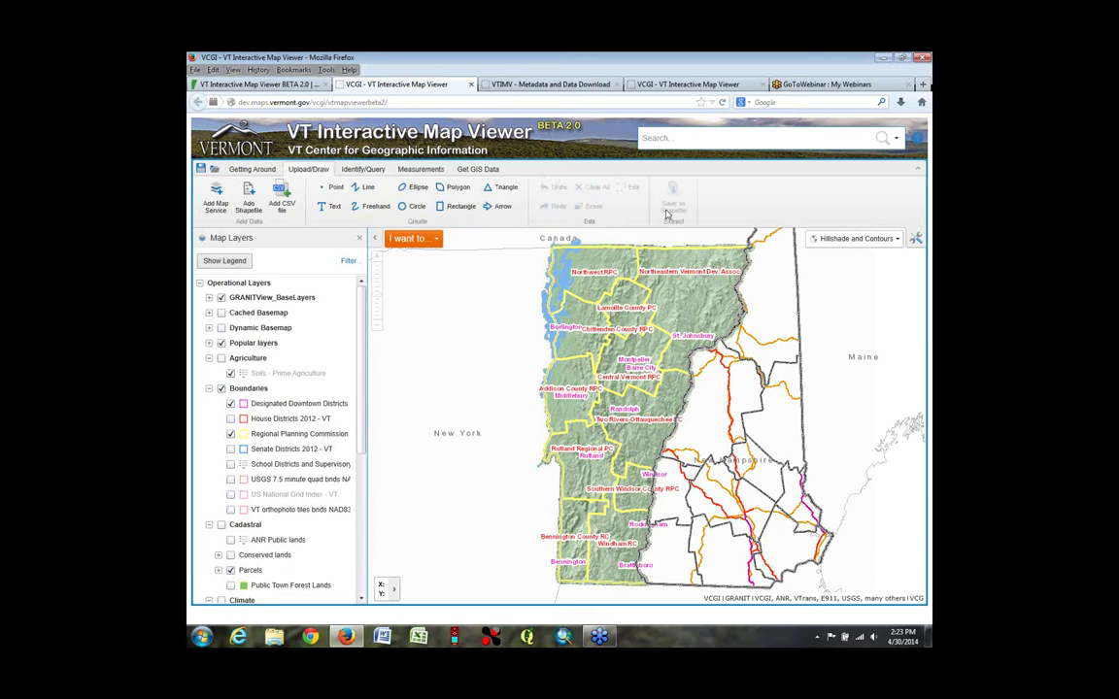
Identify the features within a rectangle drawn over central Vermont near Montpelier
click(364, 170)
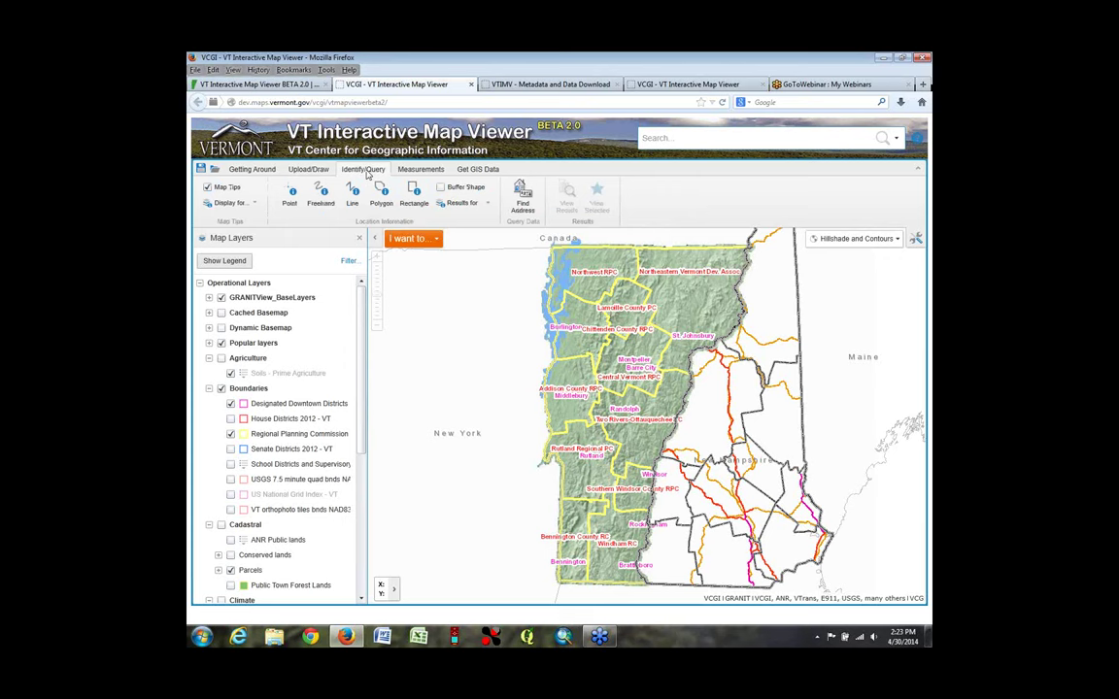
click(414, 195)
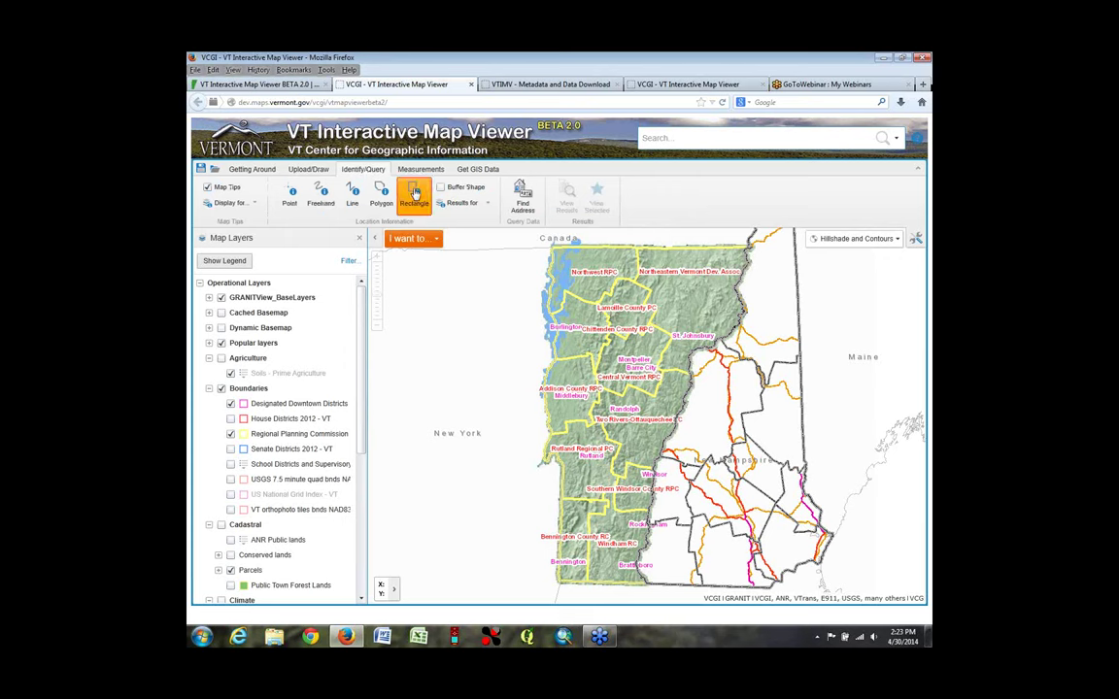
drag(590, 330, 623, 377)
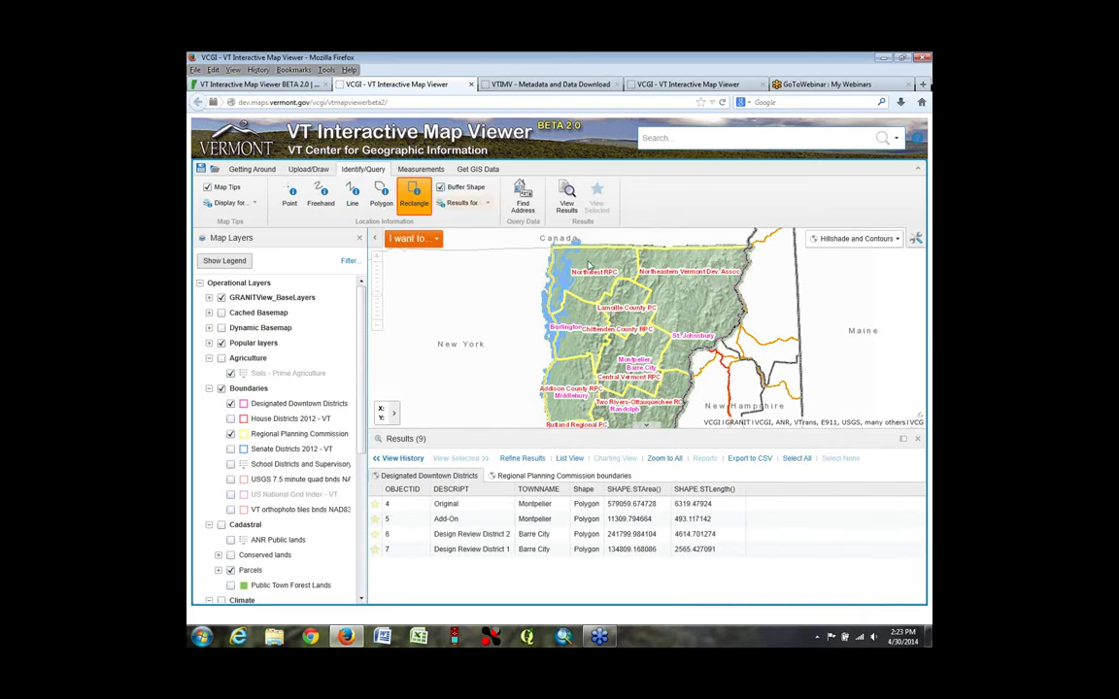
Identify features around a rectangle over northwest Vermont using a 100-mile buffer that is added to the markup
drag(533, 269, 600, 347)
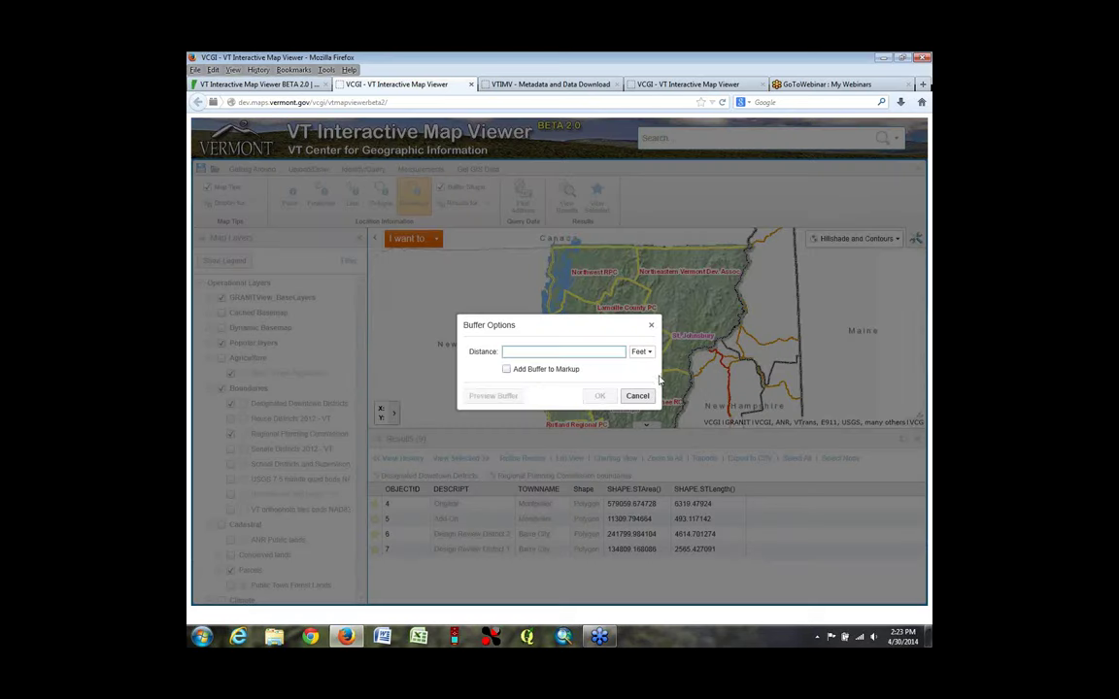
text(100)
click(642, 351)
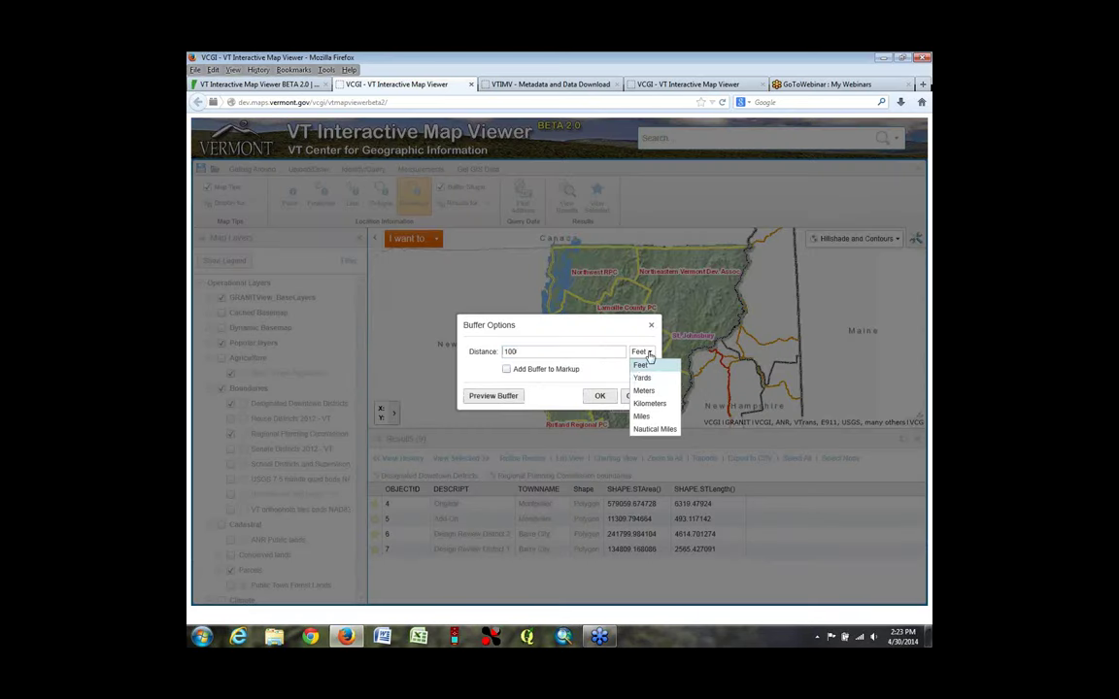
click(641, 416)
click(506, 369)
click(601, 398)
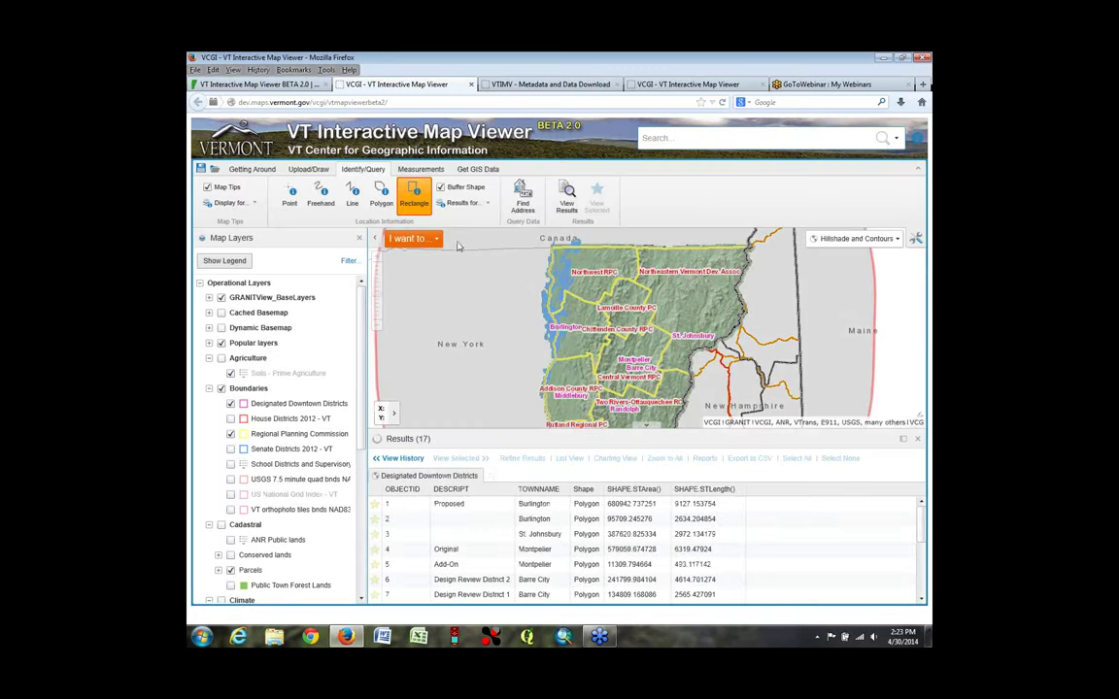
click(424, 206)
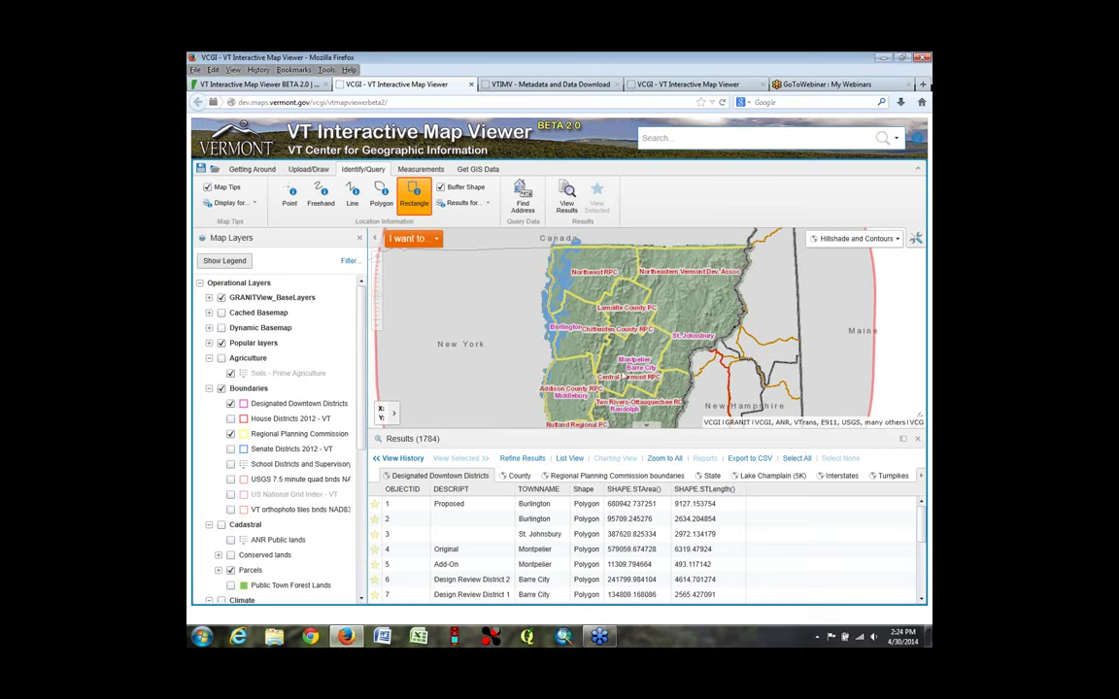
Clear all drawings, including the query buffer, from the map and confirm the erasure
click(306, 171)
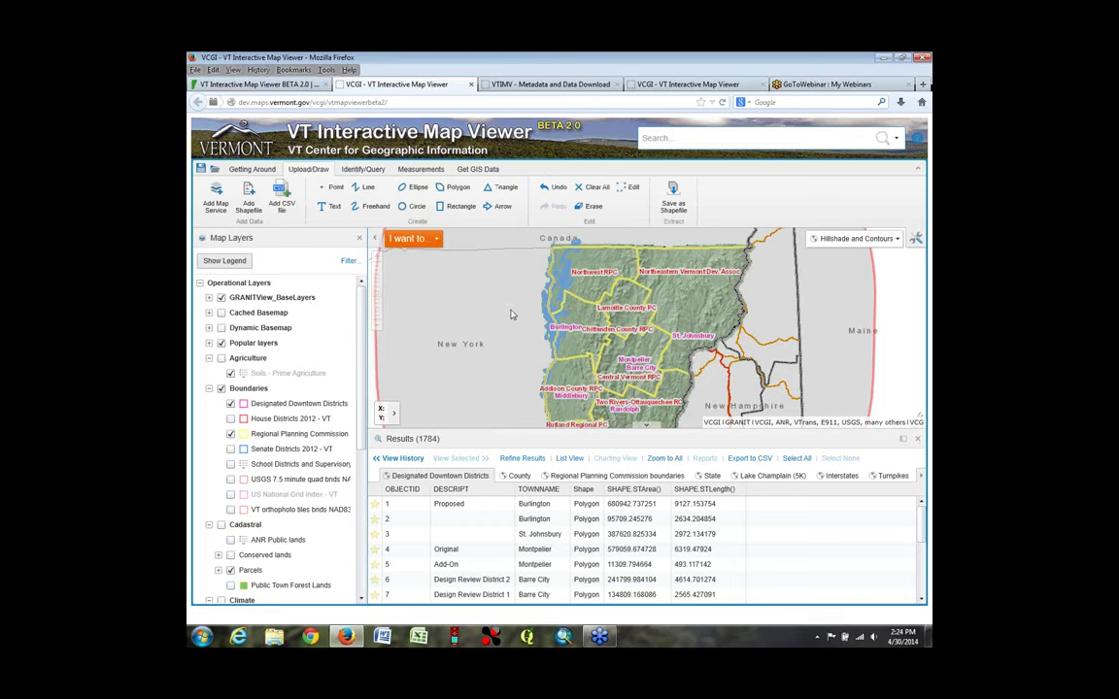
click(600, 191)
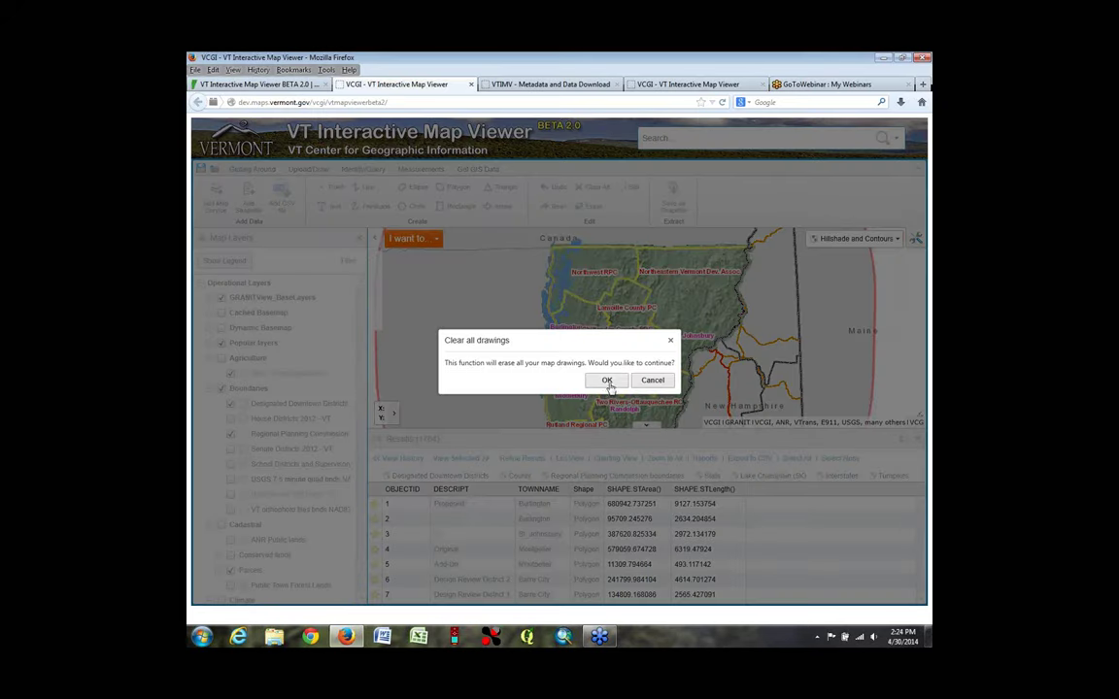
click(607, 379)
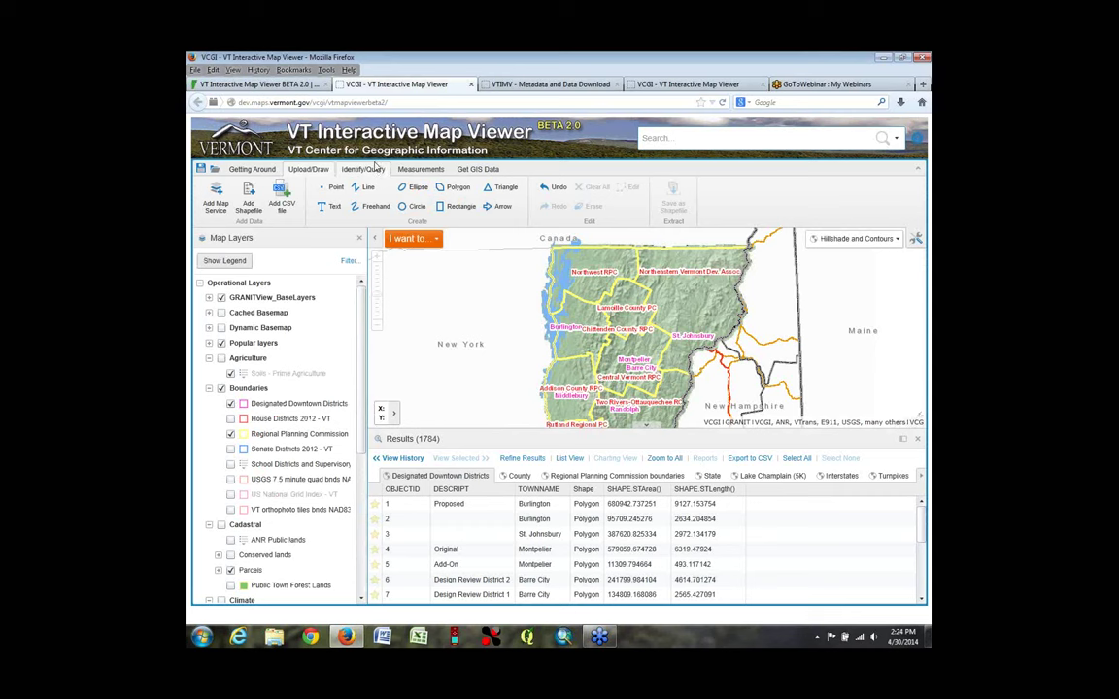
click(420, 170)
click(362, 169)
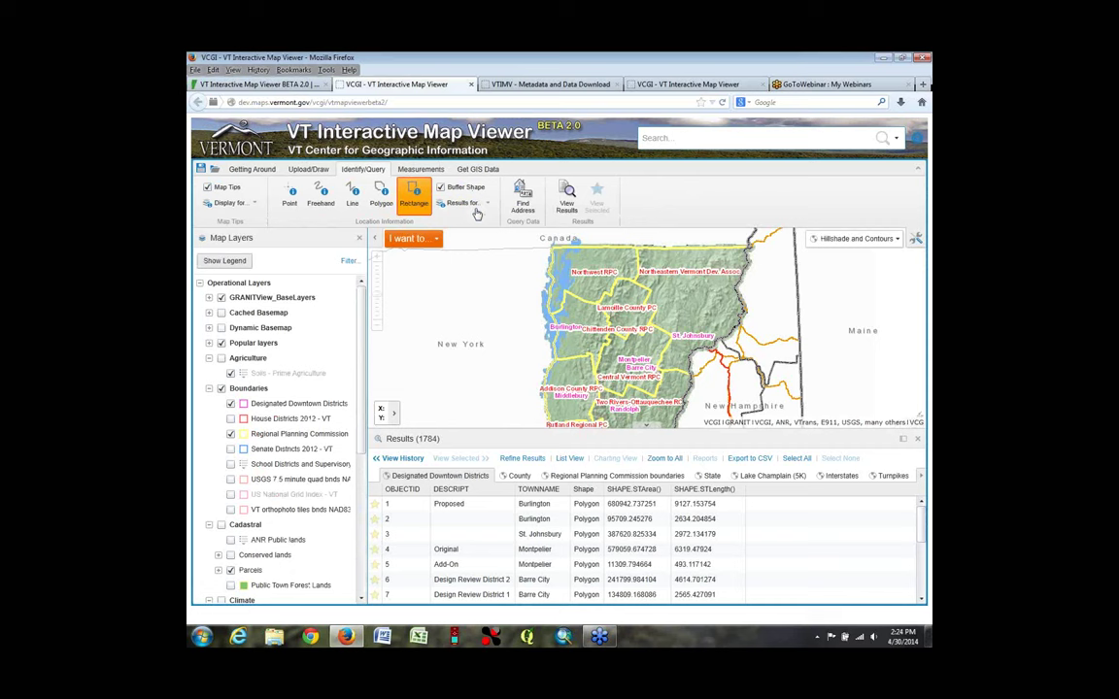
click(311, 170)
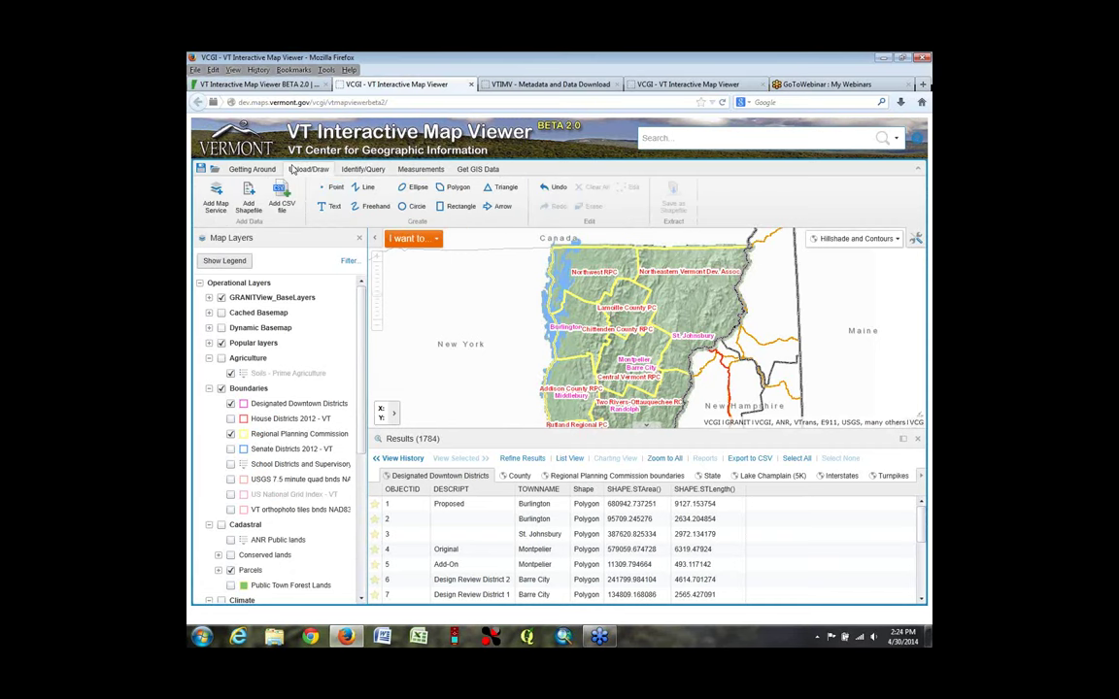
click(269, 172)
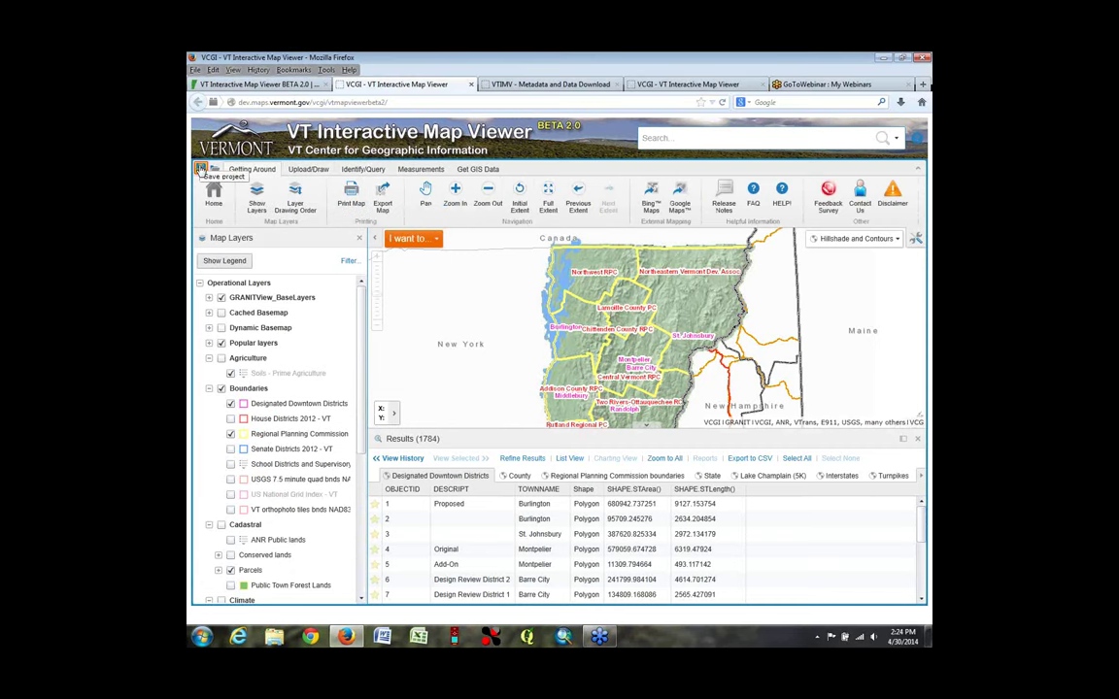
Close the query results and save the project as a Geocortex Viewer file named mymap in the VTParcels_Charlotte2013 folder
click(203, 143)
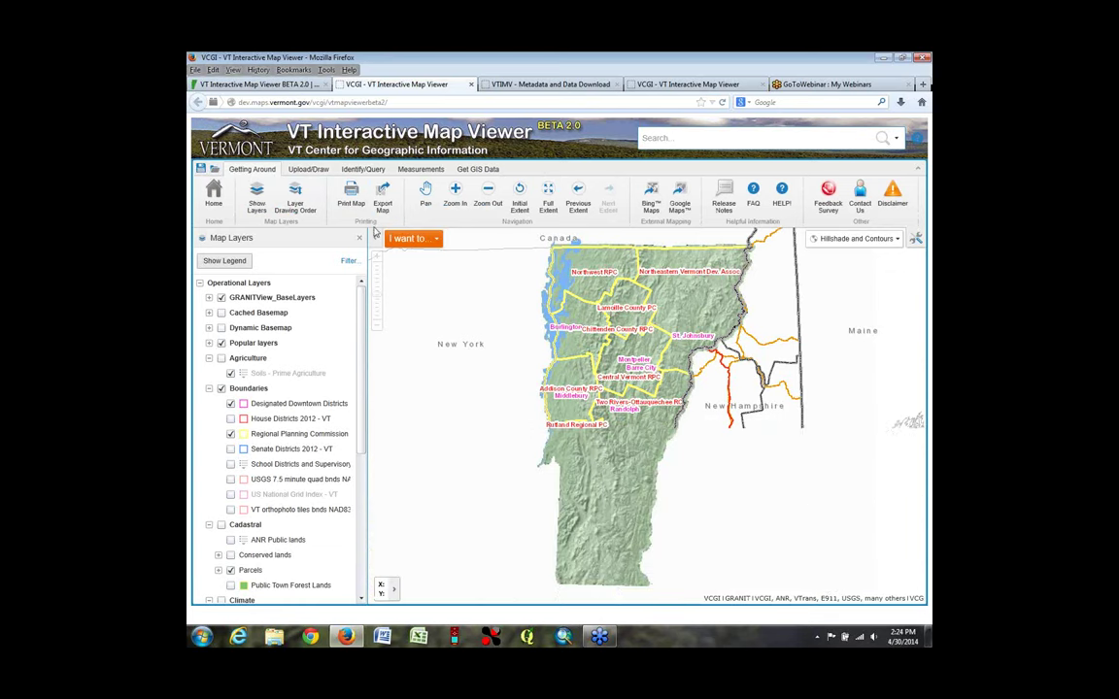
click(201, 168)
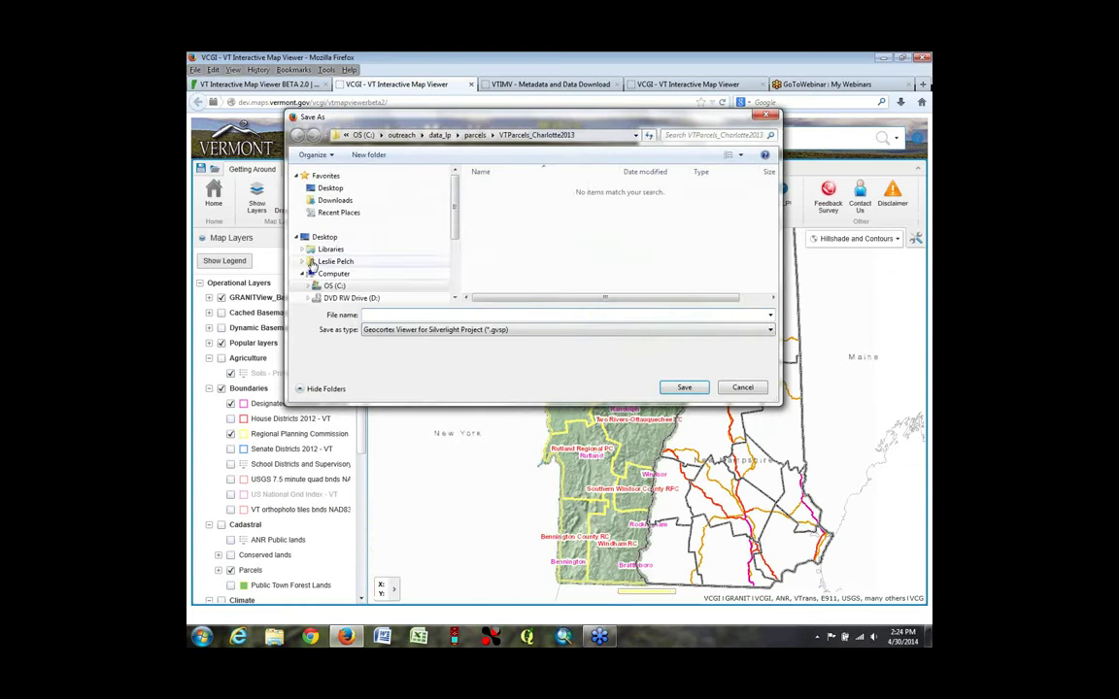
drag(561, 128, 590, 145)
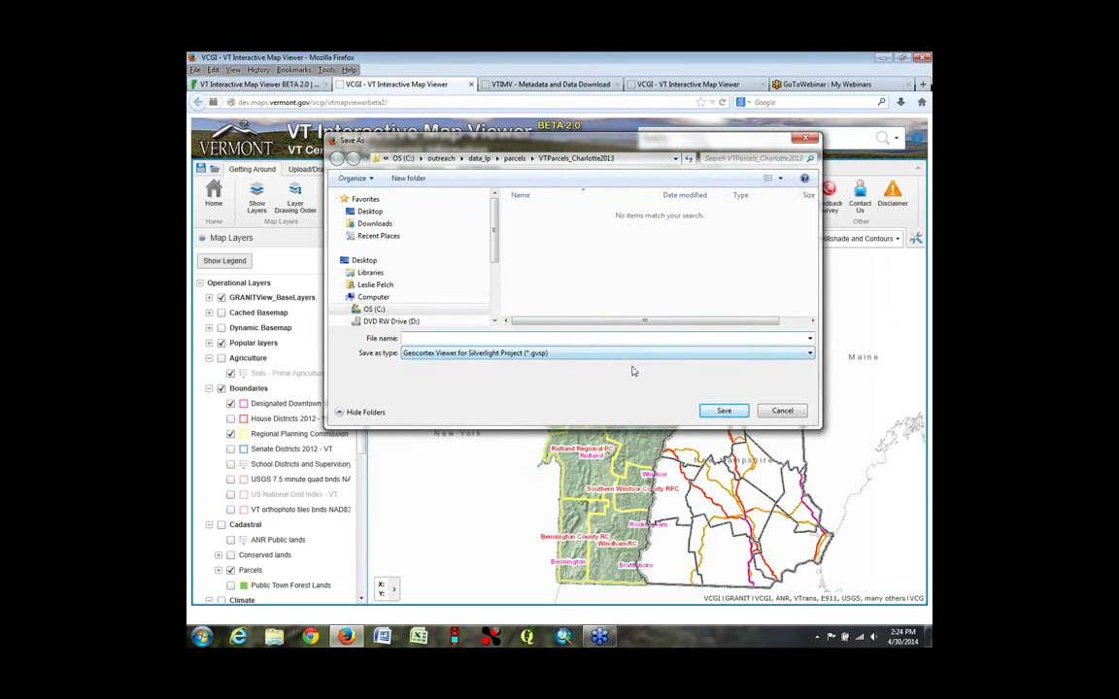
drag(679, 137, 664, 449)
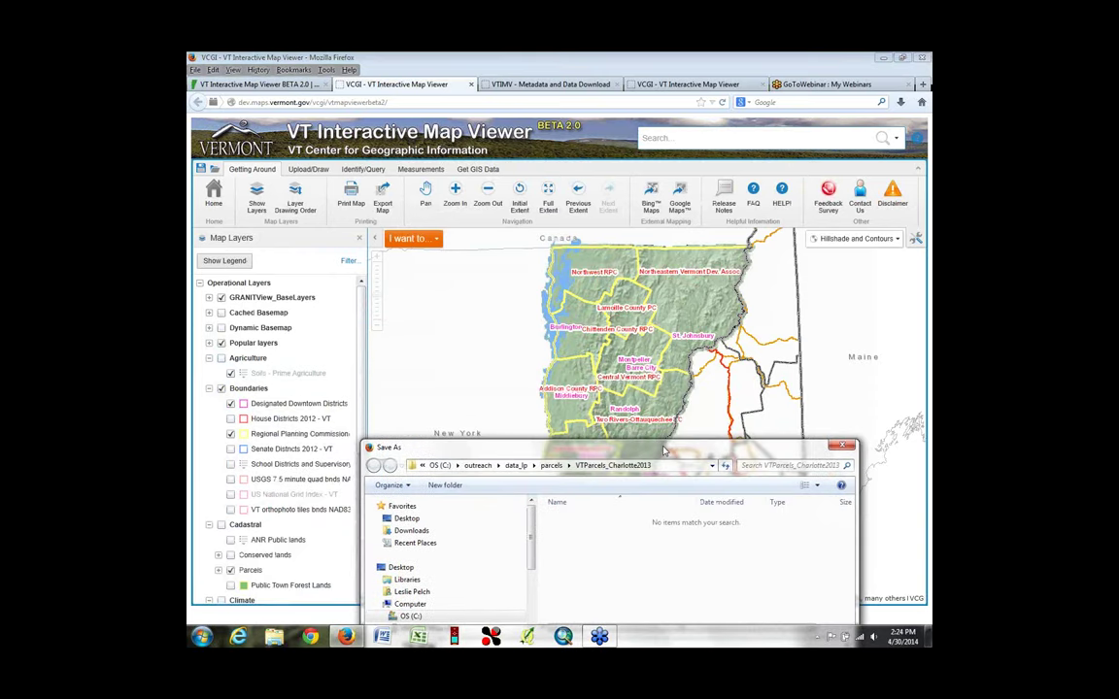
drag(664, 450, 630, 206)
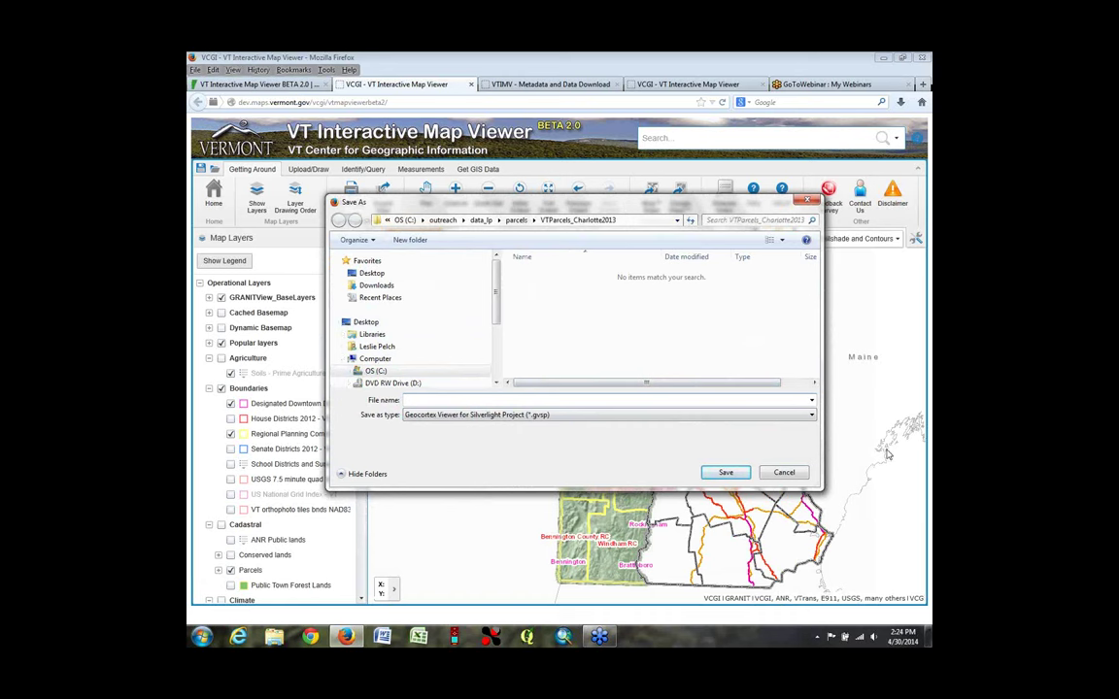
text(mymap)
click(723, 473)
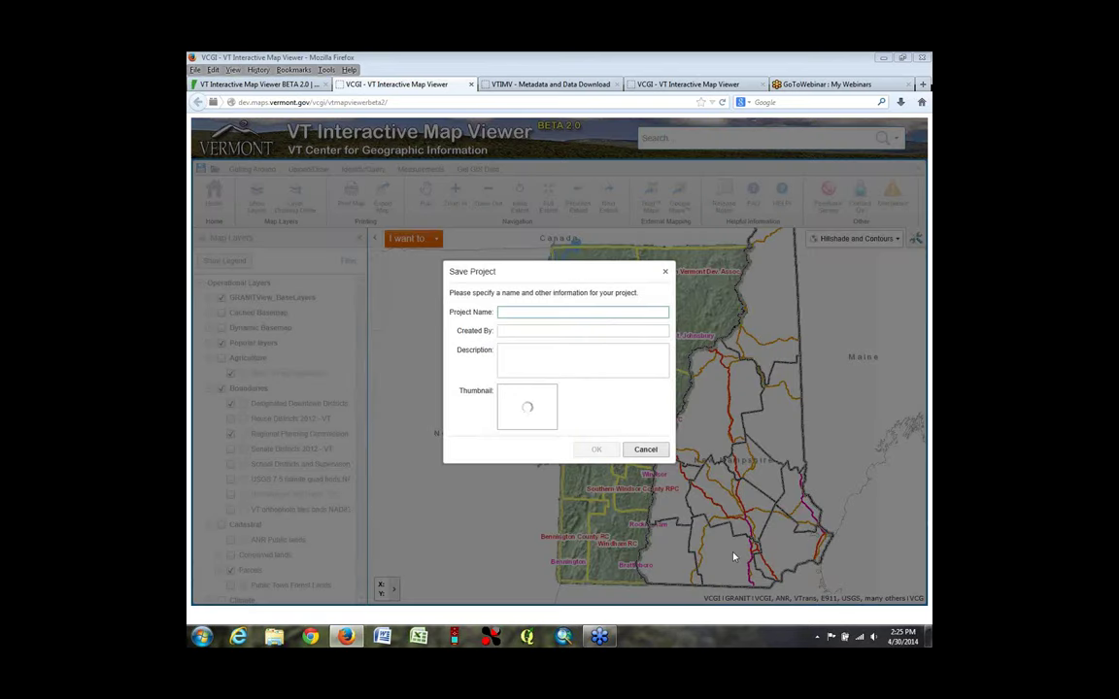
Save the project details with the project name "my map", the creator's first name and the description "great map"
text(my pro)
key(BackSpace)
key(BackSpace)
key(BackSpace)
key(BackSpace)
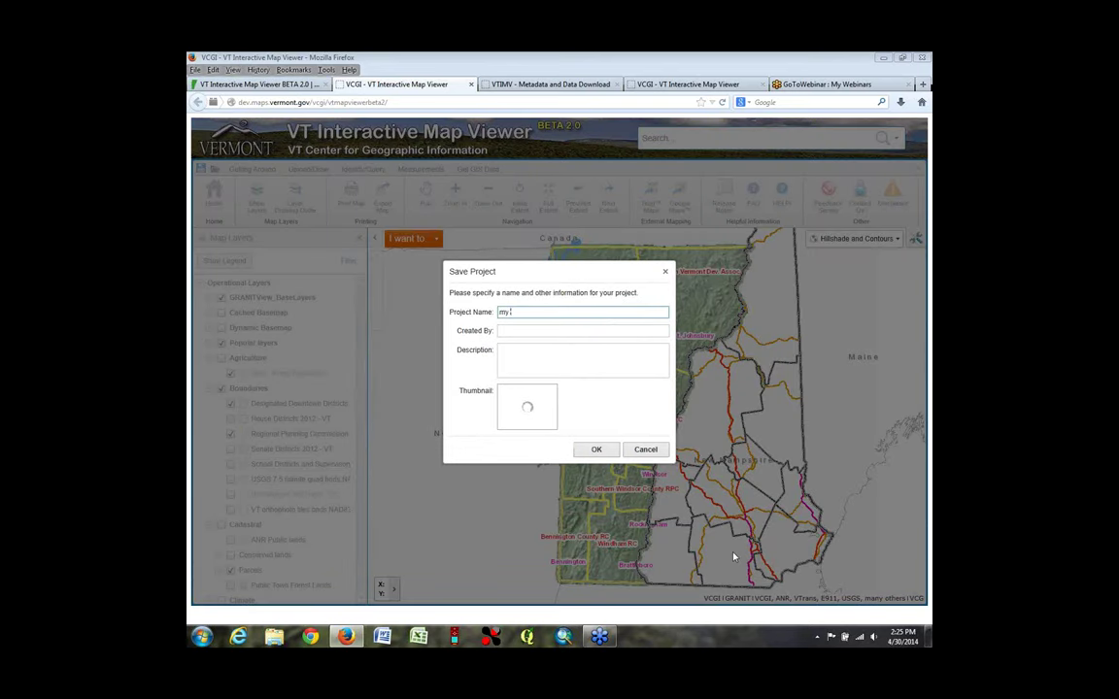
text(map)
click(523, 329)
text(leslie)
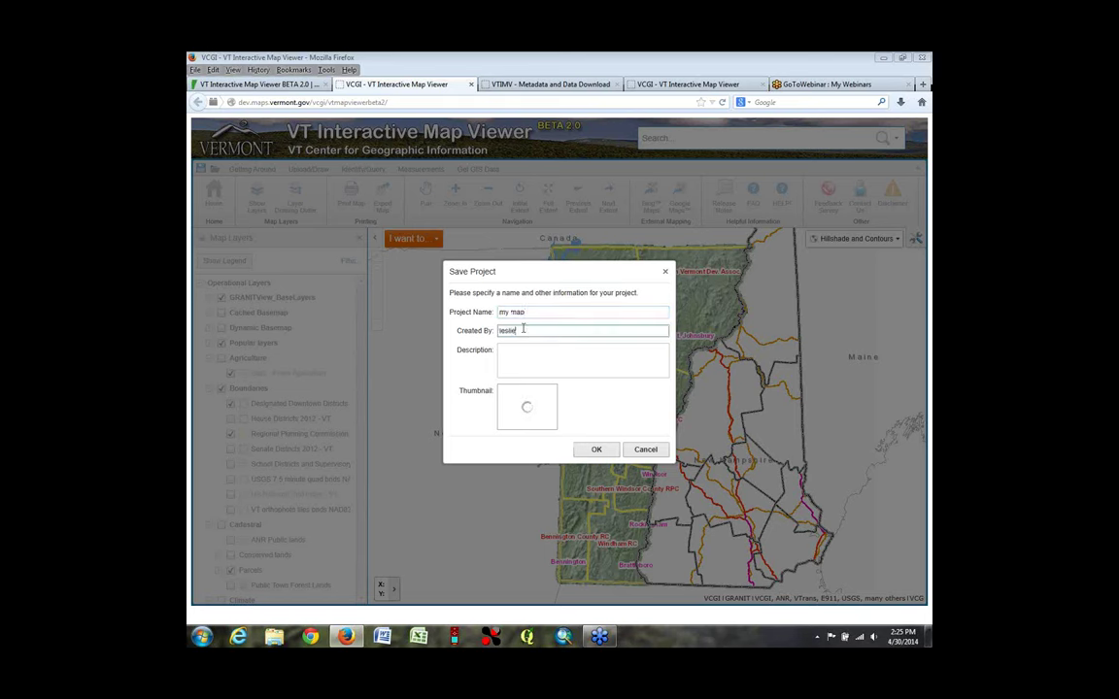
click(523, 351)
text(great map)
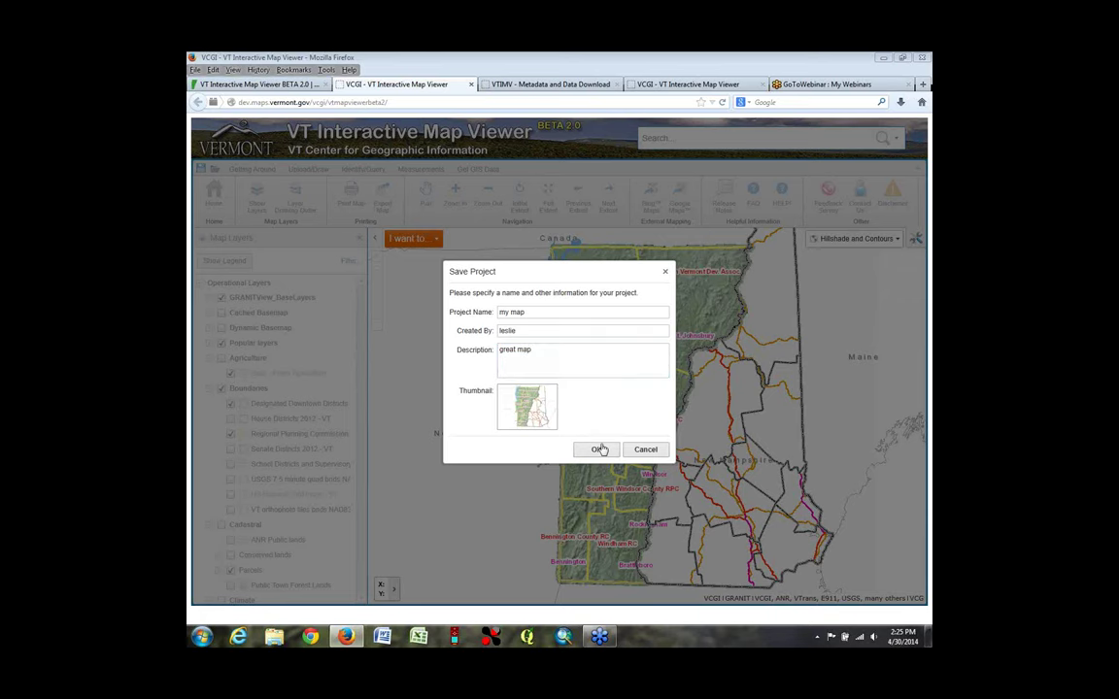
click(596, 448)
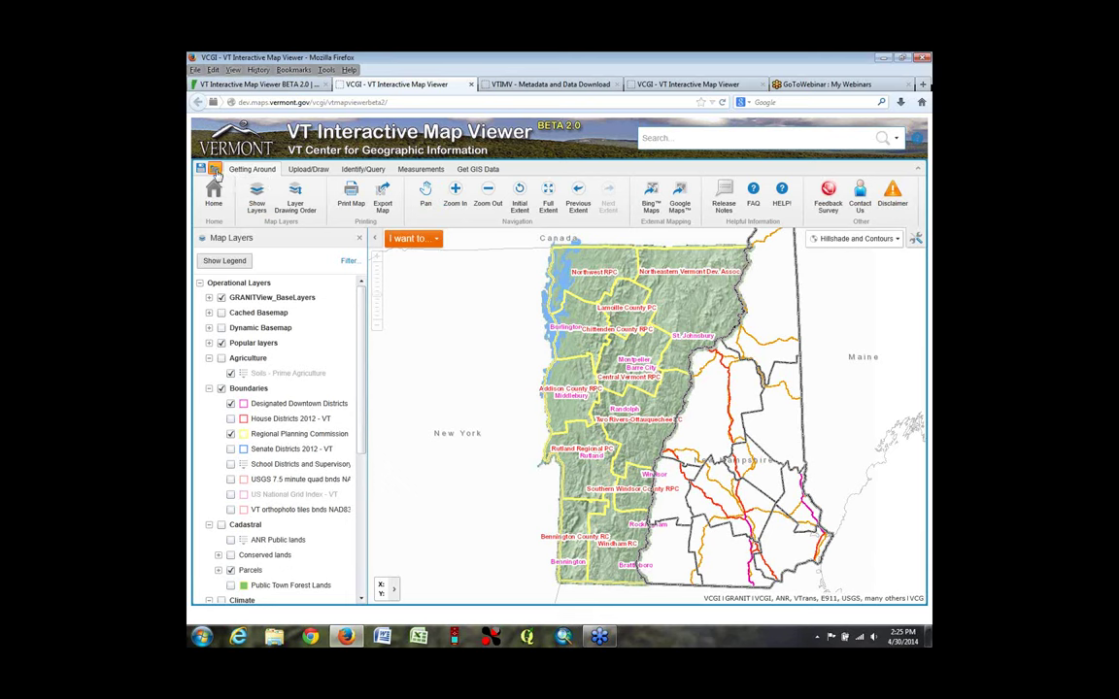
Zoom the map in to central Vermont, and restore the saved map by opening the project file mymap.gvsp
click(377, 261)
click(377, 260)
click(377, 261)
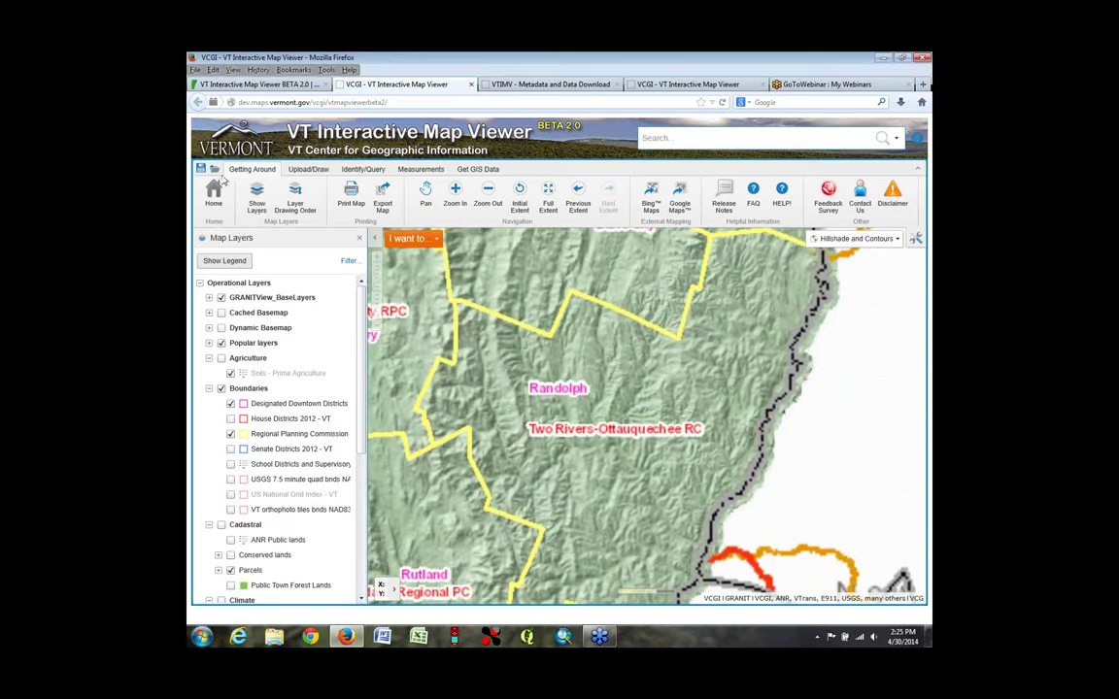
click(216, 169)
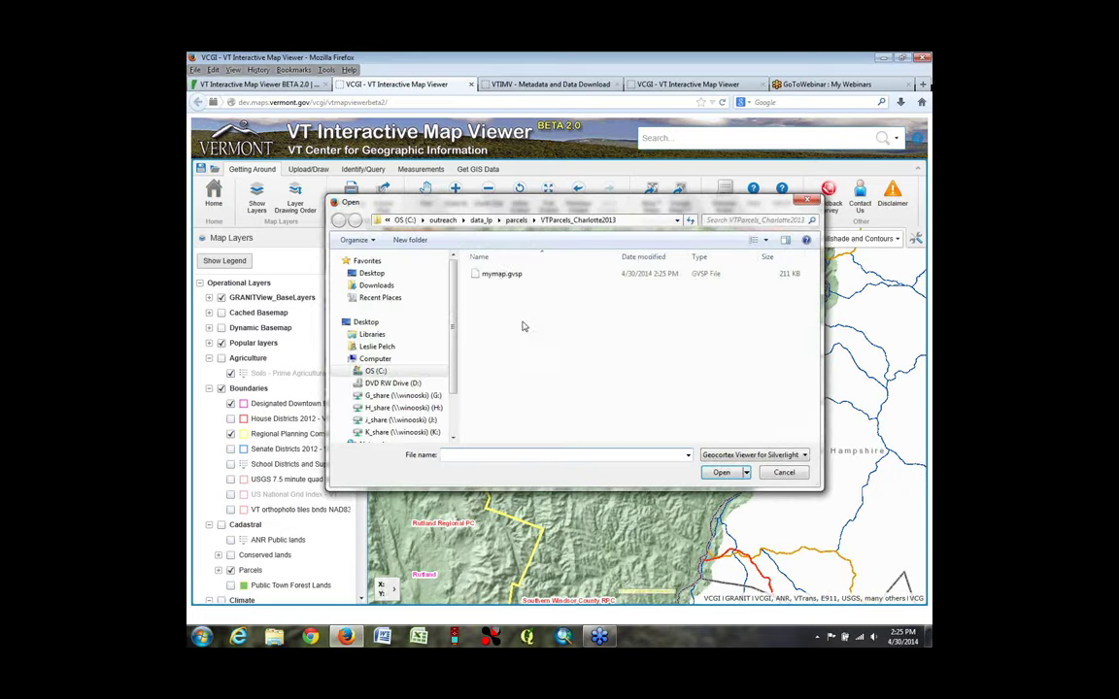
click(500, 275)
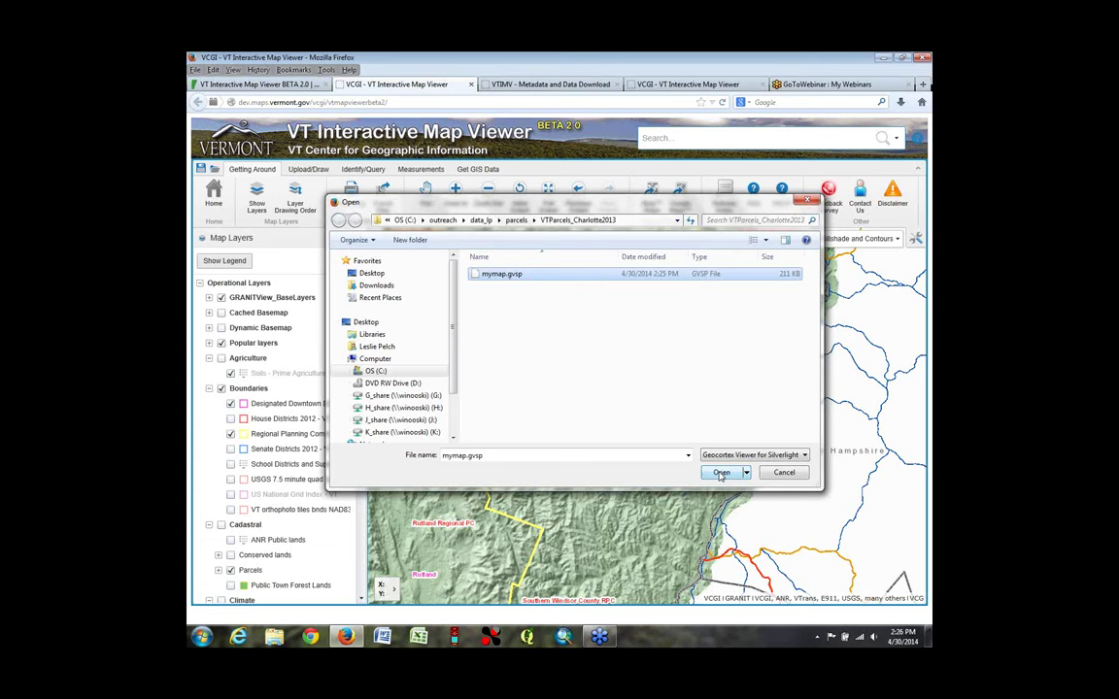
click(721, 473)
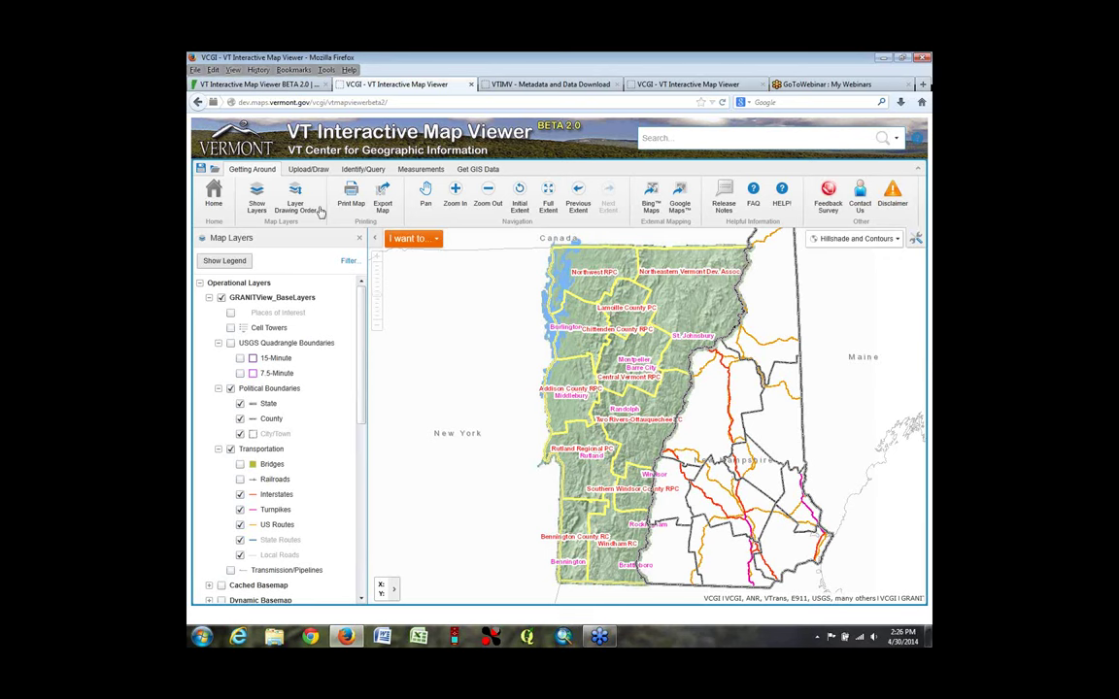
click(307, 171)
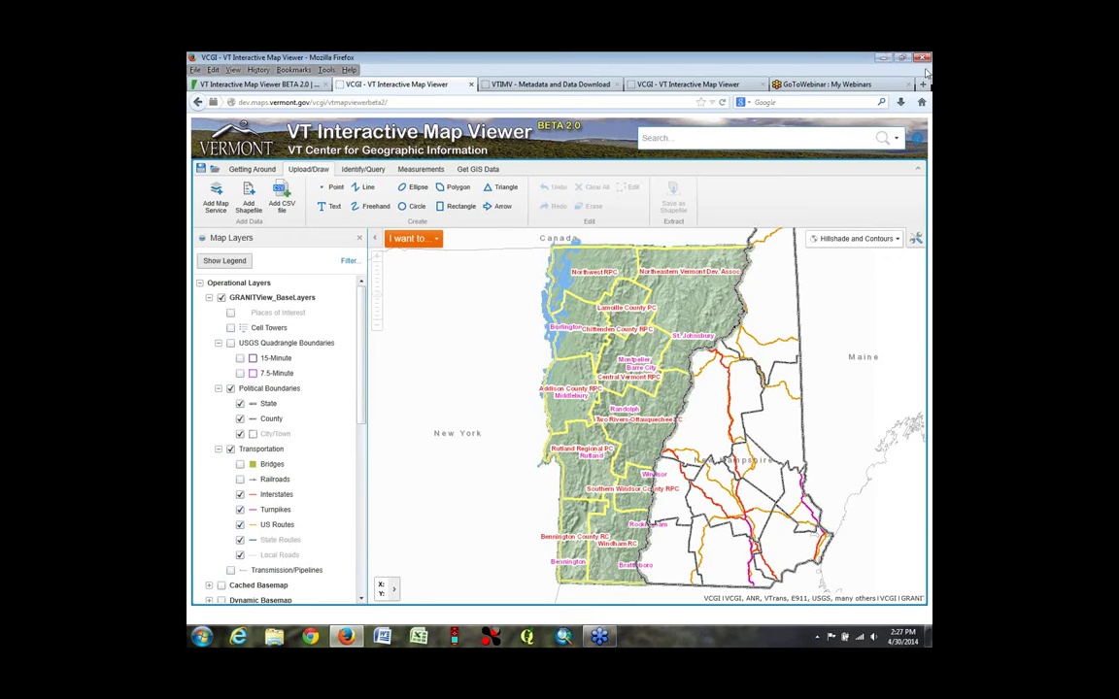
Load northeastarc.org in a new browser tab and open the Spring NEARC preliminary schedule
key(ctrl+t)
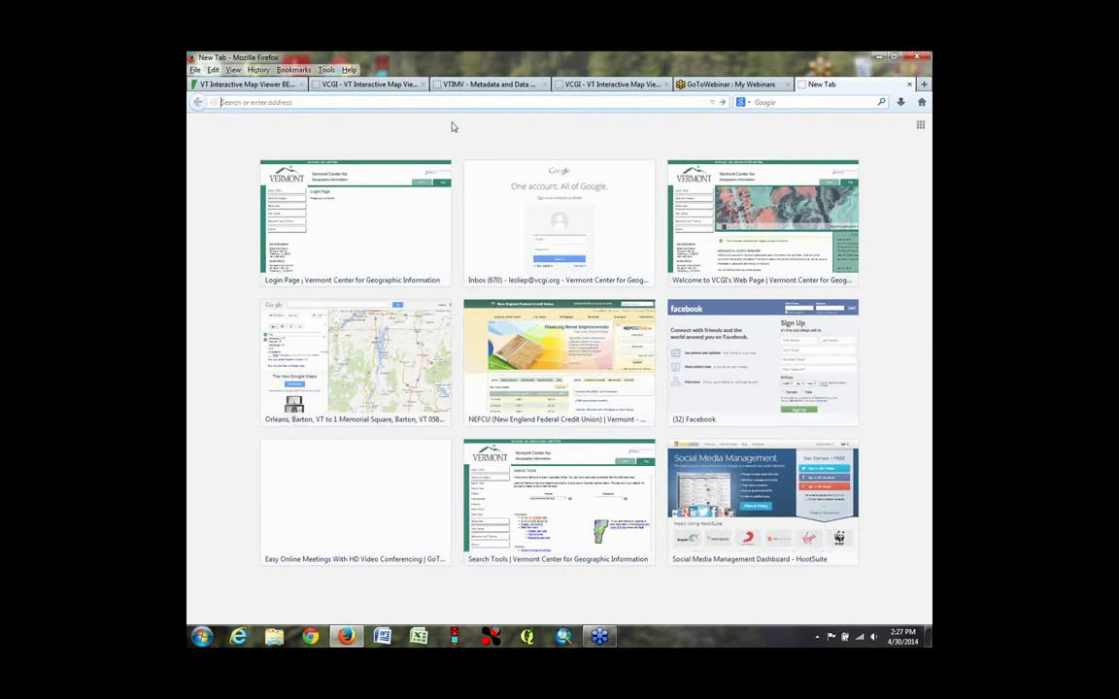
text(northeastarc.org/)
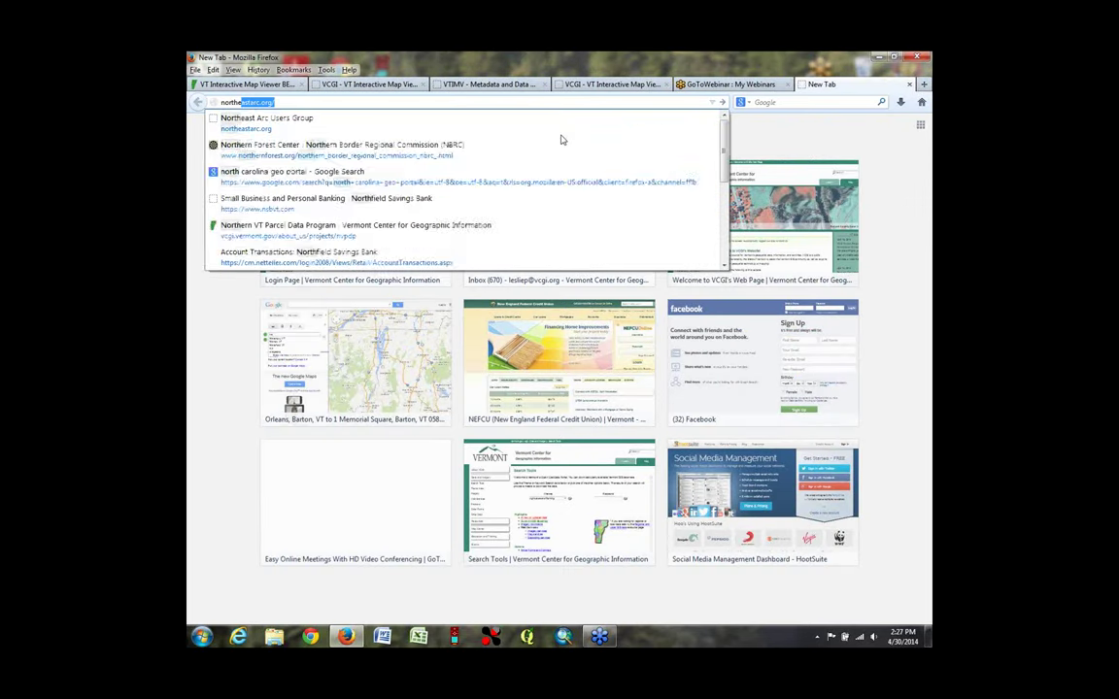
key(Return)
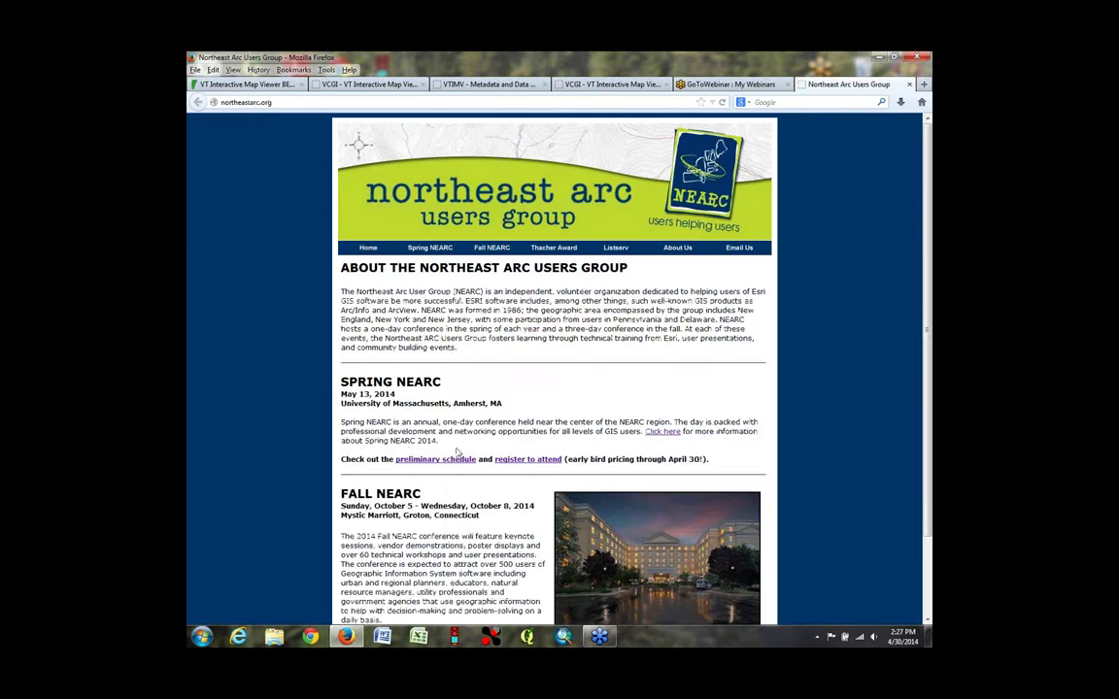
click(434, 460)
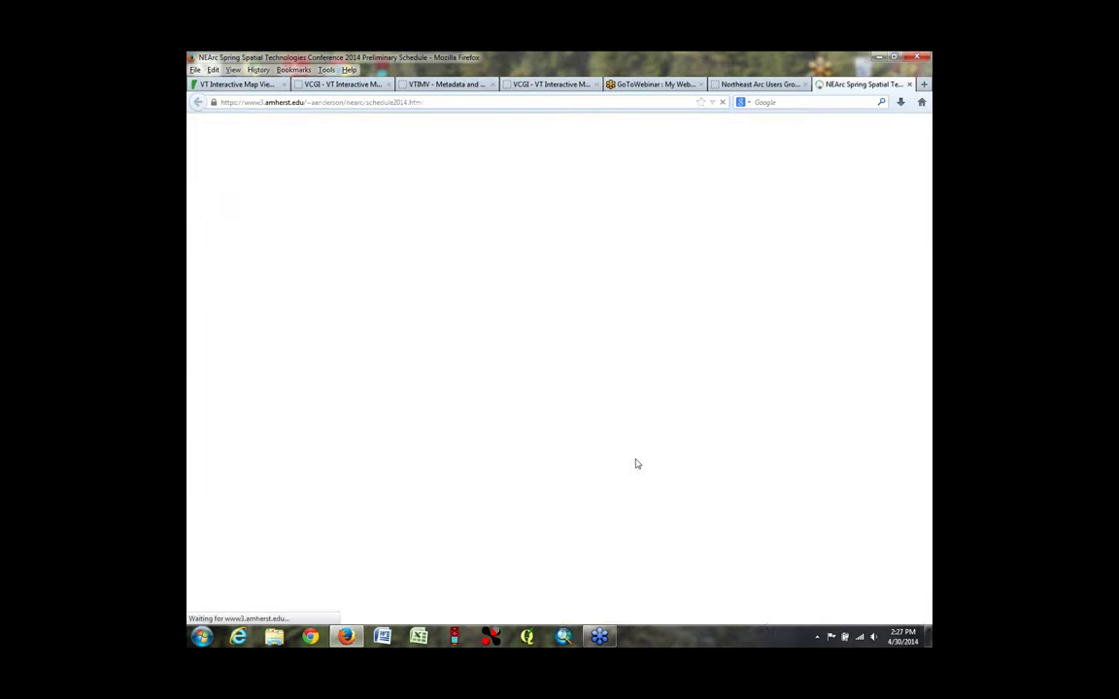
Review the sessions in the Spring NEARC schedule, including Vermont's Natural Resources Atlas, and go back to the Northeast Arc Users Group home page
drag(929, 148, 928, 313)
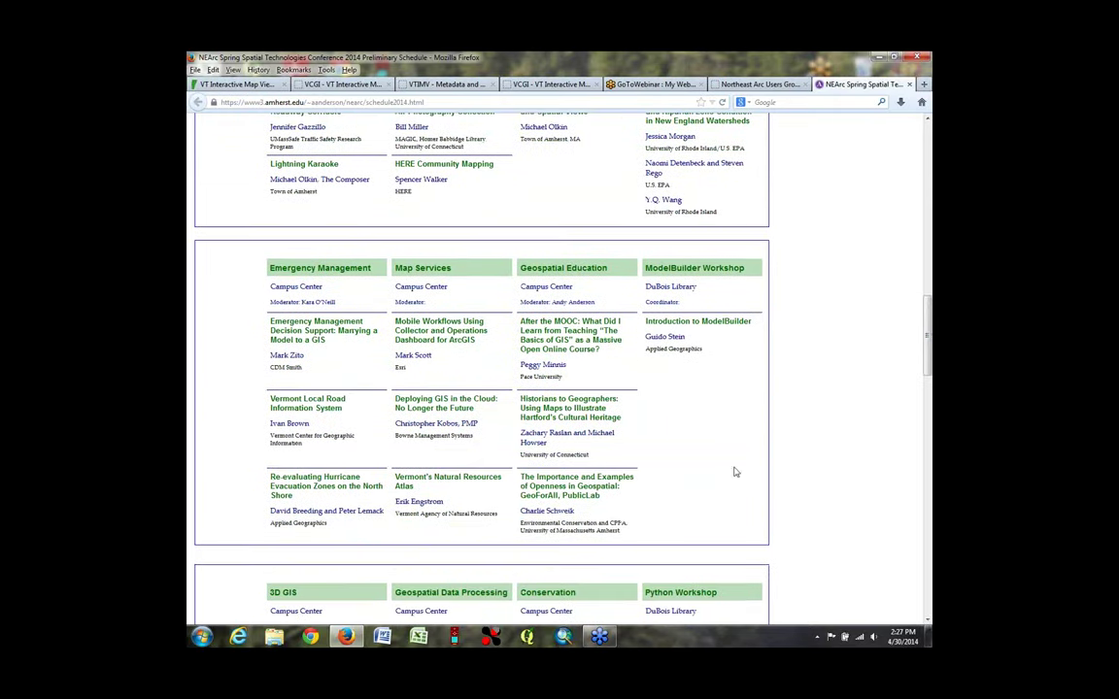
mouse_move(469, 502)
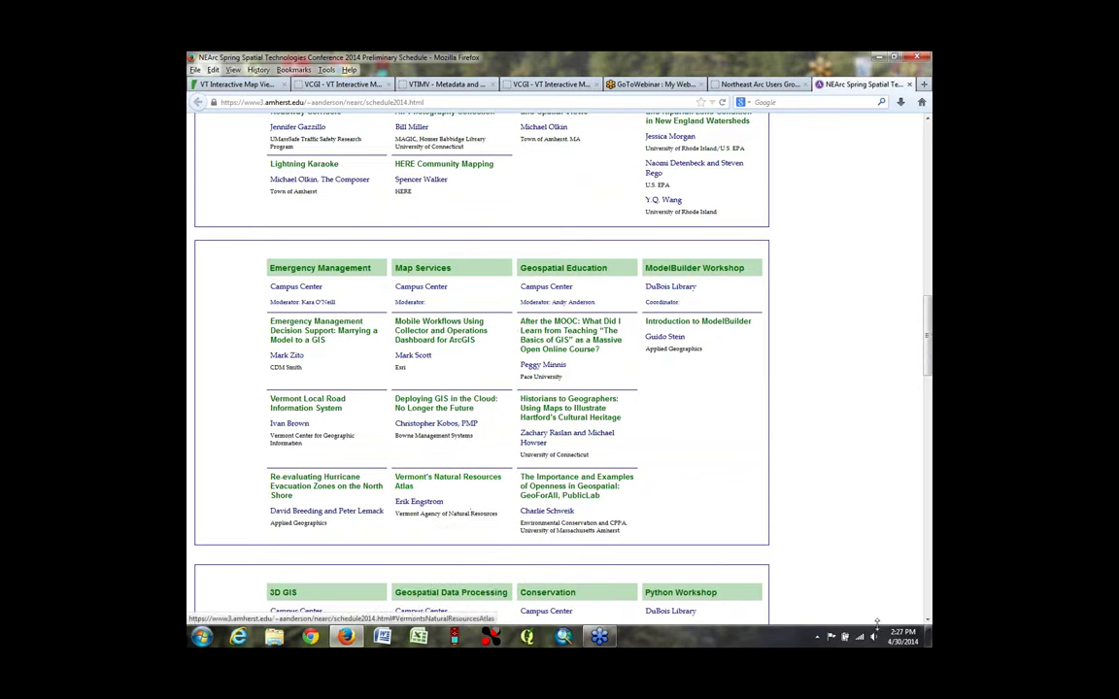
click(928, 621)
scroll(927, 625, down, 5)
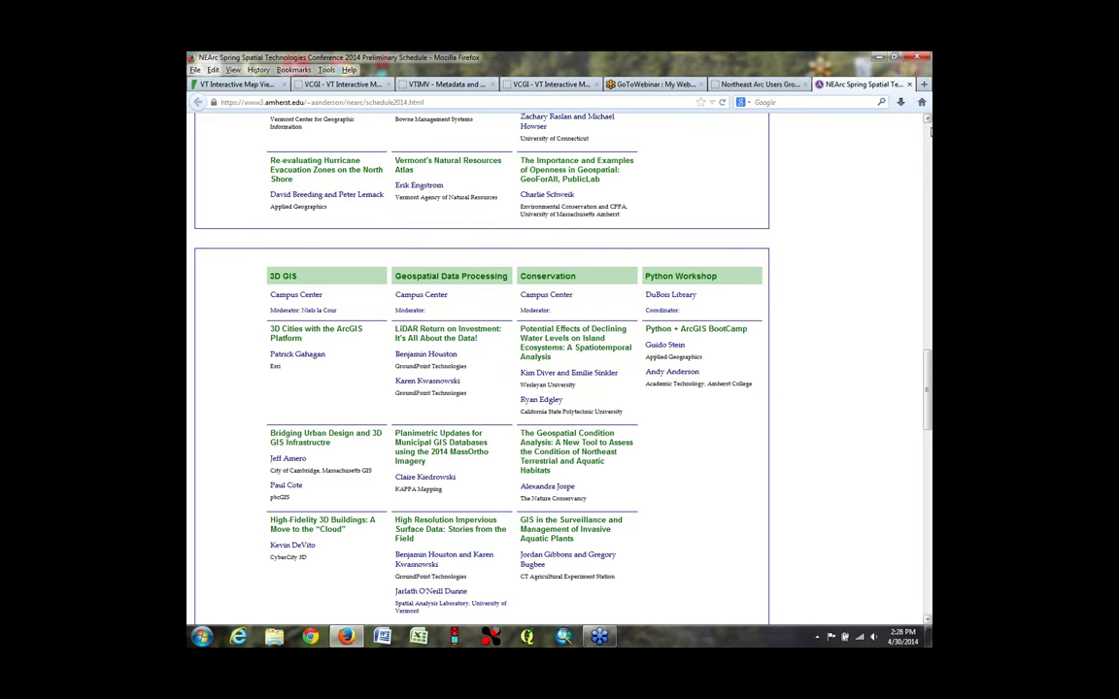
scroll(837, 379, up, 15)
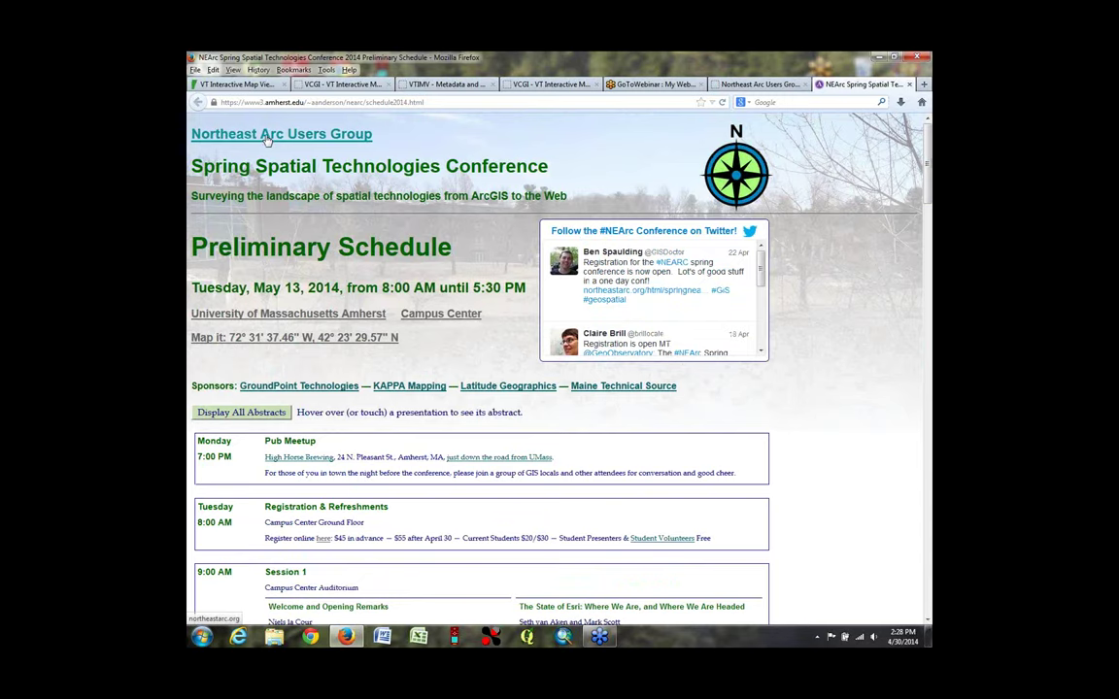
click(243, 132)
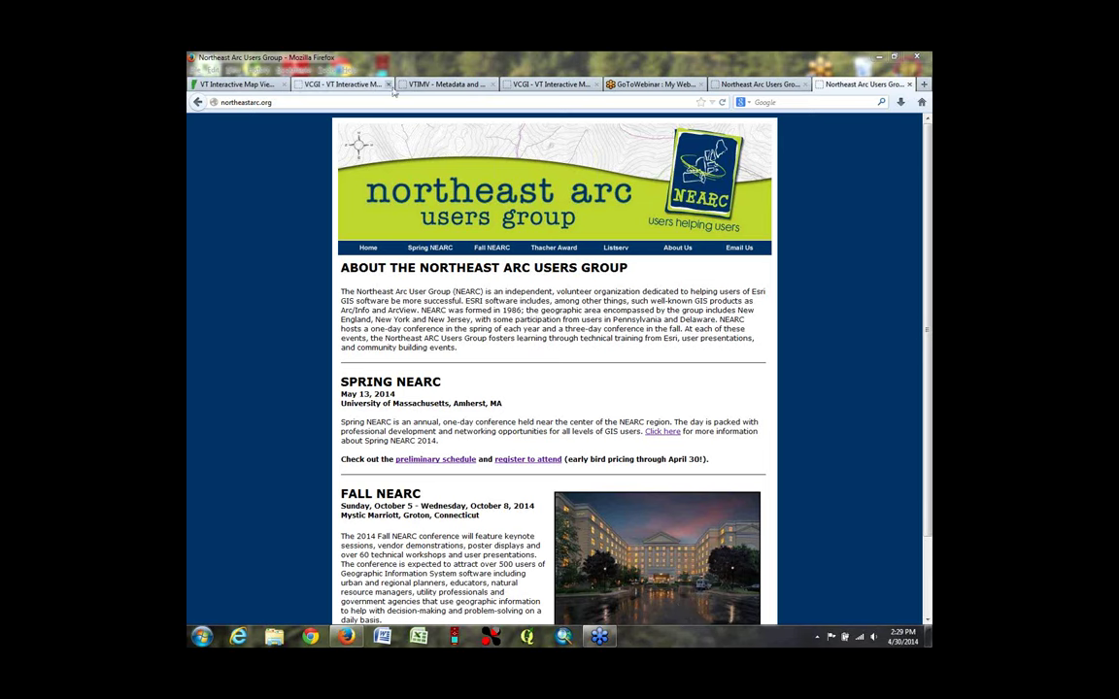
Return to the VT Interactive Map Viewer, turn off and collapse the GRANITView_BaseLayers group, and expand Popular layers
click(342, 84)
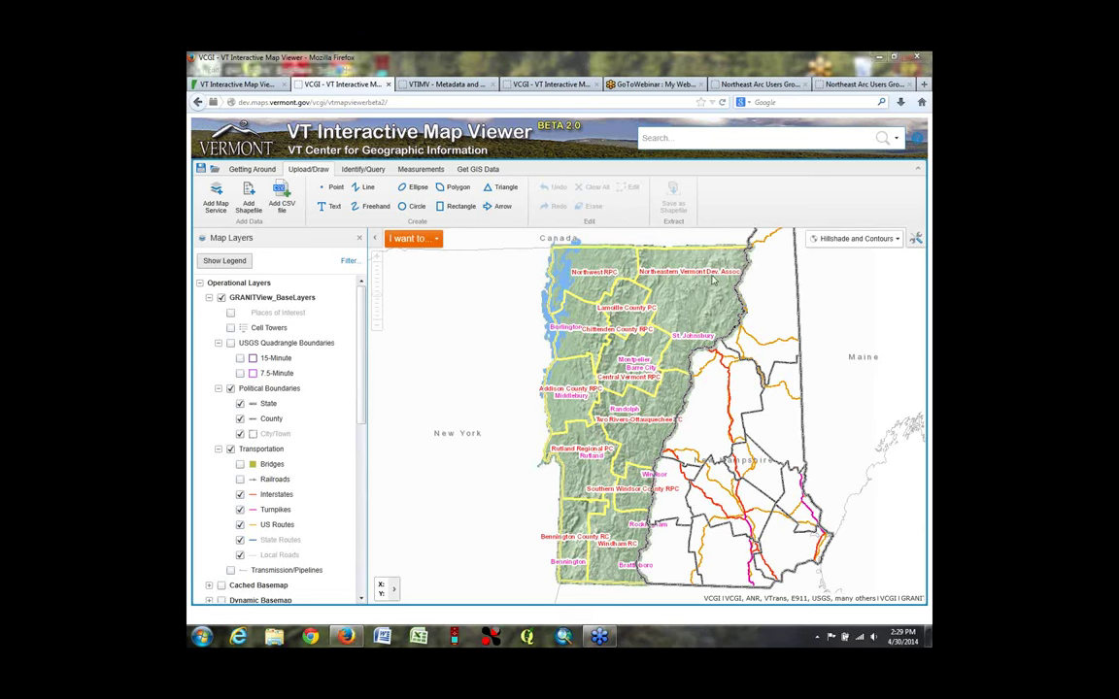
click(363, 169)
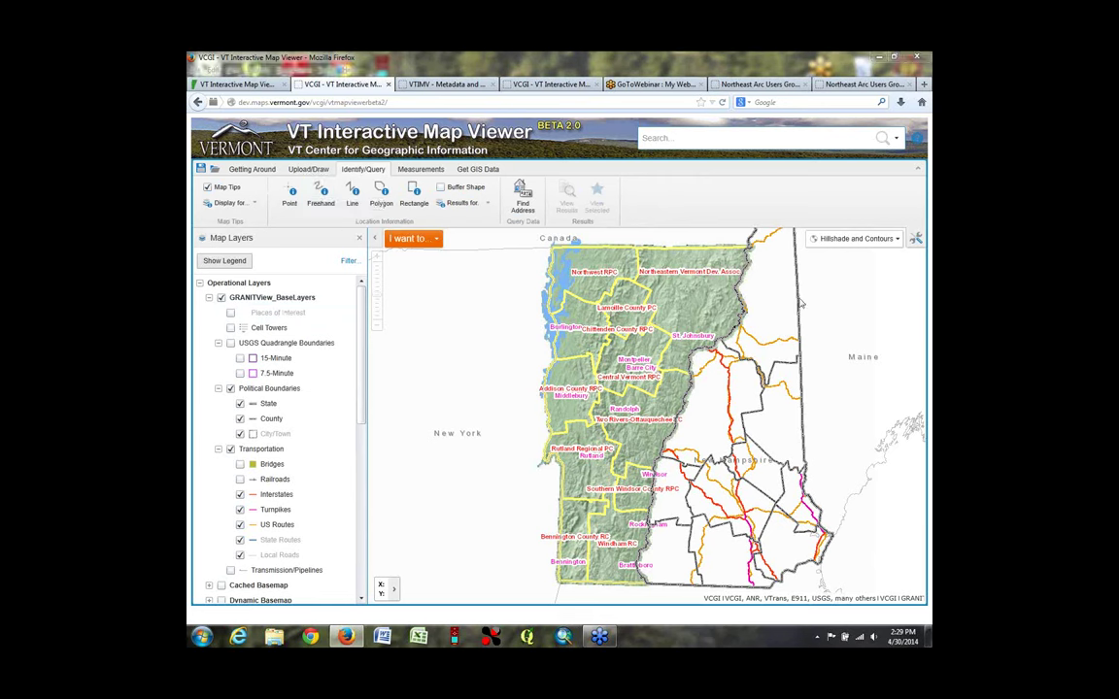
click(220, 297)
click(209, 297)
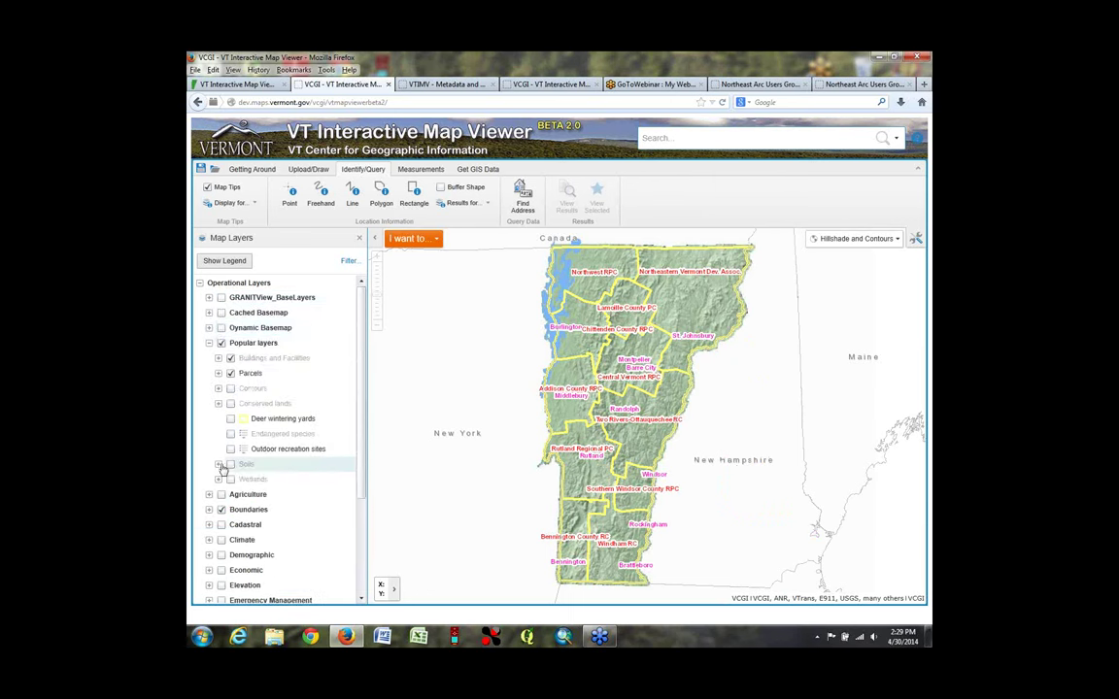
Check the visible scale details of the Parcels layer in Popular layers and close them
click(248, 373)
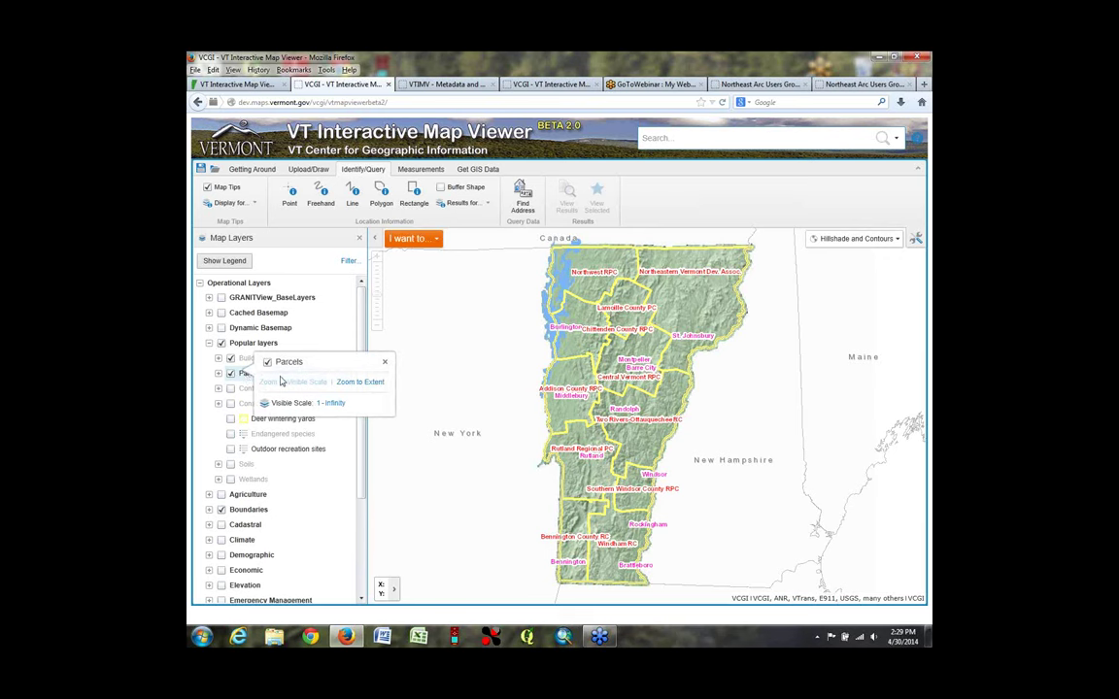
click(385, 362)
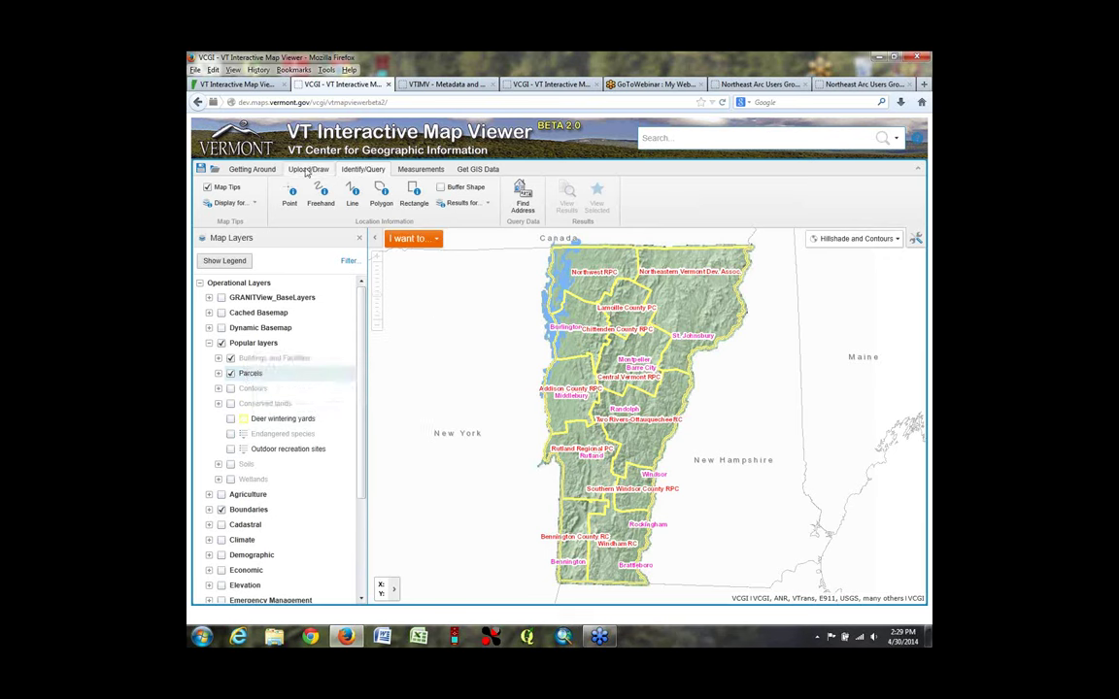
Identify the map features at a point inside a parcel north of the river, near the Chittenden County RPC label
click(249, 170)
click(455, 194)
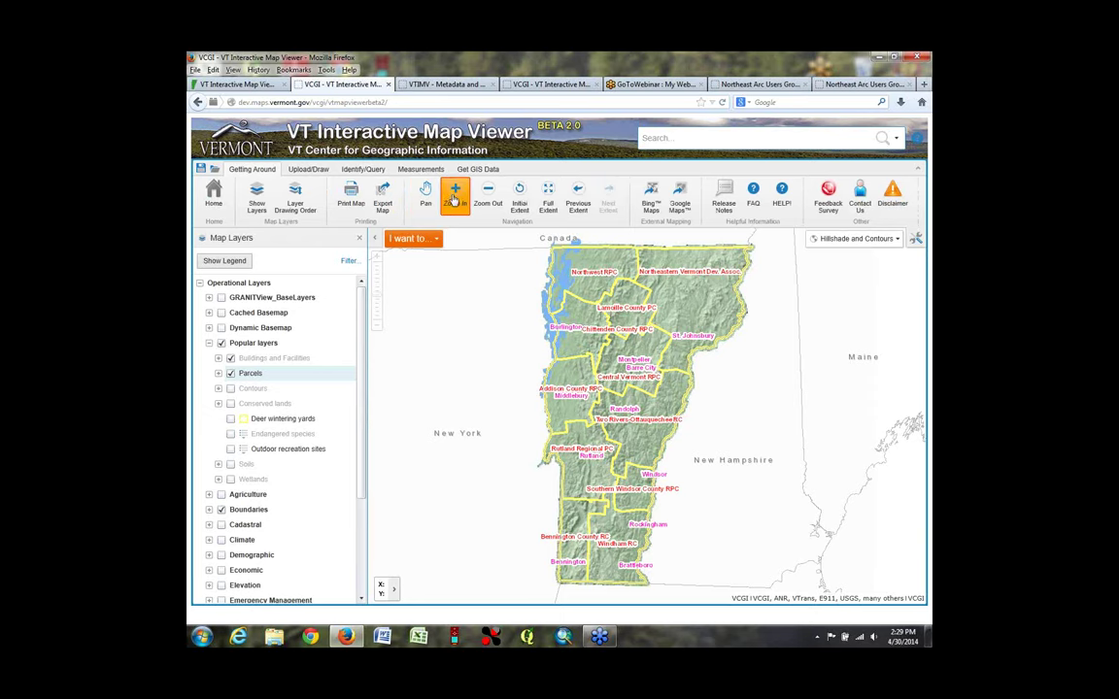
drag(602, 367, 626, 396)
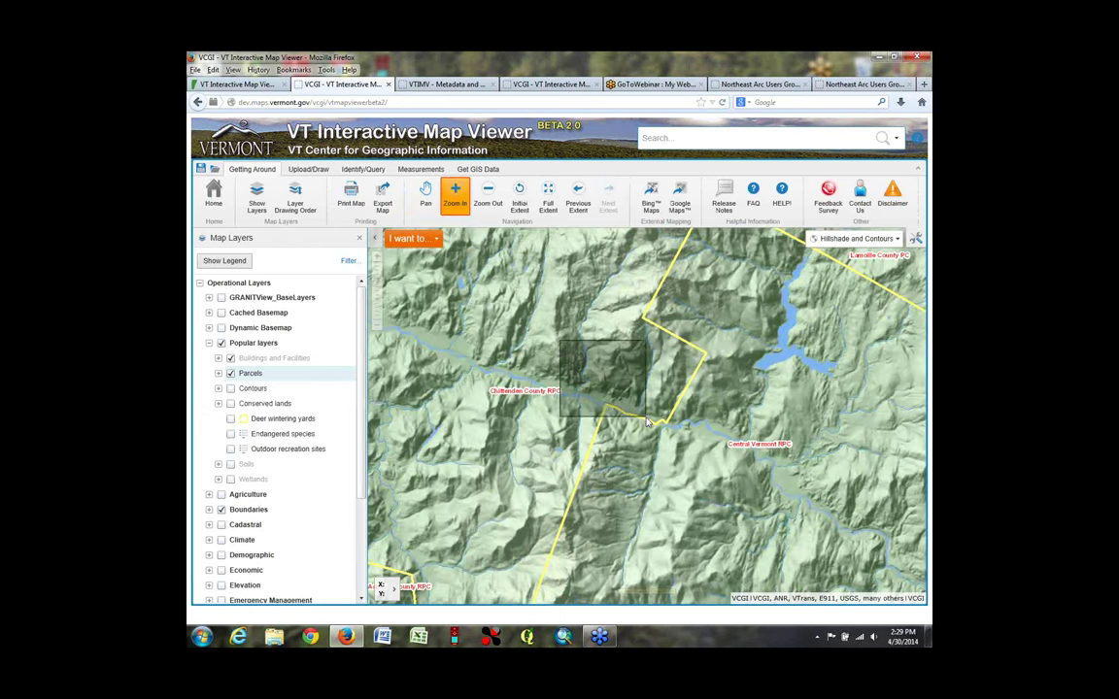
click(645, 425)
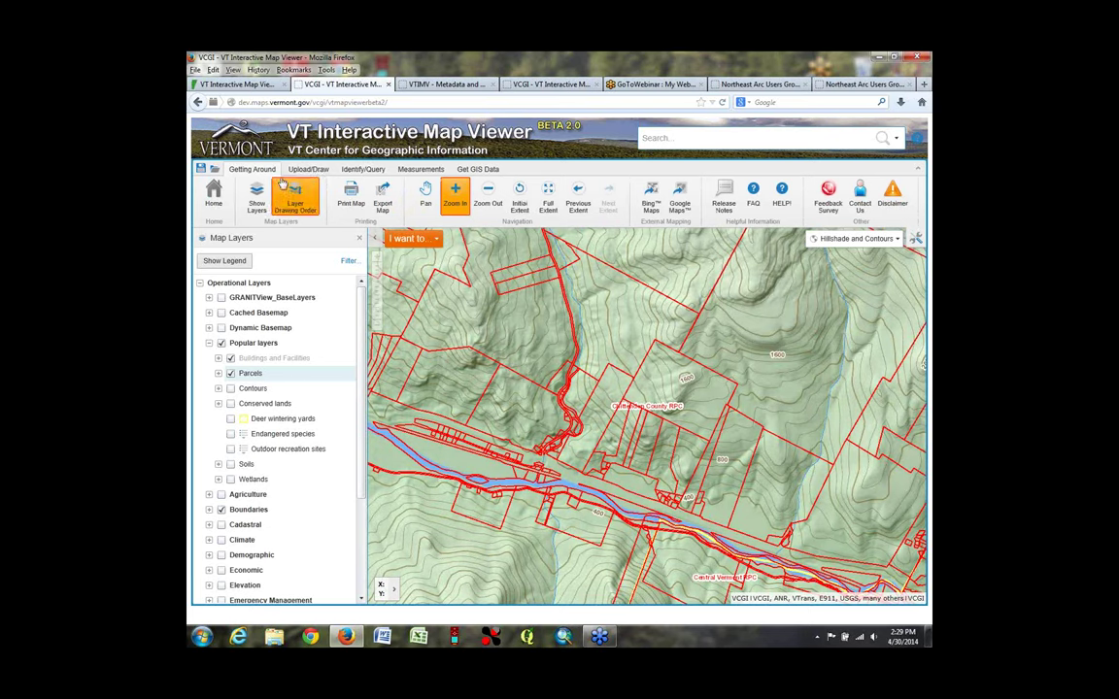
click(363, 169)
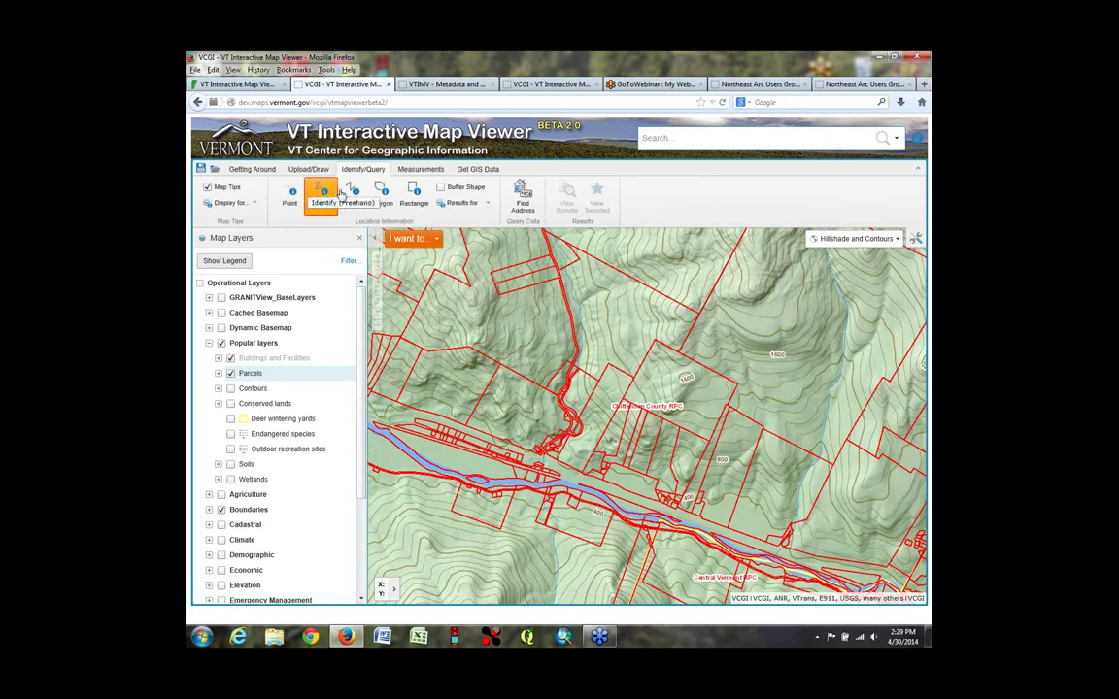
click(290, 194)
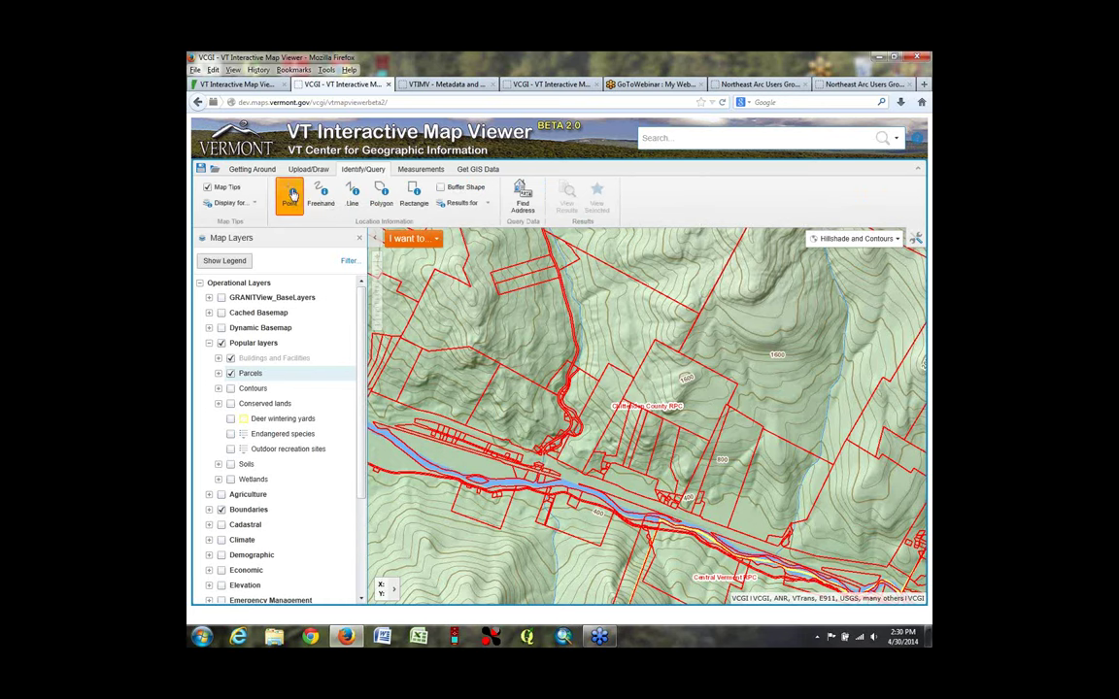
click(655, 385)
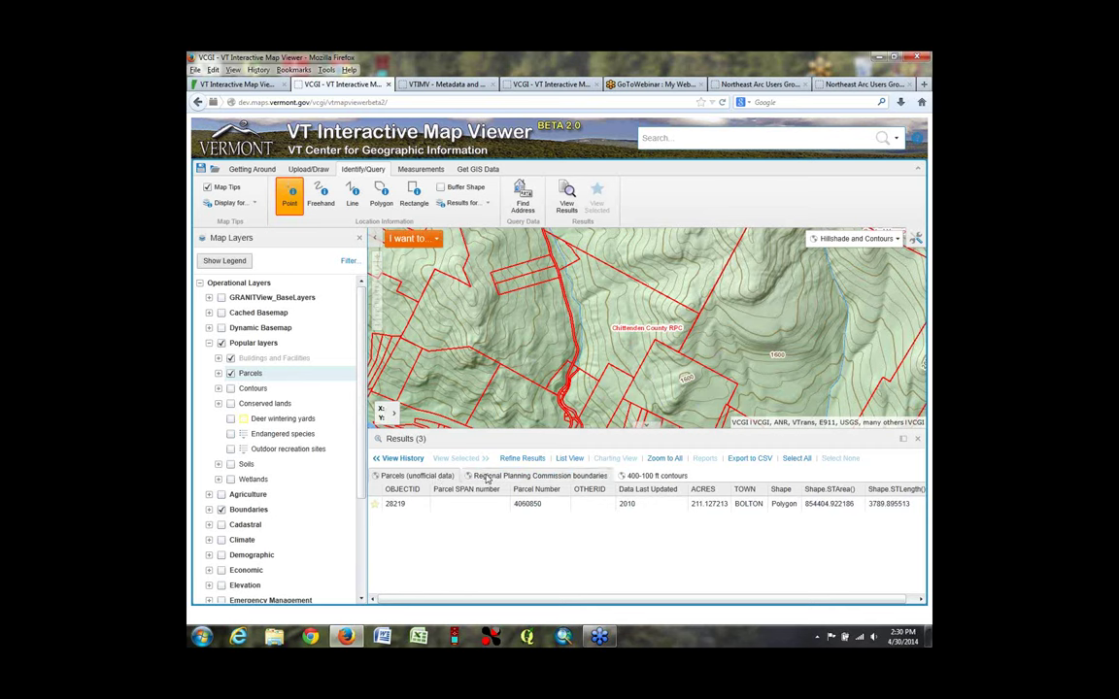
Review the identify results for Regional Planning Commission boundaries, 400-100 ft contours and Parcels (unofficial data), ending on the parcel record
click(540, 476)
click(638, 476)
click(540, 476)
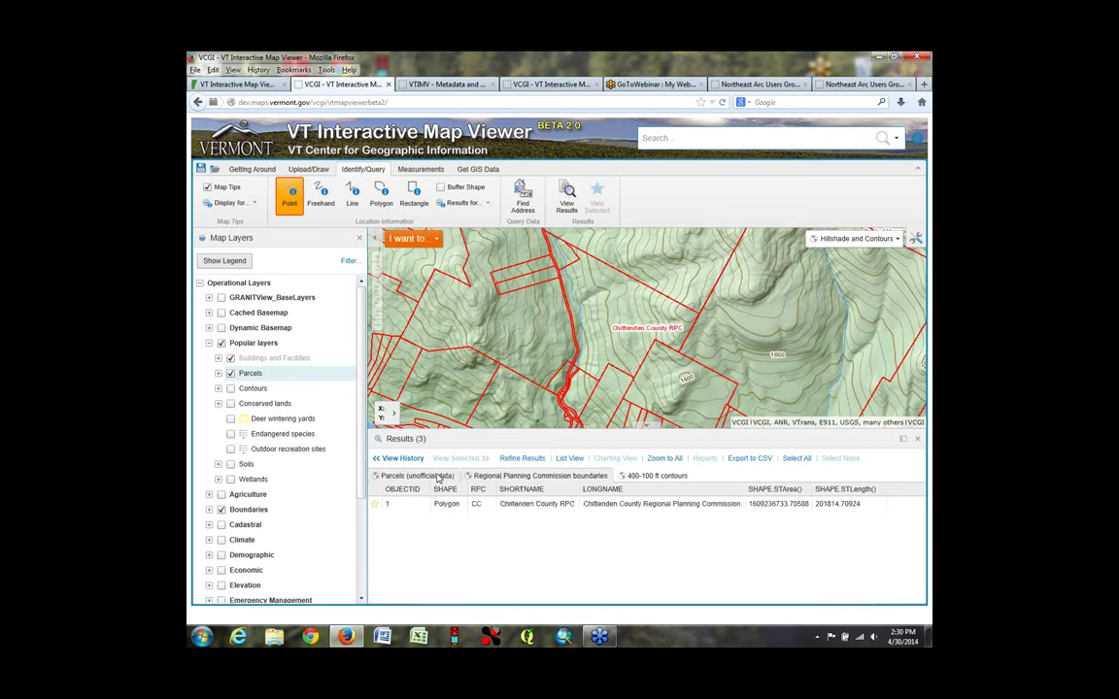
click(417, 476)
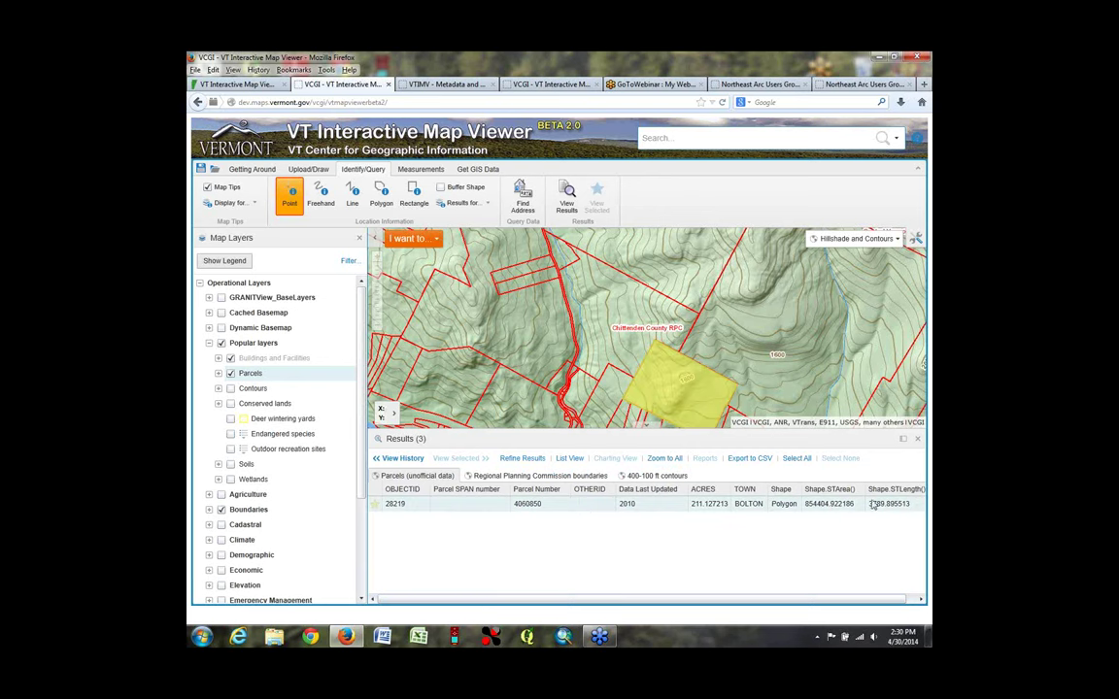
click(495, 476)
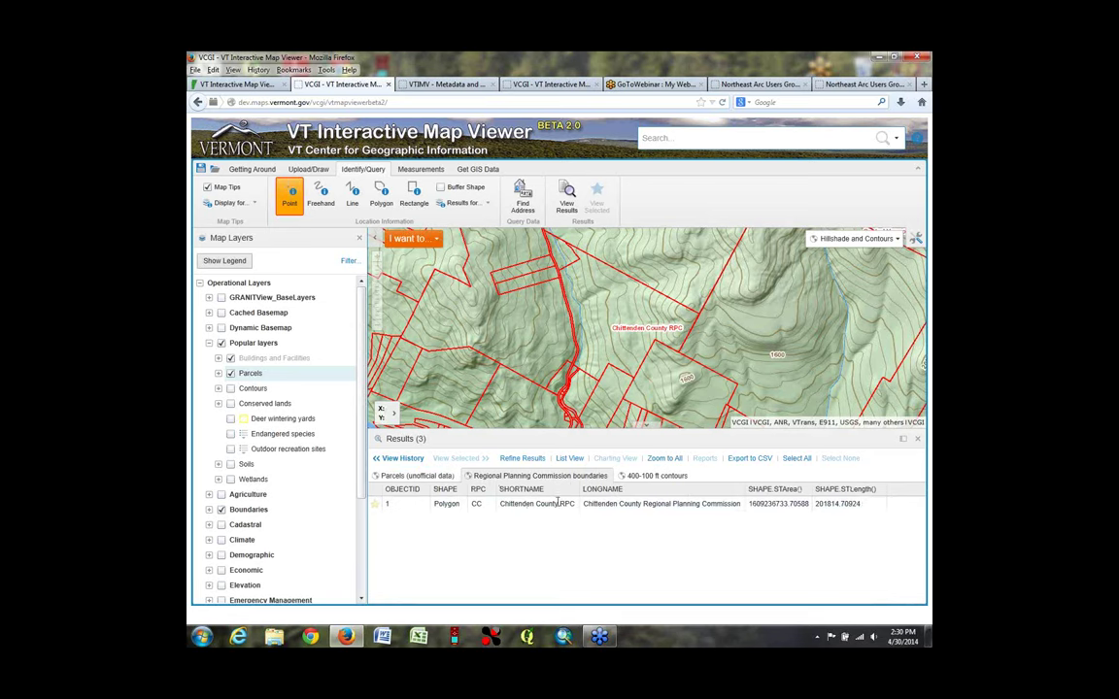
click(684, 476)
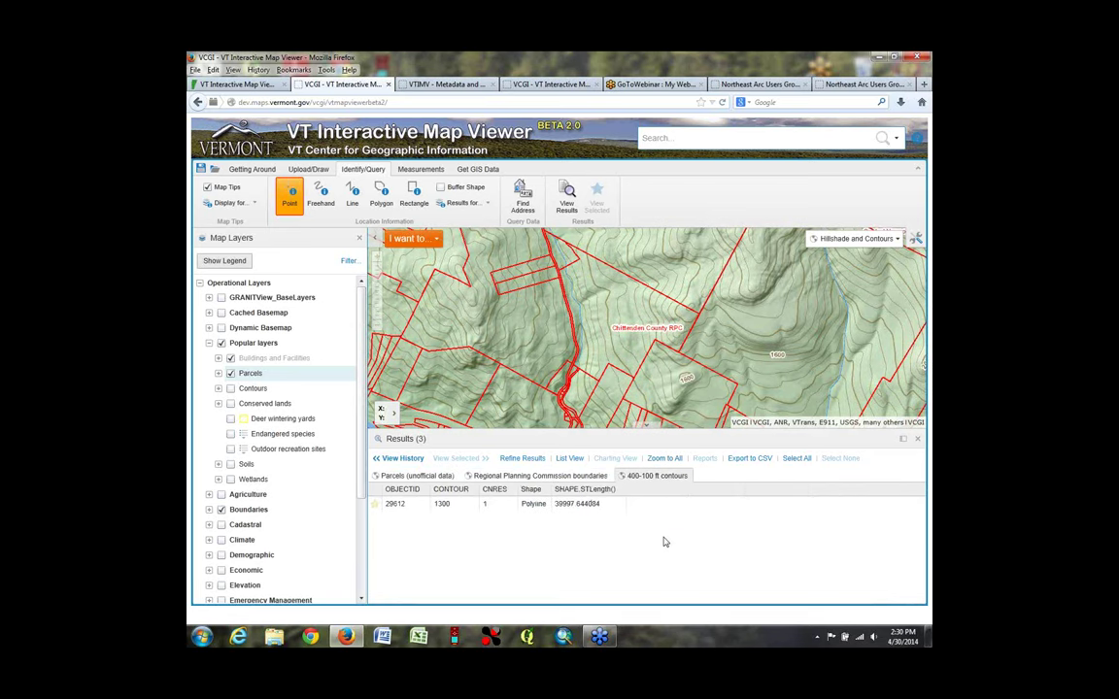
click(416, 476)
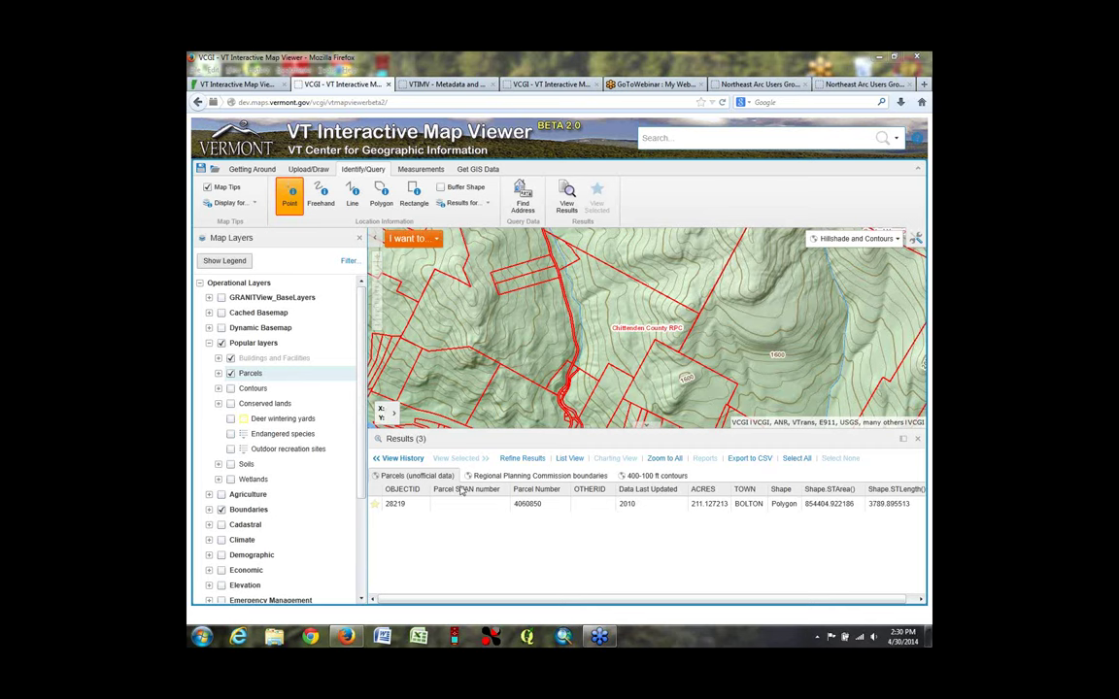
Expand the Cadastral layer group and turn it on
click(249, 375)
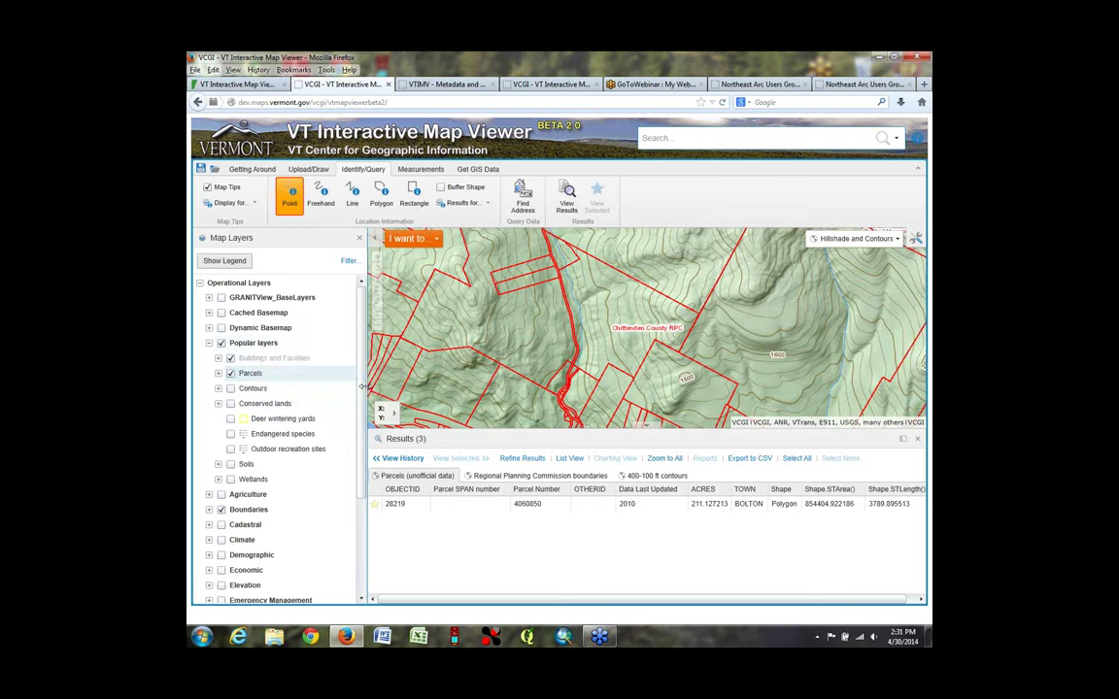
scroll(356, 412, down, 2)
scroll(356, 411, down, 2)
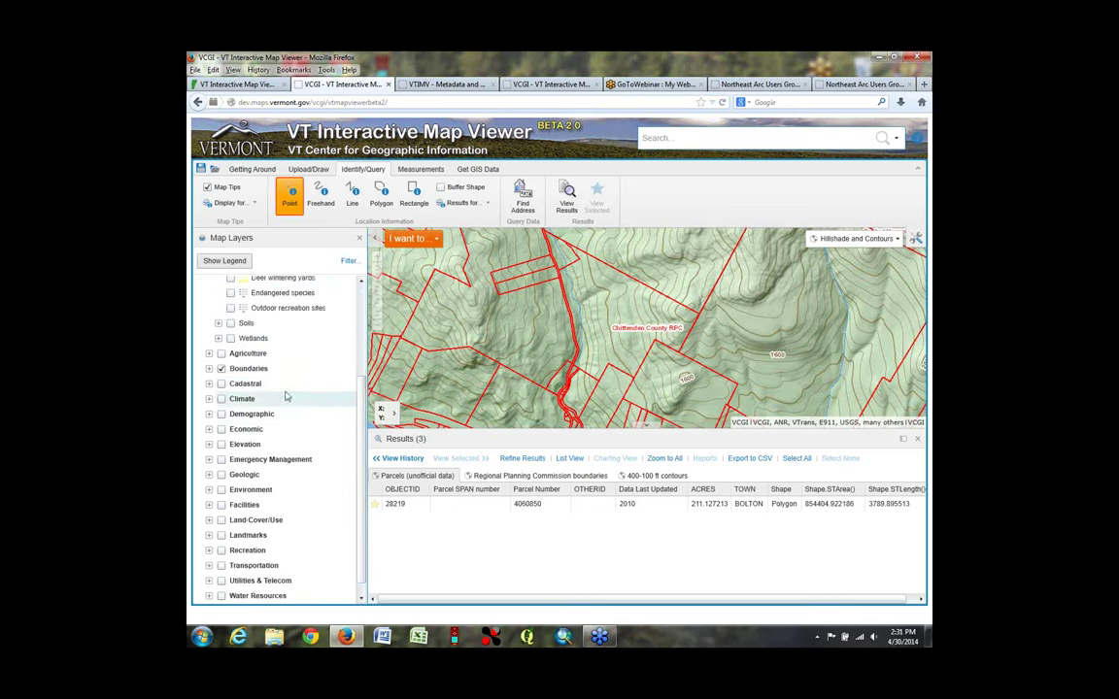
click(209, 387)
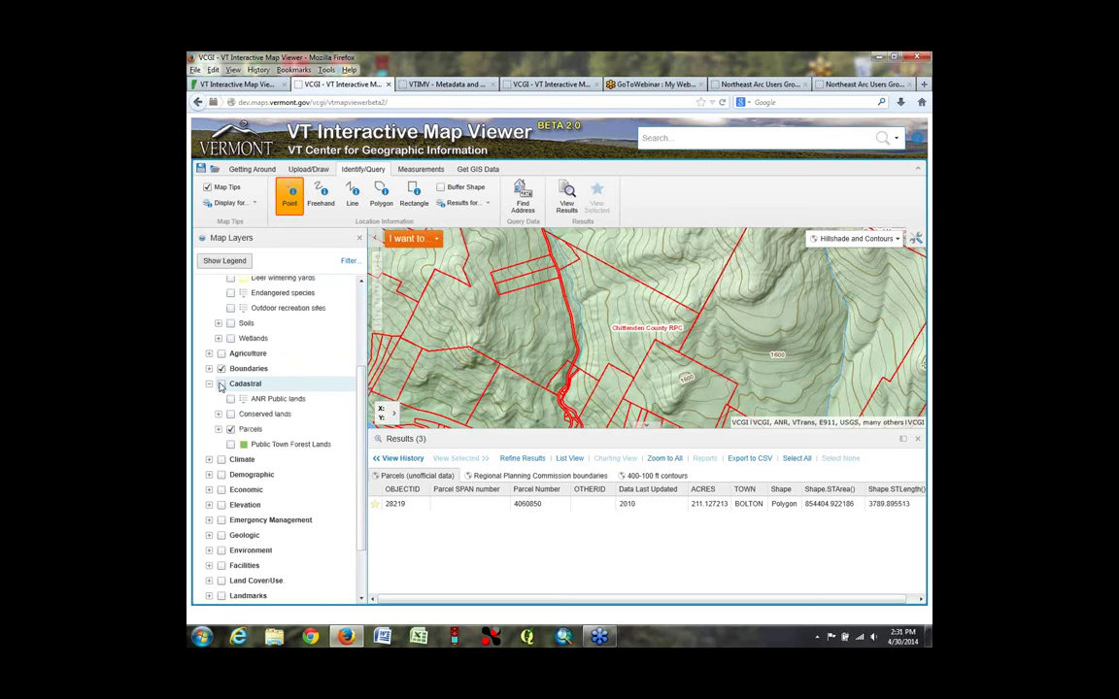
click(222, 385)
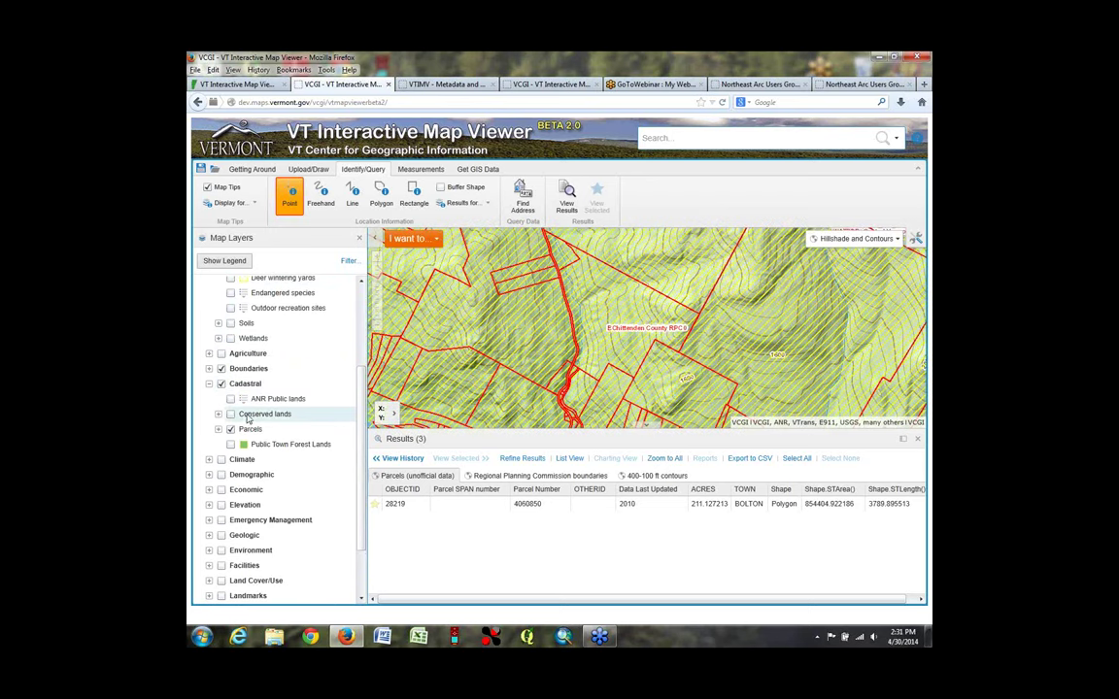
Check the layer details of Conserved lands and the Boundaries group, closing each one
click(248, 416)
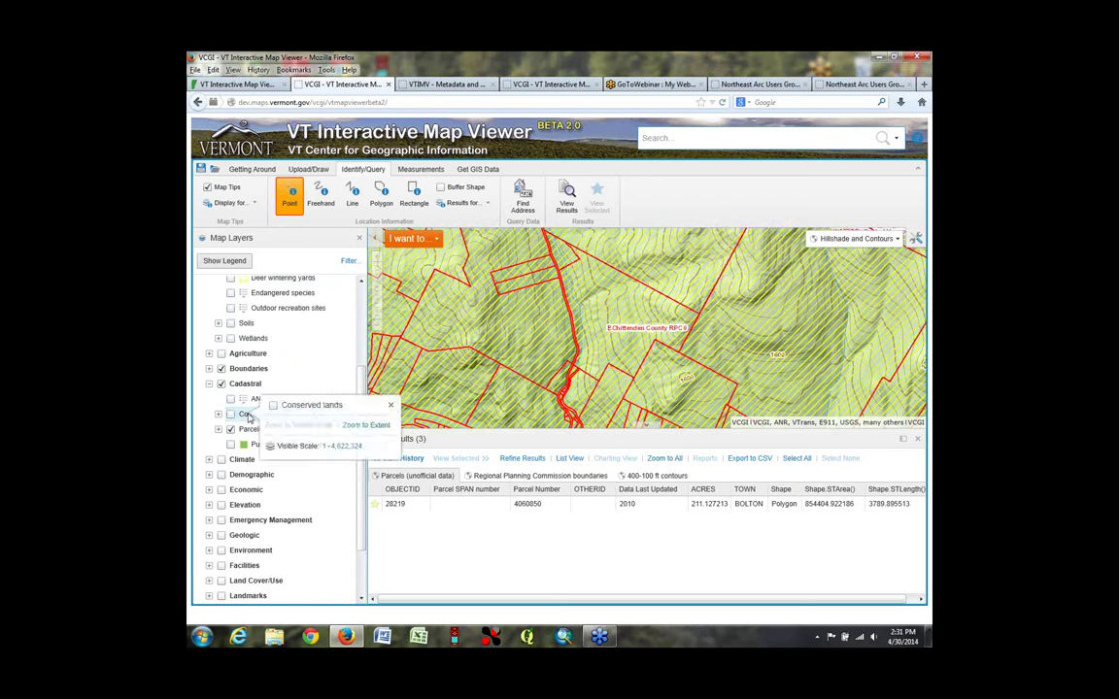
click(391, 408)
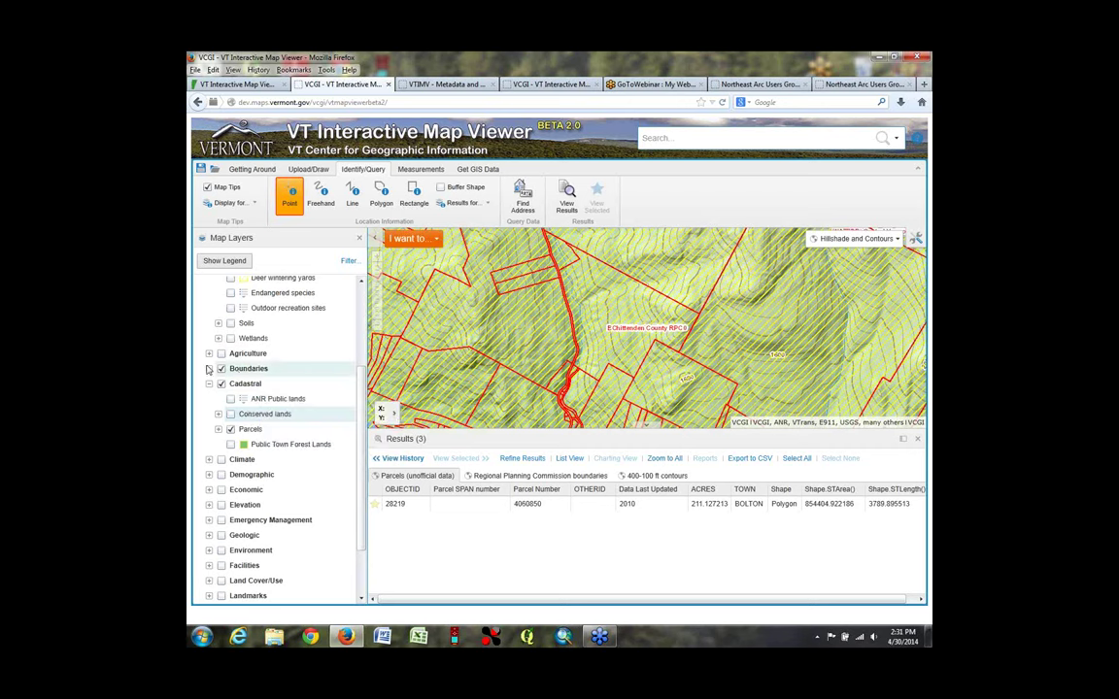
click(245, 371)
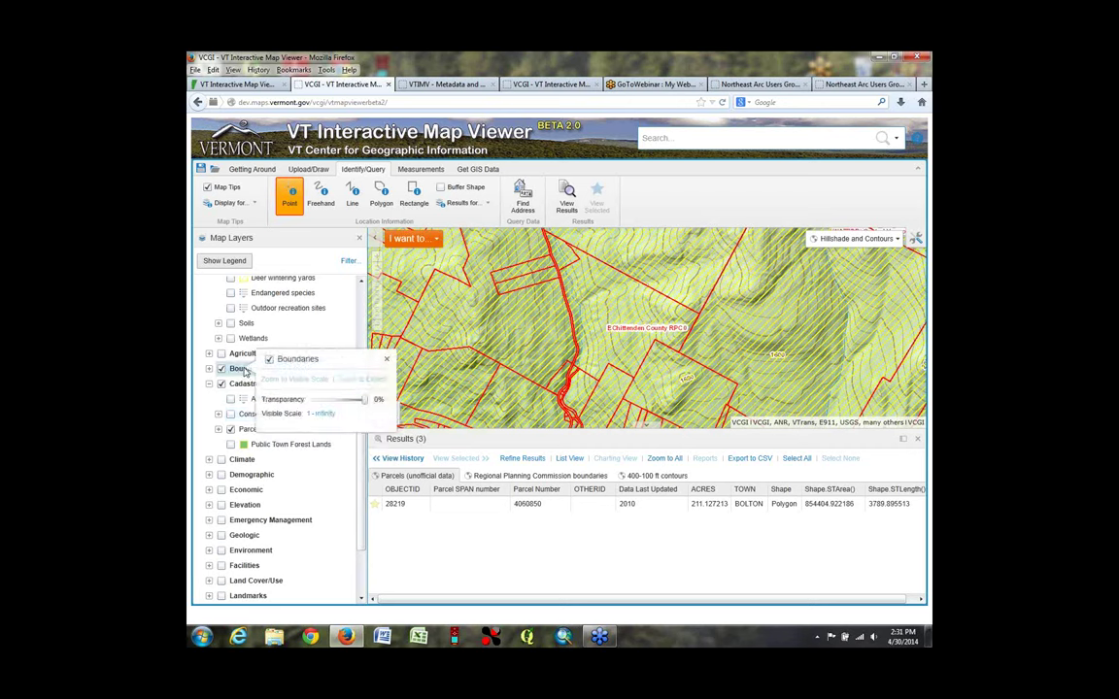
click(388, 360)
Open the Advanced Filter Builder for the ANR Public lands layer and view the field names available for filtering
click(273, 402)
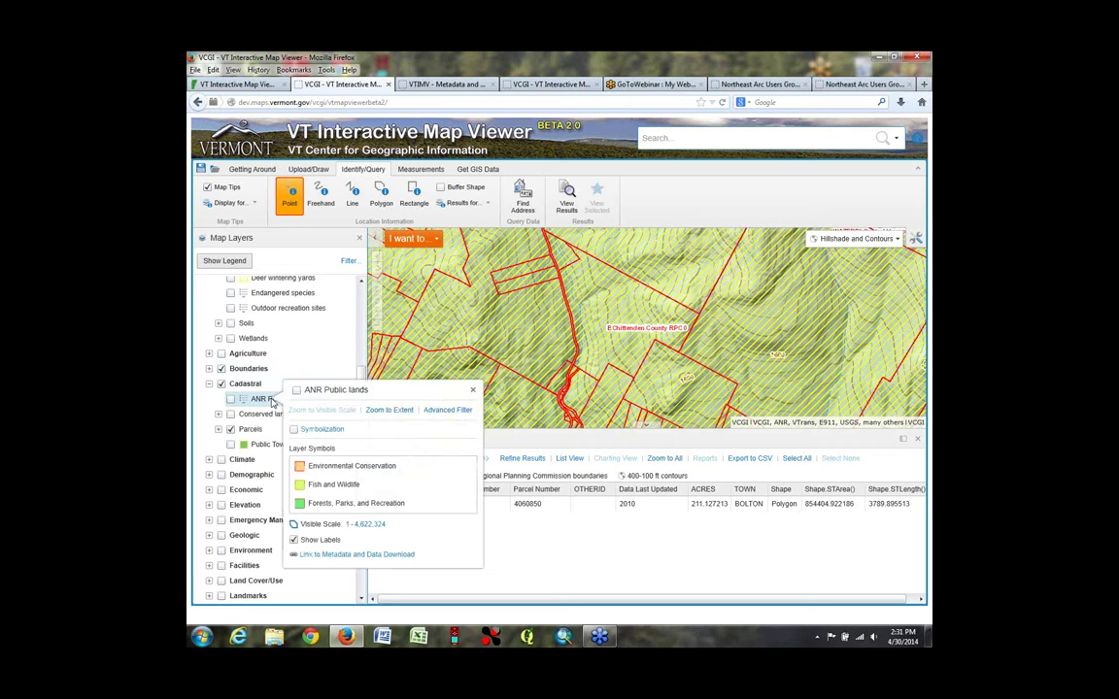
click(459, 412)
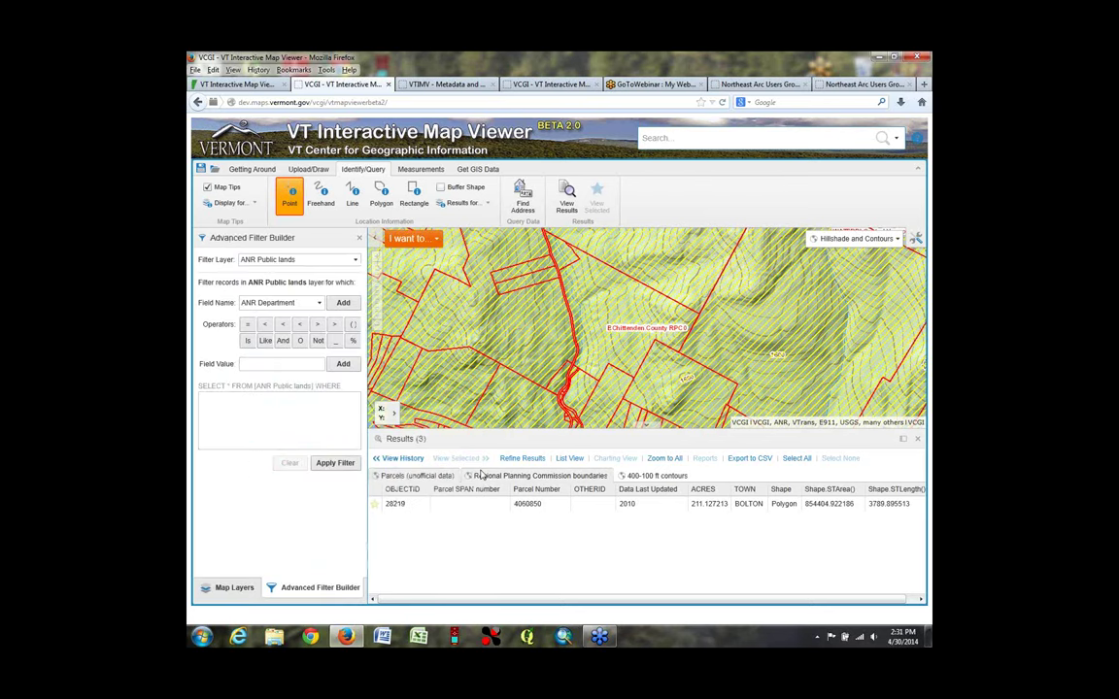
click(318, 305)
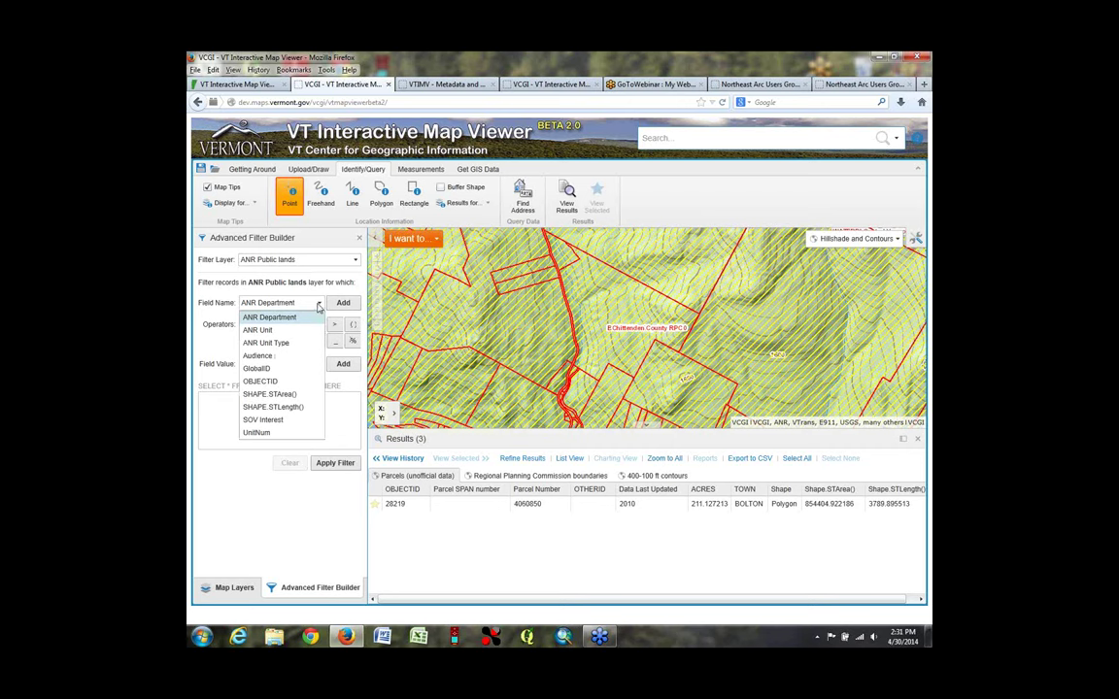
click(317, 307)
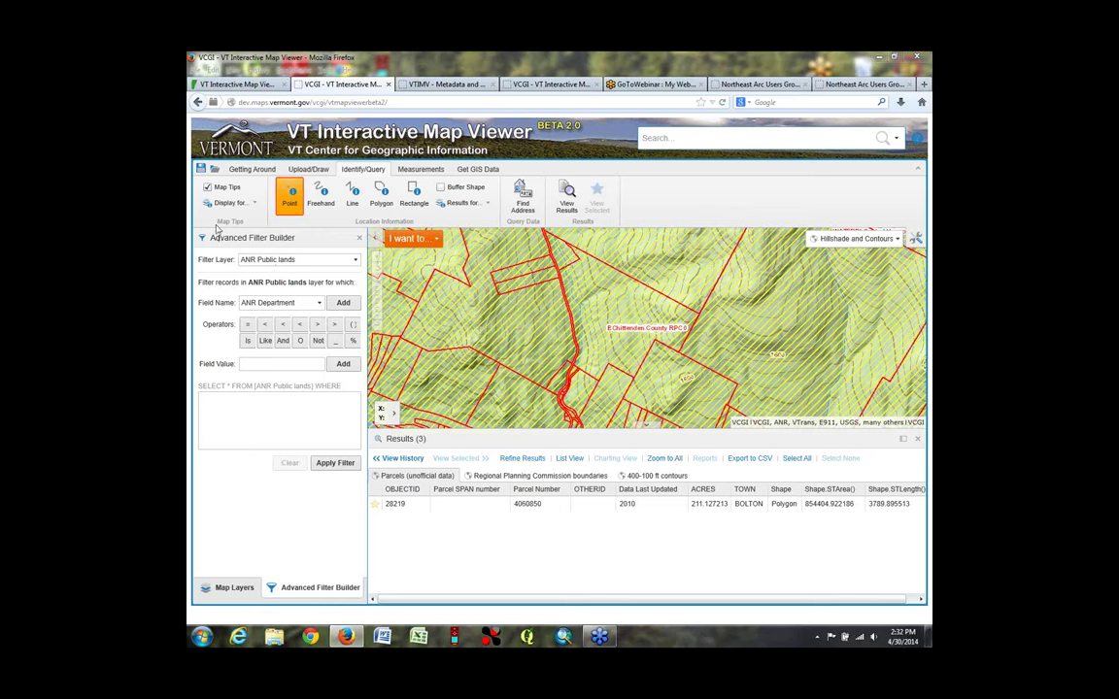
Start adding a shapefile to the map and browse to the DATA folder in INTROGIS on the C: drive
click(304, 170)
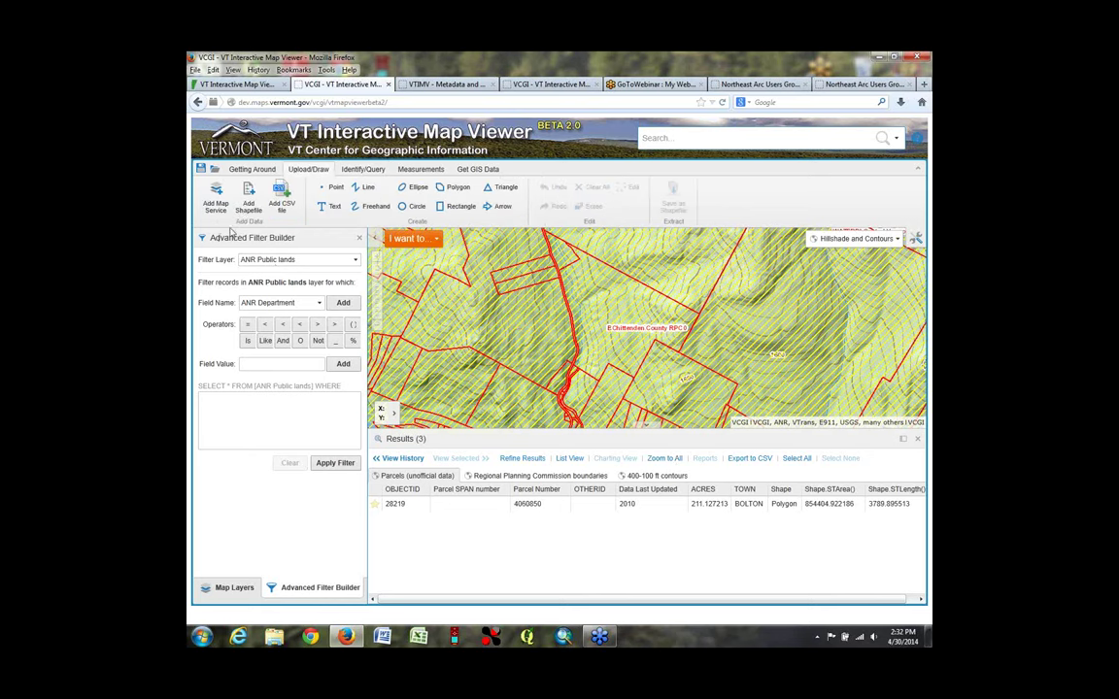
click(245, 197)
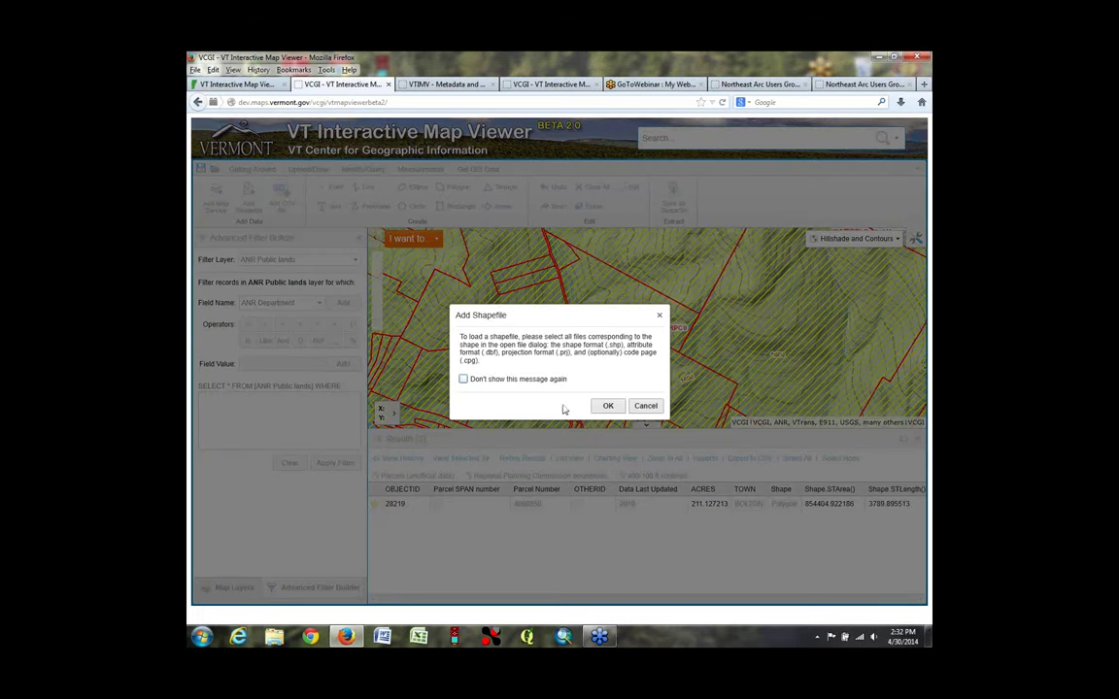
click(608, 406)
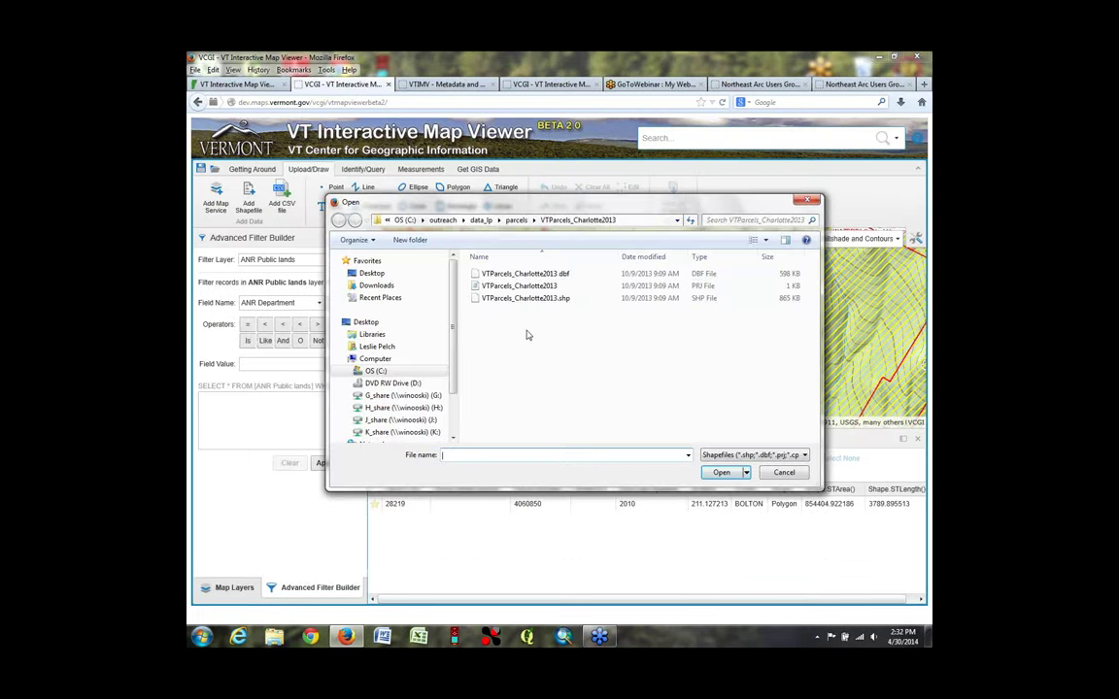
scroll(454, 387, down, 3)
scroll(457, 325, up, 3)
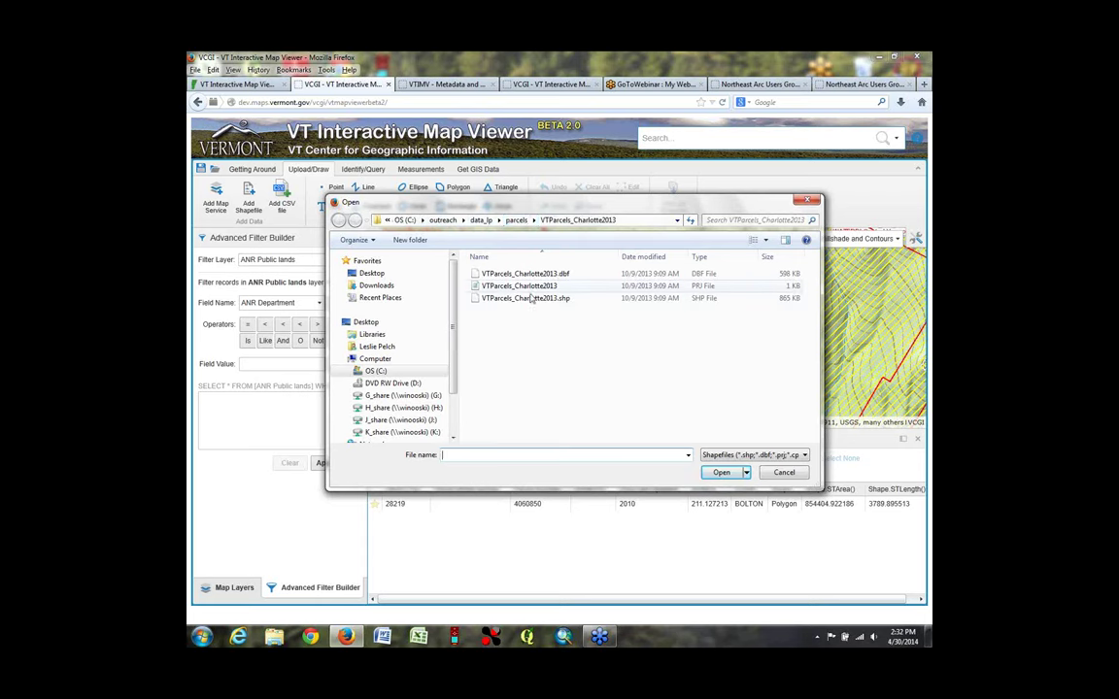
scroll(450, 369, down, 2)
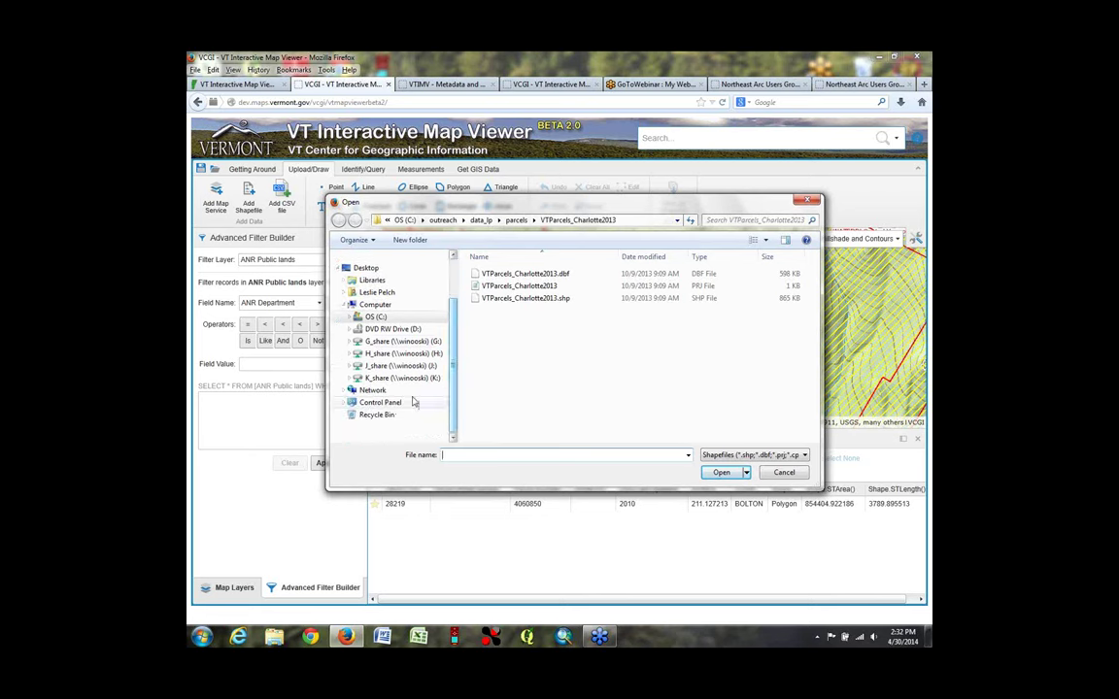
click(351, 317)
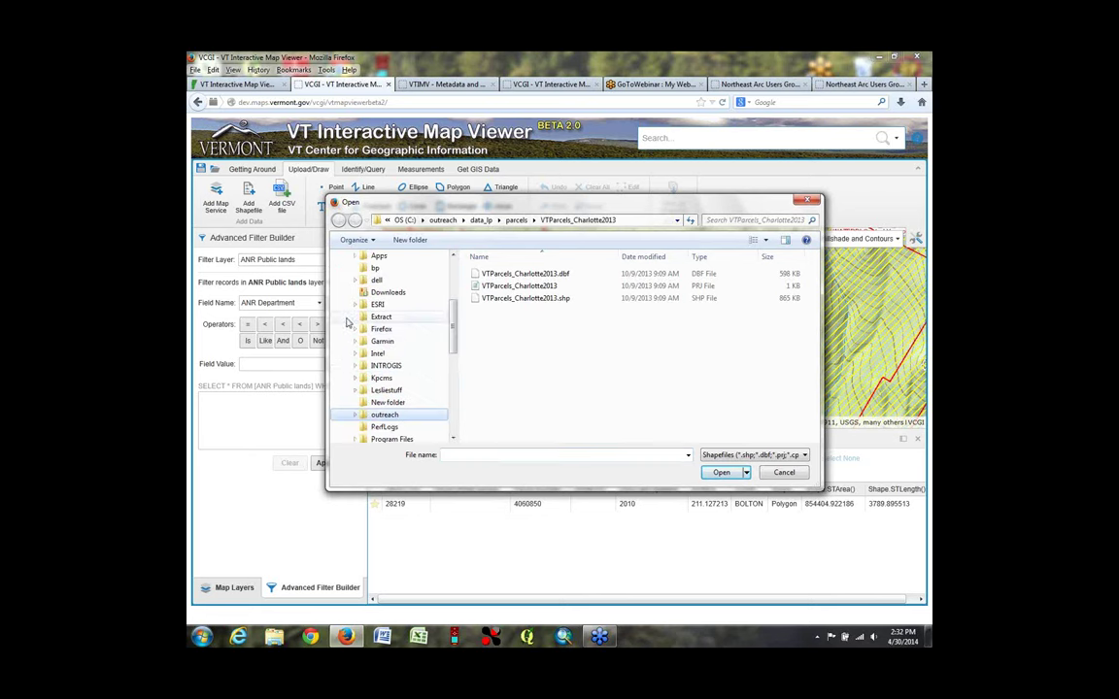
click(356, 353)
click(382, 366)
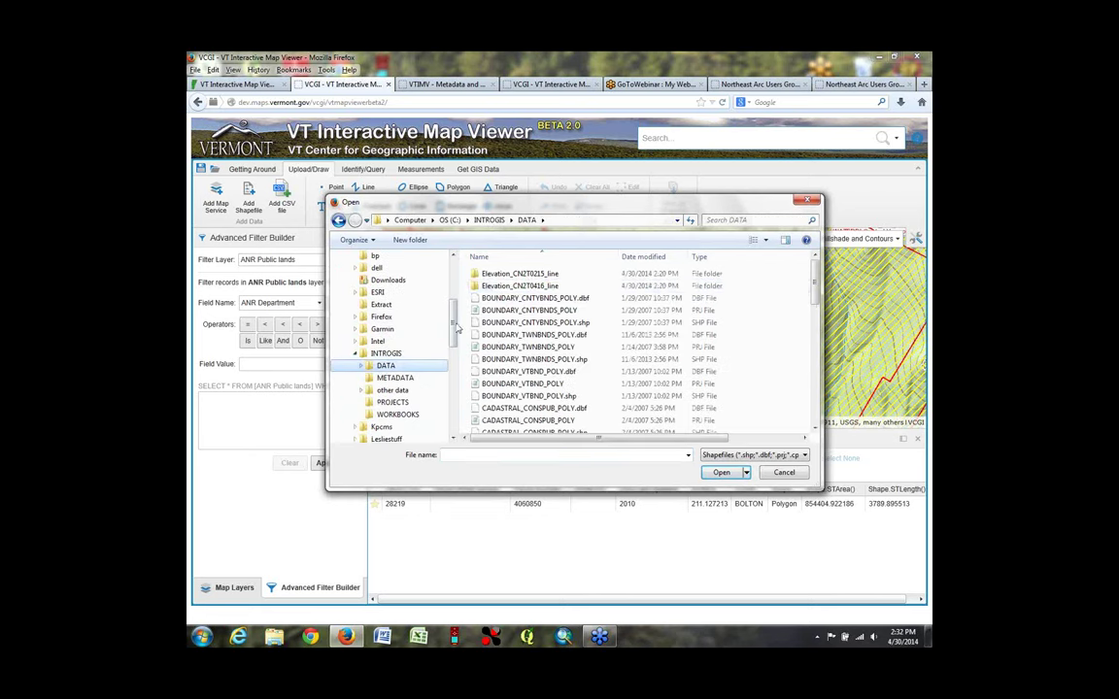
Load the TRANS_AIRPORTS_POINT shapefile with its .dbf, .prj and .shp files and show it across Vermont
drag(811, 284, 816, 352)
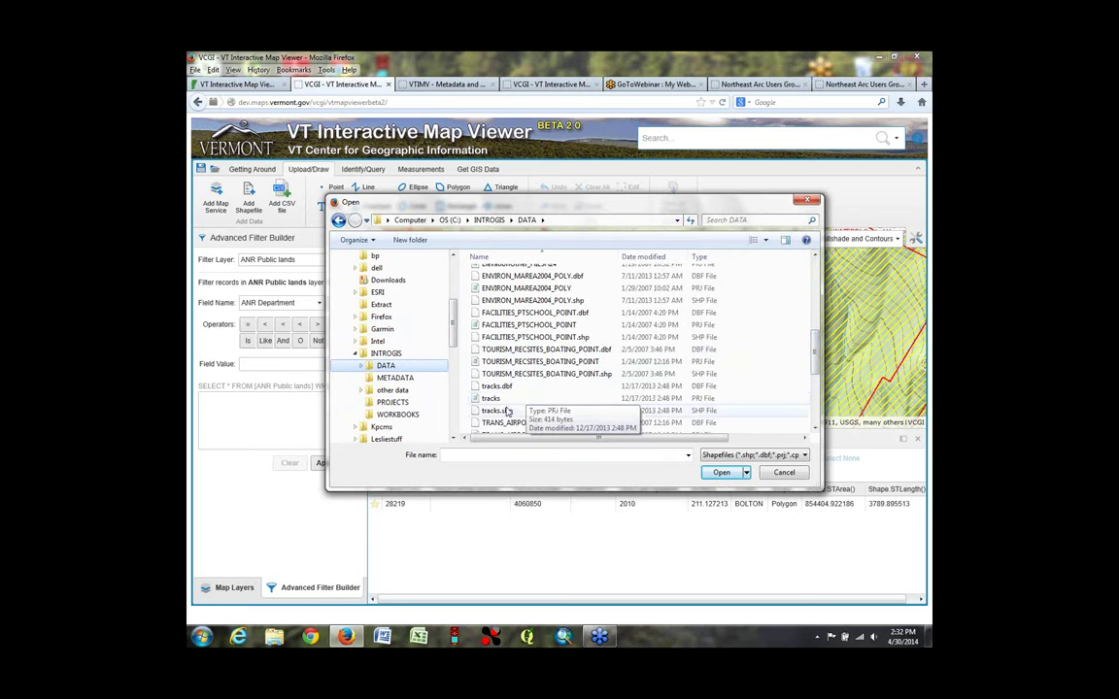
scroll(816, 356, down, 2)
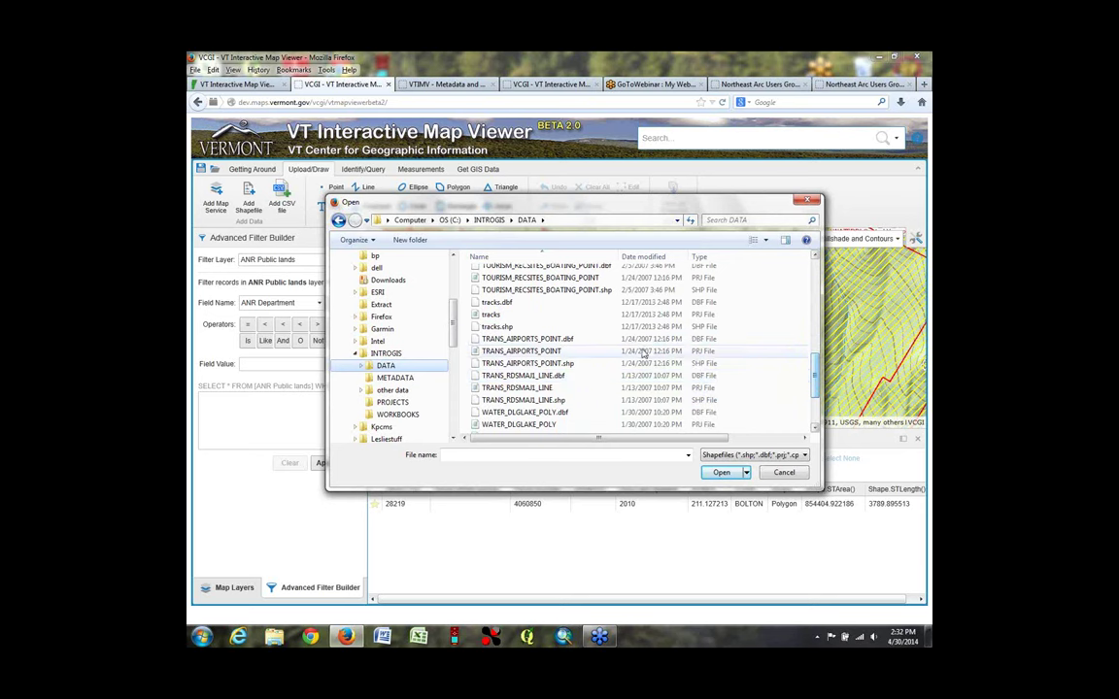
click(544, 339)
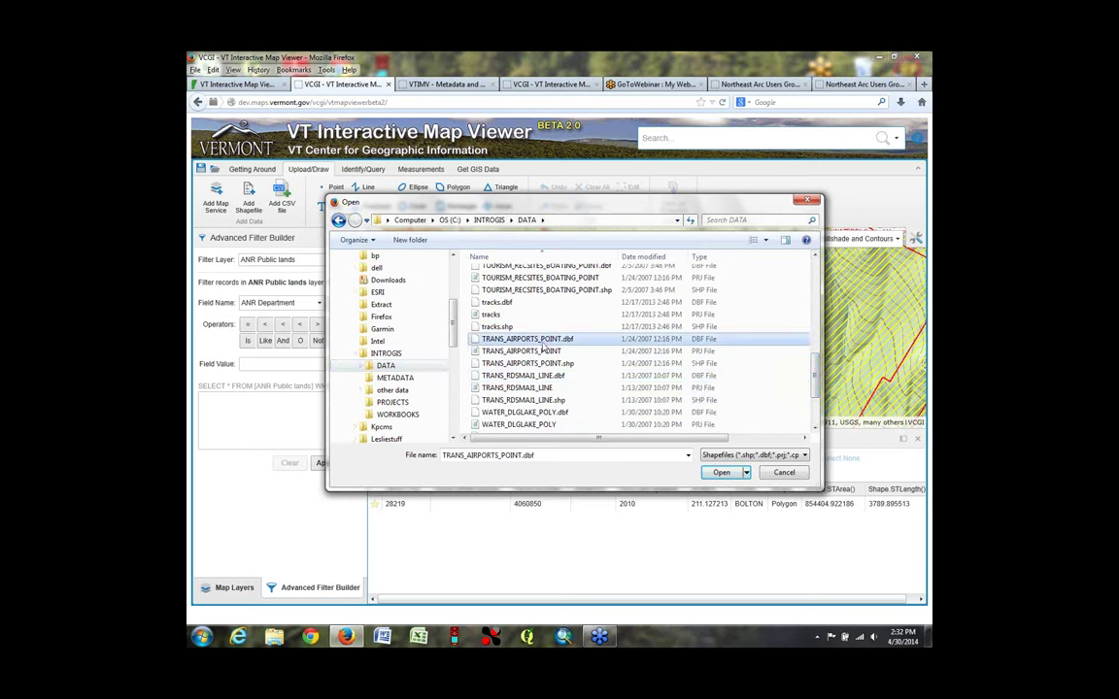
shift+click(544, 363)
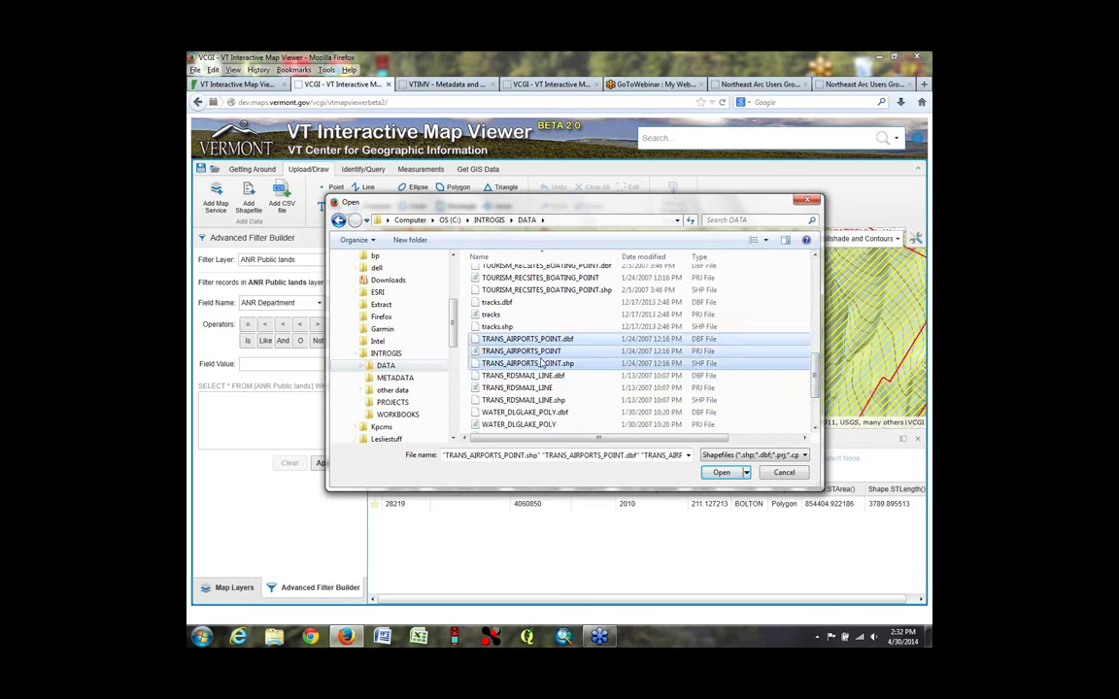
click(722, 472)
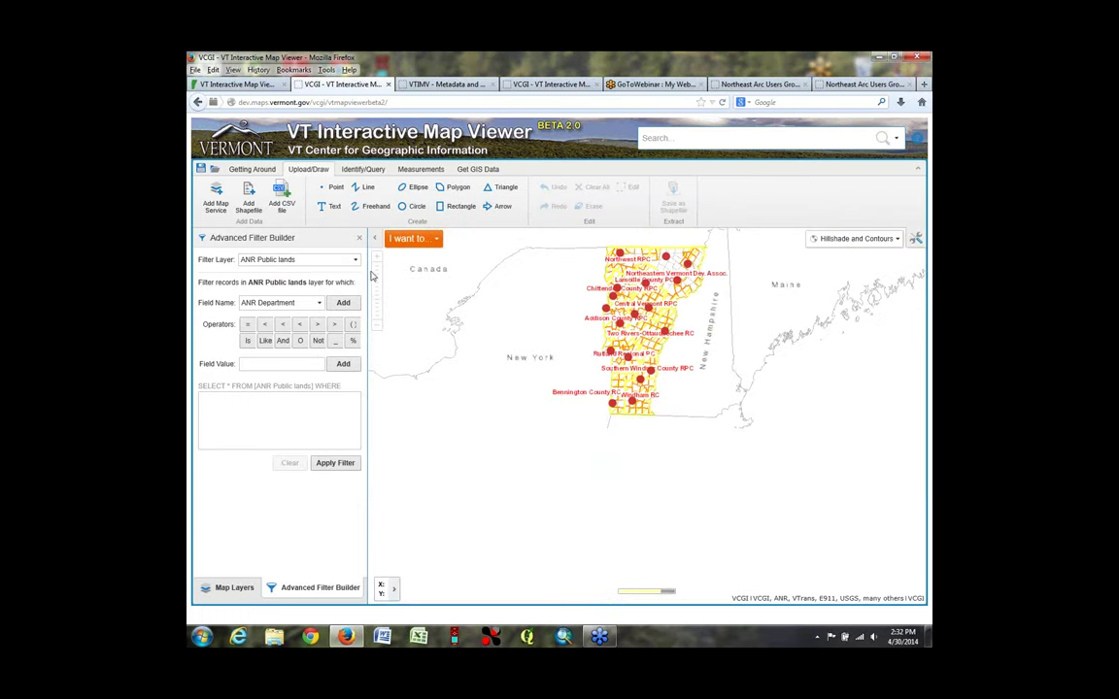
scroll(638, 415, up, 1)
scroll(770, 344, down, 2)
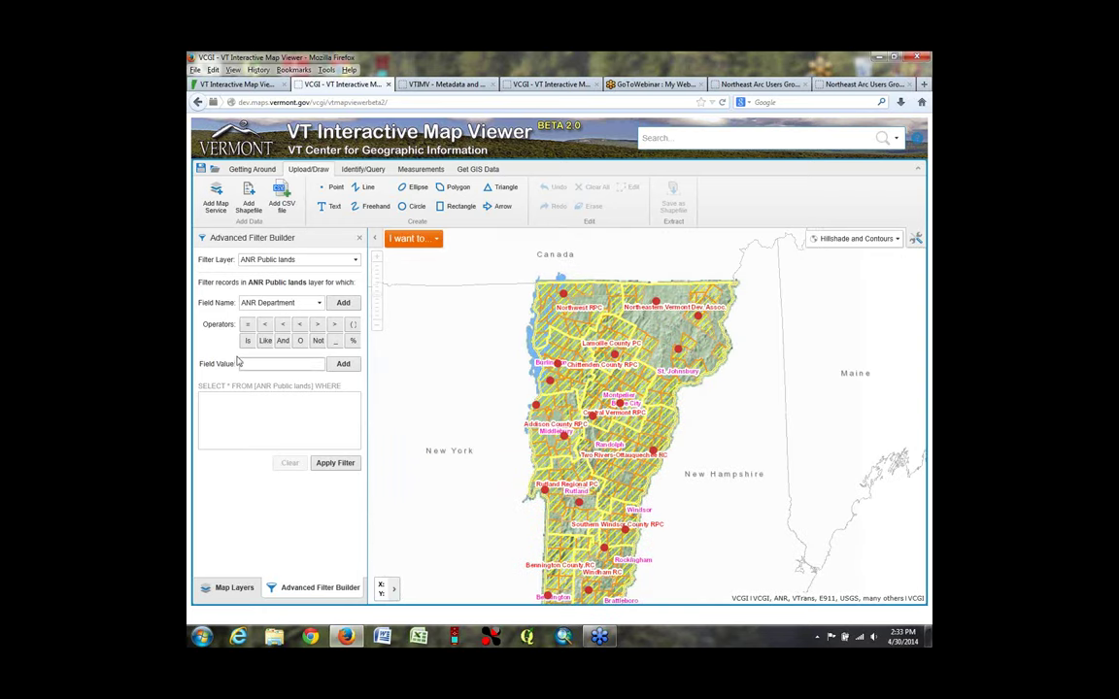
Turn off the Parcels layers under Popular layers and Cadastral so the airport points show clearly across all of Vermont
click(251, 169)
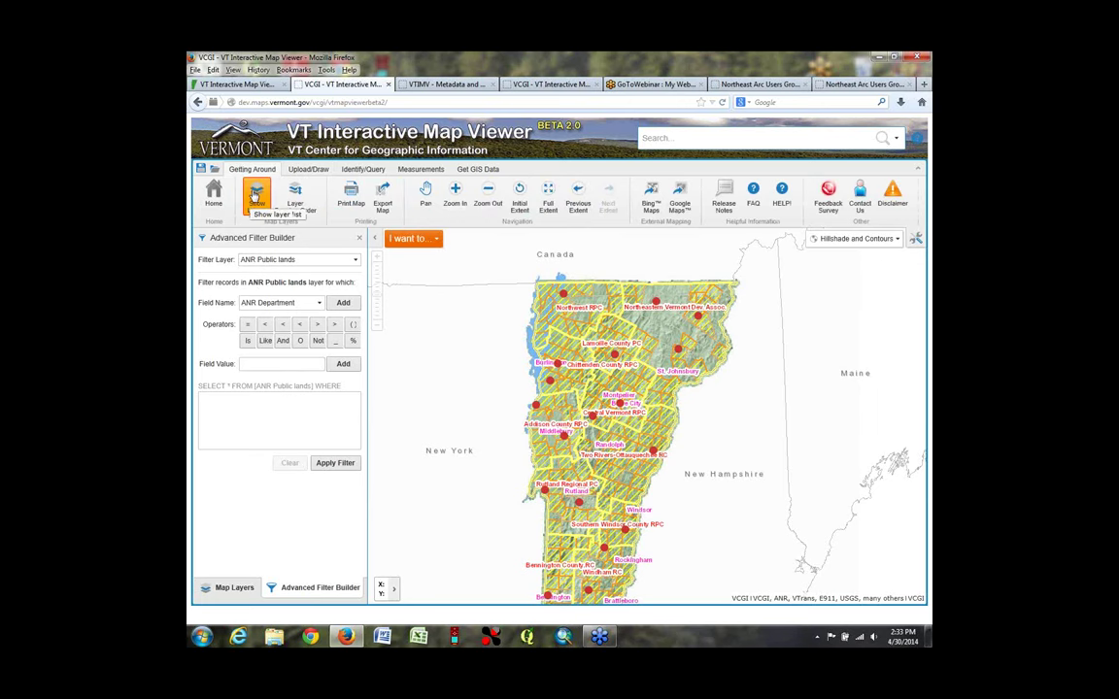
click(216, 590)
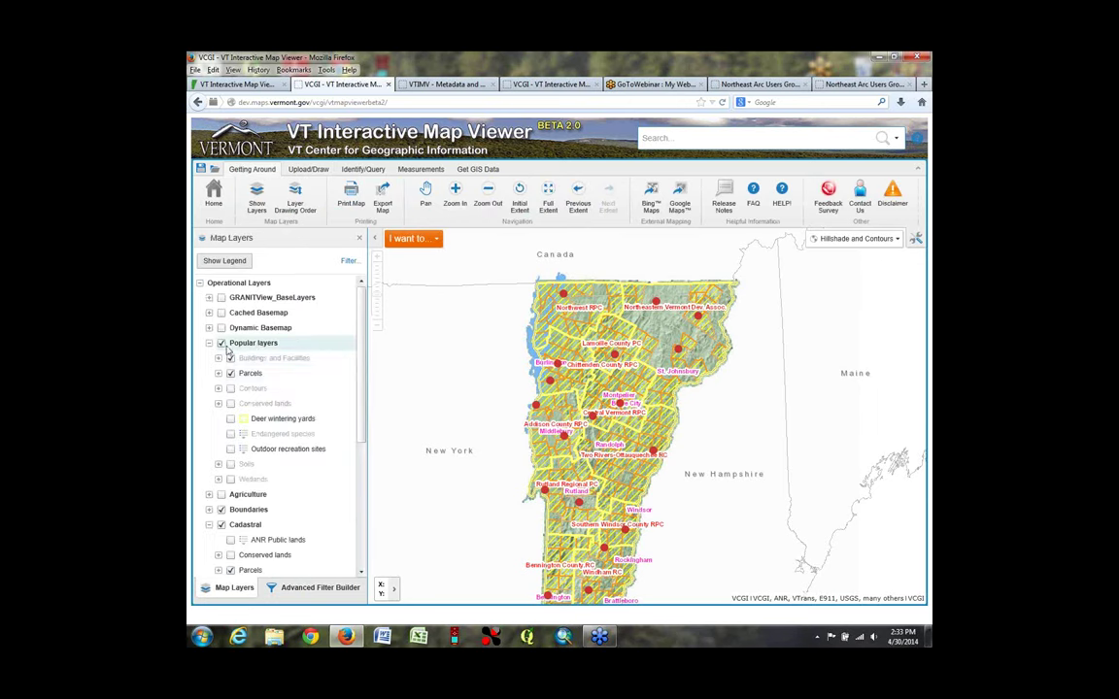
click(230, 374)
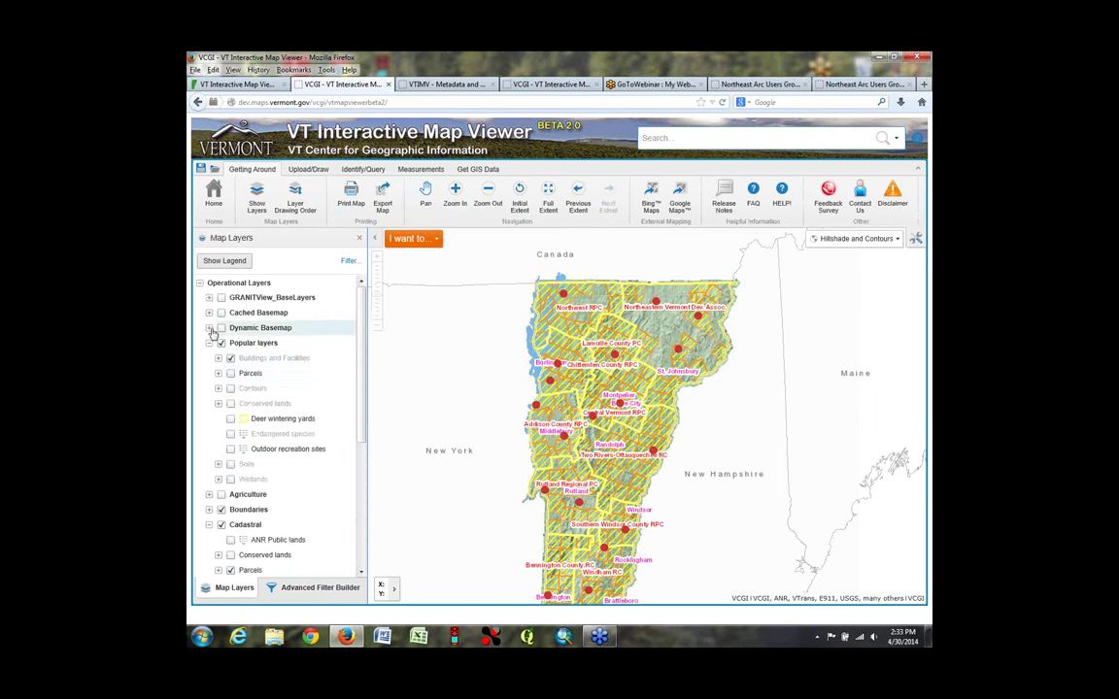
drag(359, 333, 358, 416)
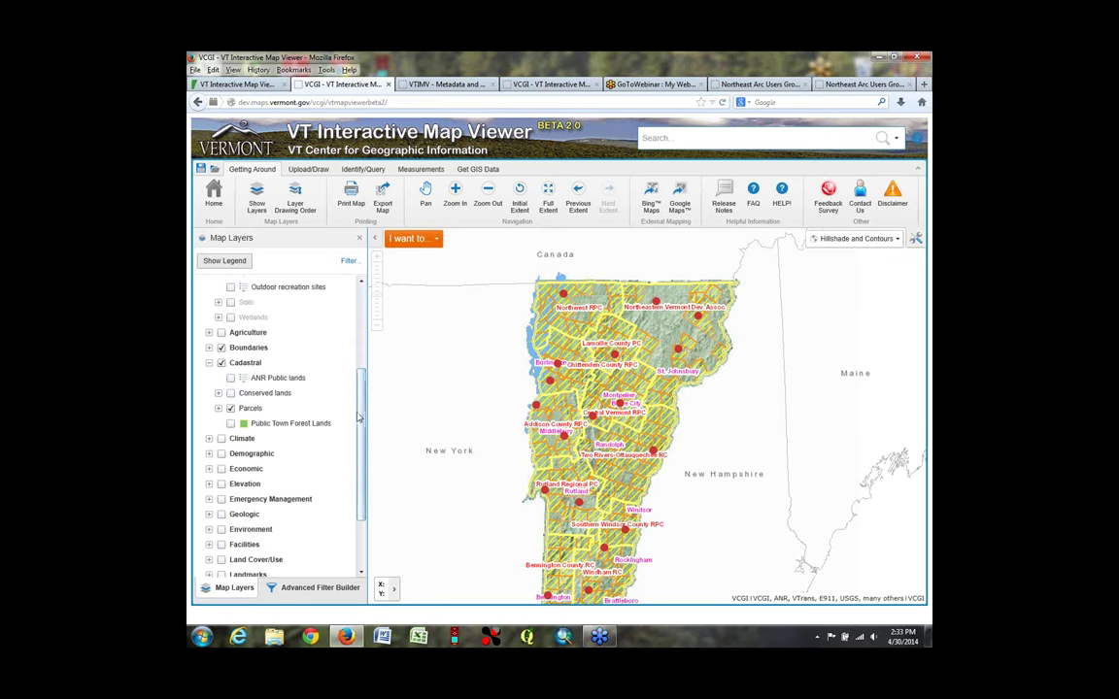
click(230, 408)
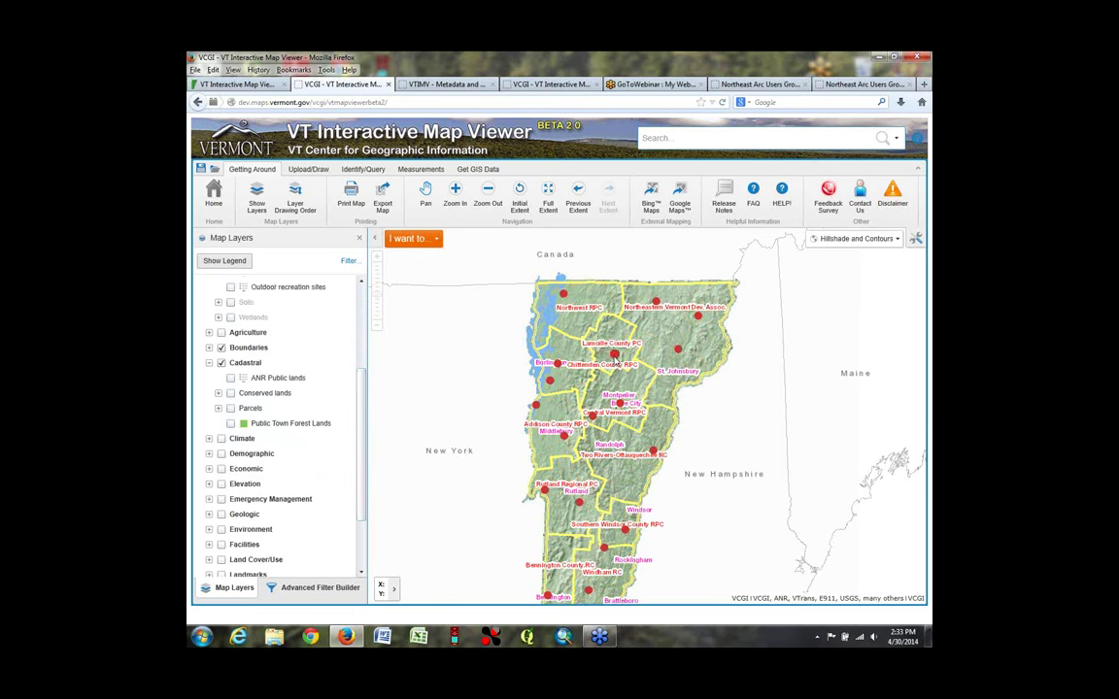
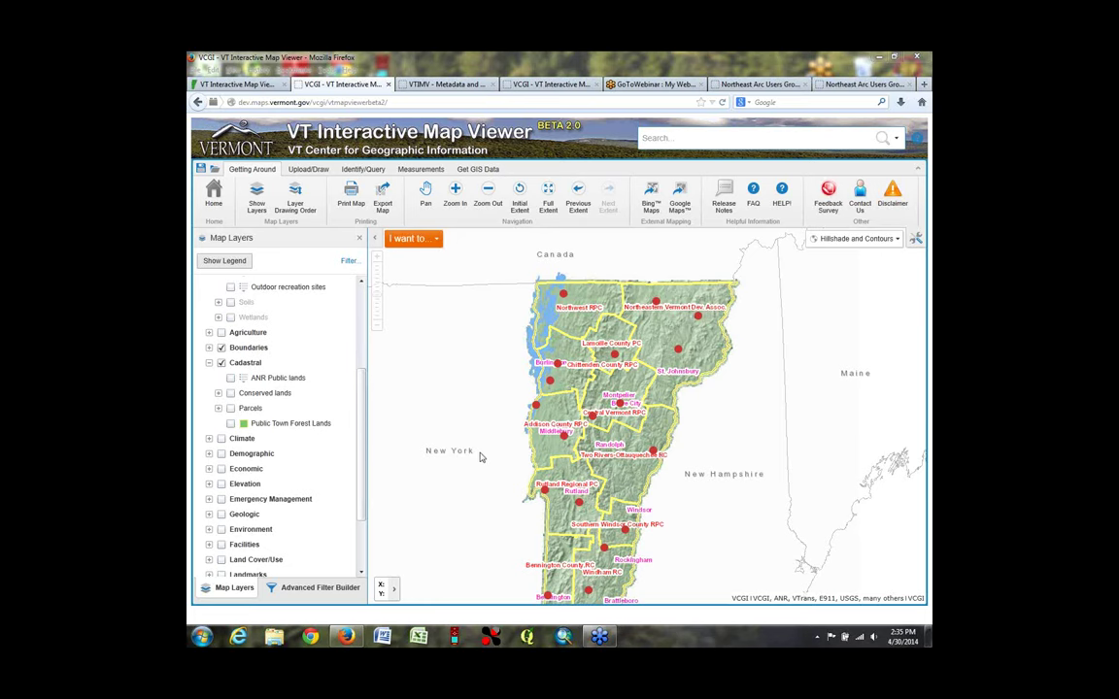
key(alt)
drag(482, 455, 495, 431)
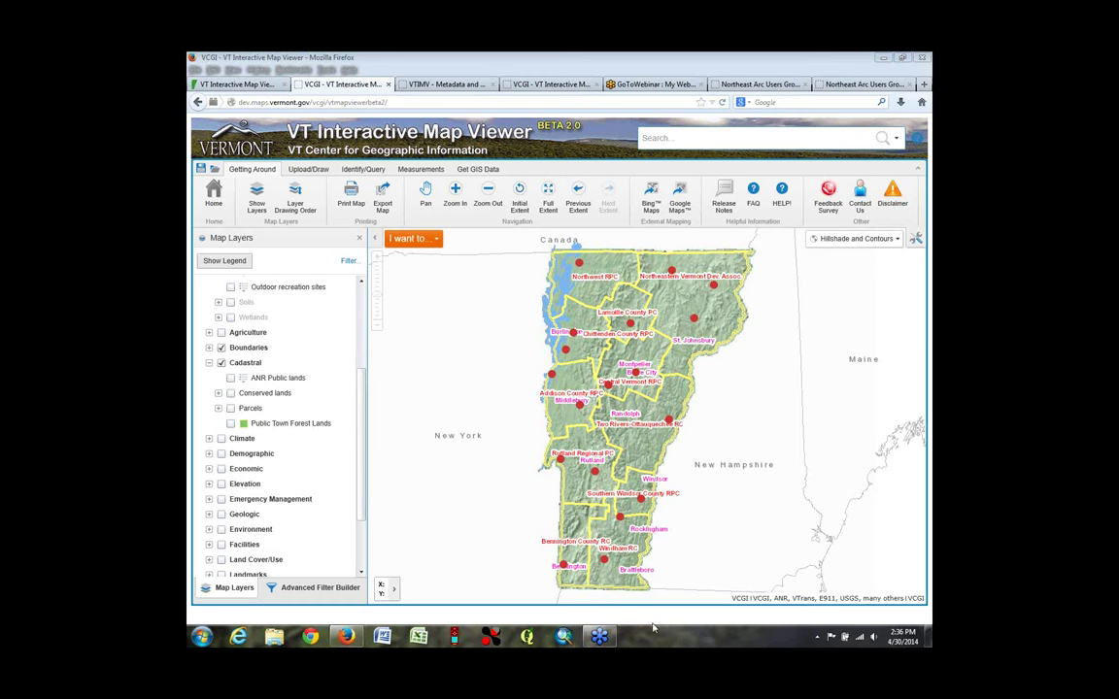
View the VTgeospatial YouTube channel through the social media links on VCGI's home page, and return to the map viewer
mouse_move(916, 638)
click(239, 85)
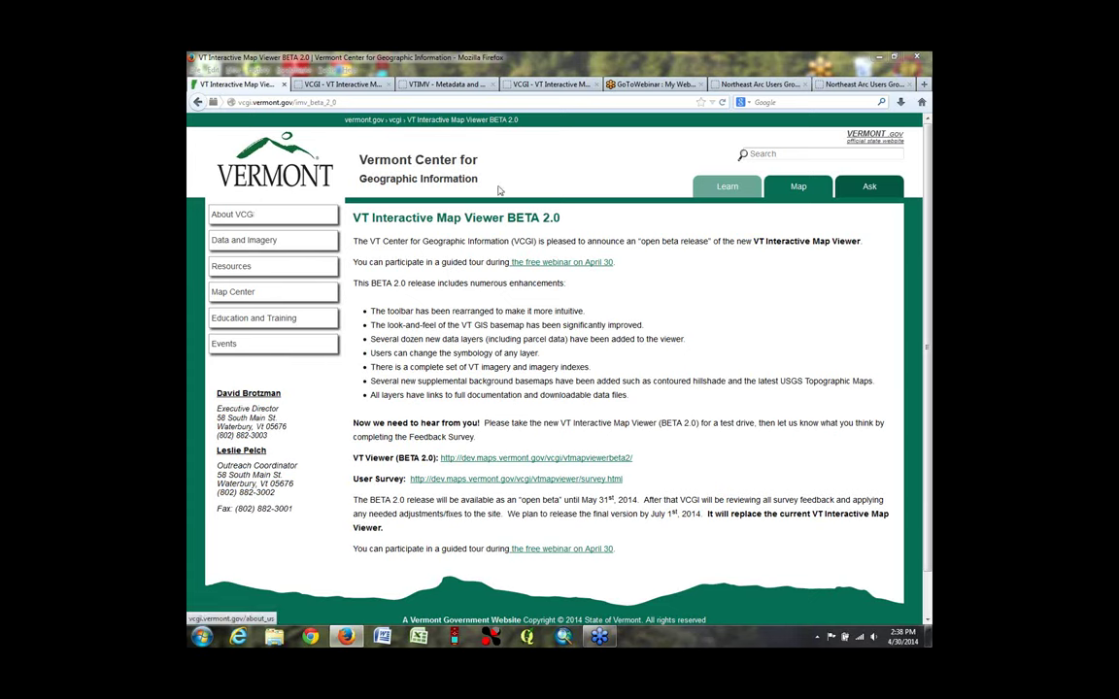
click(390, 167)
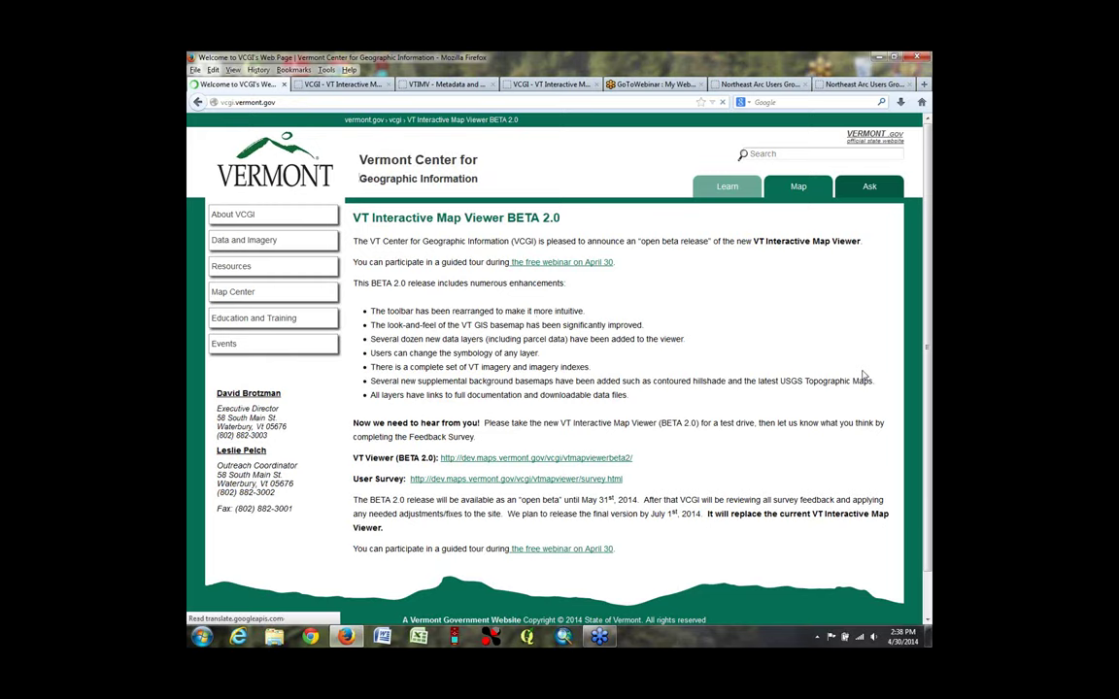
scroll(688, 497, down, 2)
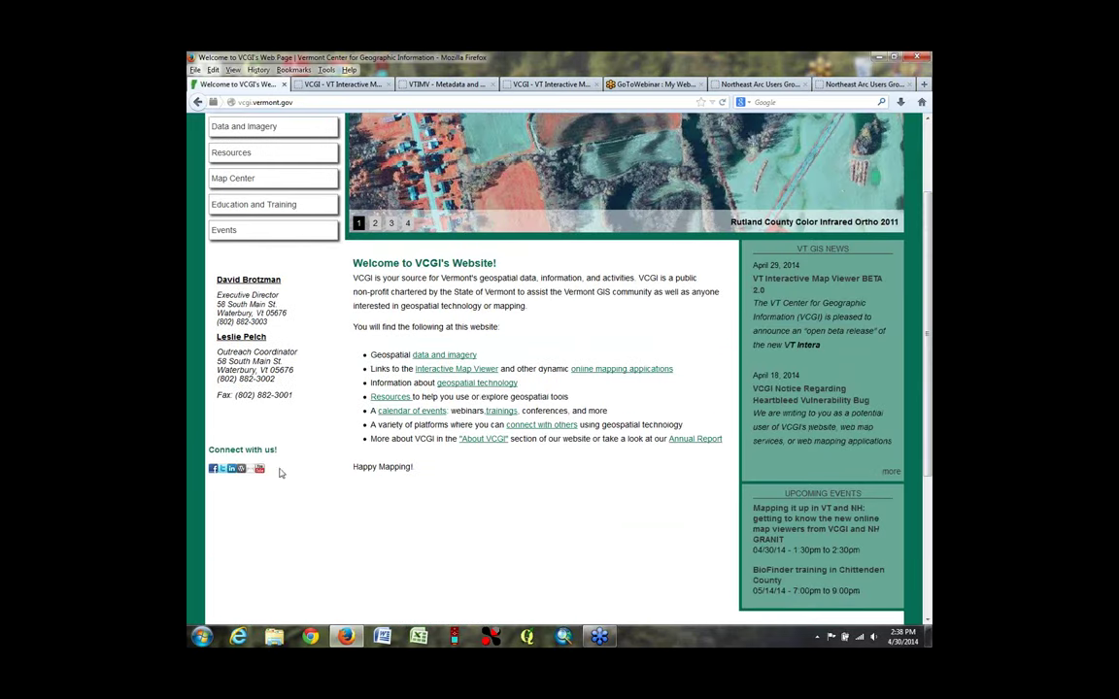
scroll(838, 400, up, 2)
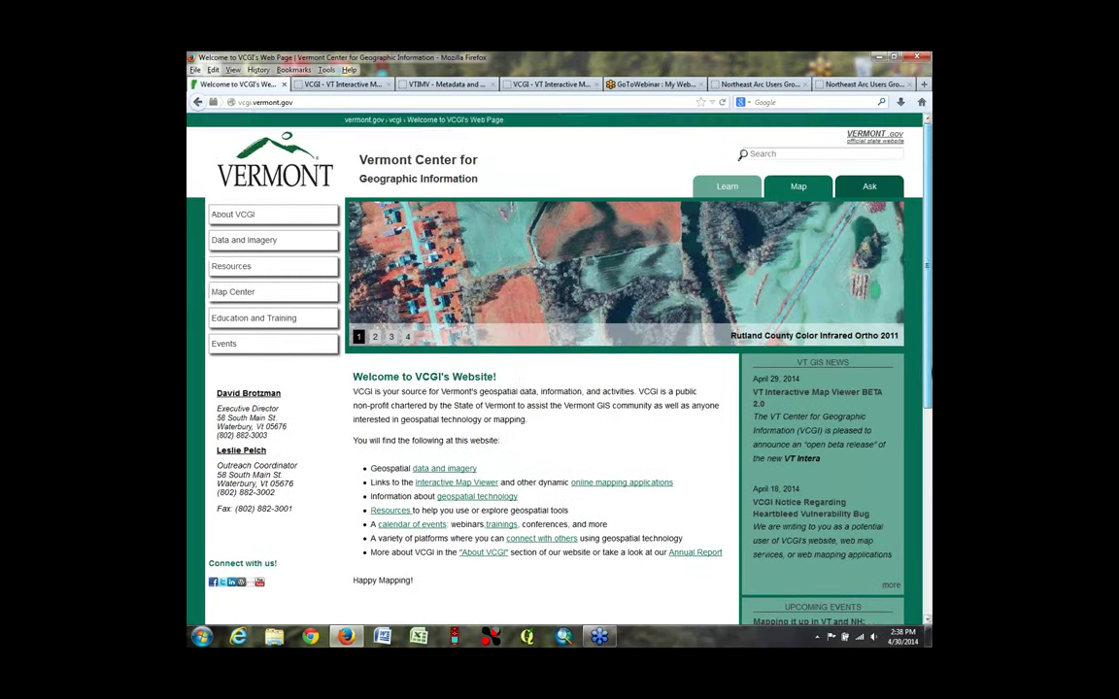
scroll(838, 349, down, 2)
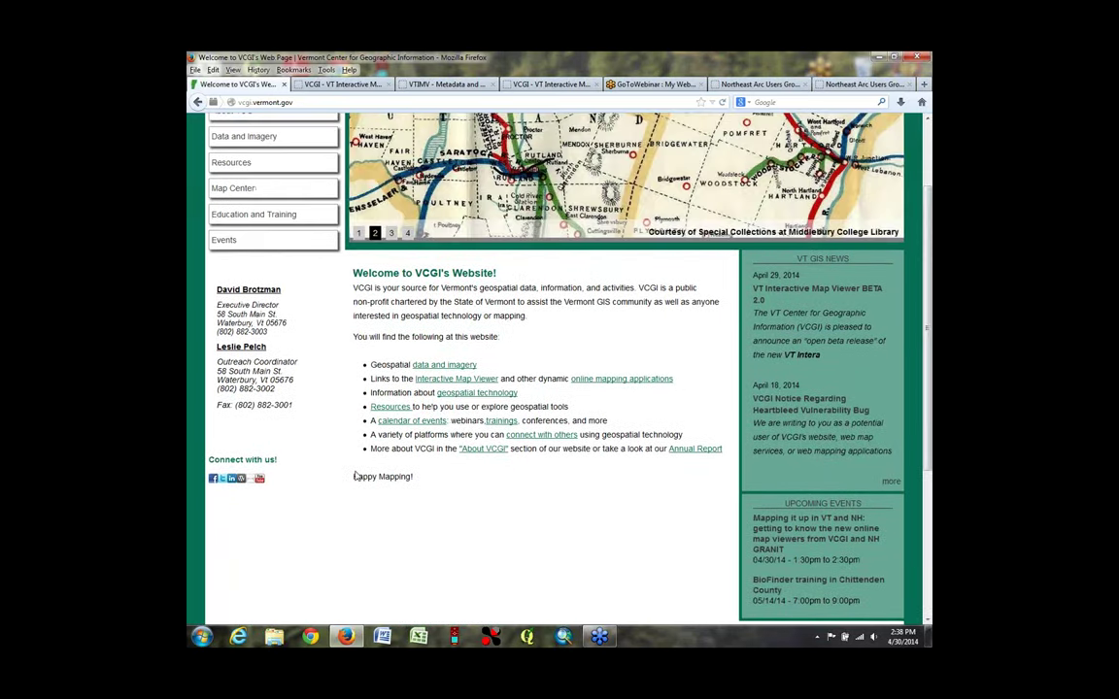
click(259, 479)
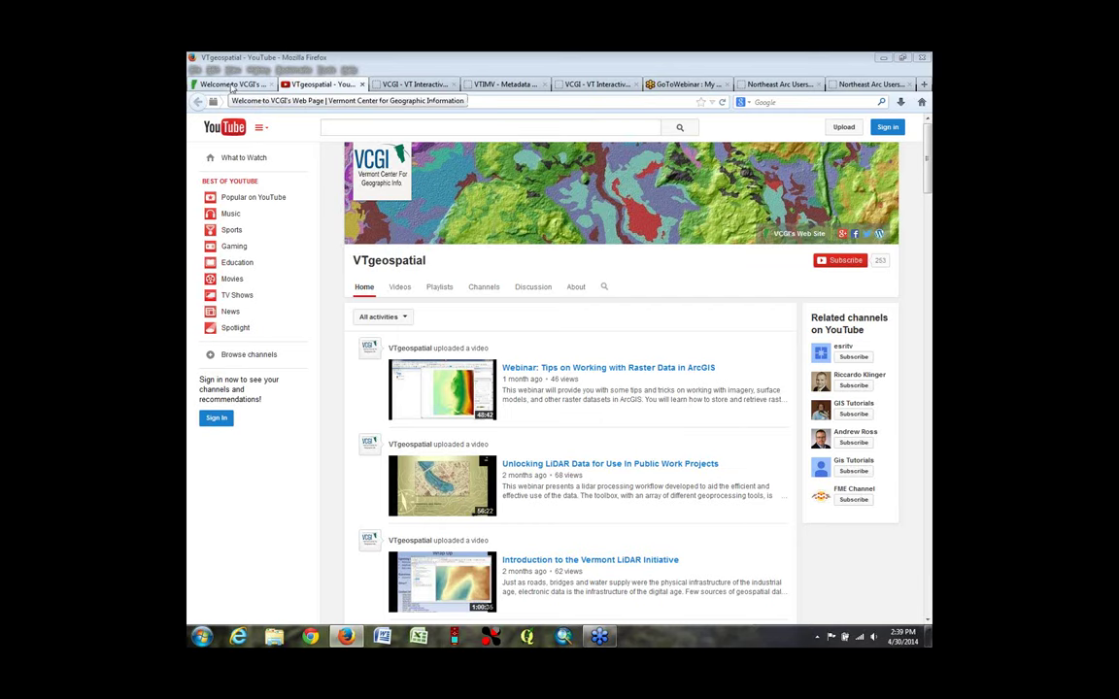
click(415, 85)
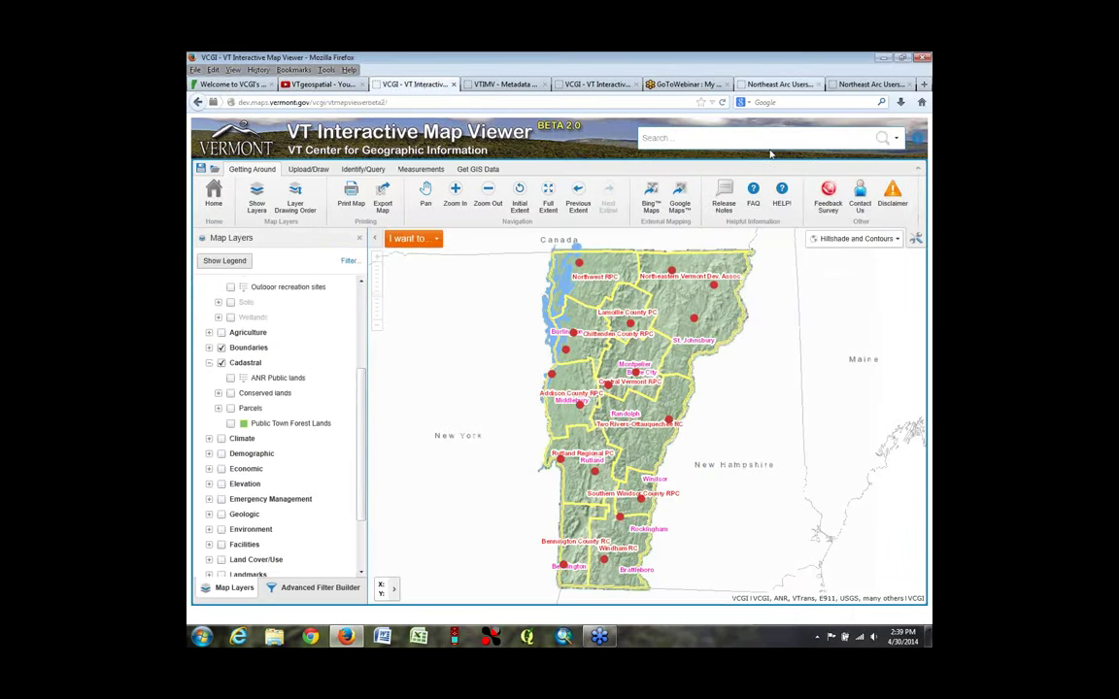